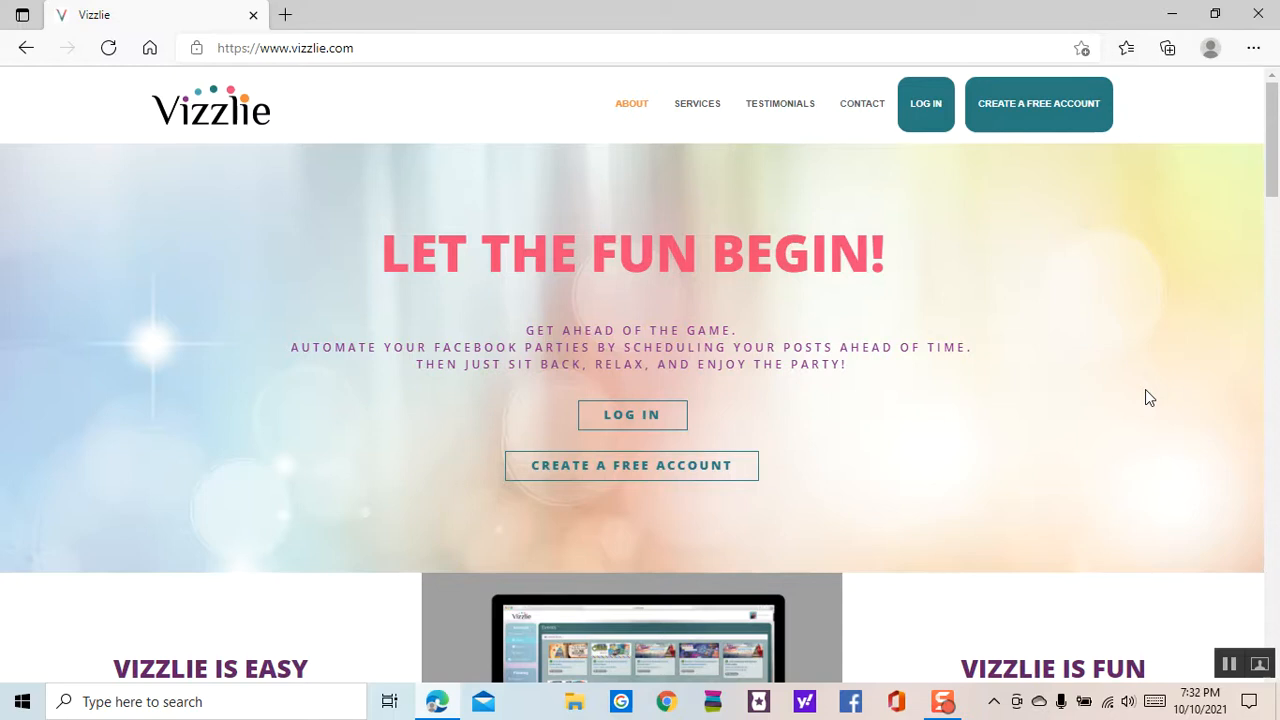
Log in to Vizzlie by continuing with the Facebook account
{"action": "left_click", "coordinate": [614, 418]}
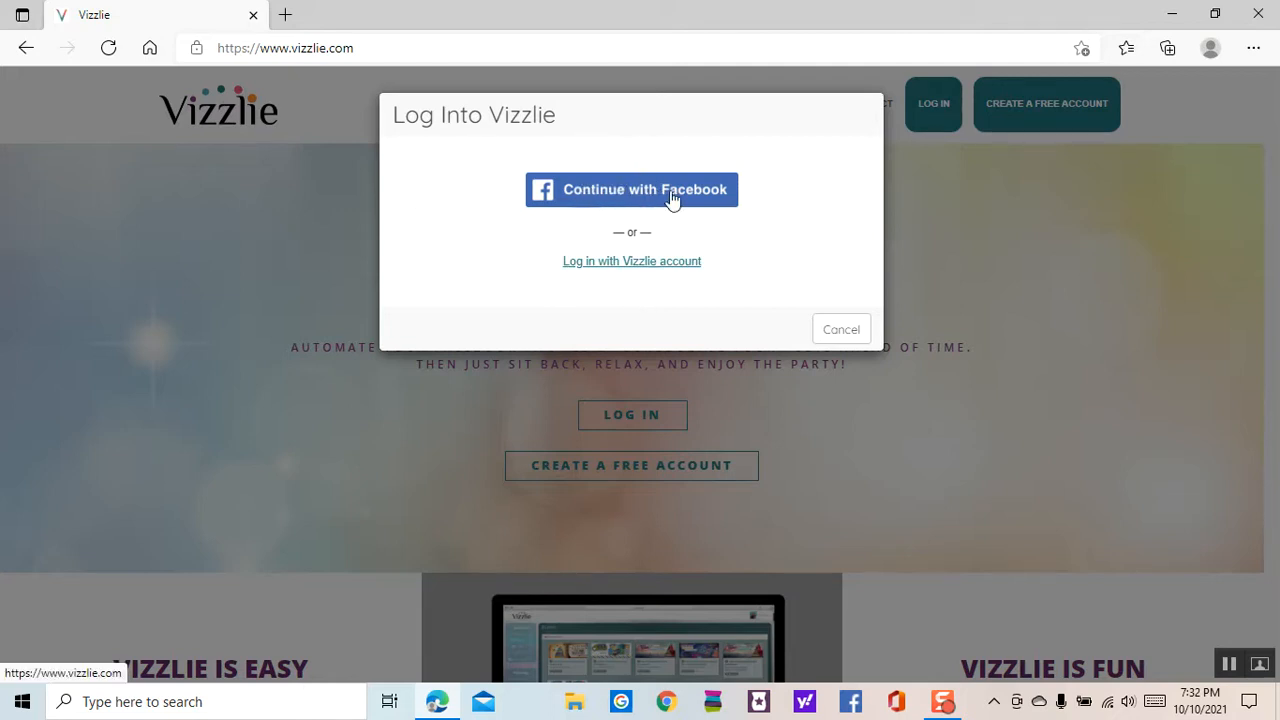
{"action": "left_click", "coordinate": [617, 190]}
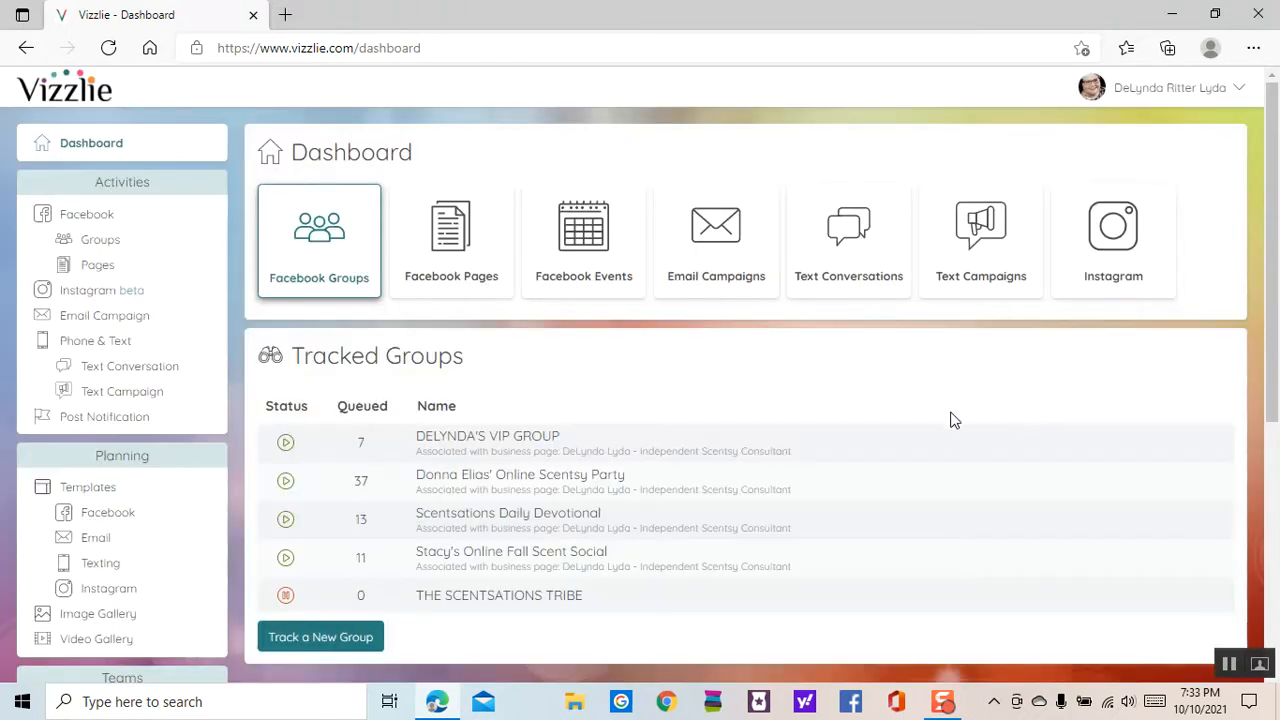
{"action": "scroll", "coordinate": [631, 317], "scroll_direction": "down", "scroll_amount": 1}
{"action": "scroll", "coordinate": [631, 317], "scroll_direction": "up", "scroll_amount": 1}
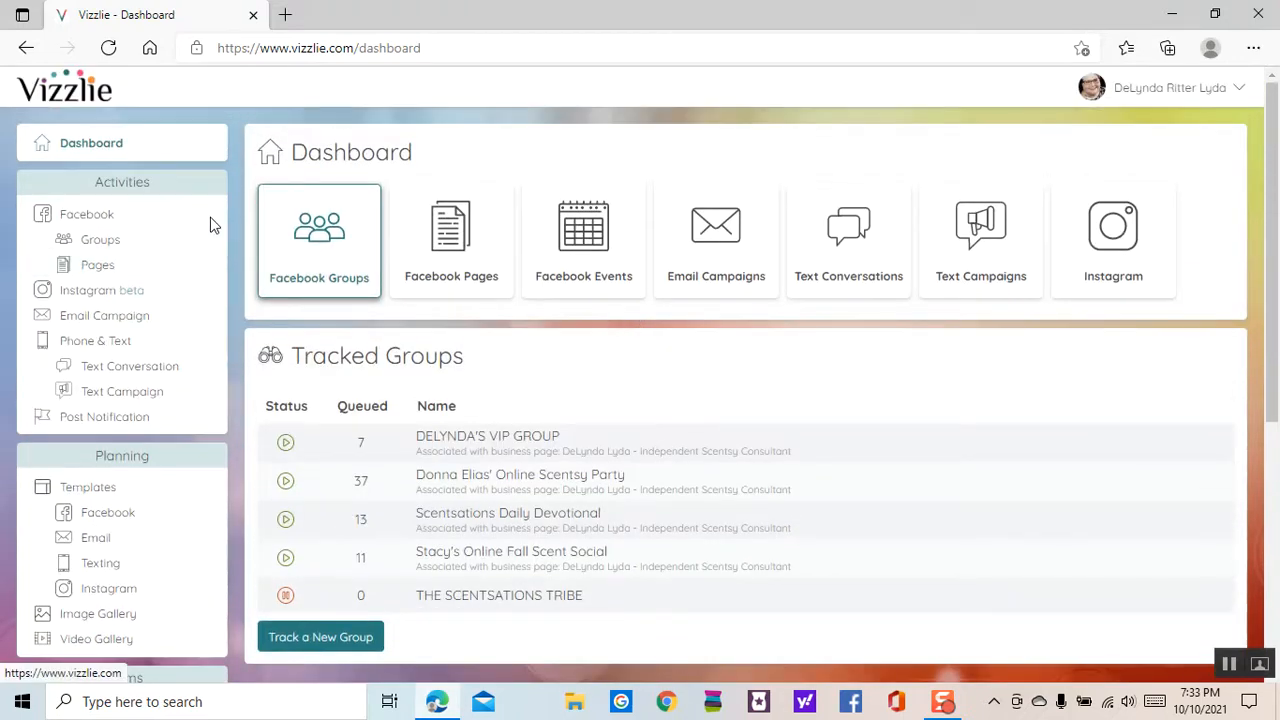
{"action": "mouse_move", "coordinate": [110, 248]}
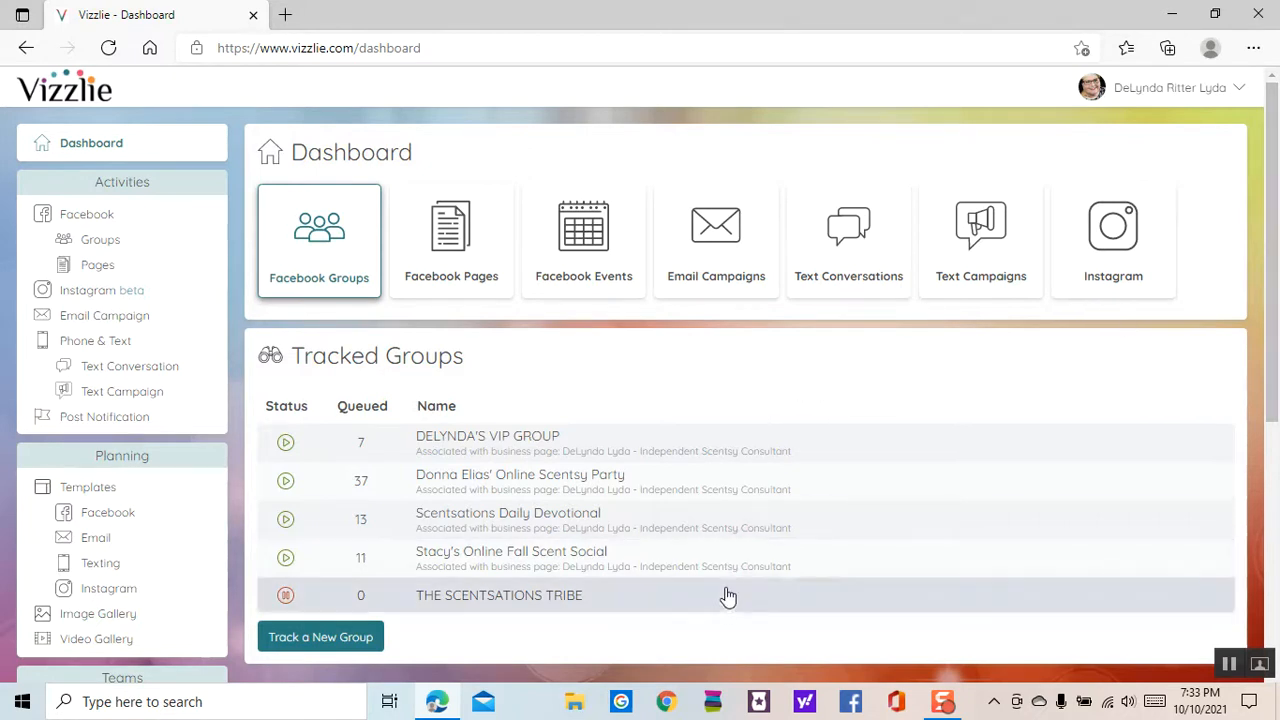
Switch to the Scentsy Dashboard, sign in and start creating a new party in the orders area
{"action": "left_click", "coordinate": [716, 708]}
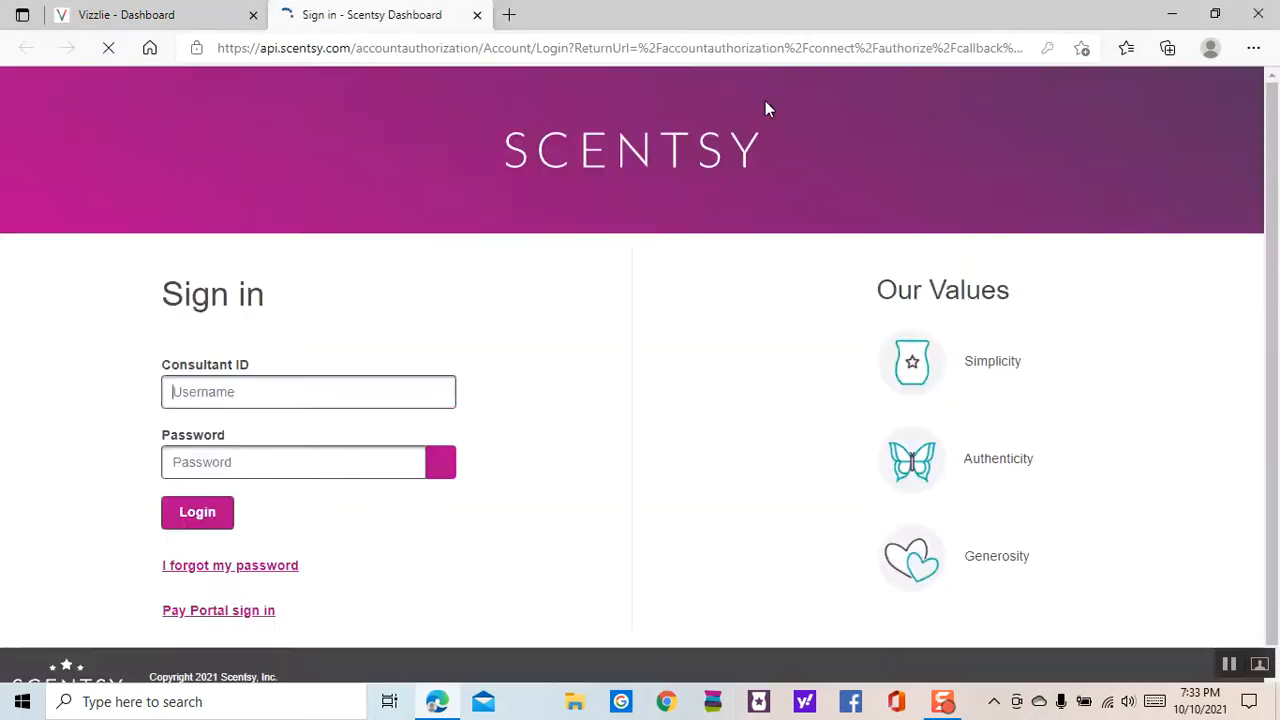
{"action": "left_click", "coordinate": [204, 515]}
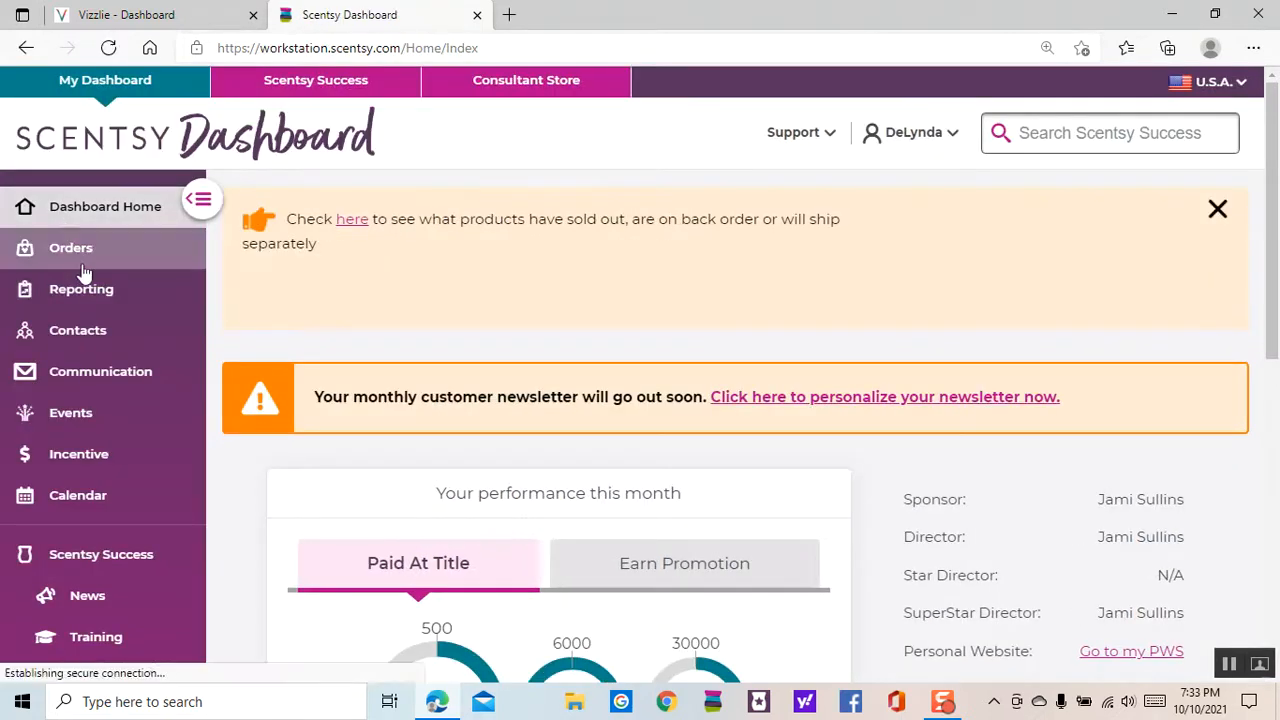
{"action": "left_click", "coordinate": [78, 258]}
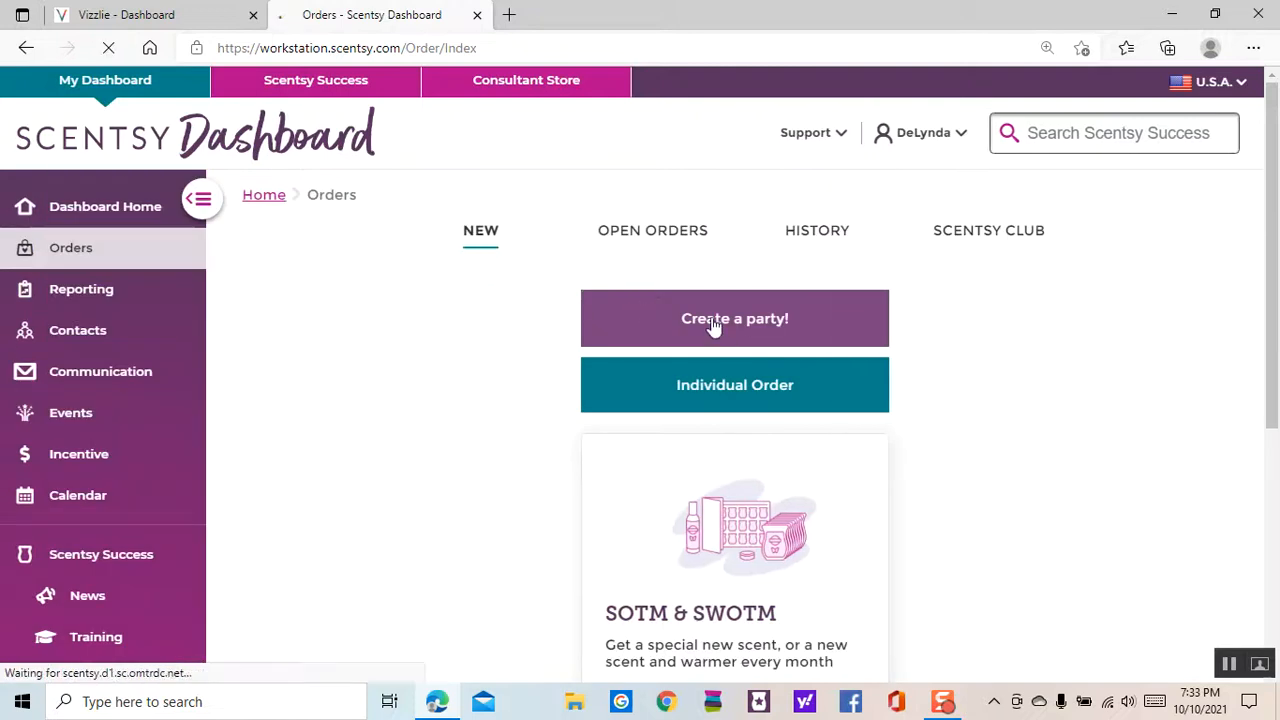
{"action": "left_click", "coordinate": [712, 322]}
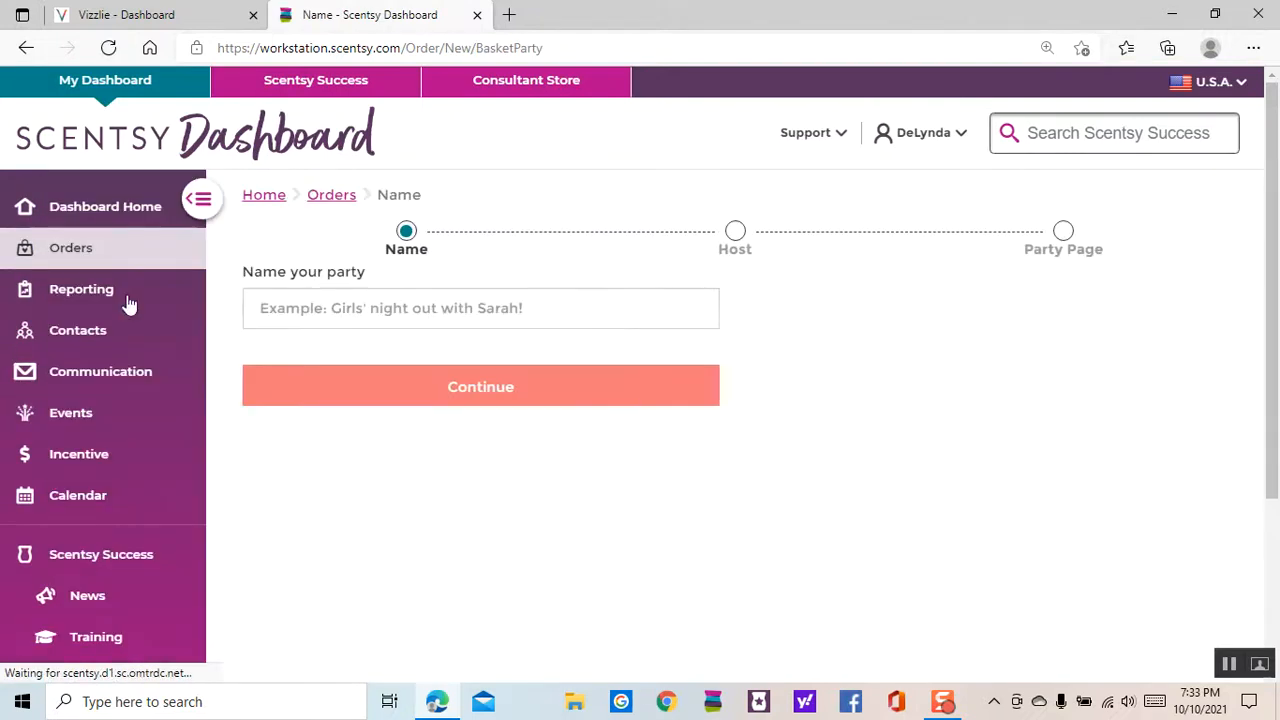
Name the party "Mock Party Fall Social" and continue to the host details
{"action": "left_click", "coordinate": [282, 309]}
{"action": "type", "text": "Moc"}
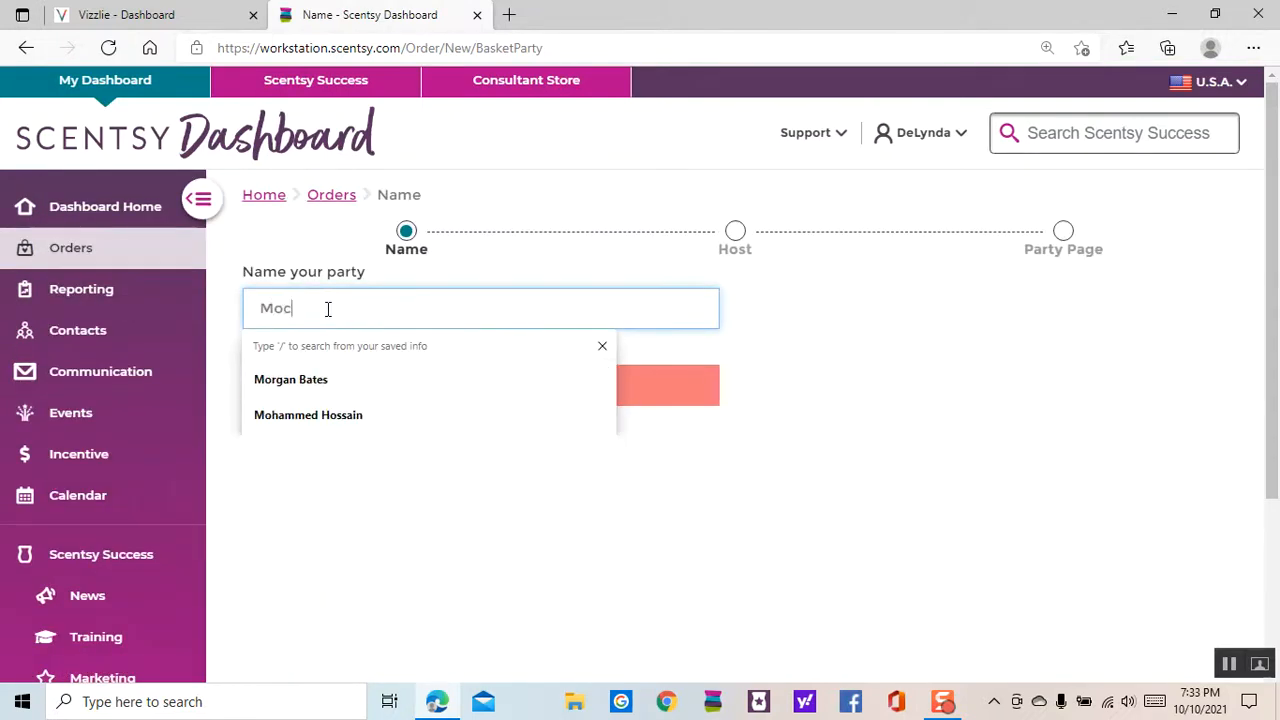
{"action": "type", "text": "k Party"}
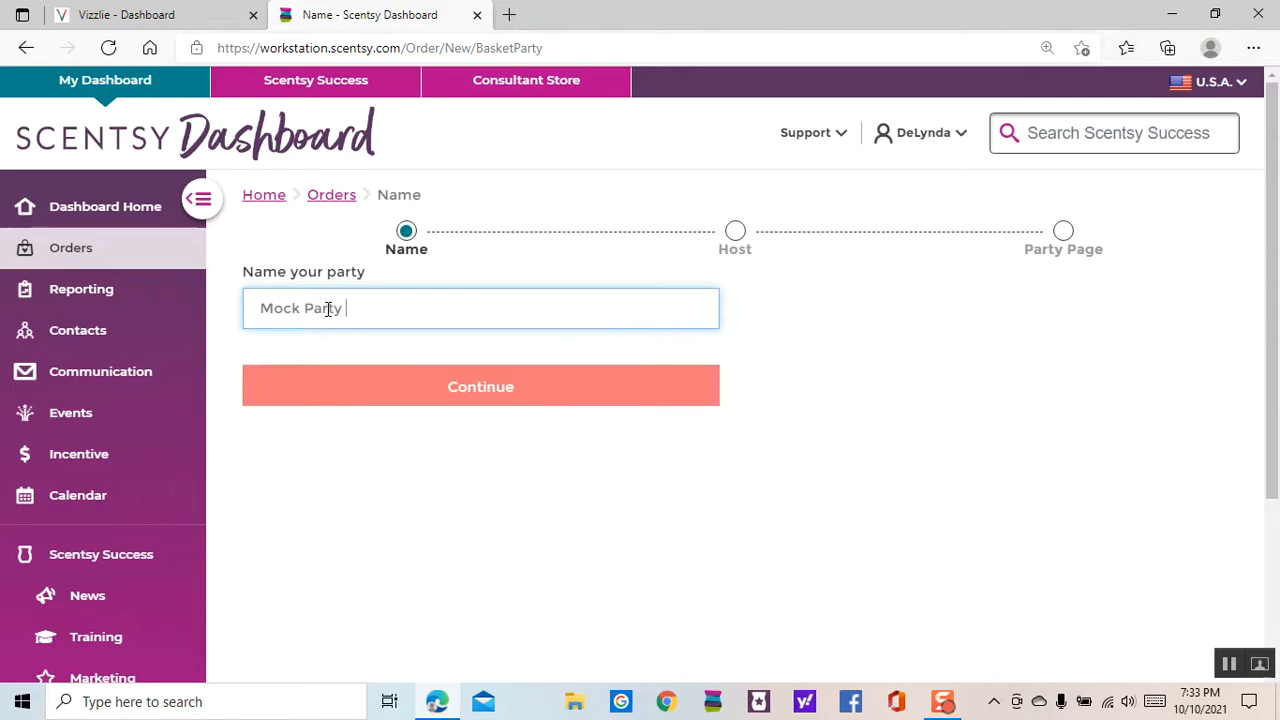
{"action": "type", "text": " Fall Social"}
{"action": "left_click", "coordinate": [480, 400]}
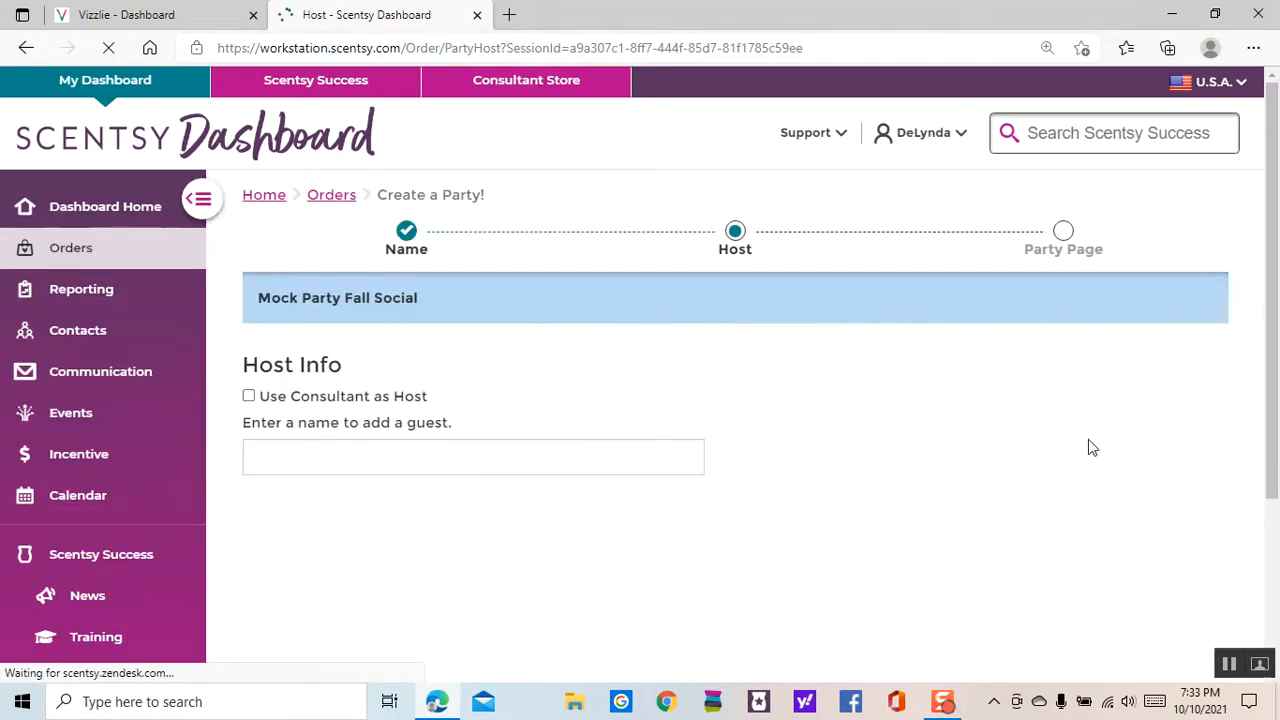
Use the consultant as the party host and save the host information
{"action": "left_click", "coordinate": [248, 396]}
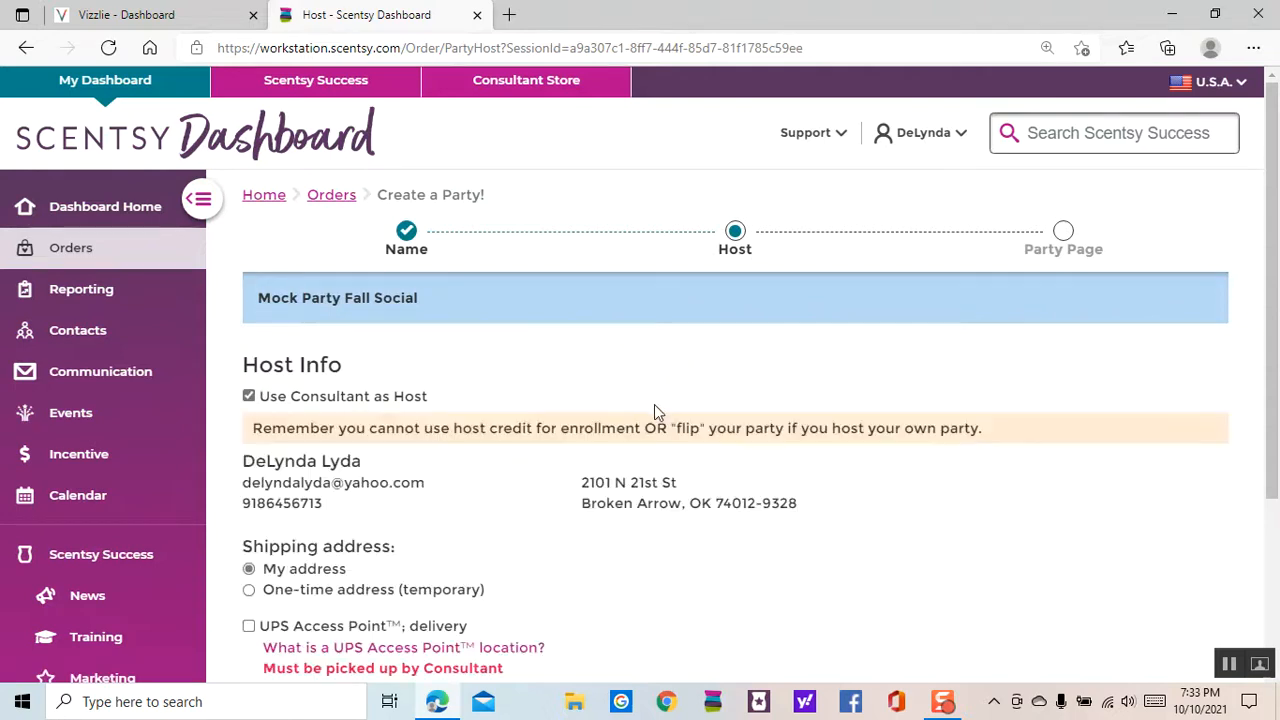
{"action": "scroll", "coordinate": [656, 406], "scroll_direction": "down", "scroll_amount": 3}
{"action": "left_click", "coordinate": [721, 485]}
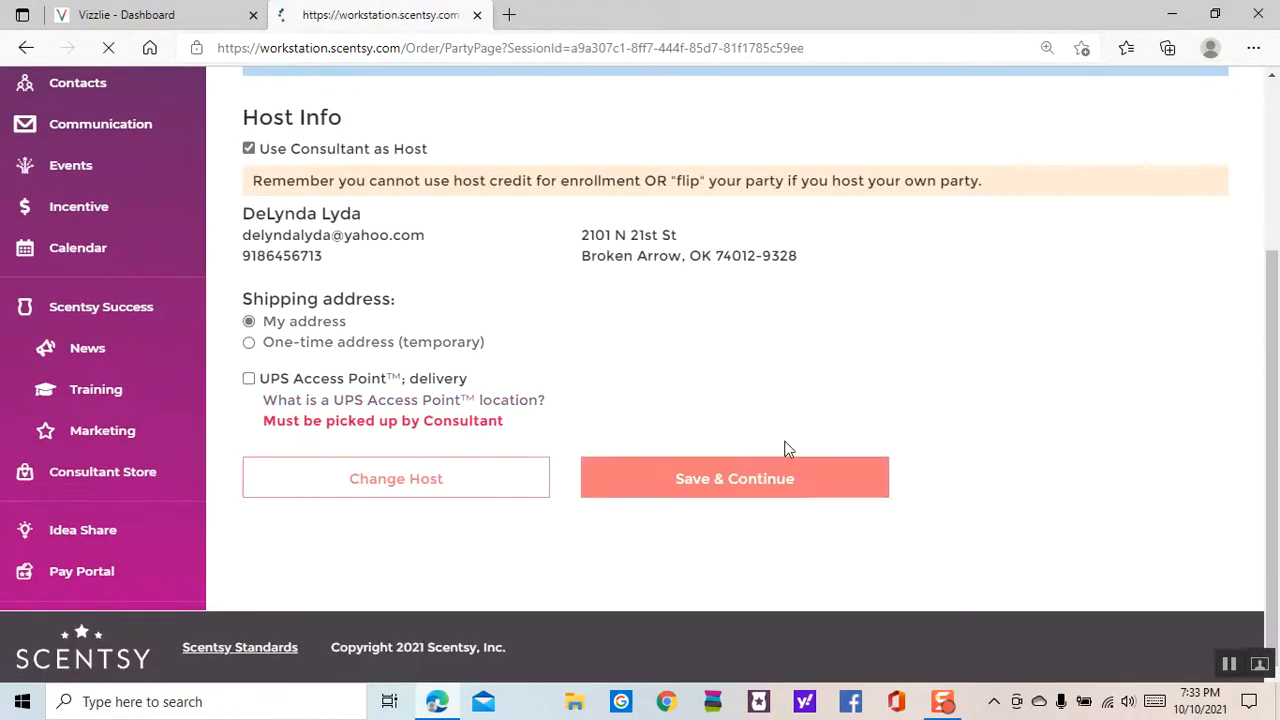
Set the online party page's end date to 10/31/2021 and finish creating the party
{"action": "scroll", "coordinate": [800, 452], "scroll_direction": "down", "scroll_amount": 5}
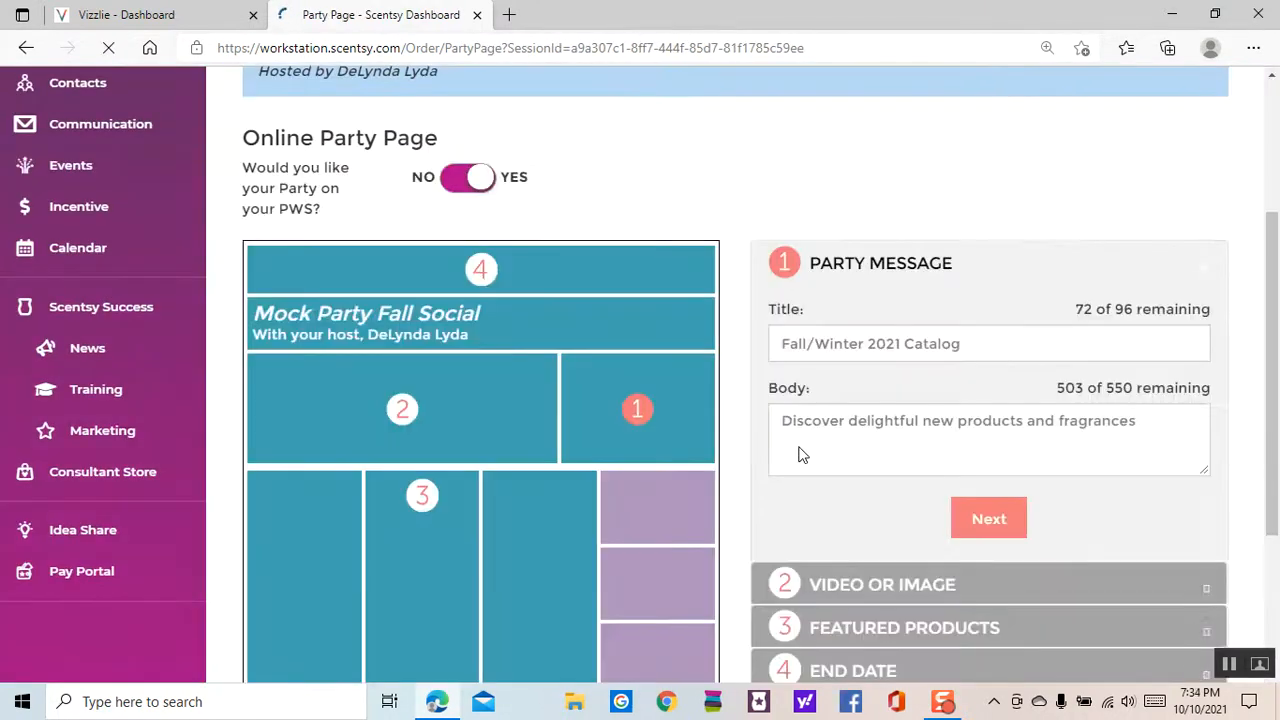
{"action": "left_click", "coordinate": [866, 426]}
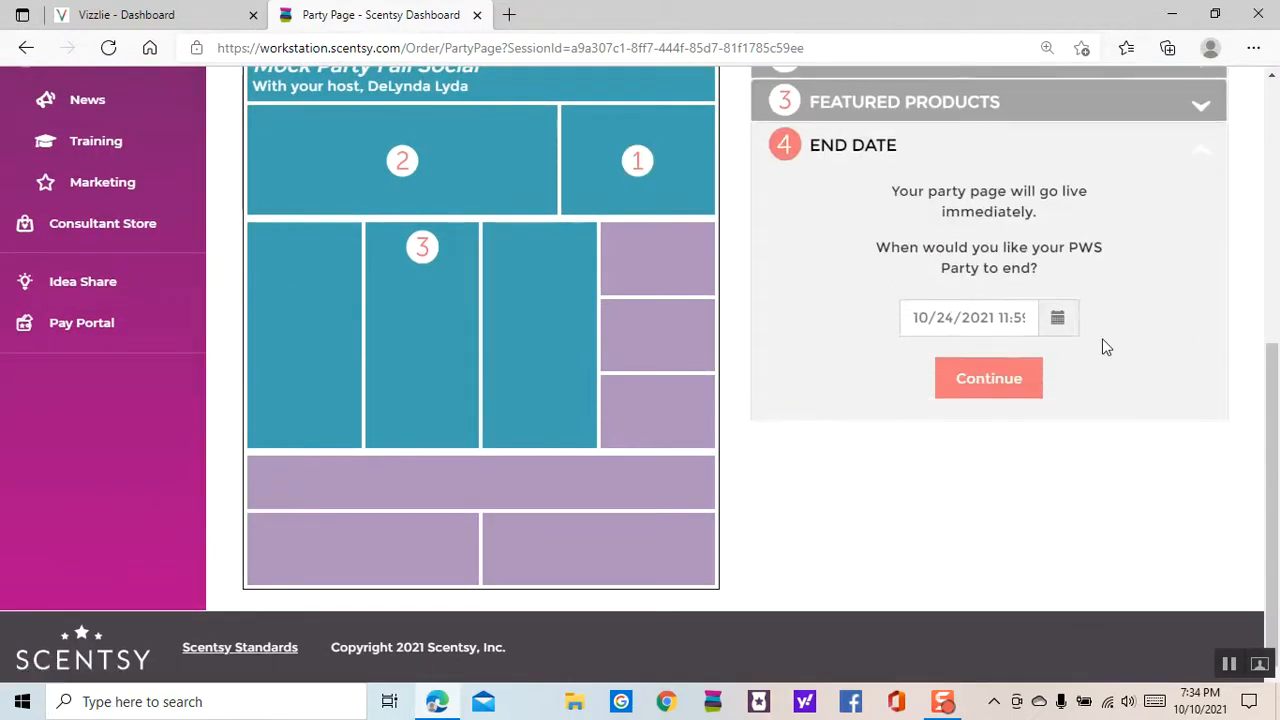
{"action": "left_click", "coordinate": [1058, 319]}
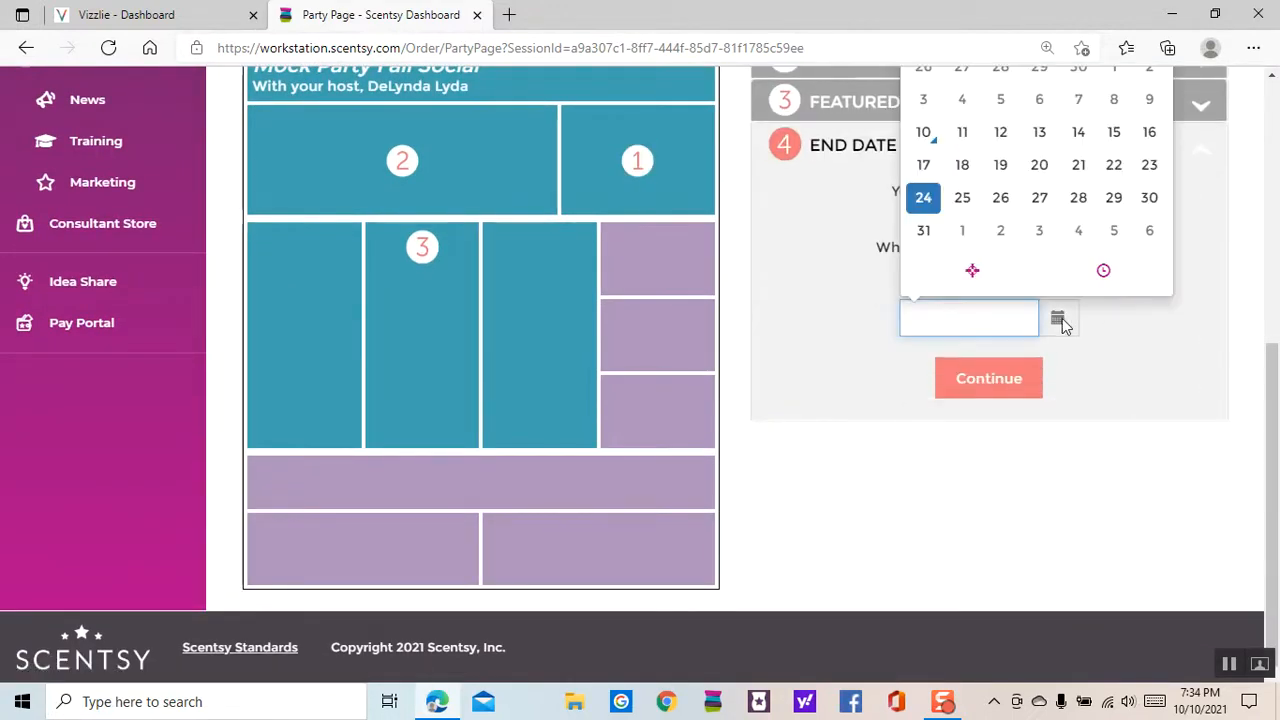
{"action": "left_click", "coordinate": [925, 233]}
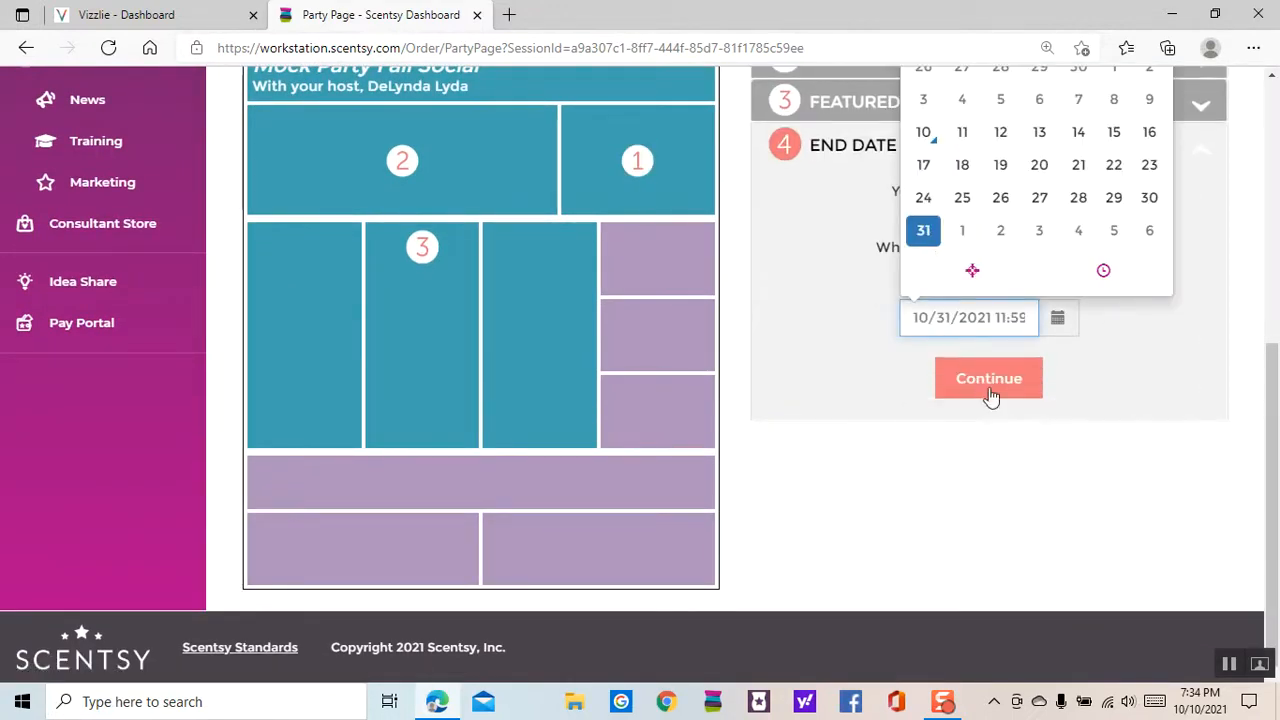
{"action": "left_click", "coordinate": [992, 388]}
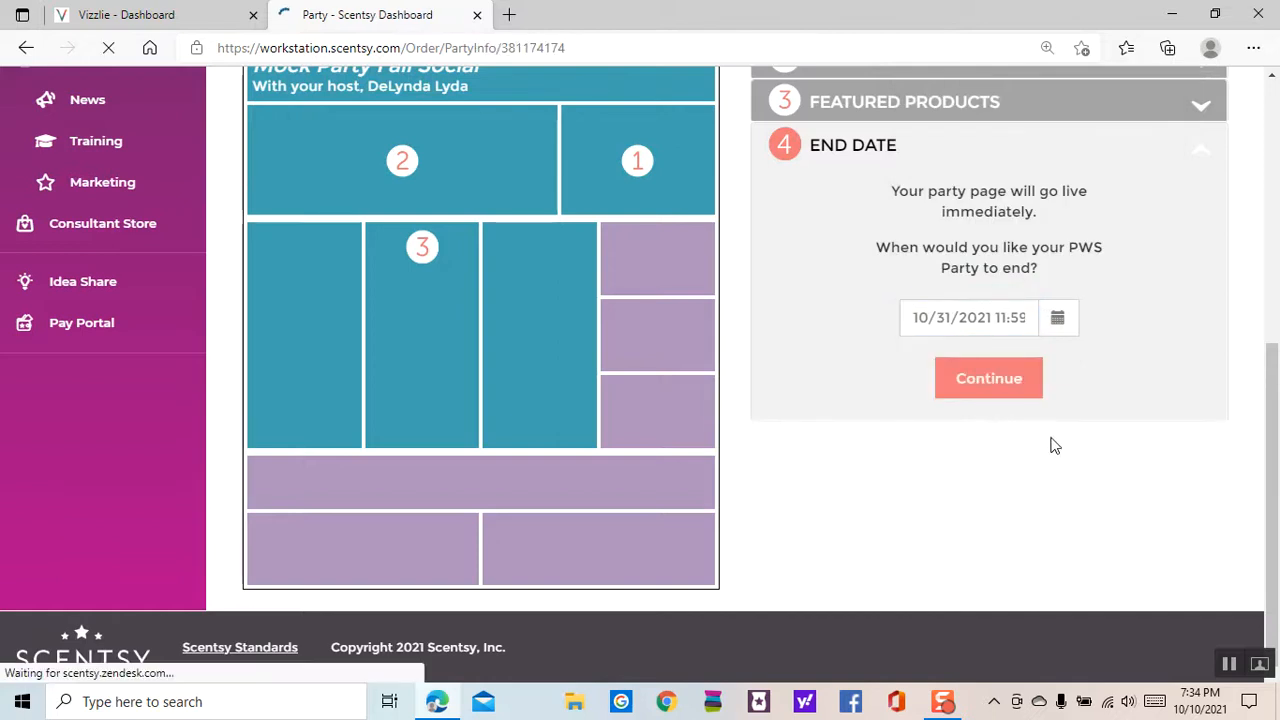
Review the new party's confirmation page with its share link and close the Scentsy Dashboard
{"action": "scroll", "coordinate": [1036, 424], "scroll_direction": "down", "scroll_amount": 2}
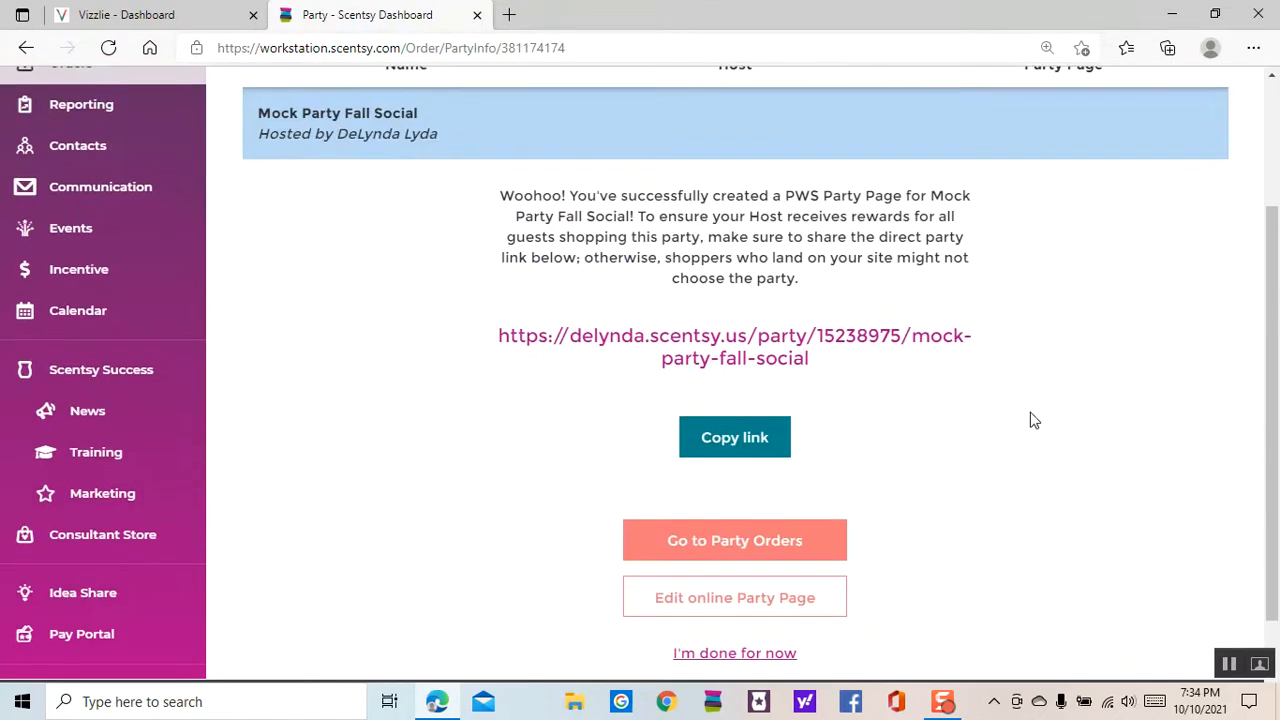
{"action": "scroll", "coordinate": [1034, 420], "scroll_direction": "up", "scroll_amount": 2}
{"action": "scroll", "coordinate": [1031, 420], "scroll_direction": "down", "scroll_amount": 2}
{"action": "scroll", "coordinate": [1000, 476], "scroll_direction": "up", "scroll_amount": 1}
{"action": "scroll", "coordinate": [1000, 476], "scroll_direction": "up", "scroll_amount": 2}
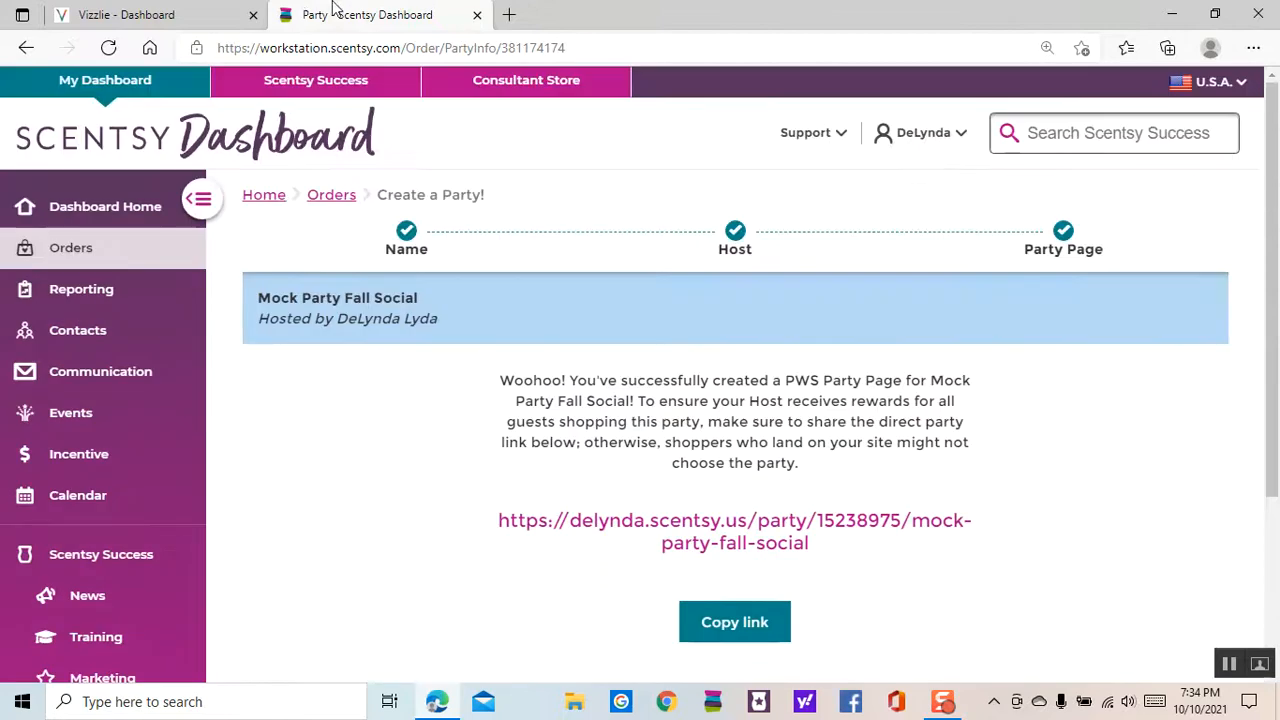
{"action": "left_click", "coordinate": [478, 16]}
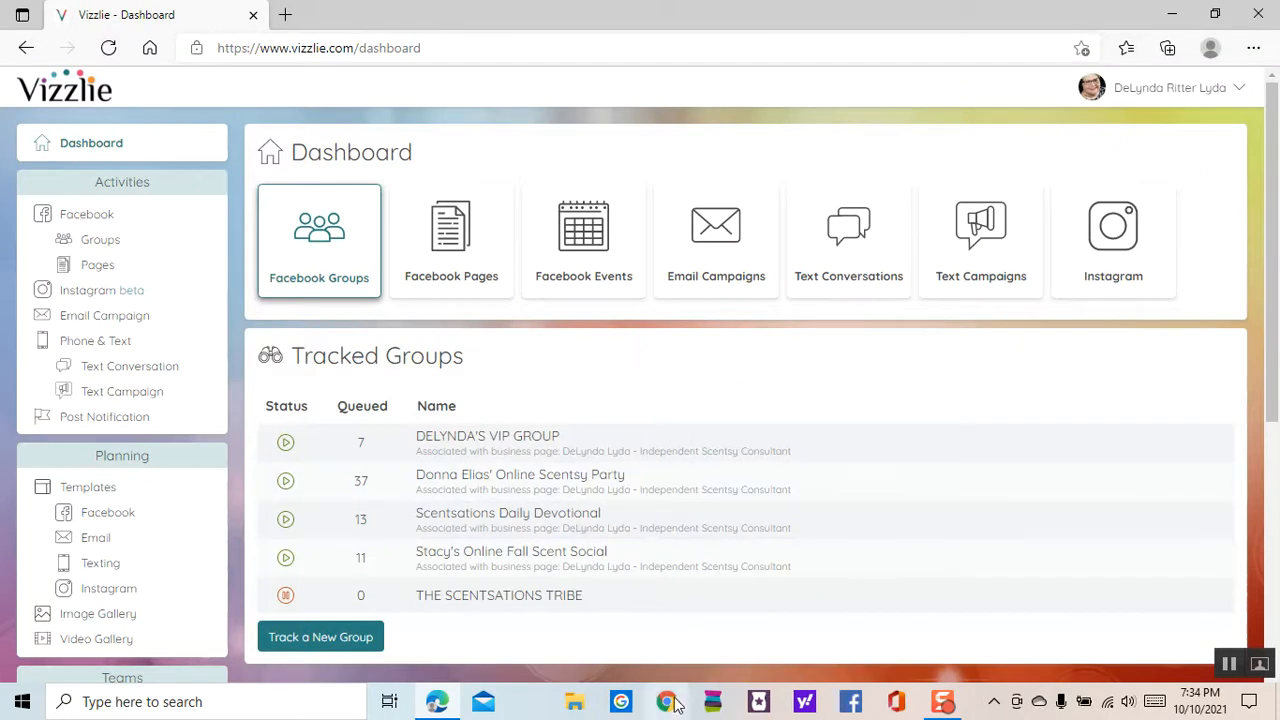
Switch to Facebook and start a new group named "Mock Party Online Social"
{"action": "left_click", "coordinate": [851, 705]}
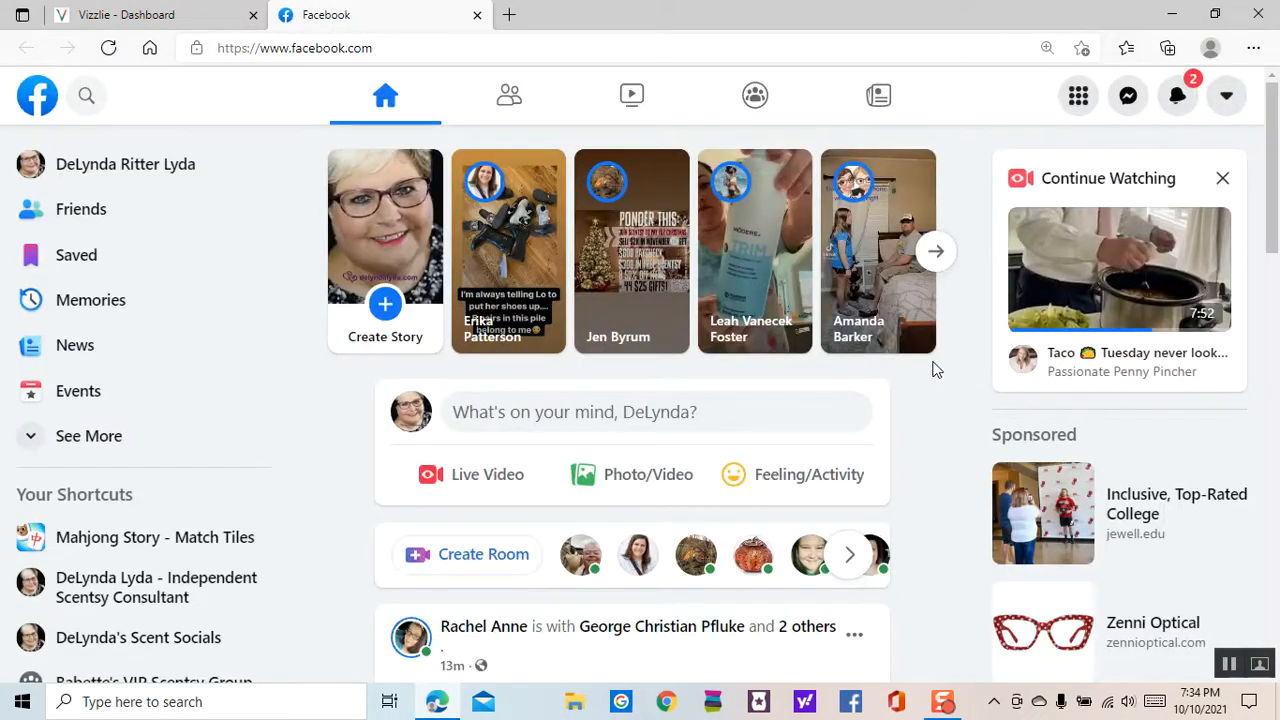
{"action": "left_click", "coordinate": [757, 97]}
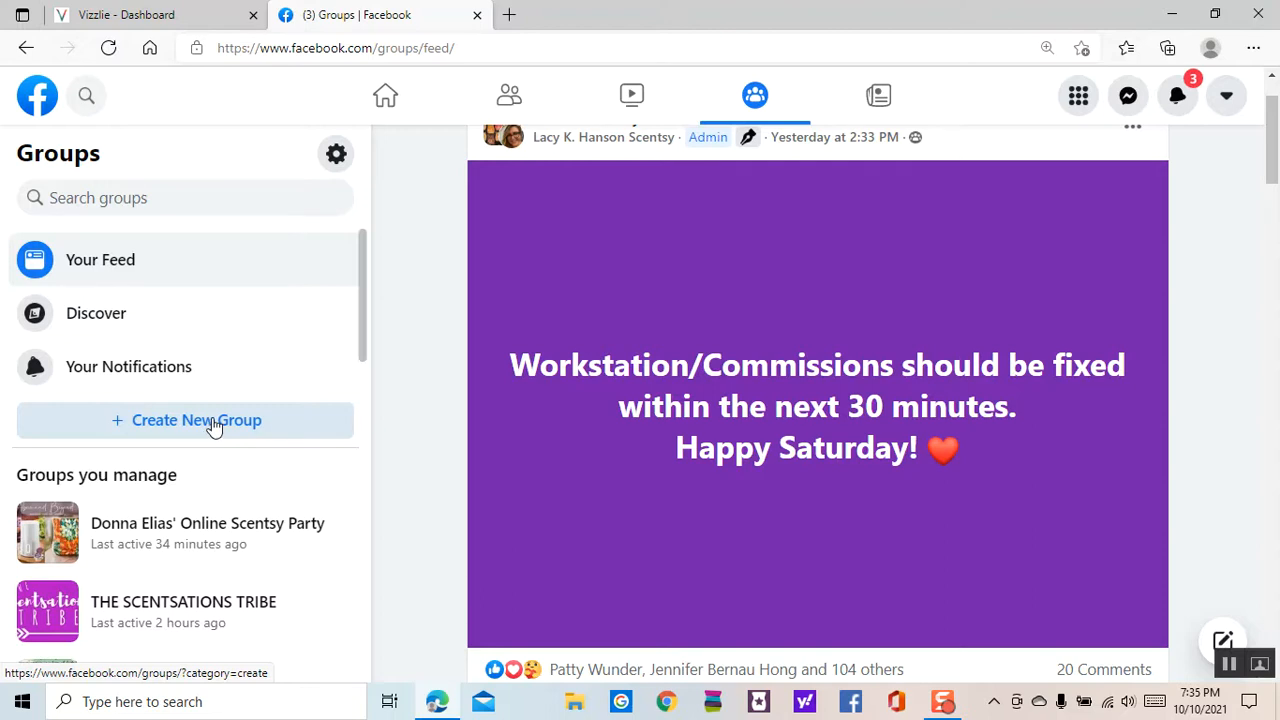
{"action": "left_click", "coordinate": [213, 423]}
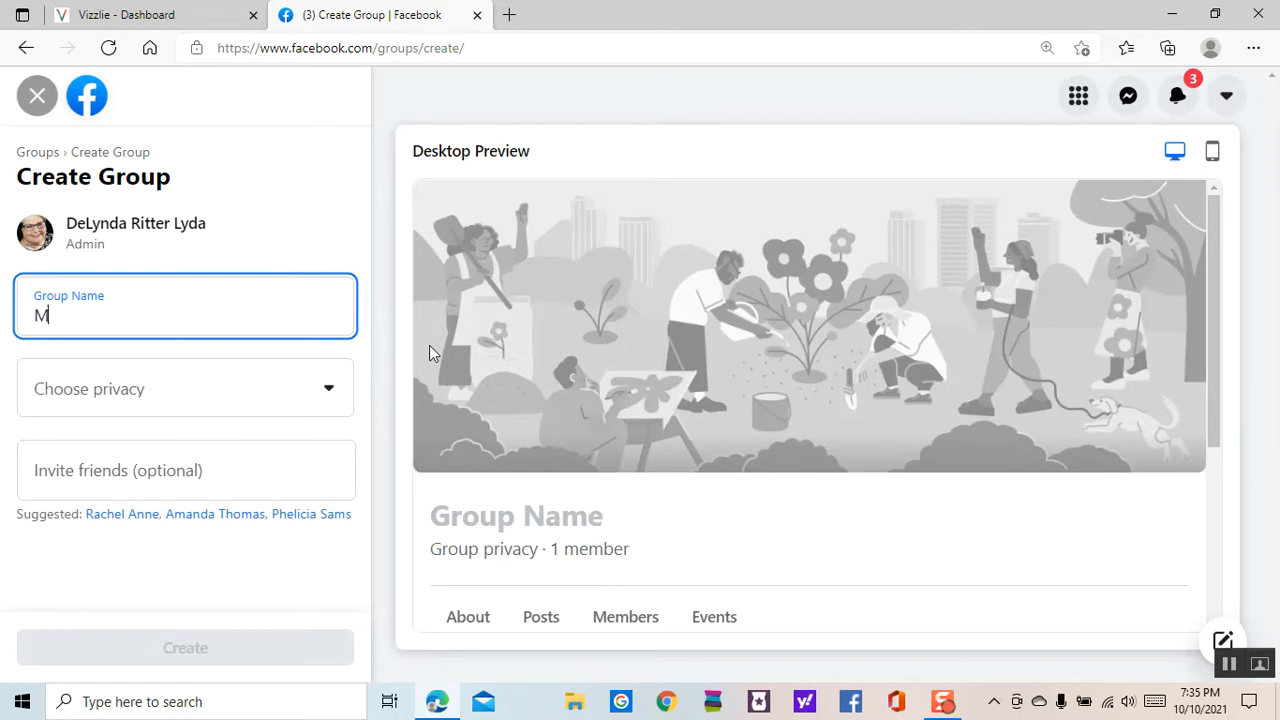
{"action": "type", "text": "Mock Part"}
{"action": "type", "text": "y O"}
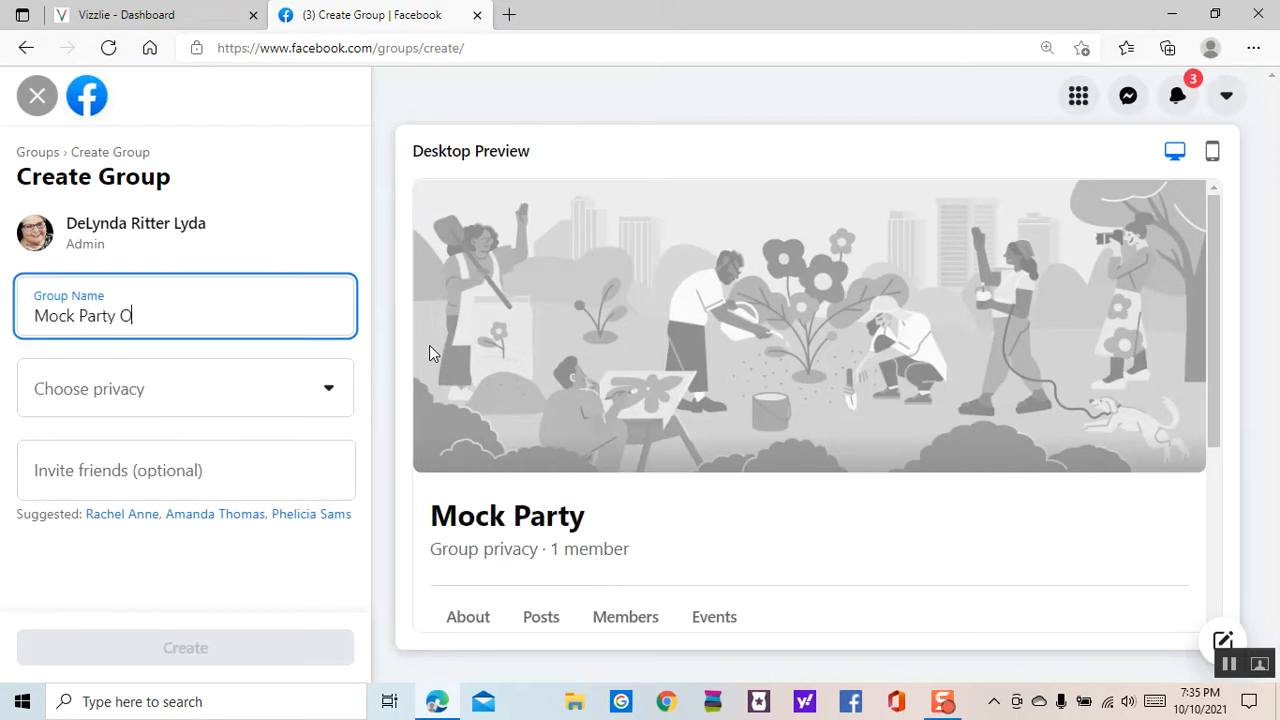
{"action": "type", "text": "nline Social"}
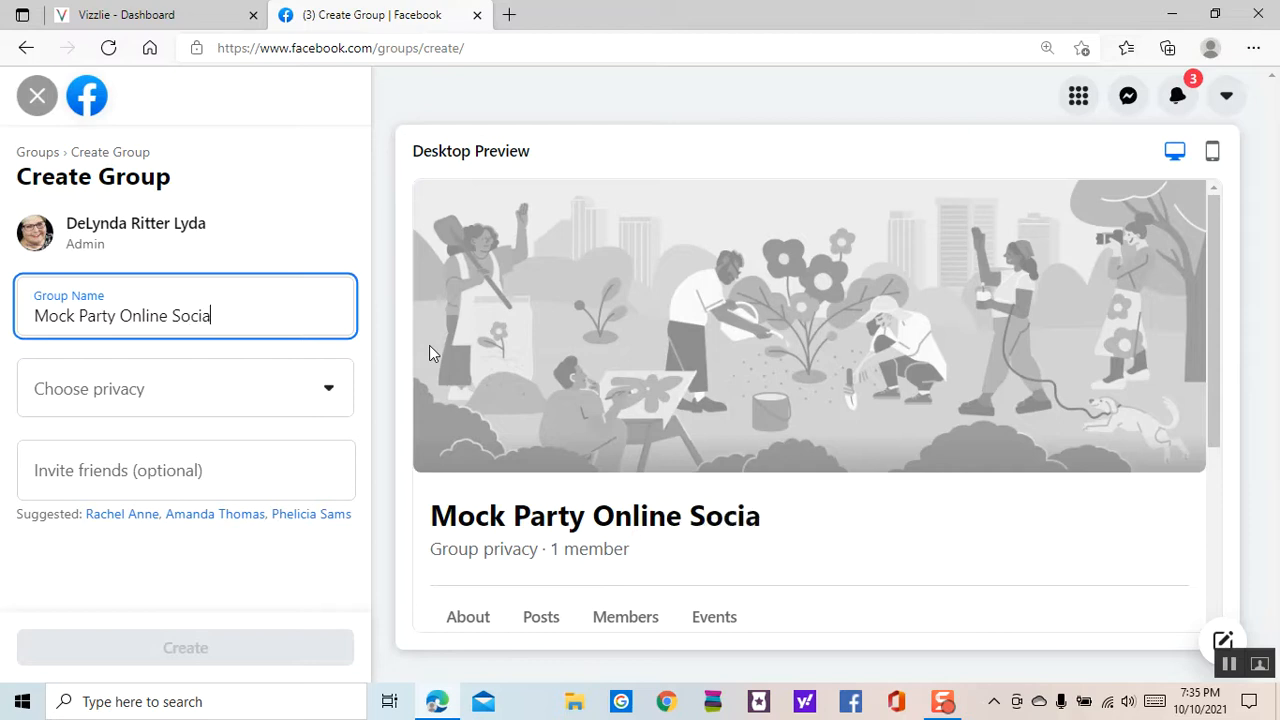
Set the new group's privacy to Public, check its preview and create the group
{"action": "left_click", "coordinate": [330, 396]}
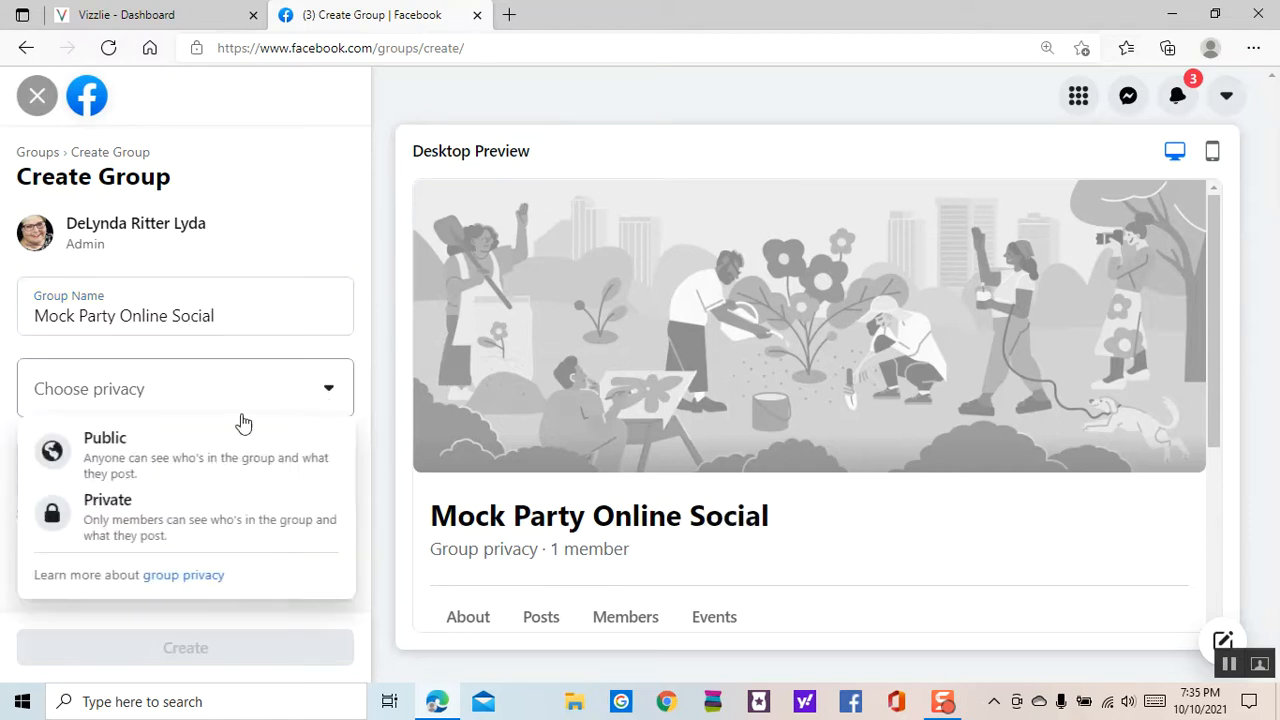
{"action": "left_click", "coordinate": [181, 455]}
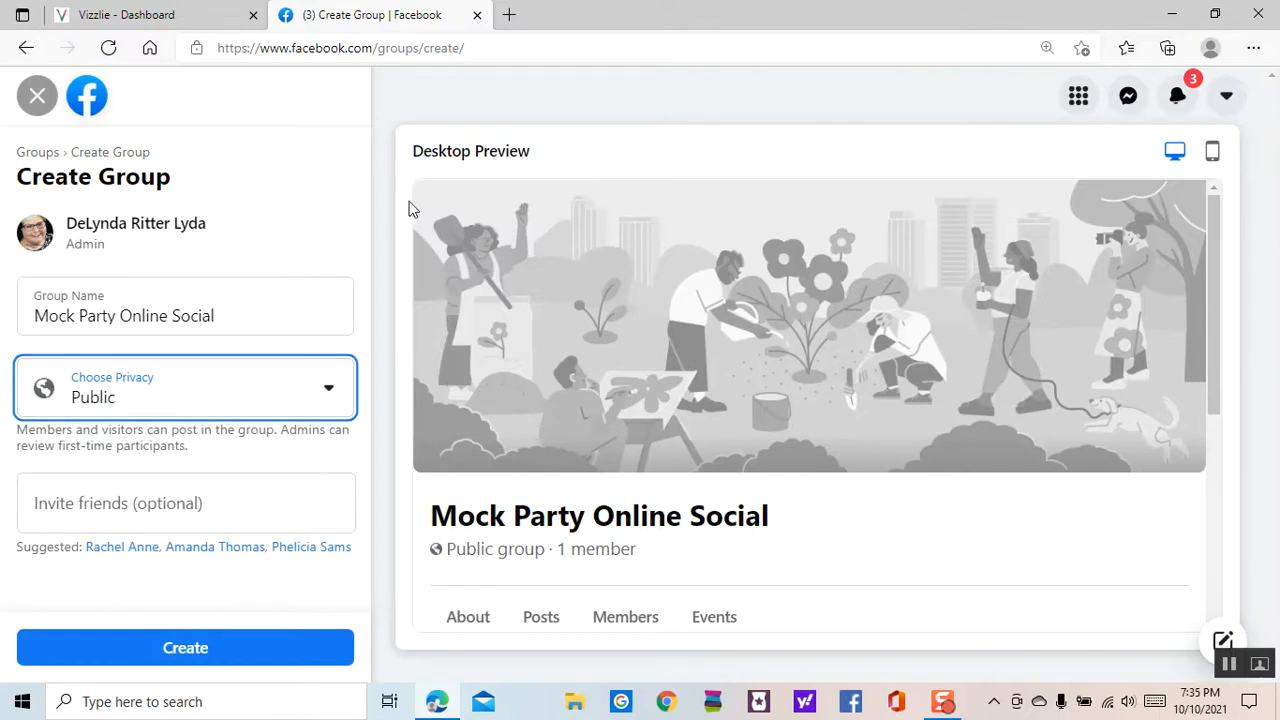
{"action": "scroll", "coordinate": [417, 211], "scroll_direction": "down", "scroll_amount": 2}
{"action": "scroll", "coordinate": [417, 211], "scroll_direction": "down", "scroll_amount": 2}
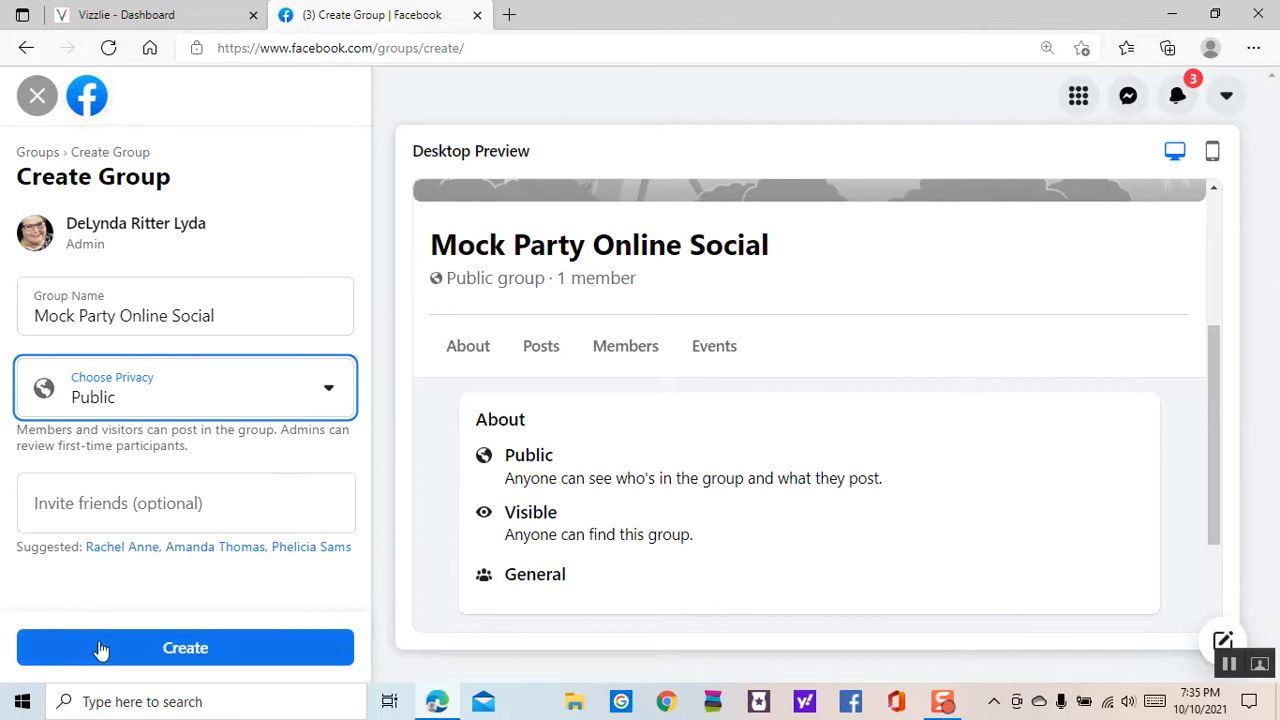
{"action": "left_click", "coordinate": [212, 652]}
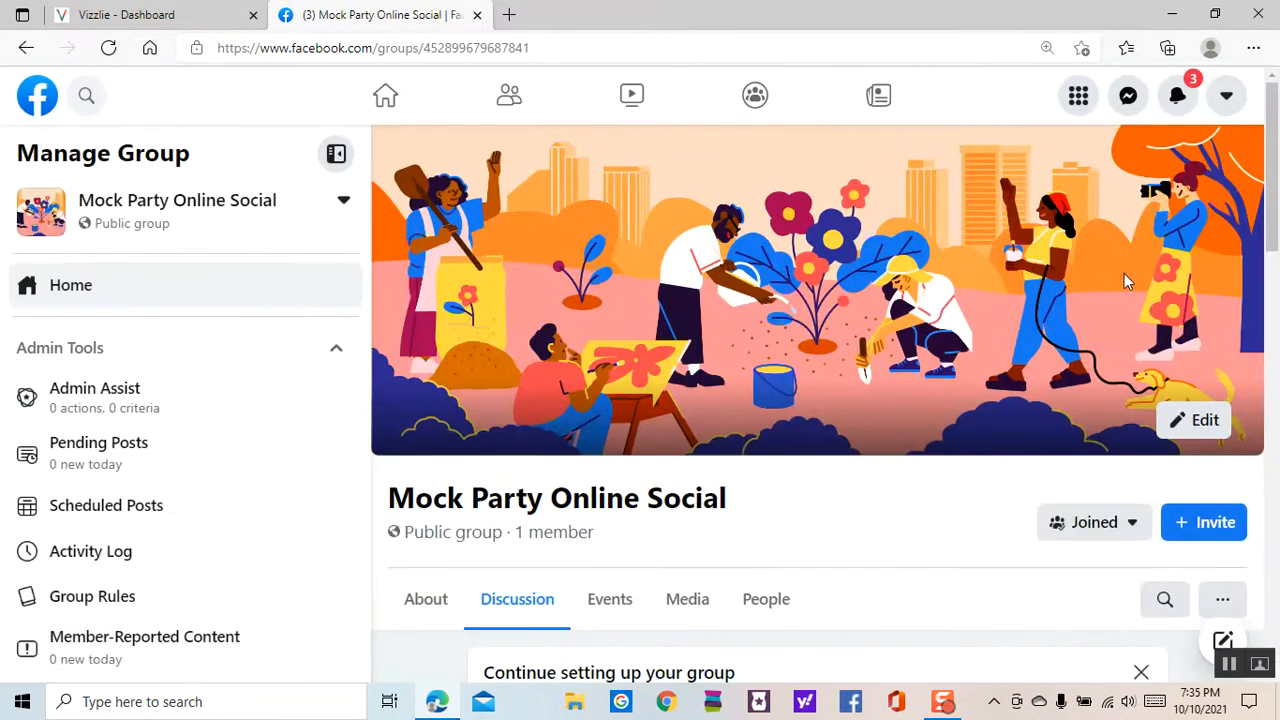
Upload the Scentsy Fall Winter 2021 Catalog banner from the desktop's Oct. 1 folder as the group's cover photo and save it
{"action": "left_click", "coordinate": [1200, 421]}
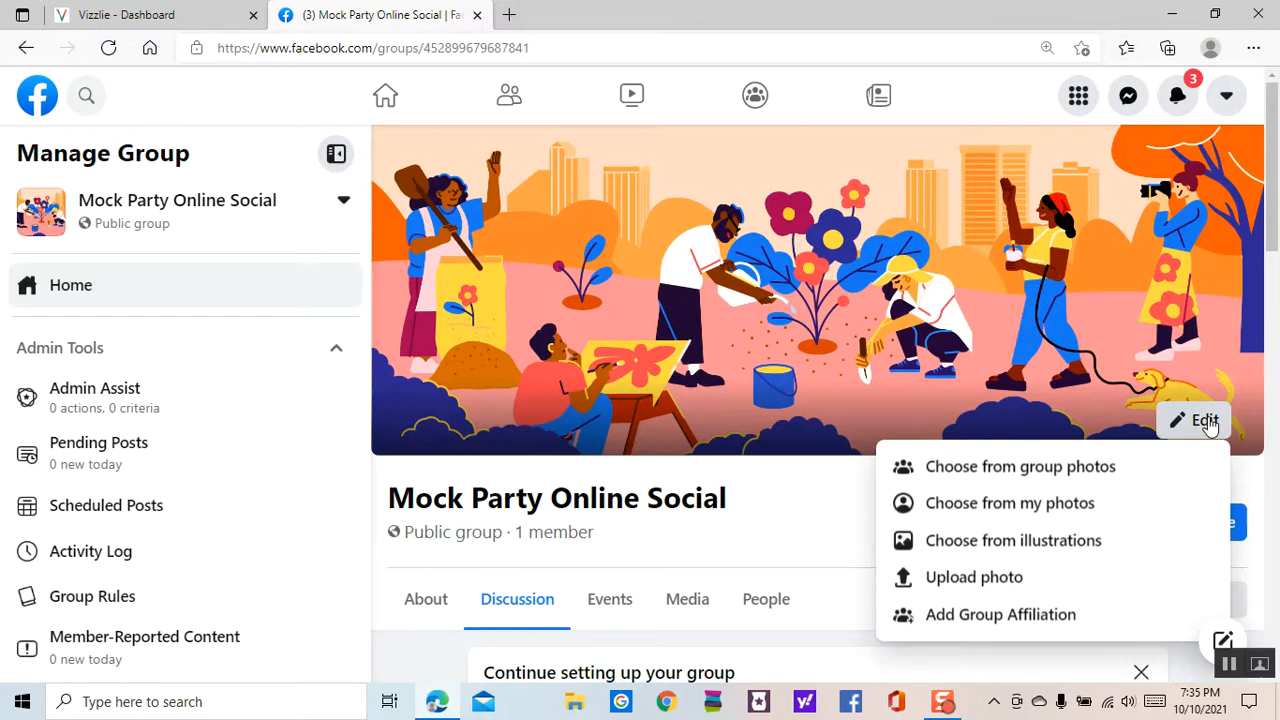
{"action": "left_click", "coordinate": [963, 578]}
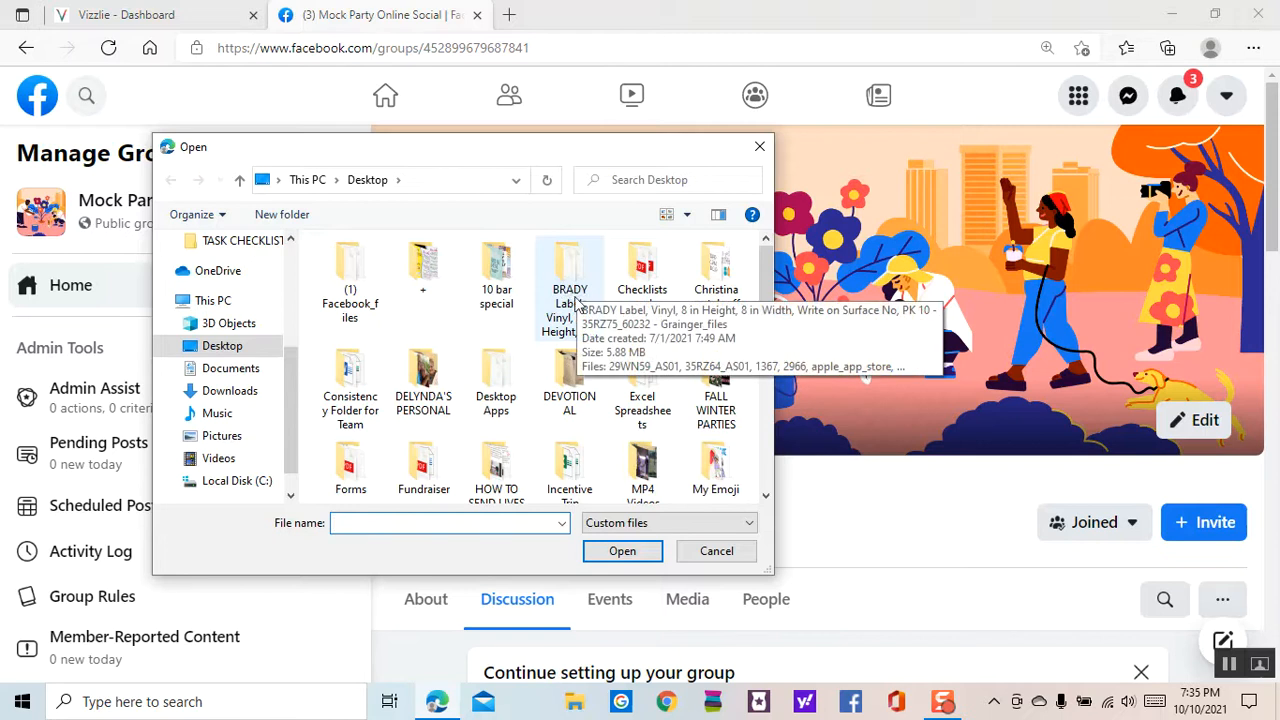
{"action": "scroll", "coordinate": [657, 372], "scroll_direction": "down", "scroll_amount": 1}
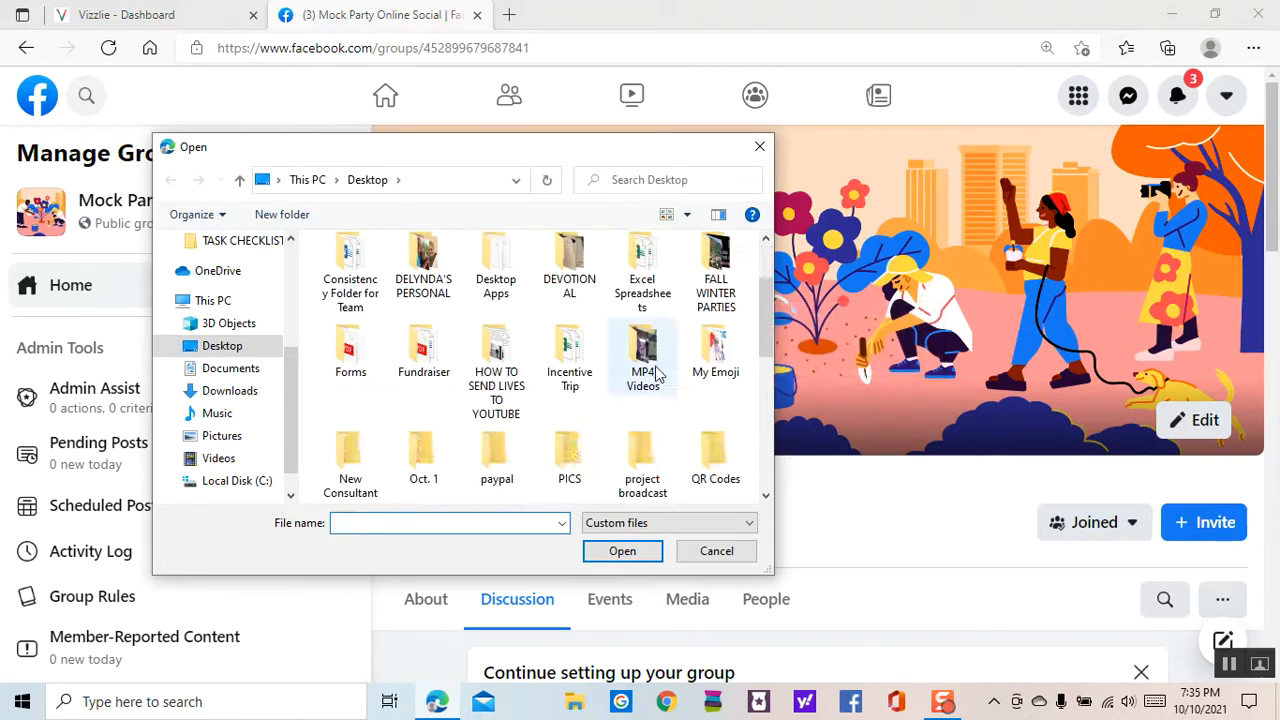
{"action": "double_click", "coordinate": [423, 455]}
{"action": "scroll", "coordinate": [575, 360], "scroll_direction": "down", "scroll_amount": 10}
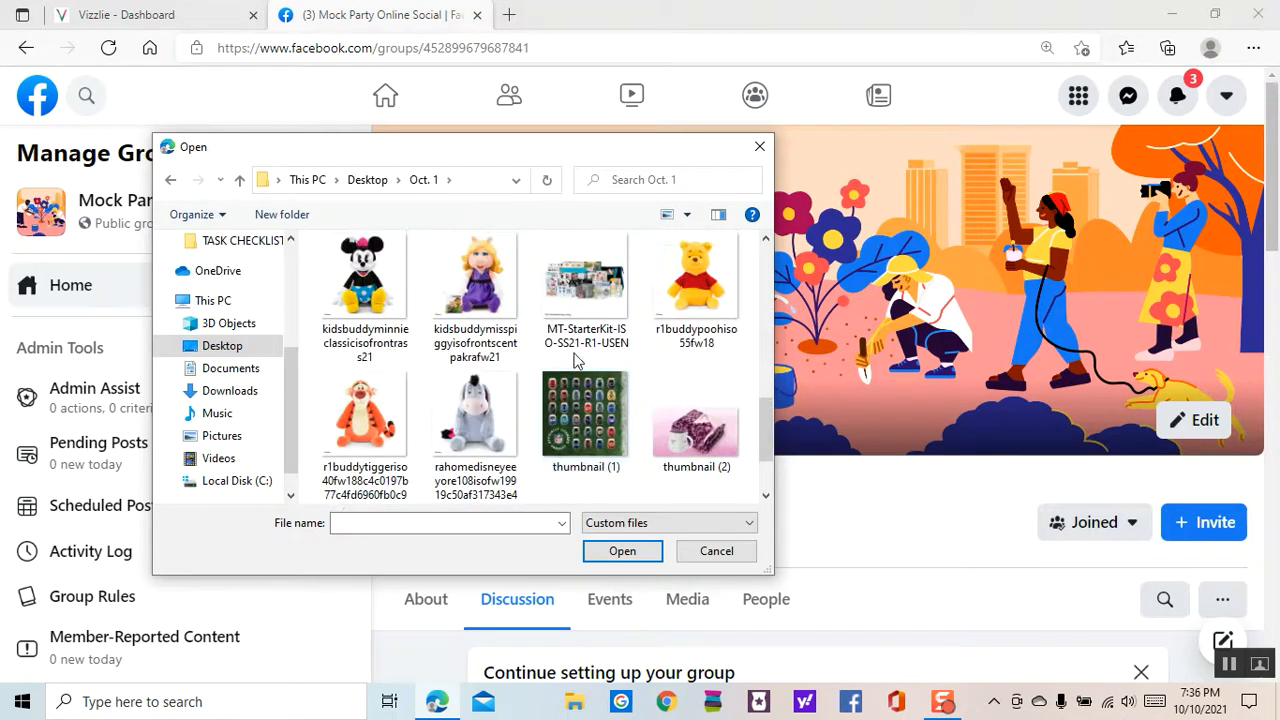
{"action": "scroll", "coordinate": [575, 360], "scroll_direction": "up", "scroll_amount": 3}
{"action": "double_click", "coordinate": [357, 303]}
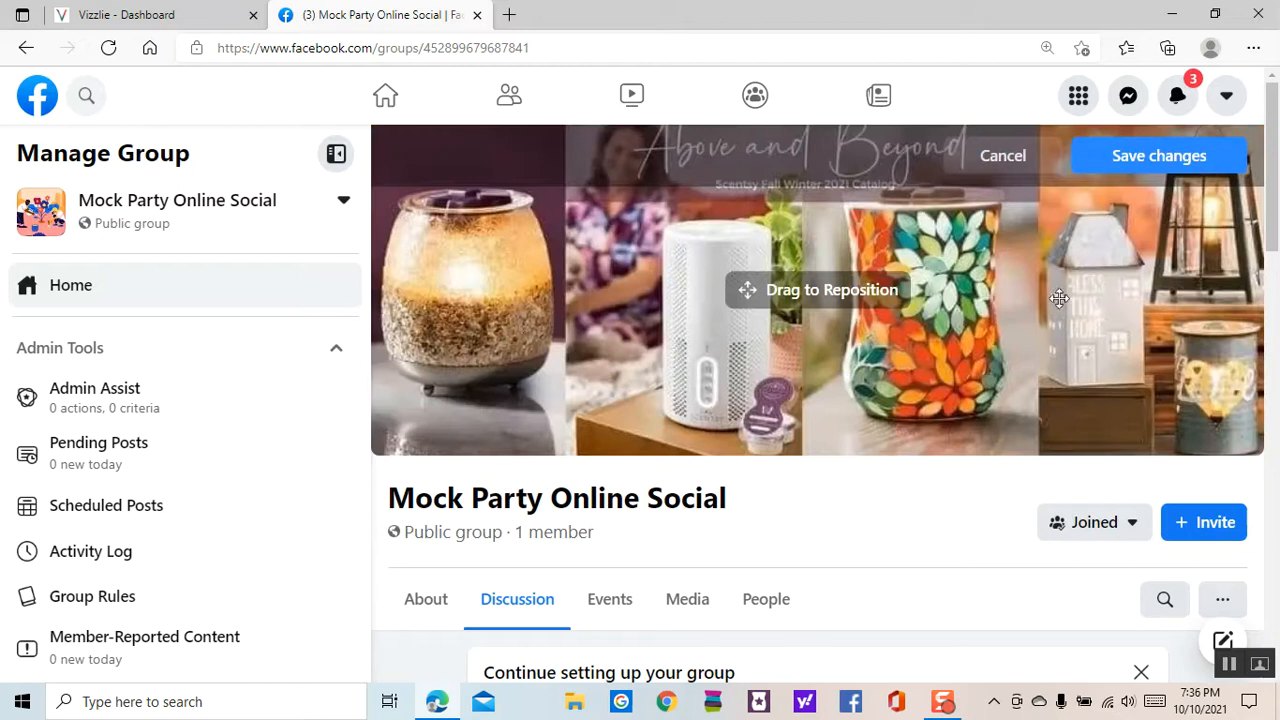
{"action": "left_click", "coordinate": [1224, 158]}
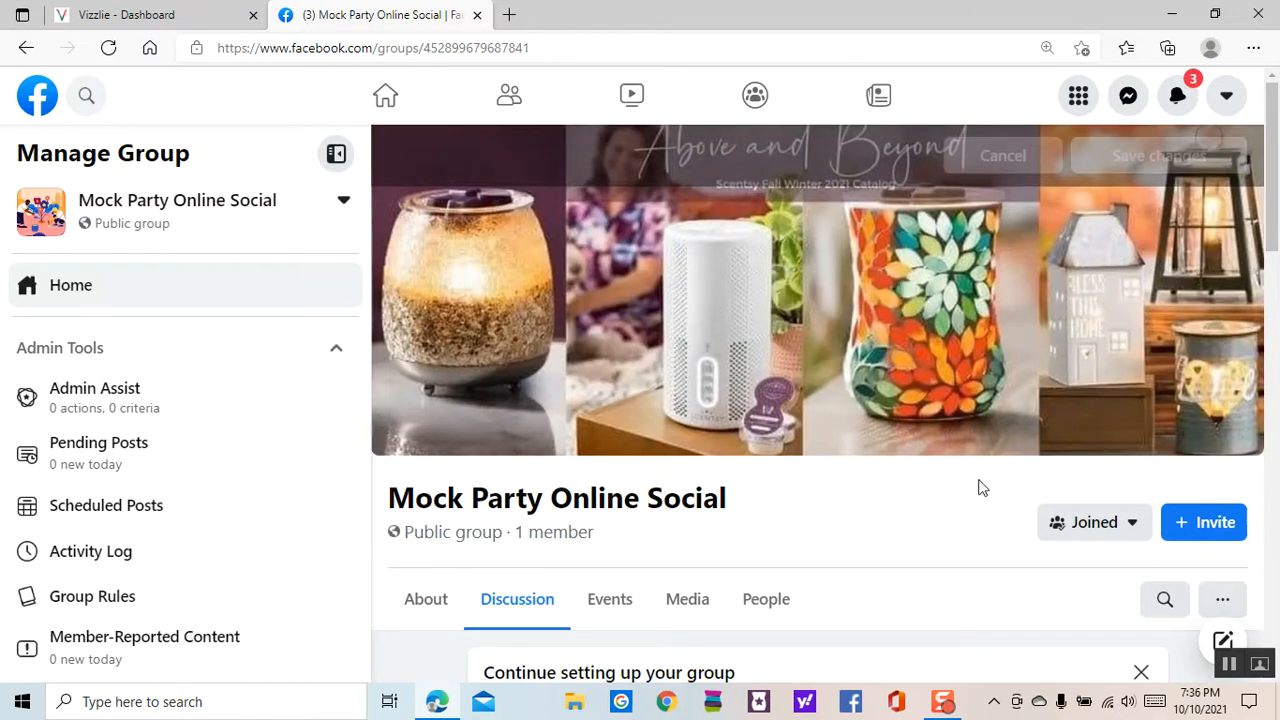
{"action": "scroll", "coordinate": [880, 412], "scroll_direction": "down", "scroll_amount": 1}
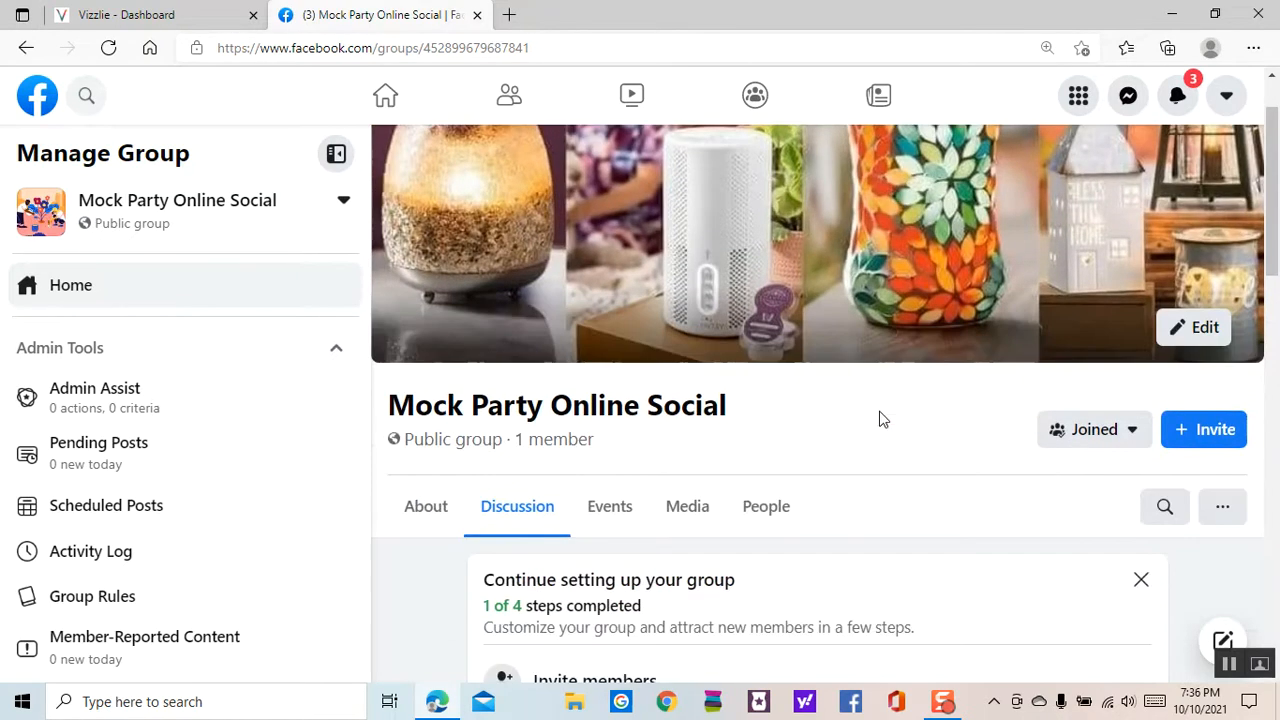
{"action": "scroll", "coordinate": [879, 418], "scroll_direction": "up", "scroll_amount": 1}
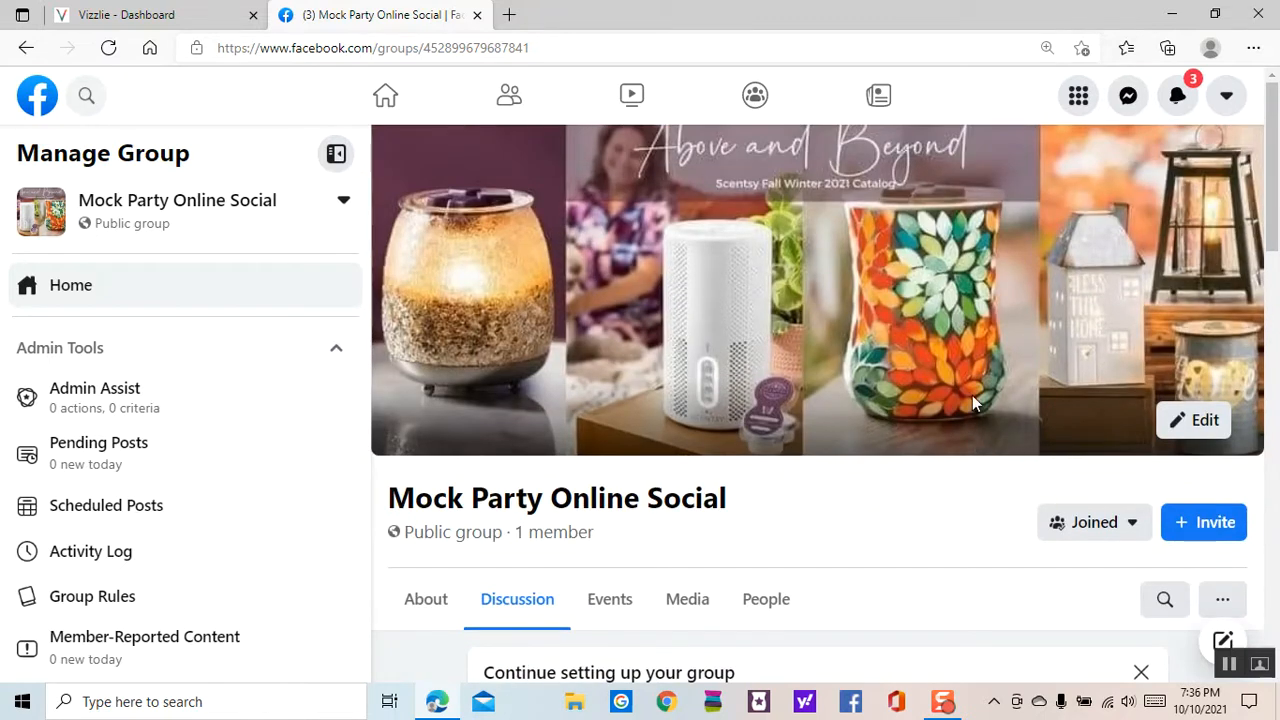
Open the group's settings and go from its advanced Apps setting to the catalog for adding apps
{"action": "scroll", "coordinate": [972, 396], "scroll_direction": "down", "scroll_amount": 2}
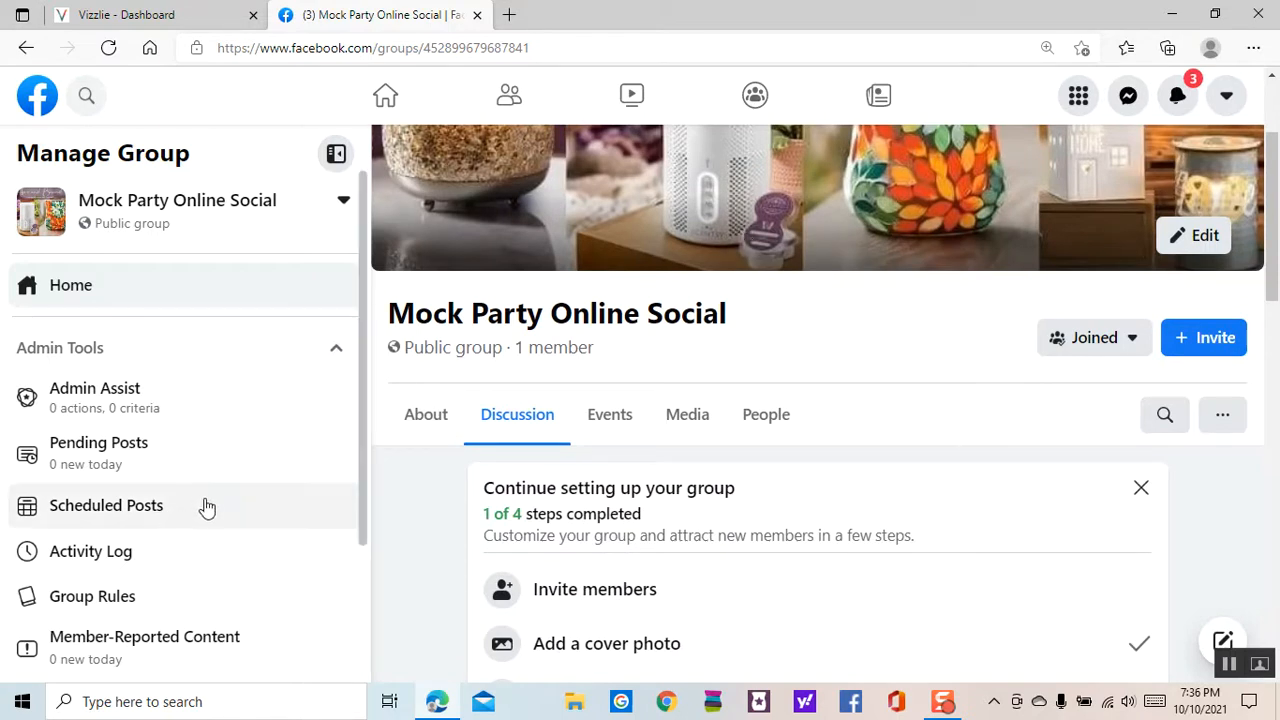
{"action": "scroll", "coordinate": [200, 500], "scroll_direction": "down", "scroll_amount": 2}
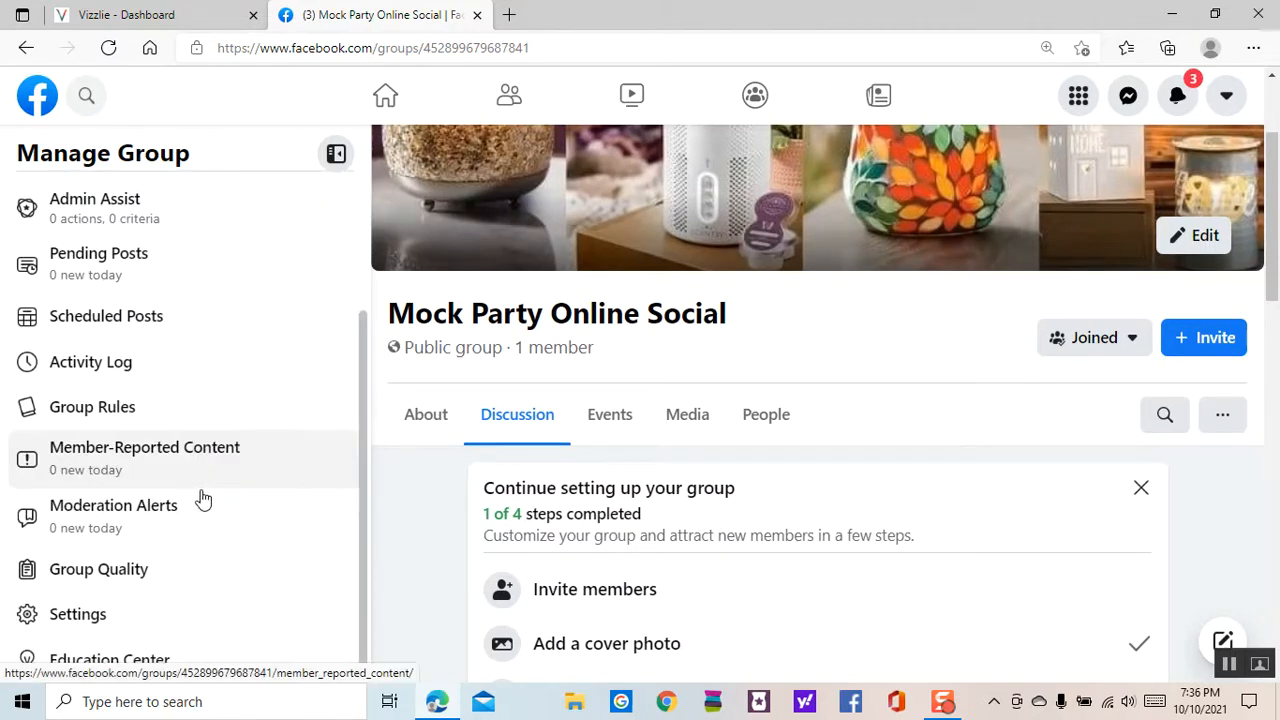
{"action": "left_click", "coordinate": [70, 620]}
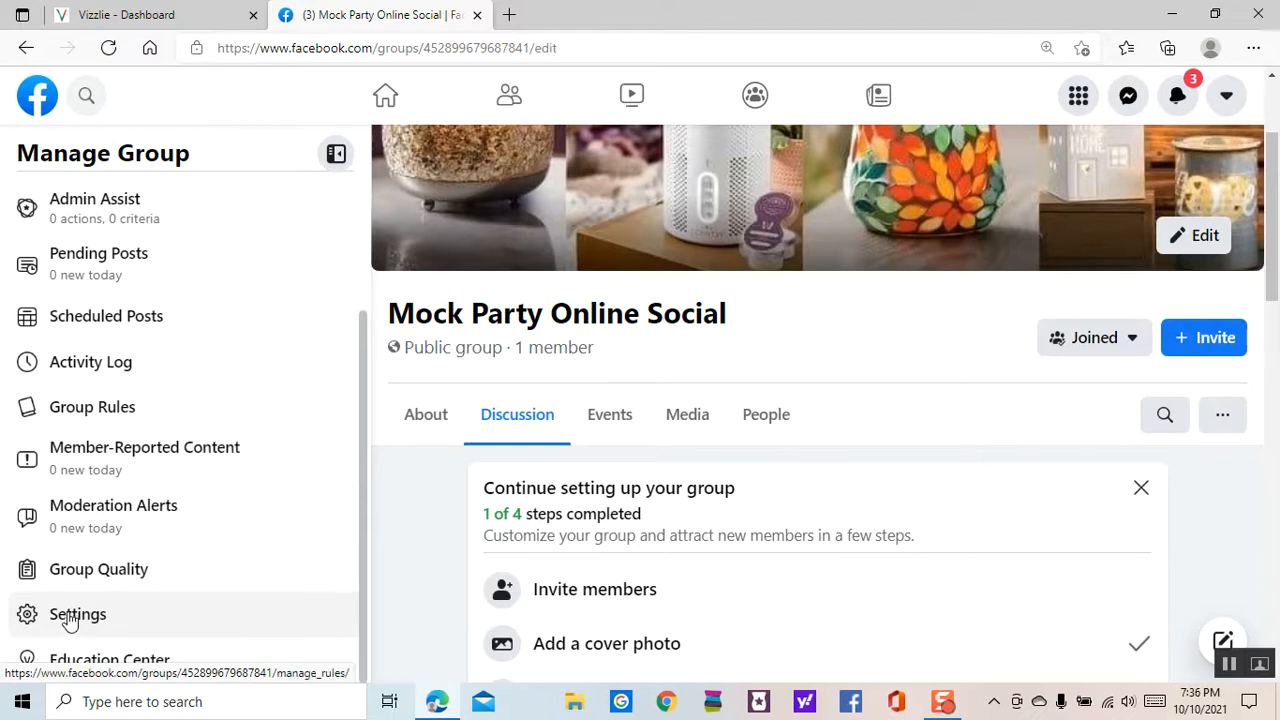
{"action": "scroll", "coordinate": [903, 491], "scroll_direction": "down", "scroll_amount": 4}
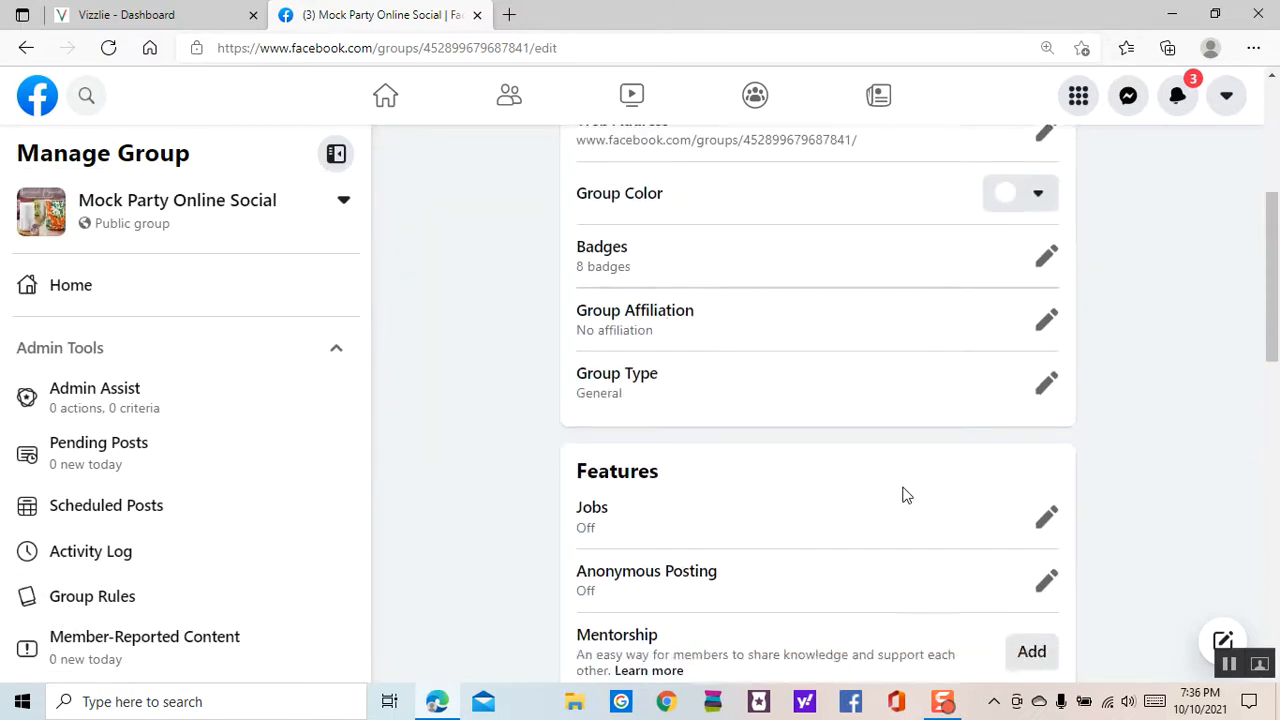
{"action": "scroll", "coordinate": [903, 492], "scroll_direction": "down", "scroll_amount": 10}
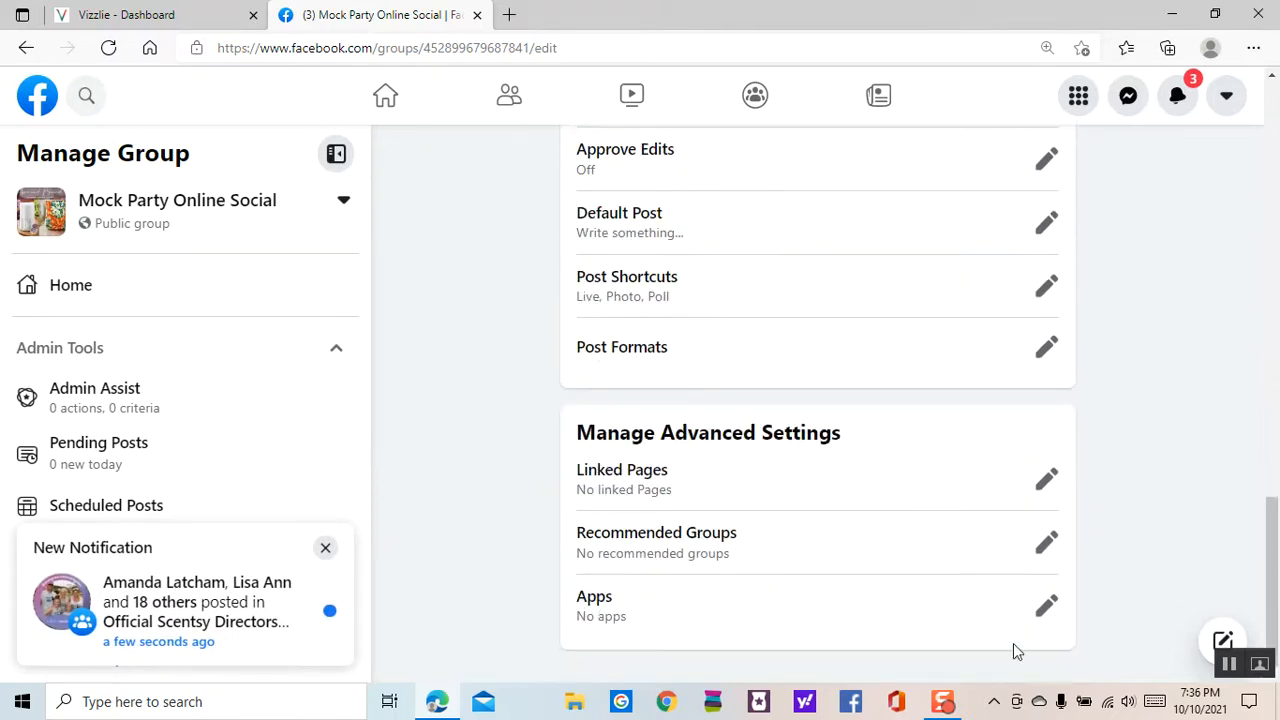
{"action": "left_click", "coordinate": [1046, 606]}
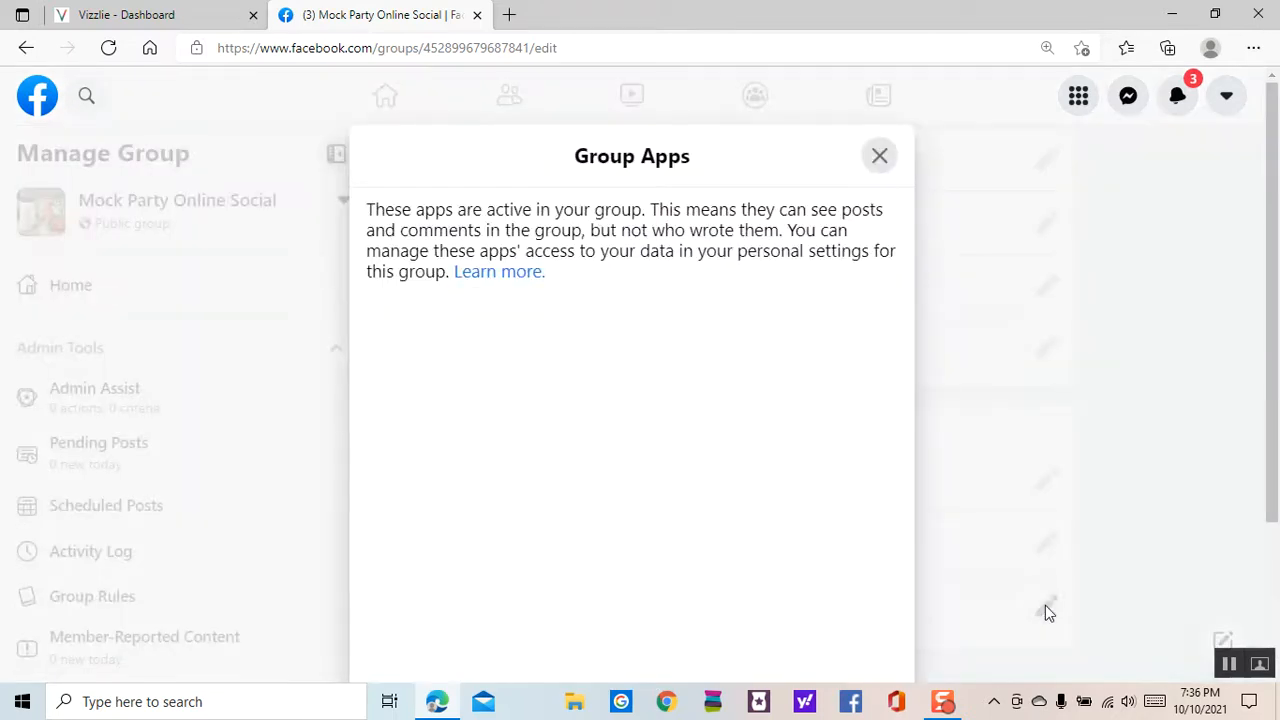
{"action": "left_click_drag", "start_coordinate": [1273, 412], "coordinate": [1273, 557]}
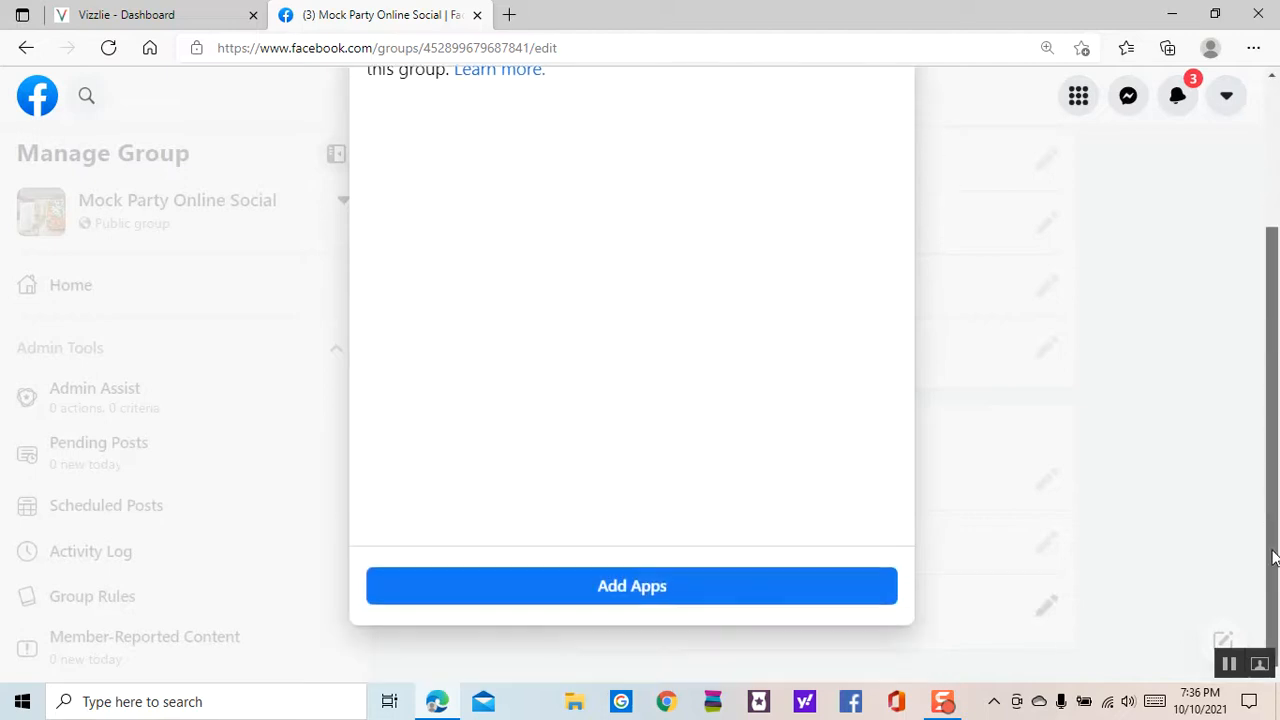
{"action": "left_click", "coordinate": [757, 590]}
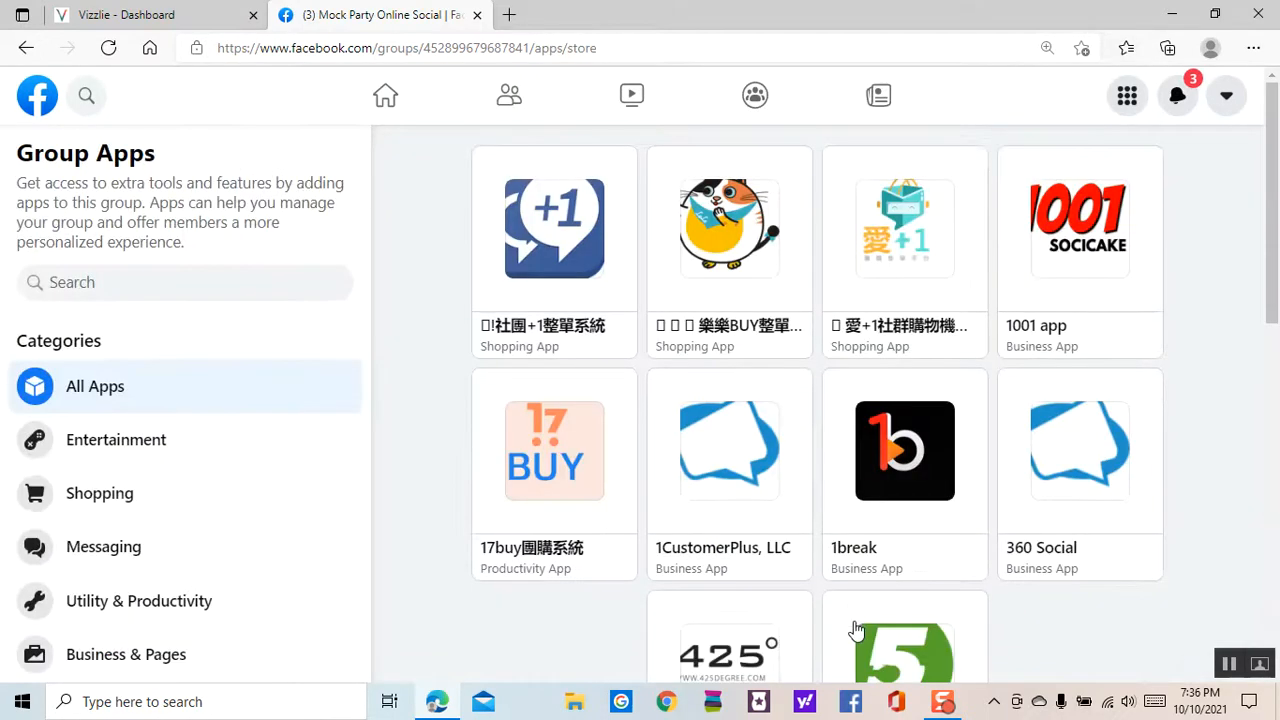
Search the group apps for "vizzlie" and add the Vizzlie app to the group
{"action": "left_click", "coordinate": [73, 284]}
{"action": "type", "text": "viz"}
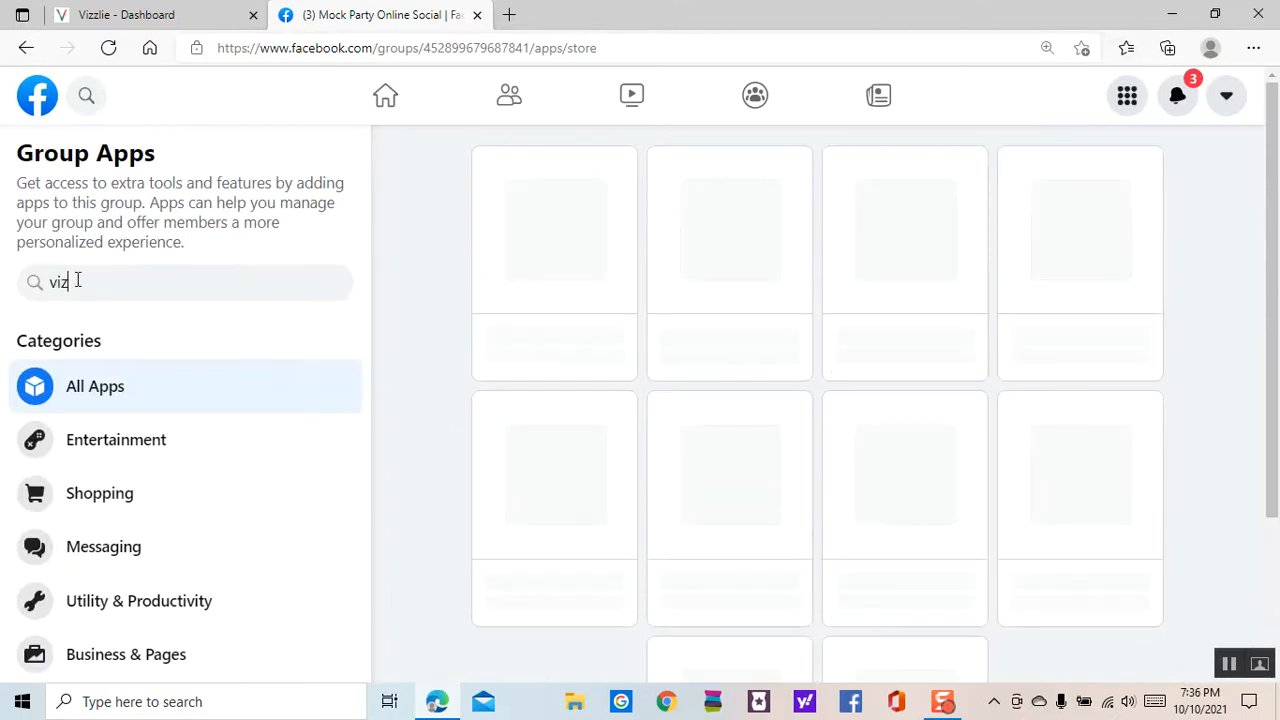
{"action": "type", "text": "zlie"}
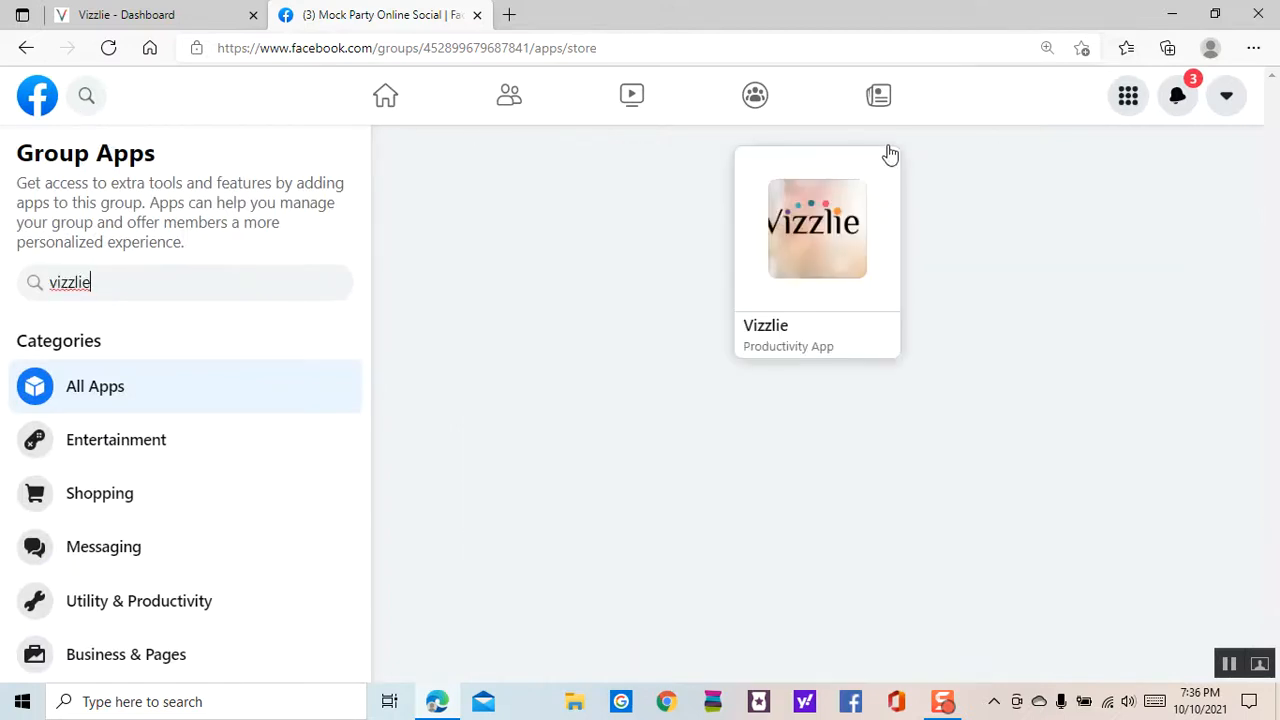
{"action": "left_click", "coordinate": [835, 243]}
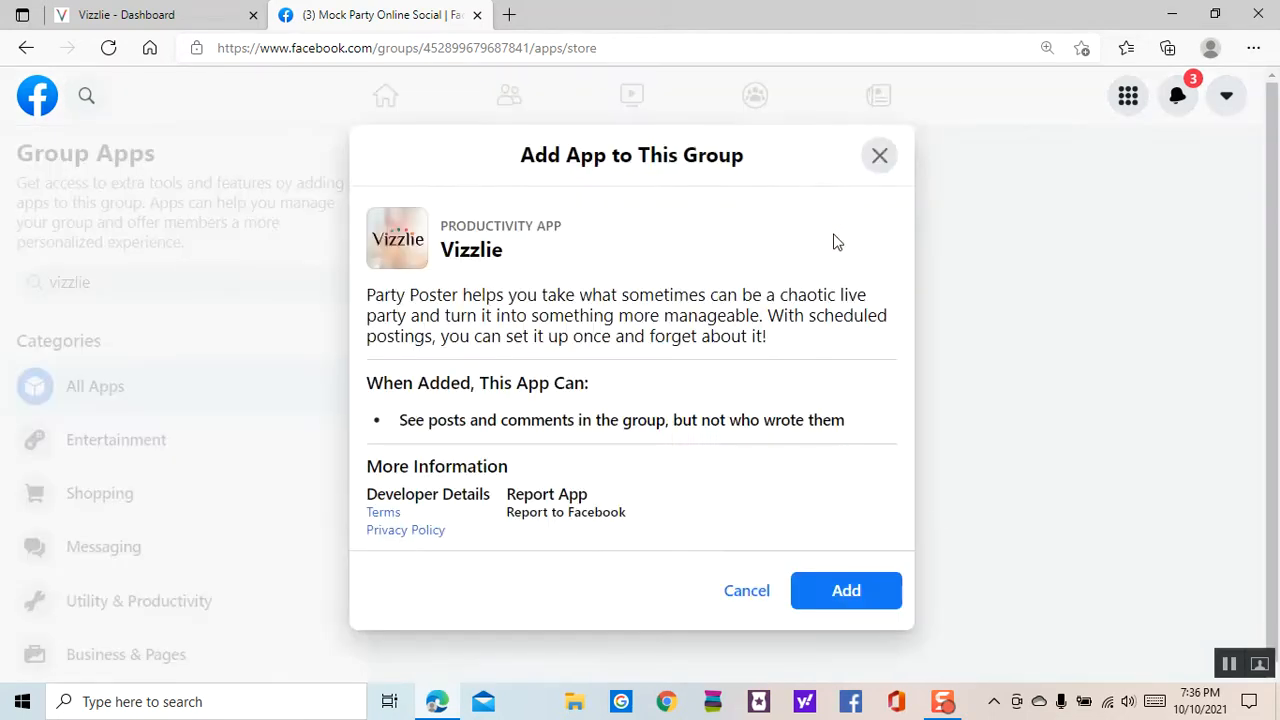
{"action": "left_click", "coordinate": [856, 598]}
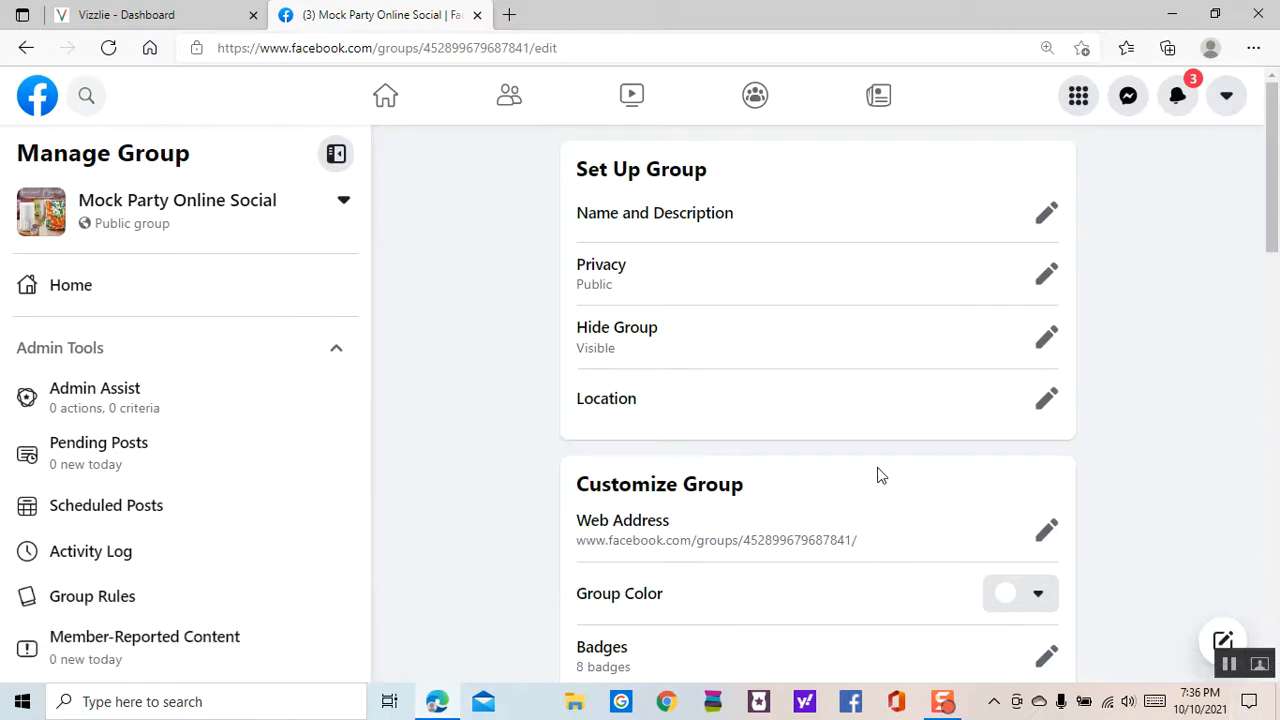
Link the Independent Scentsy Consultant page to the group in the advanced settings and confirm the link
{"action": "scroll", "coordinate": [880, 470], "scroll_direction": "down", "scroll_amount": 10}
{"action": "scroll", "coordinate": [882, 472], "scroll_direction": "down", "scroll_amount": 5}
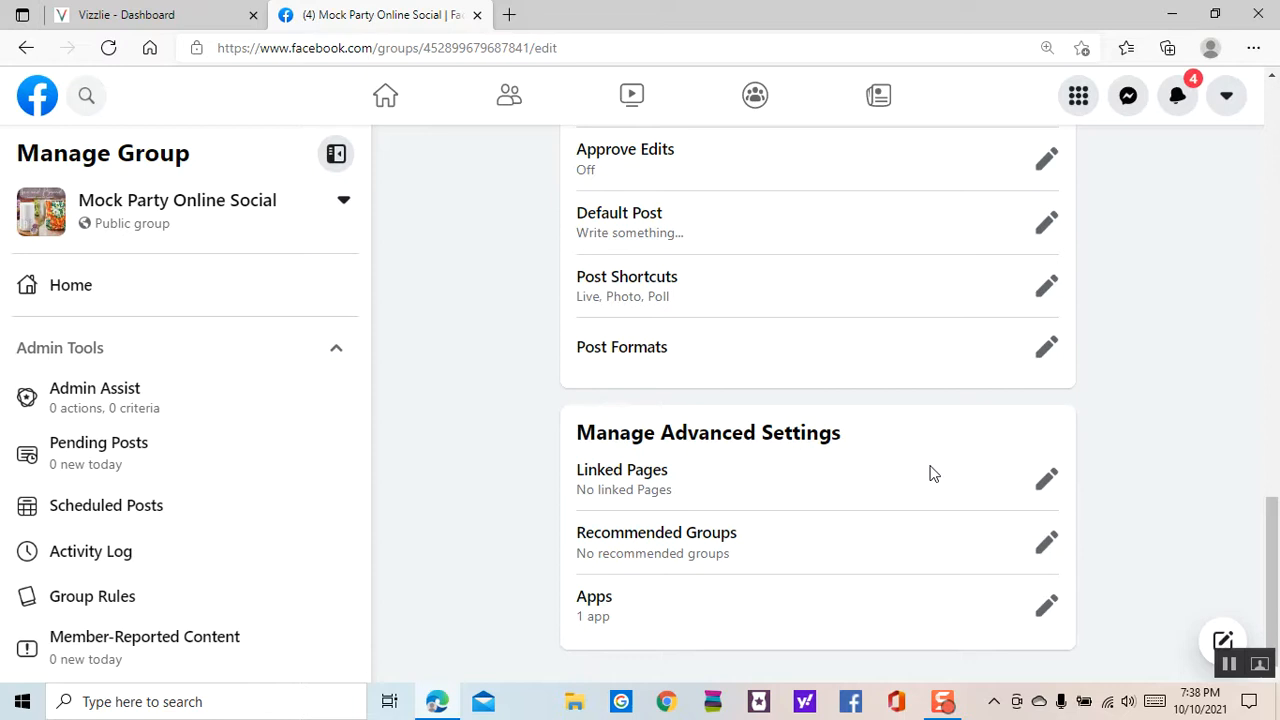
{"action": "left_click", "coordinate": [1046, 479]}
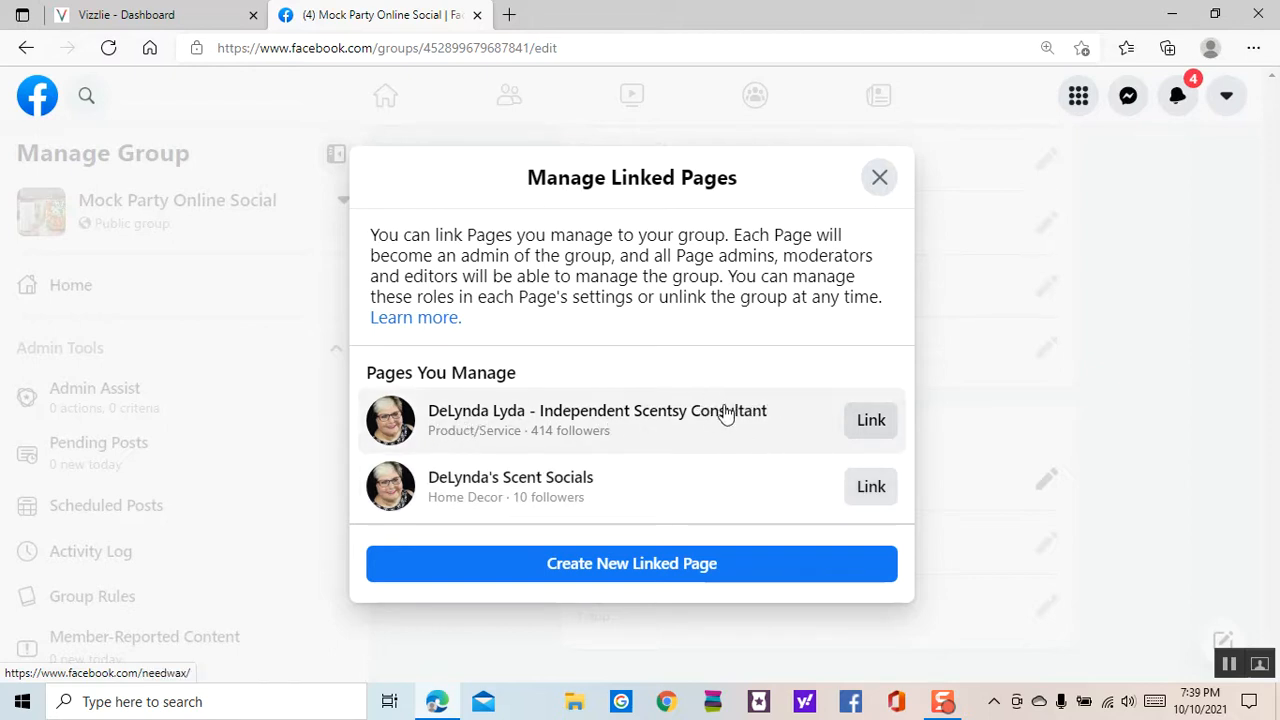
{"action": "left_click", "coordinate": [872, 422]}
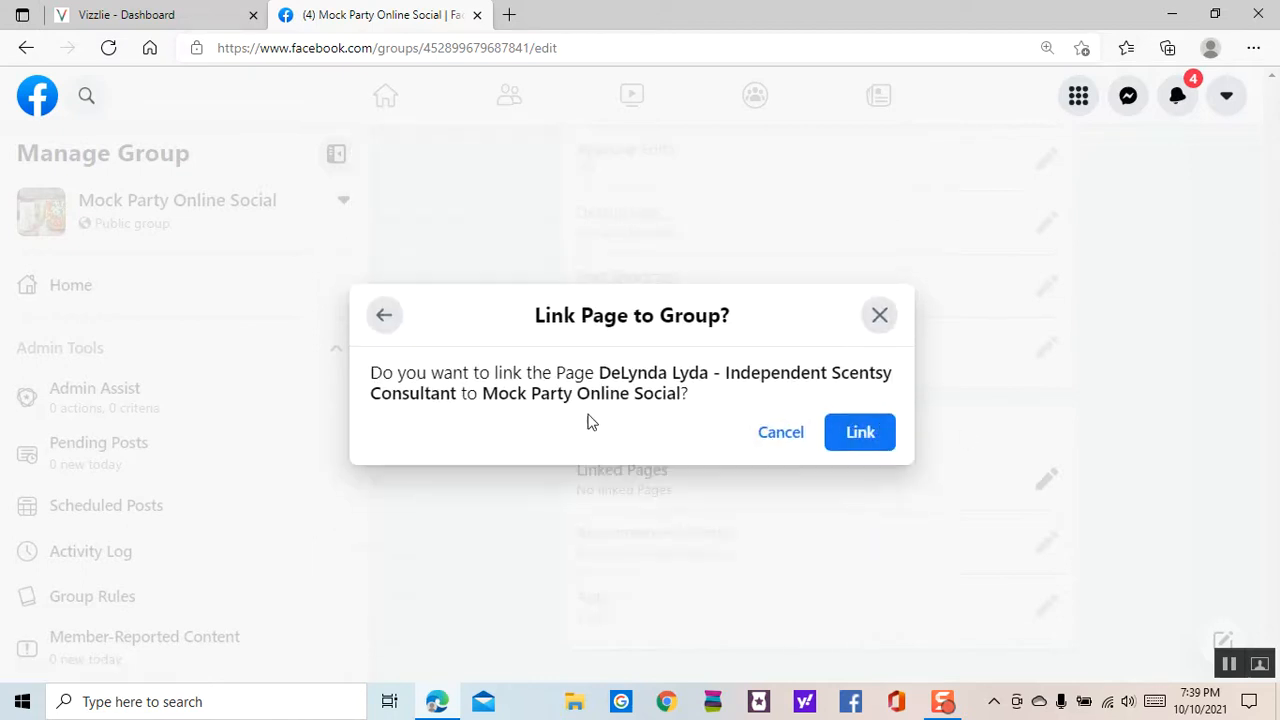
{"action": "left_click", "coordinate": [866, 436]}
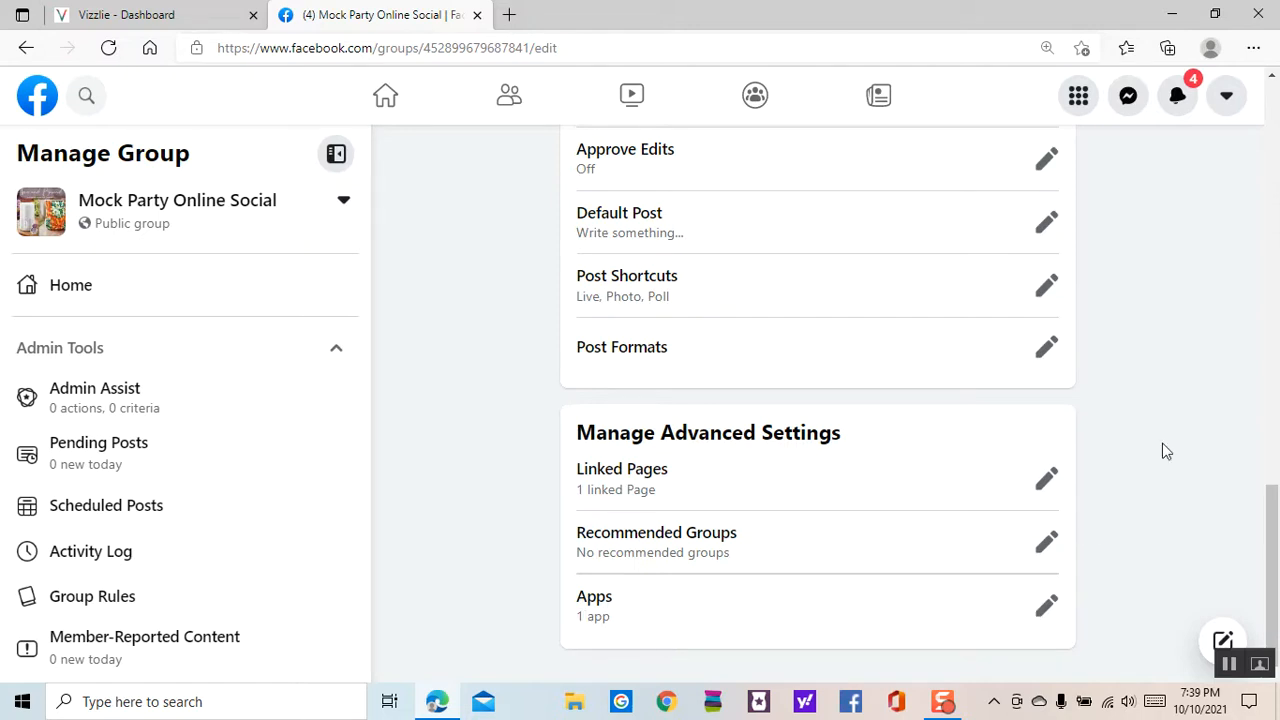
Return to the group's home page and open the invitation dialog for page fans
{"action": "scroll", "coordinate": [1136, 430], "scroll_direction": "up", "scroll_amount": 15}
{"action": "scroll", "coordinate": [1134, 421], "scroll_direction": "up", "scroll_amount": 1}
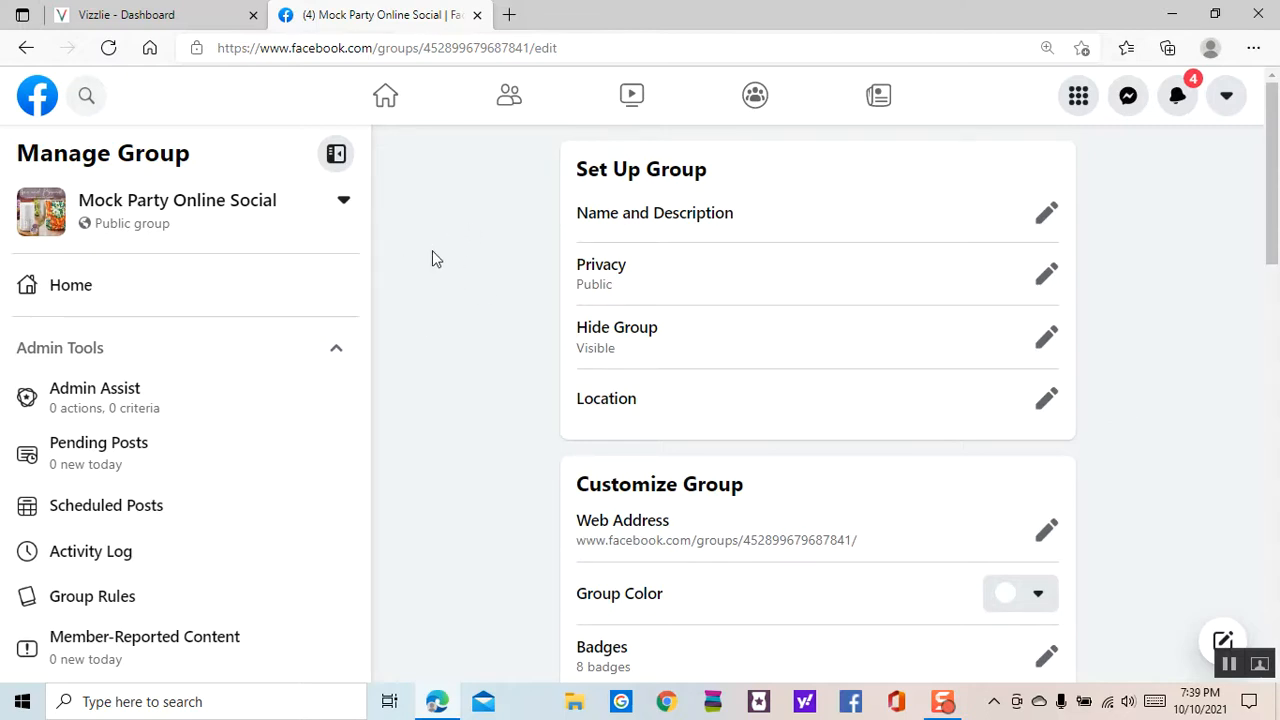
{"action": "left_click", "coordinate": [195, 210]}
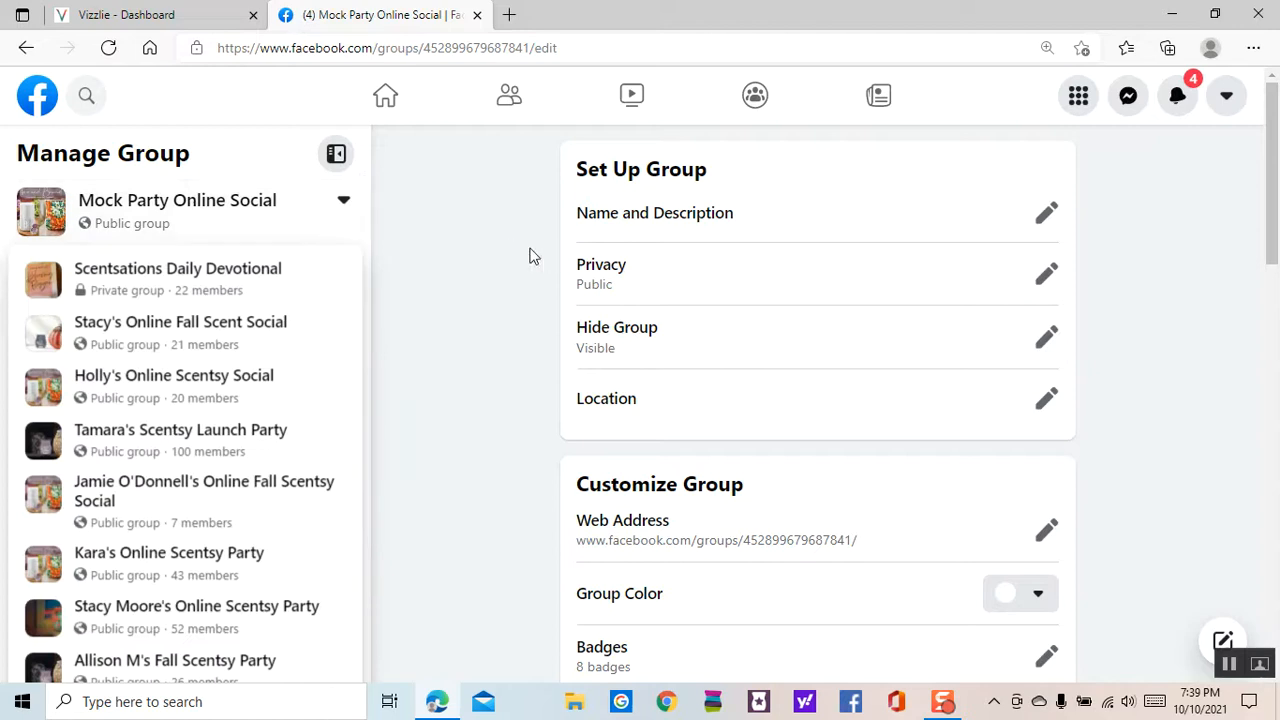
{"action": "left_click", "coordinate": [242, 205]}
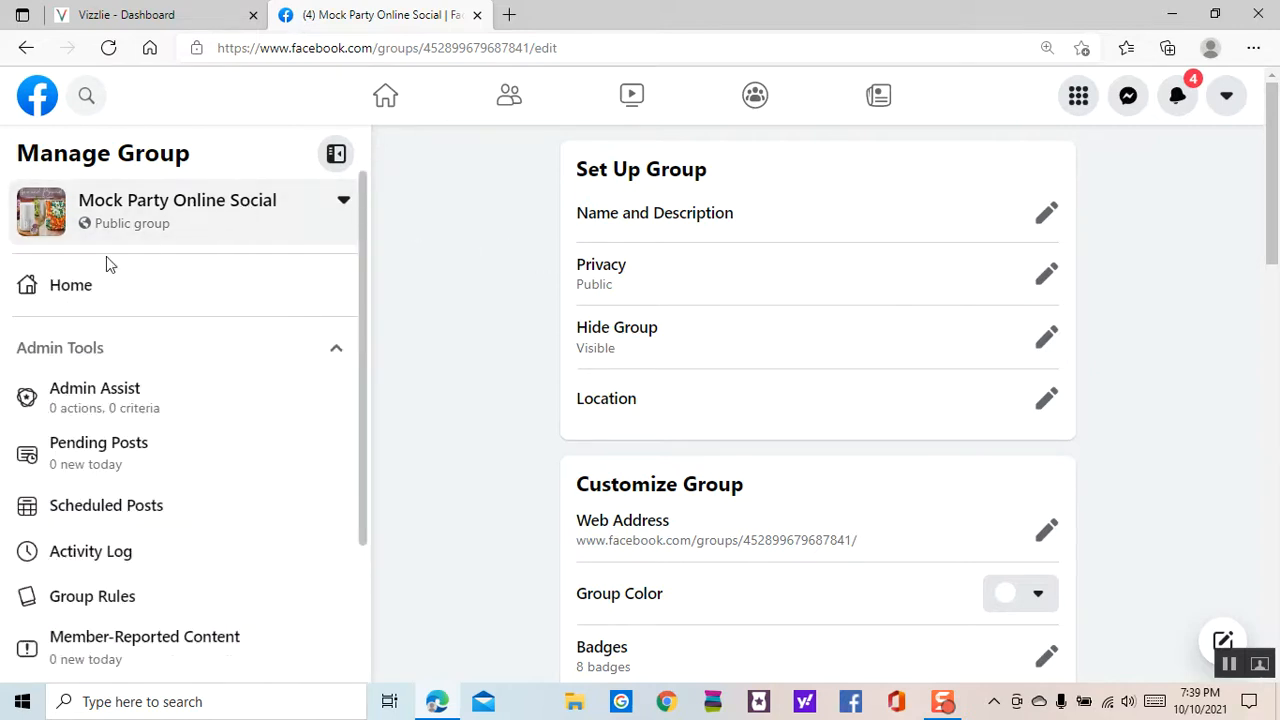
{"action": "left_click", "coordinate": [66, 288]}
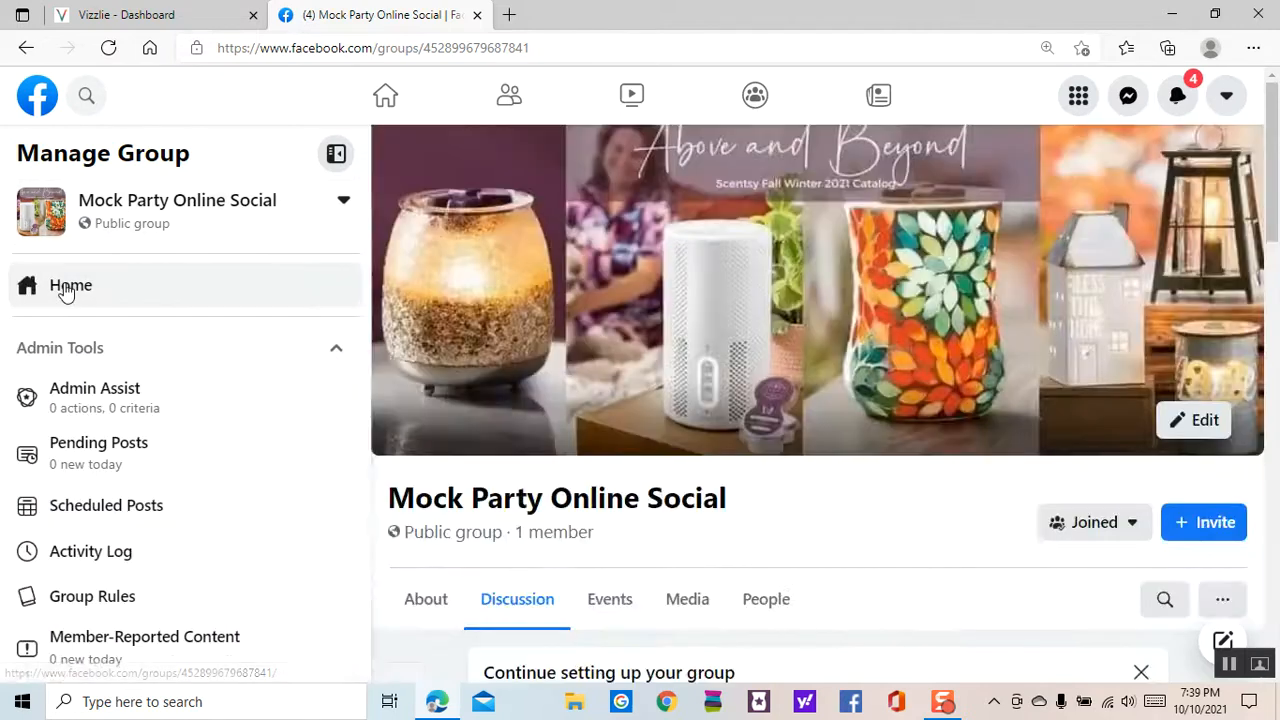
{"action": "scroll", "coordinate": [958, 300], "scroll_direction": "down", "scroll_amount": 2}
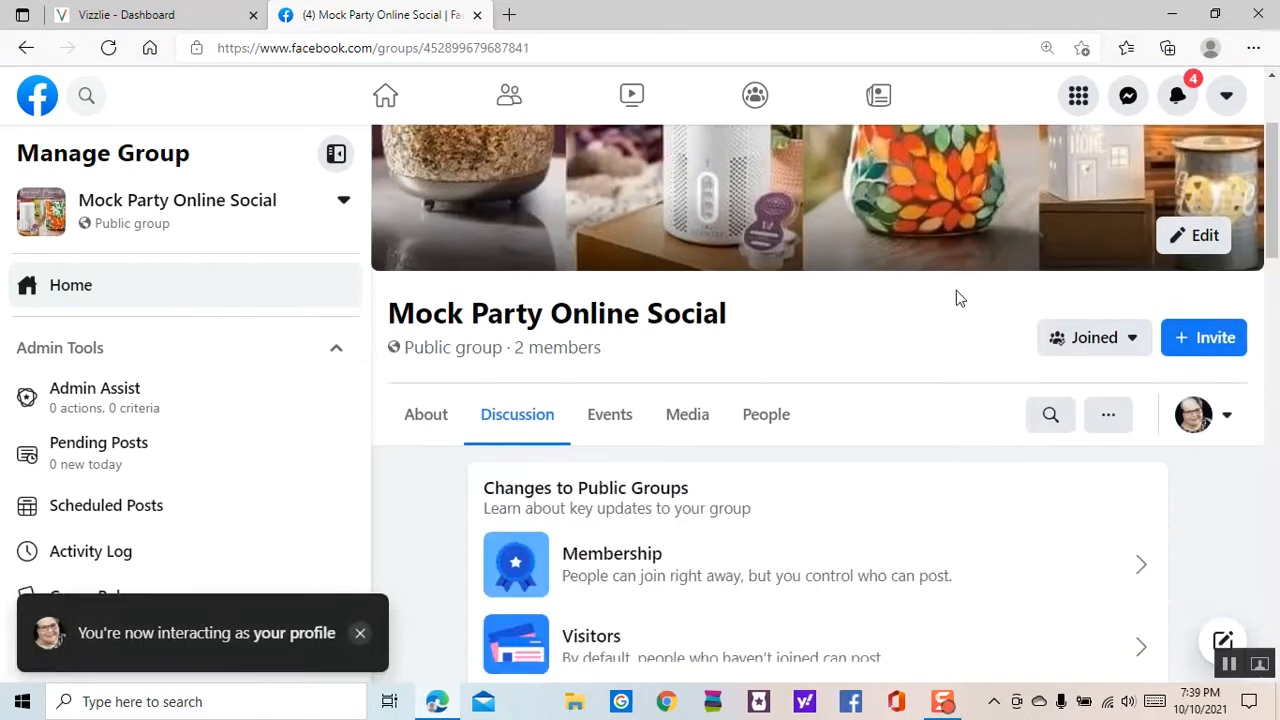
{"action": "scroll", "coordinate": [1040, 363], "scroll_direction": "up", "scroll_amount": 3}
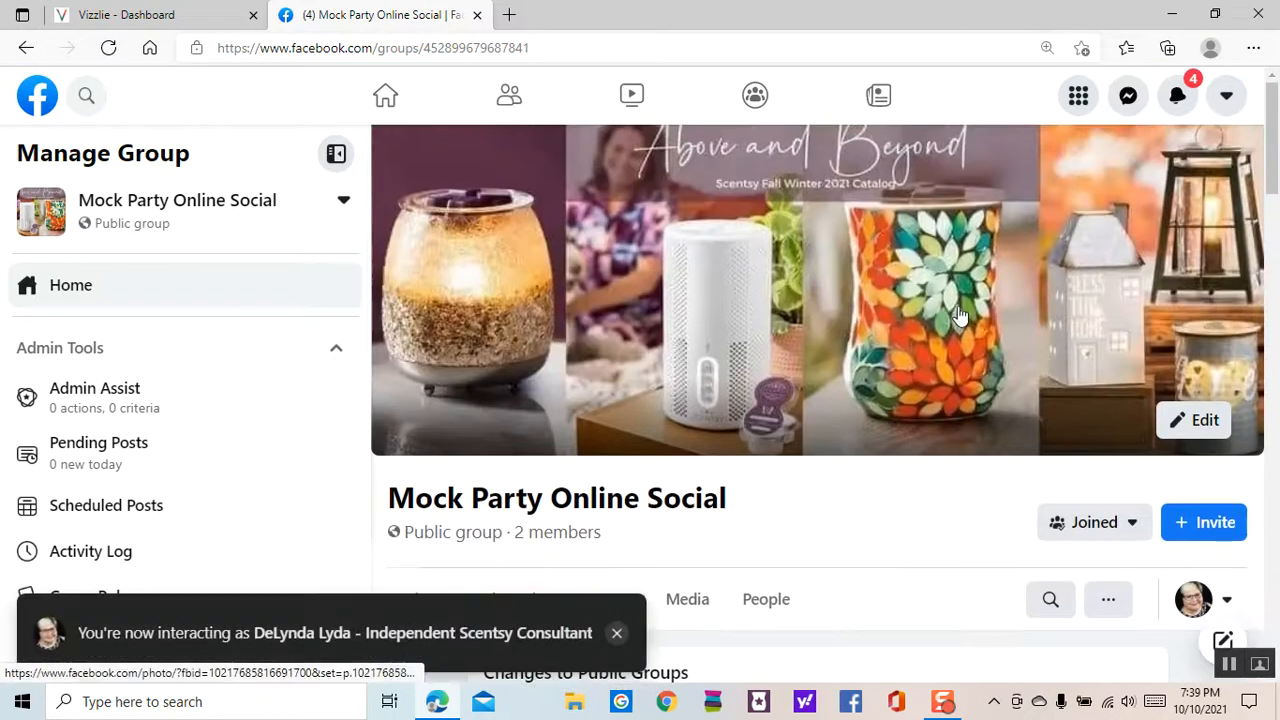
{"action": "scroll", "coordinate": [1010, 340], "scroll_direction": "down", "scroll_amount": 1}
{"action": "left_click", "coordinate": [1216, 435]}
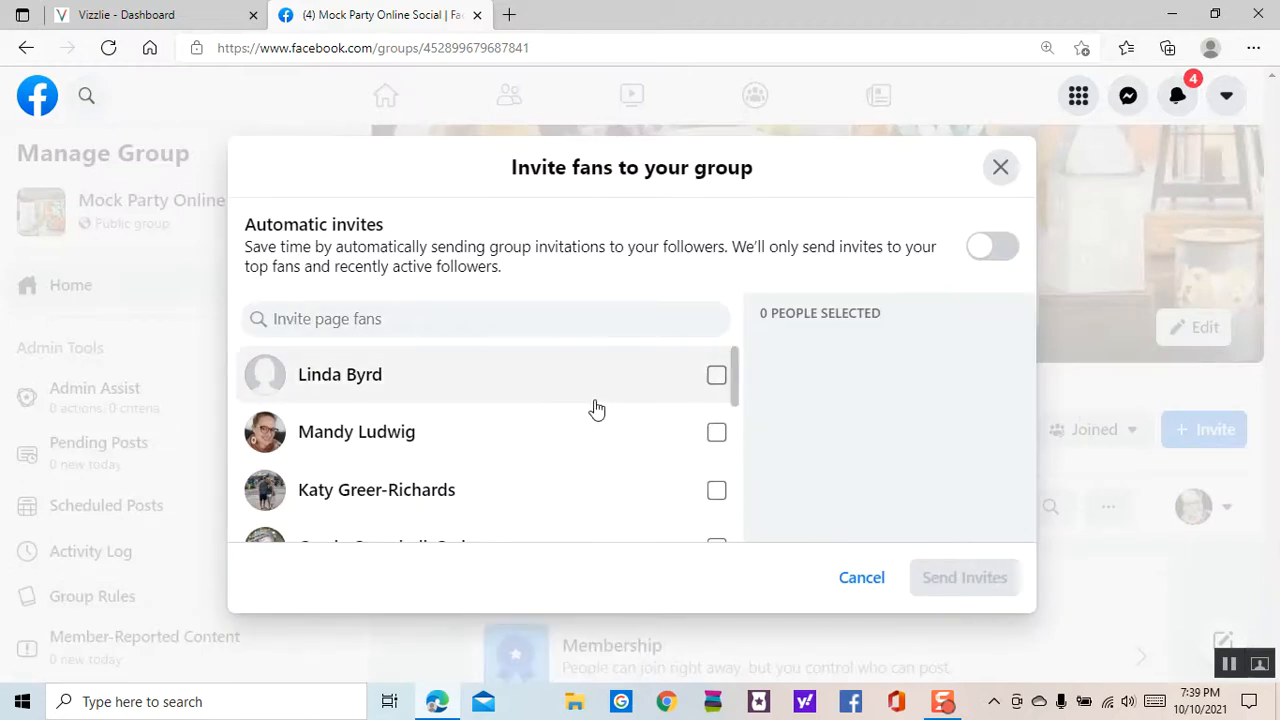
{"action": "type", "text": "jane doe"}
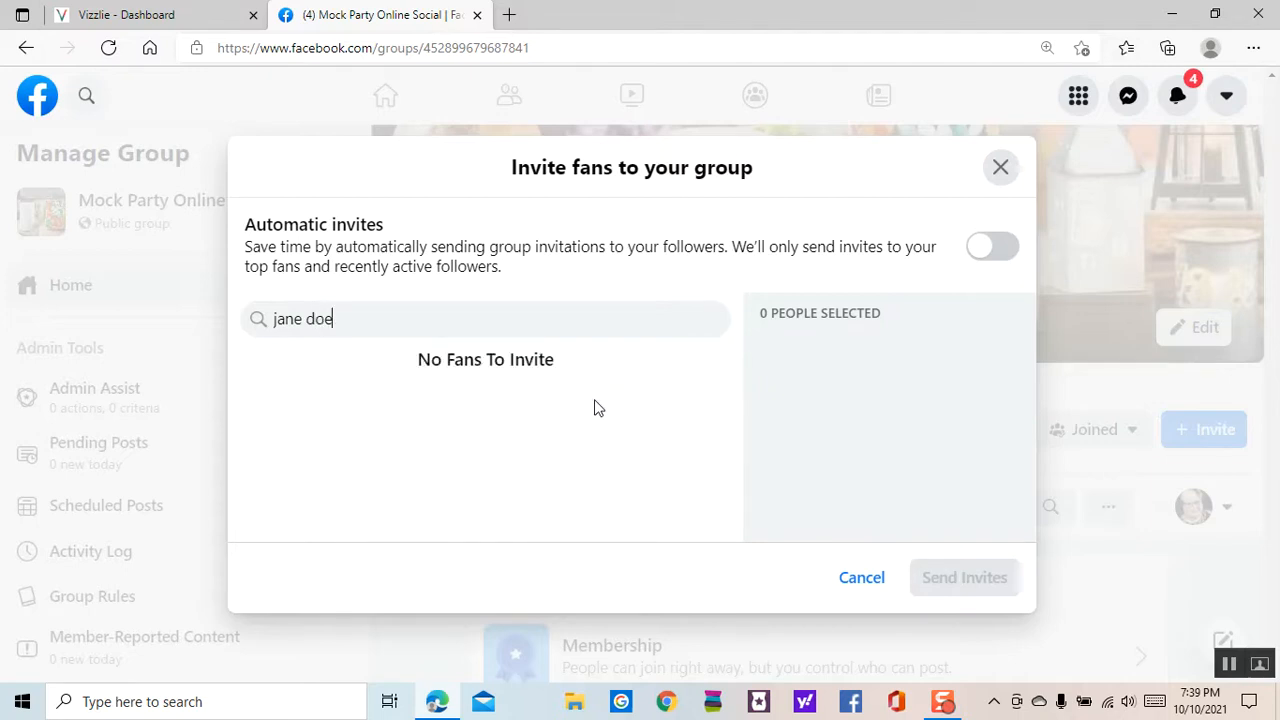
{"action": "key", "text": "BackSpace"}
{"action": "key", "text": "BackSpace"}
{"action": "key", "text": "BackSpace"}
{"action": "key", "text": "BackSpace"}
{"action": "type", "text": "dan"}
{"action": "key", "text": "BackSpace"}
{"action": "type", "text": "a"}
{"action": "key", "text": "BackSpace"}
{"action": "type", "text": "e"}
{"action": "key", "text": "BackSpace"}
{"action": "key", "text": "BackSpace"}
{"action": "key", "text": "BackSpace"}
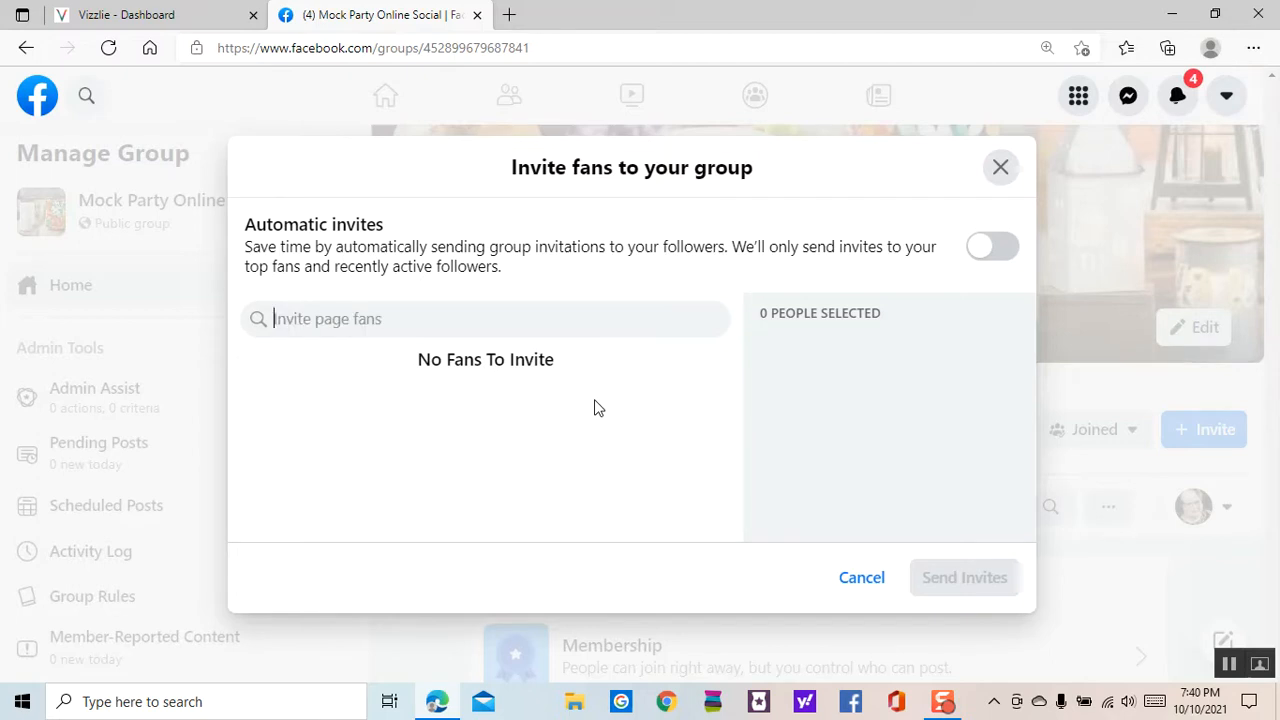
Search the page fans for the host's name, select the host and send the group invitation
{"action": "type", "text": "van"}
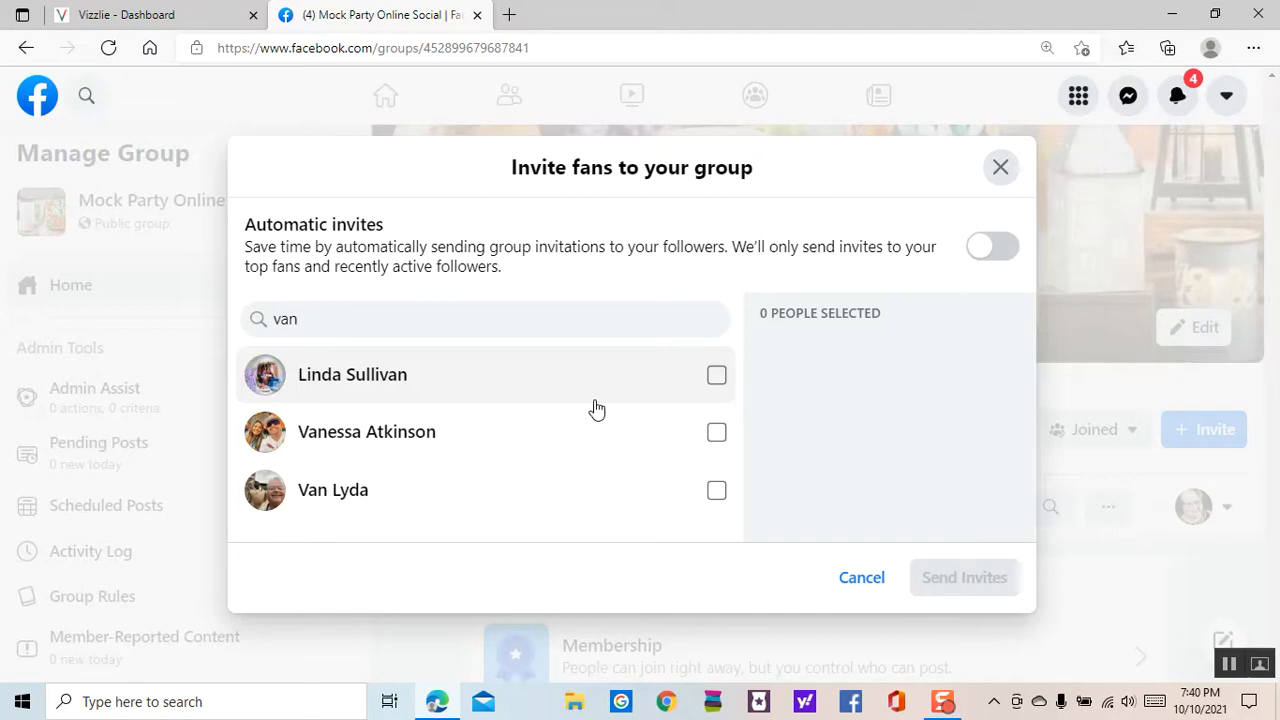
{"action": "left_click", "coordinate": [716, 494]}
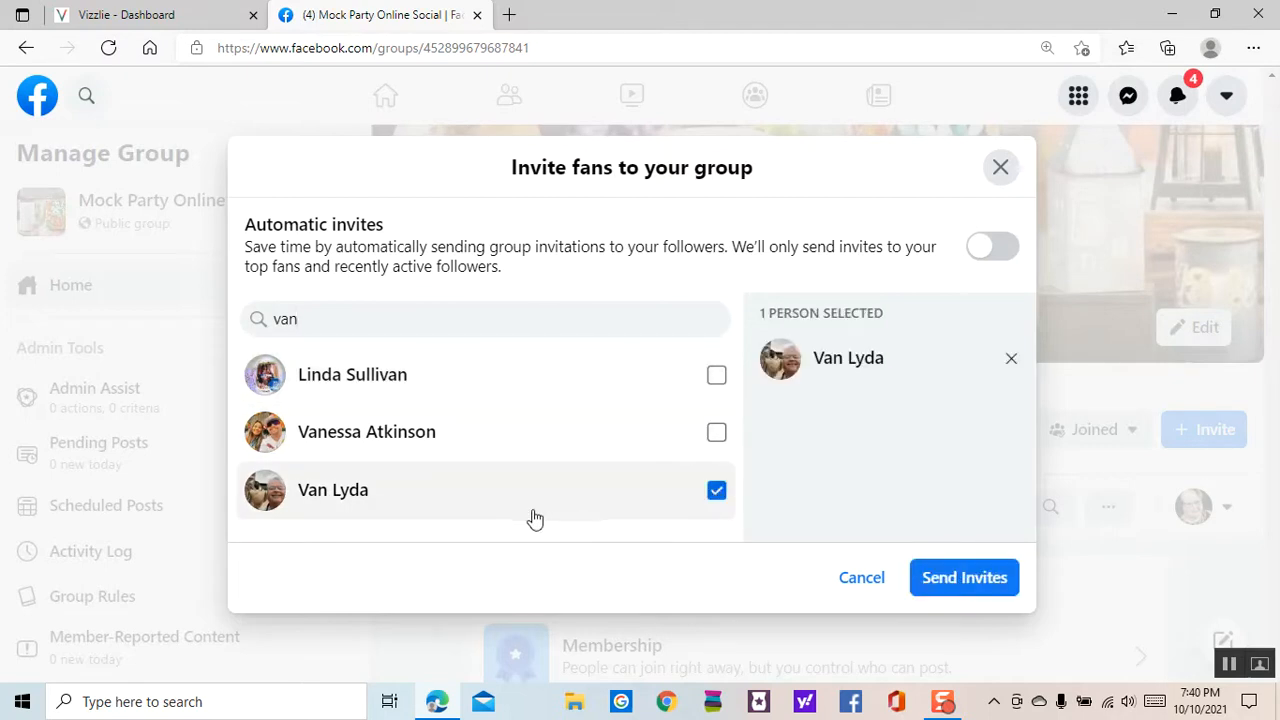
{"action": "left_click", "coordinate": [965, 580]}
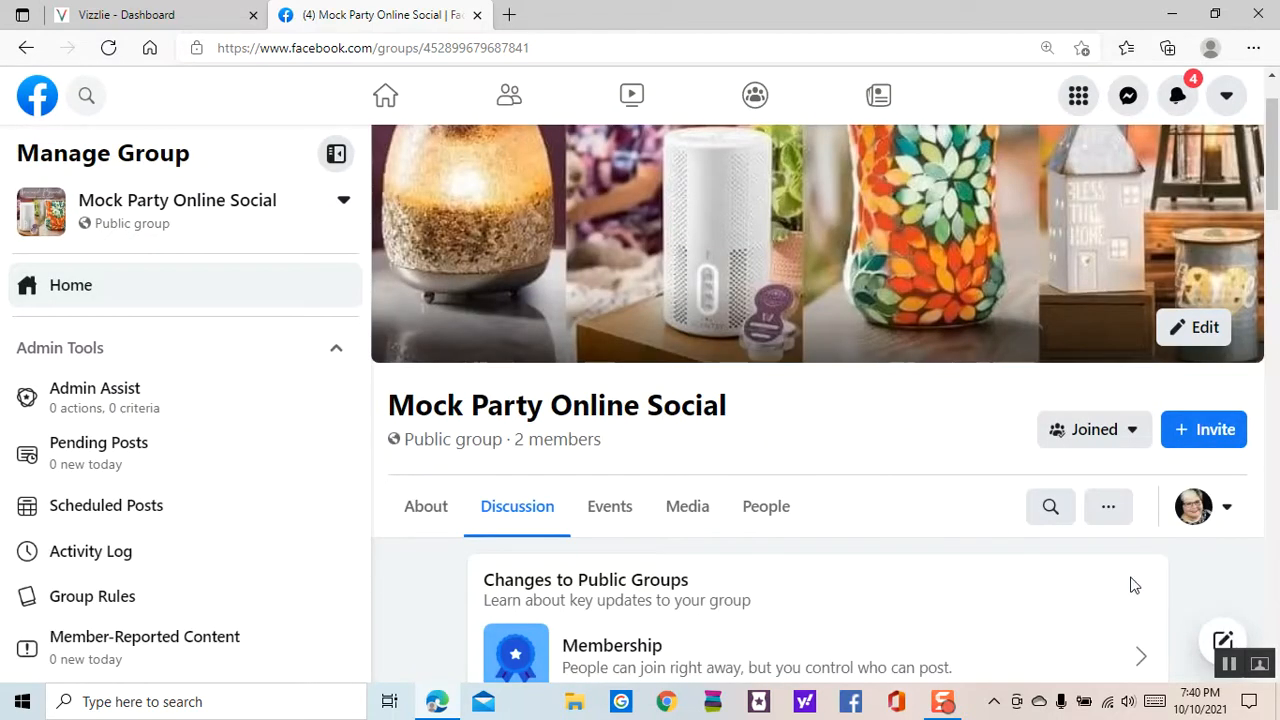
{"action": "scroll", "coordinate": [902, 428], "scroll_direction": "down", "scroll_amount": 3}
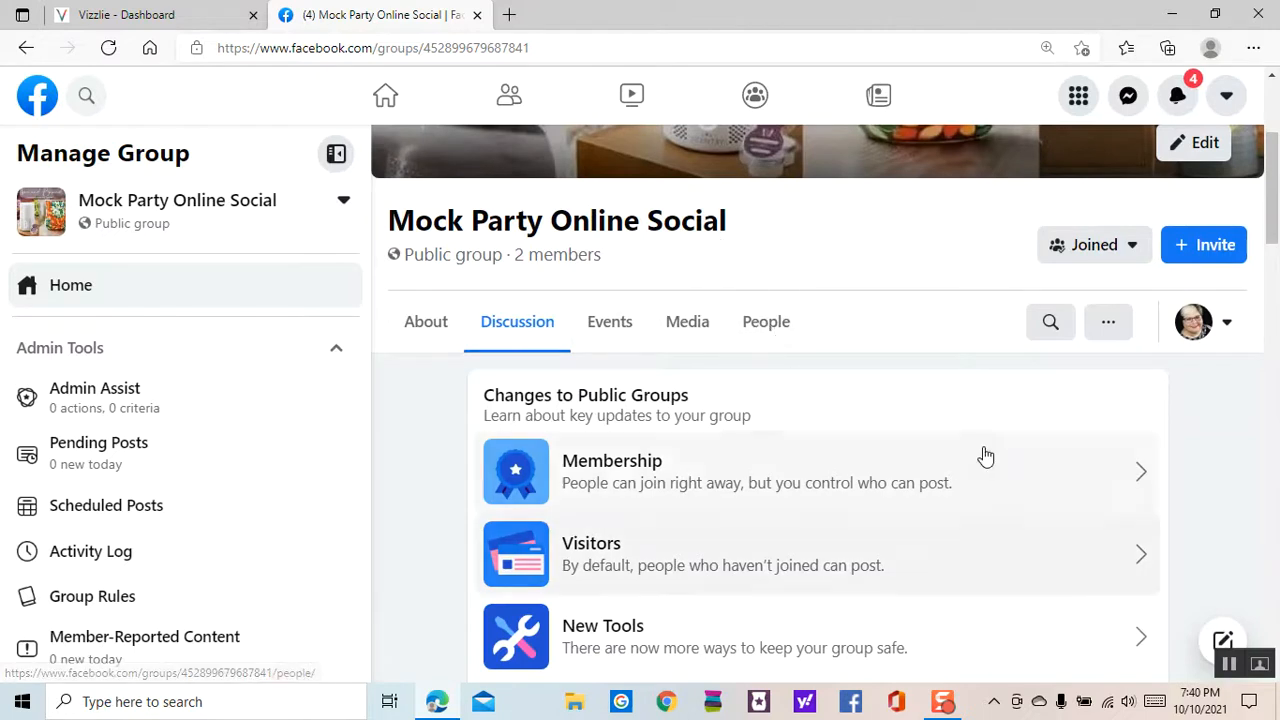
{"action": "scroll", "coordinate": [903, 374], "scroll_direction": "up", "scroll_amount": 3}
{"action": "scroll", "coordinate": [543, 235], "scroll_direction": "up", "scroll_amount": 1}
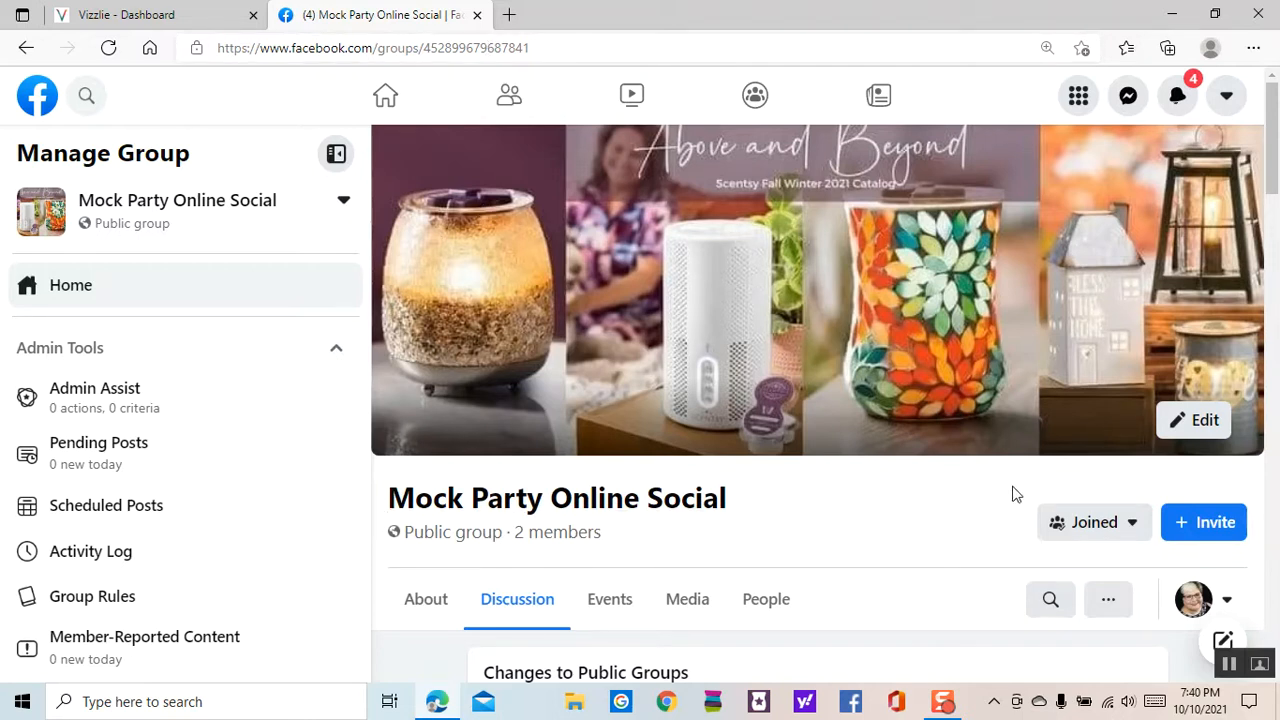
{"action": "scroll", "coordinate": [1014, 491], "scroll_direction": "down", "scroll_amount": 2}
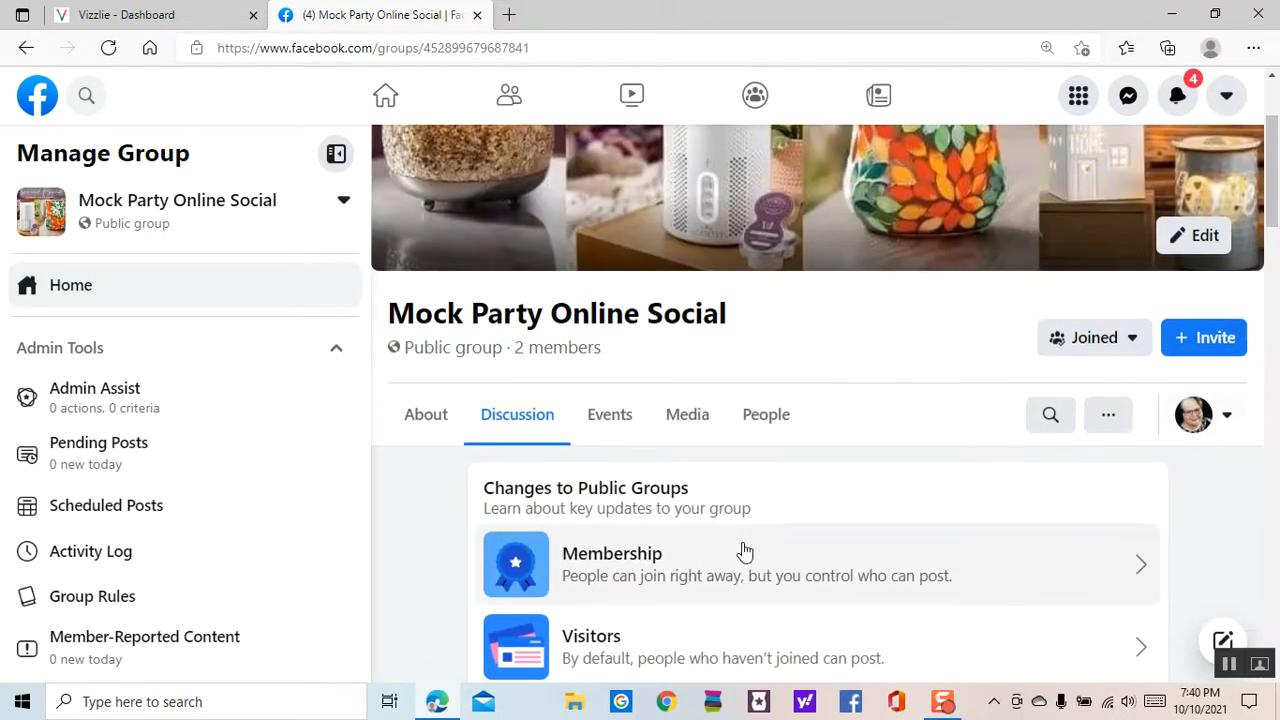
{"action": "scroll", "coordinate": [876, 445], "scroll_direction": "down", "scroll_amount": 1}
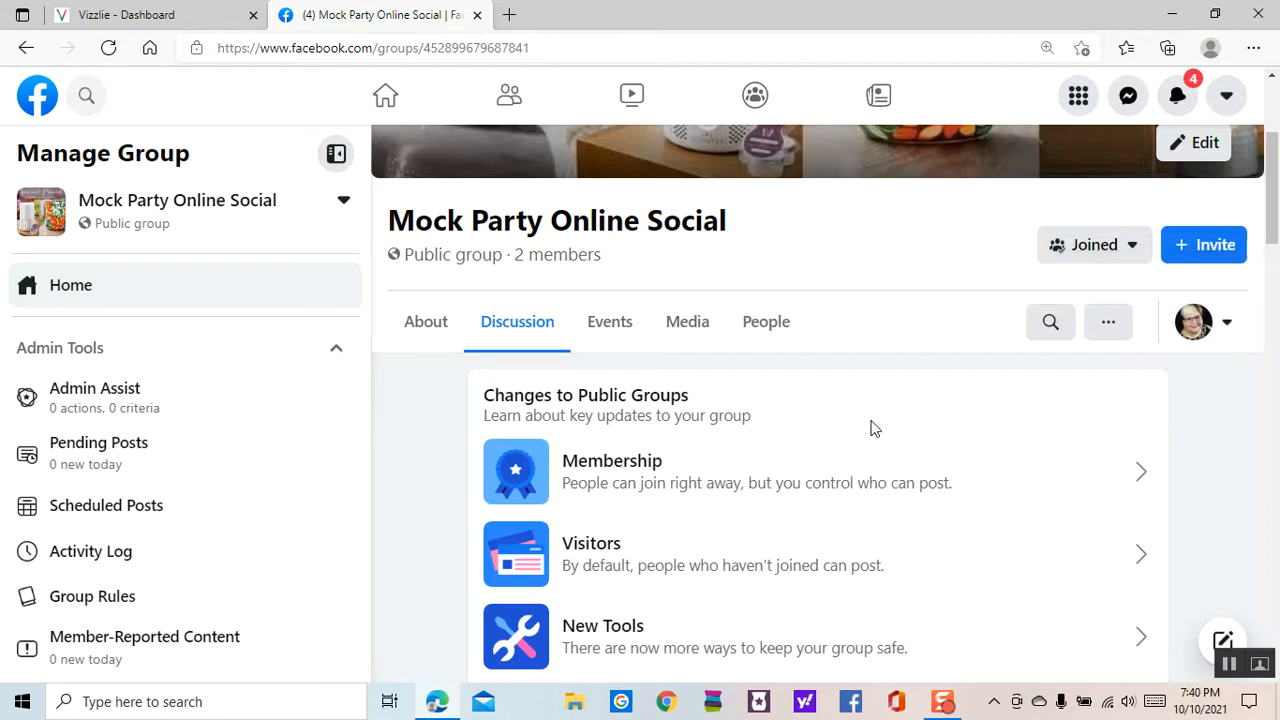
{"action": "scroll", "coordinate": [871, 429], "scroll_direction": "down", "scroll_amount": 3}
Switch from interacting with the group as the Independent Scentsy Consultant page to the personal profile
{"action": "scroll", "coordinate": [871, 429], "scroll_direction": "up", "scroll_amount": 4}
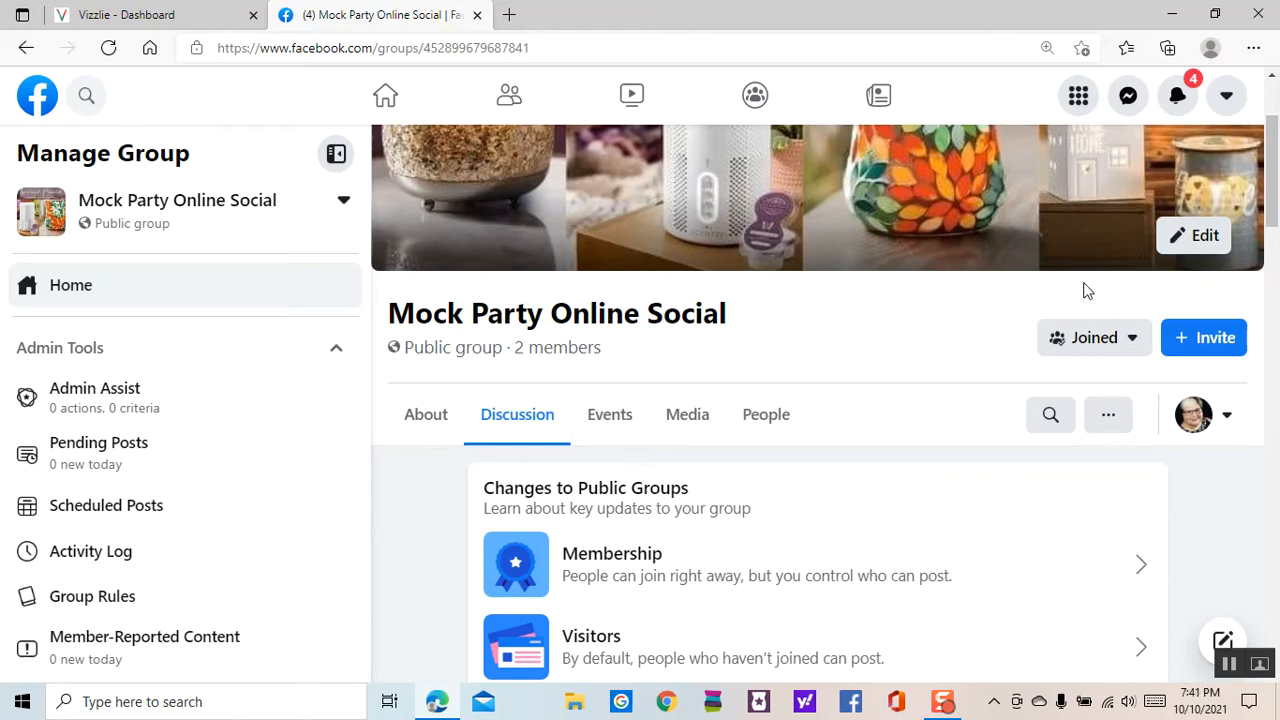
{"action": "left_click", "coordinate": [1229, 418]}
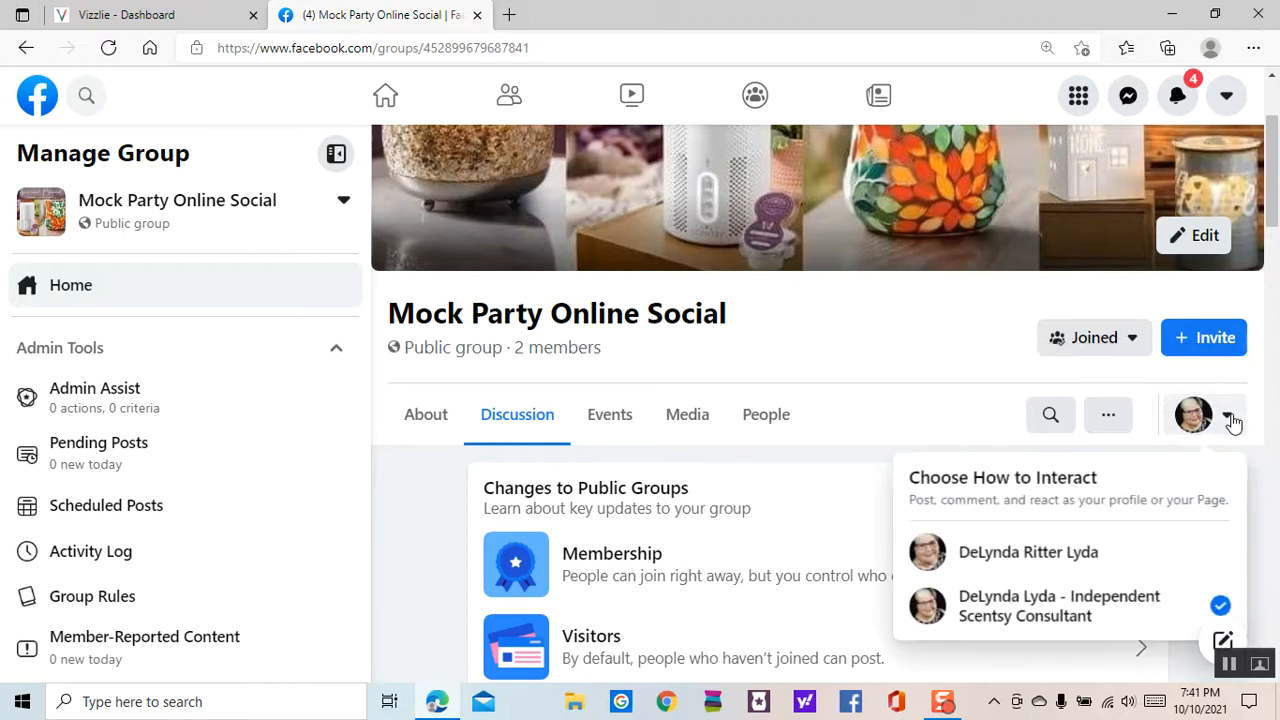
{"action": "left_click", "coordinate": [1014, 558]}
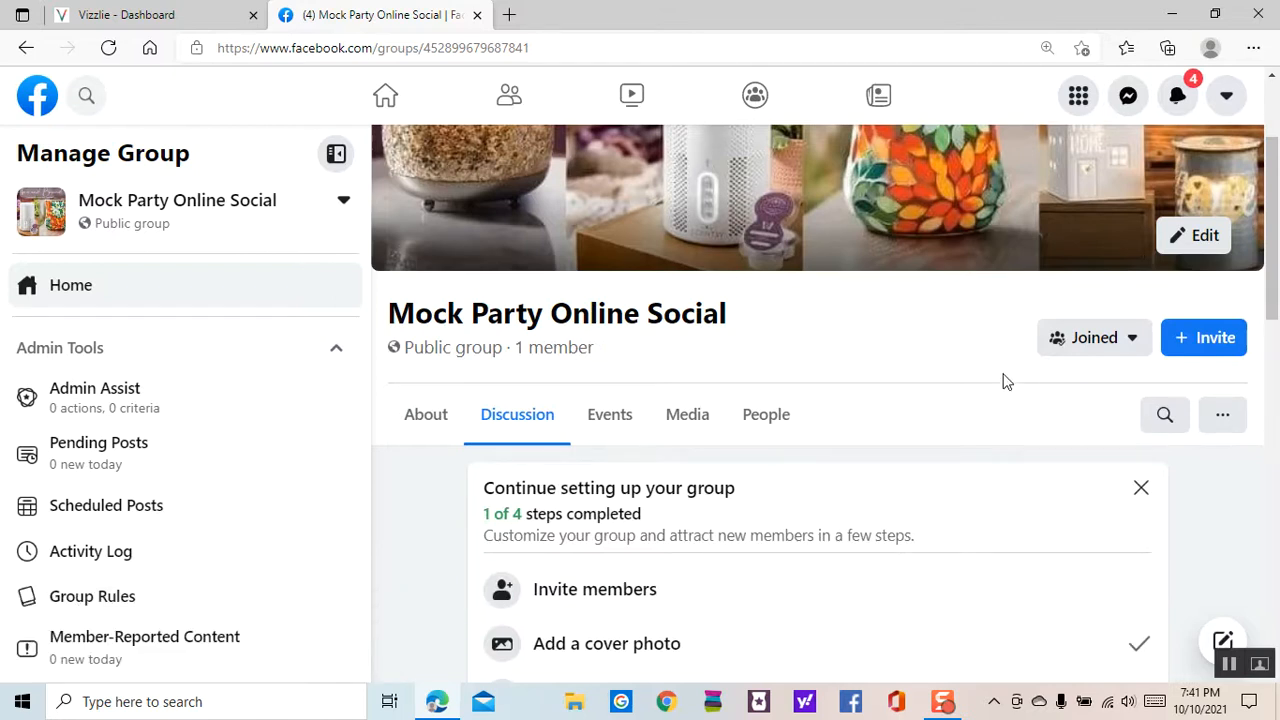
Open the friend invitation dialog, search for a friend by first name, look through the matches and close it without inviting anyone
{"action": "left_click", "coordinate": [1214, 337]}
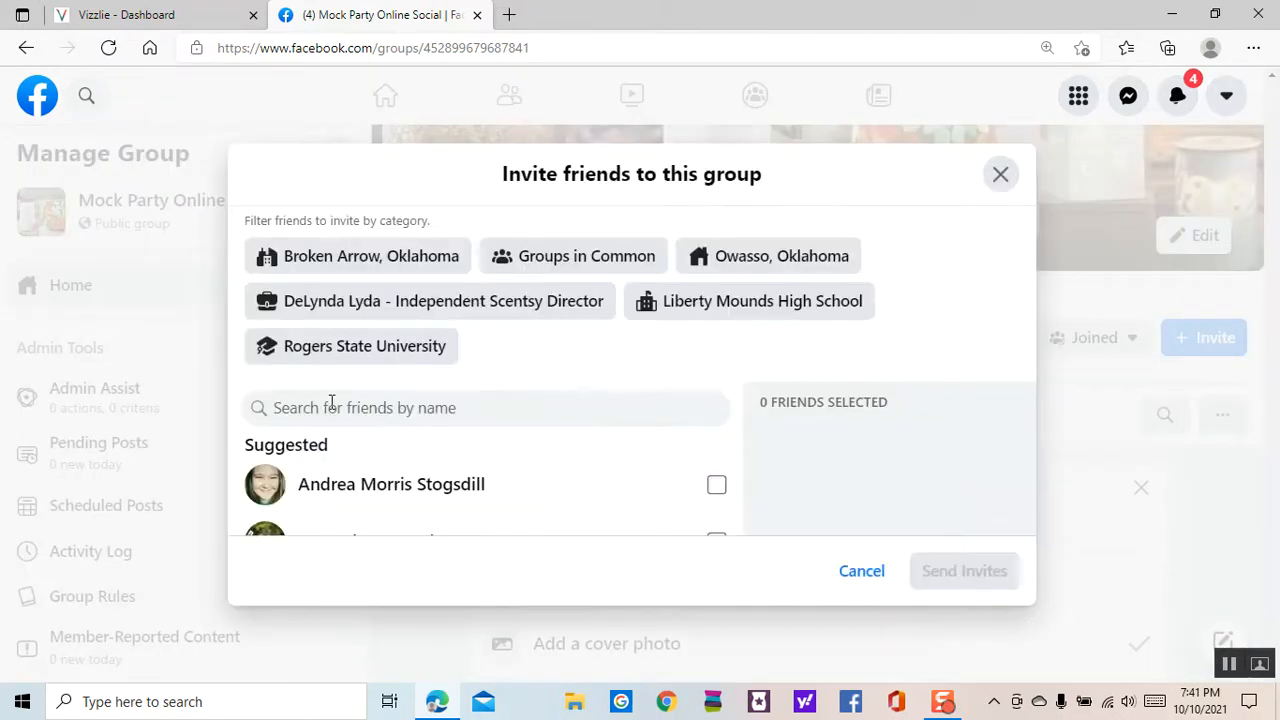
{"action": "left_click", "coordinate": [331, 405]}
{"action": "type", "text": "daniell"}
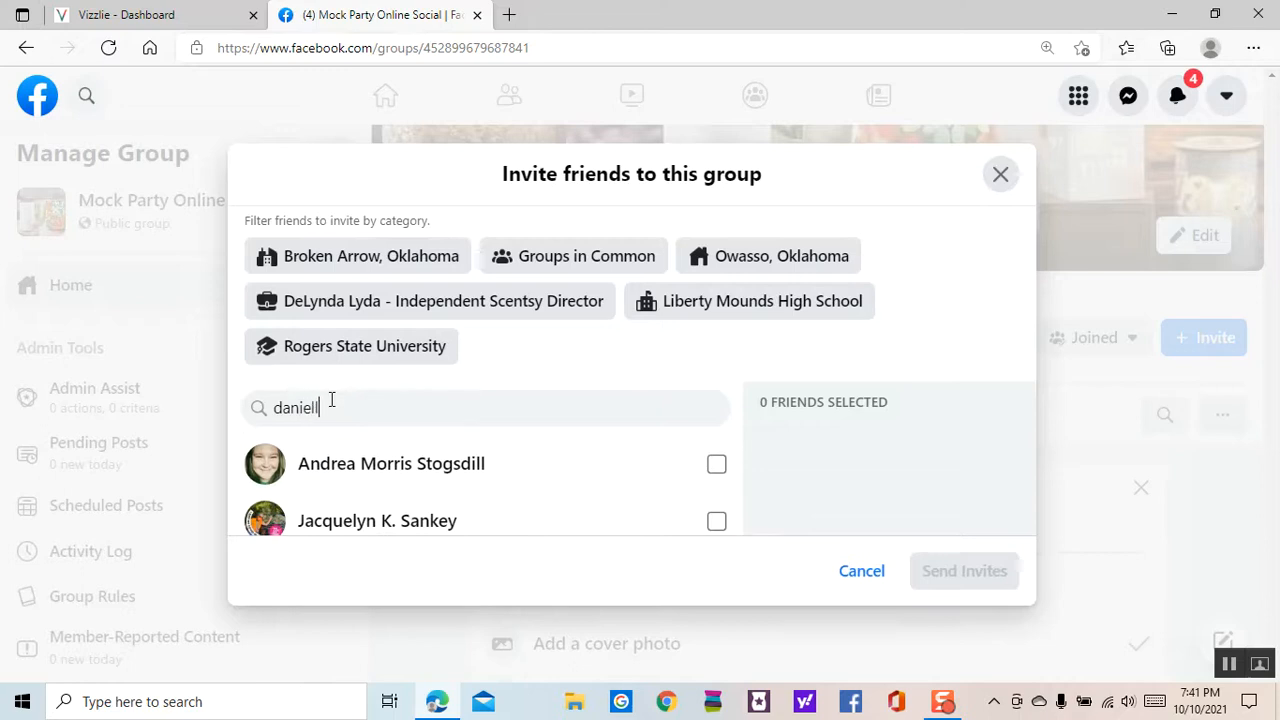
{"action": "type", "text": "e"}
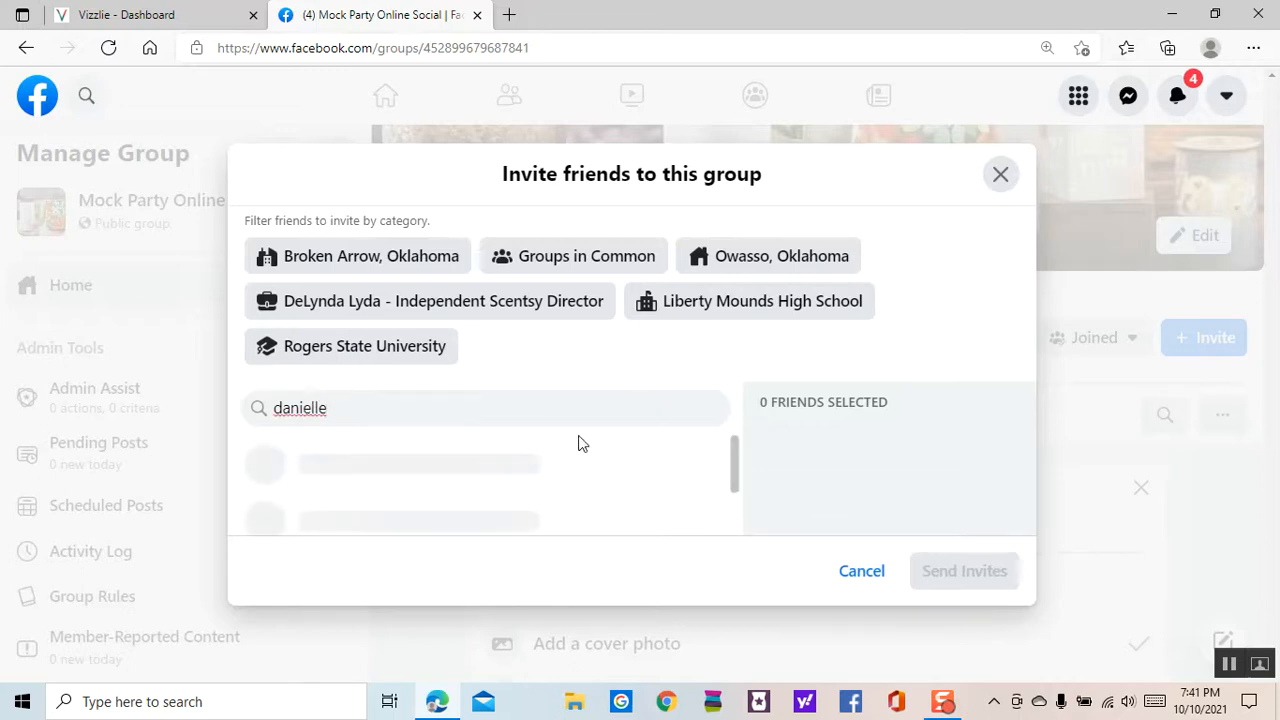
{"action": "scroll", "coordinate": [645, 452], "scroll_direction": "down", "scroll_amount": 2}
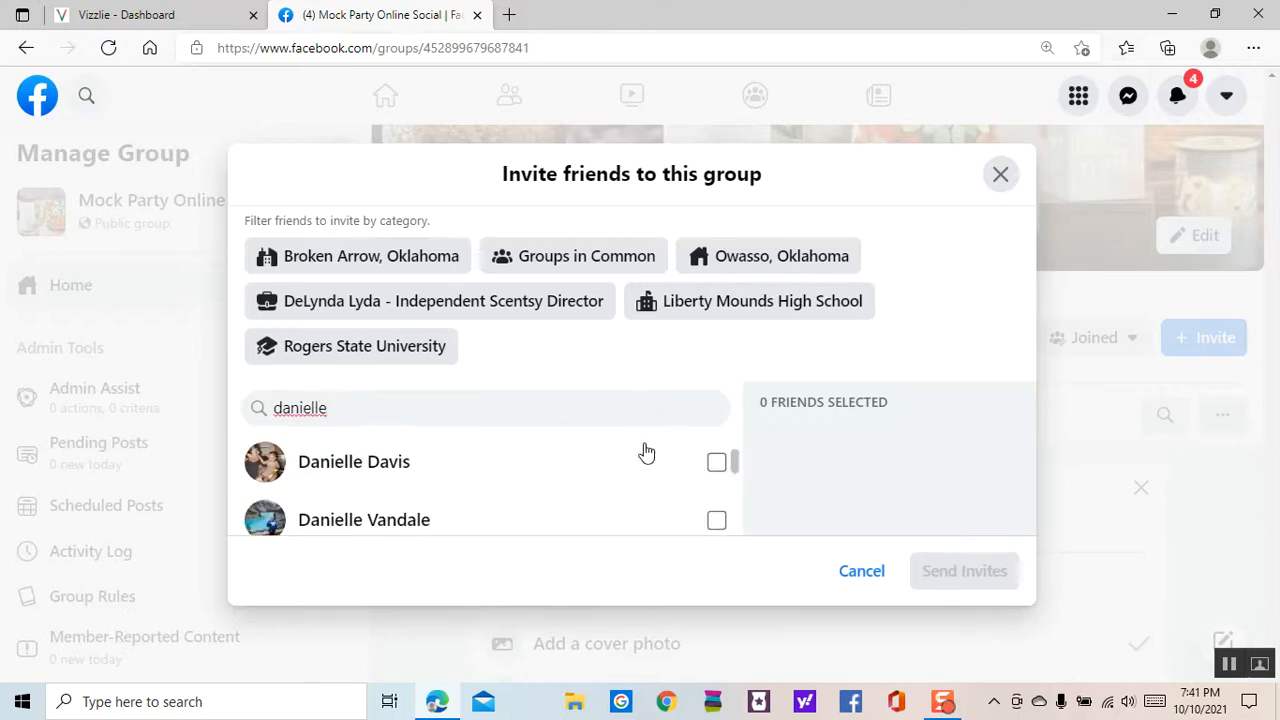
{"action": "scroll", "coordinate": [643, 450], "scroll_direction": "down", "scroll_amount": 2}
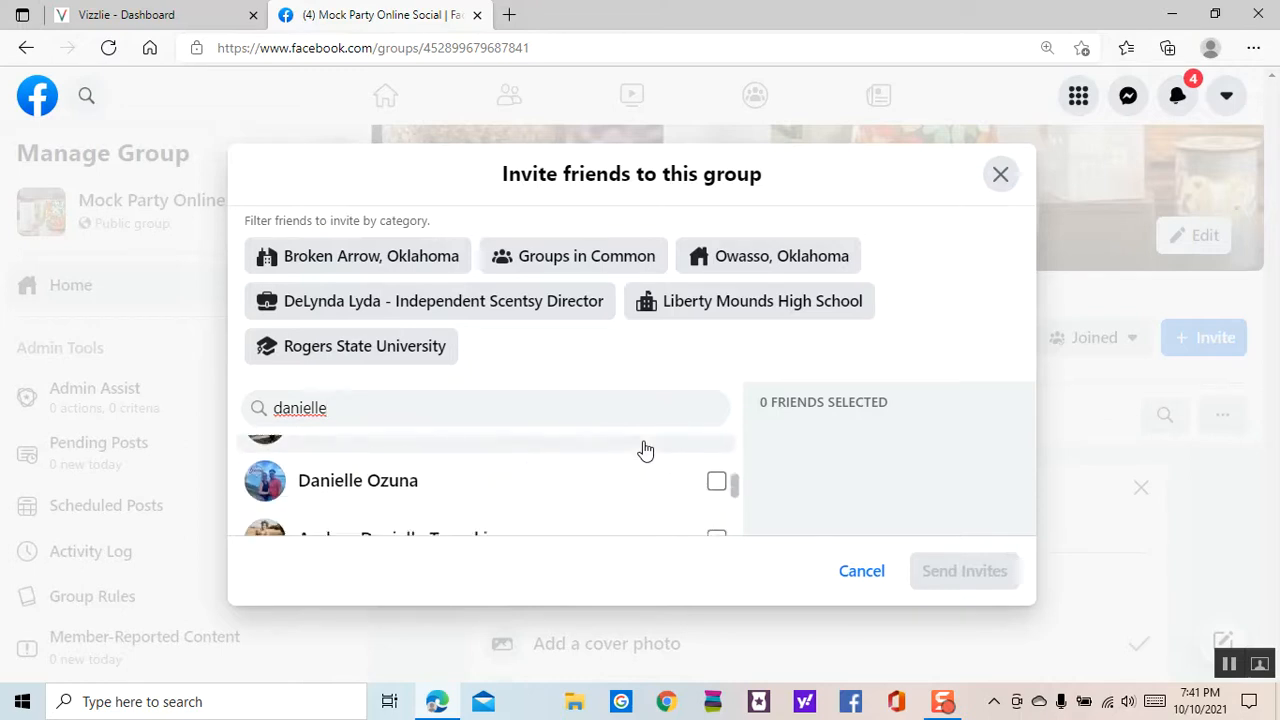
{"action": "scroll", "coordinate": [590, 467], "scroll_direction": "down", "scroll_amount": 2}
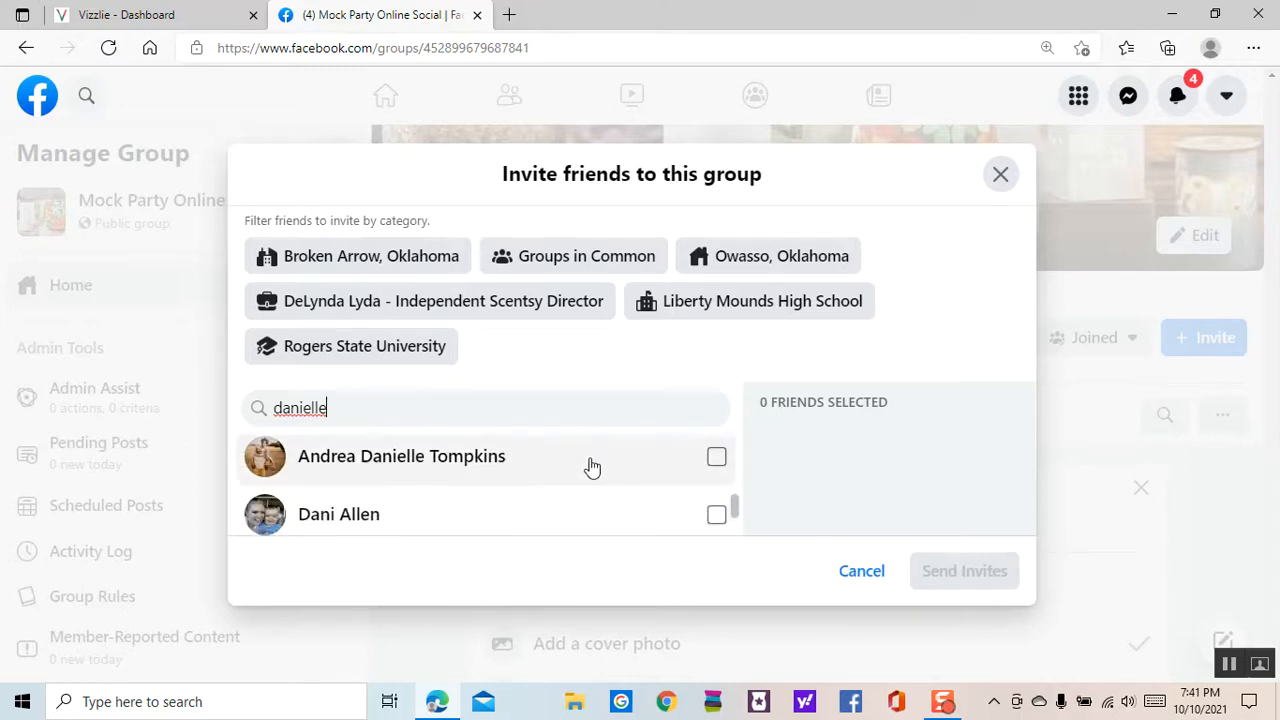
{"action": "scroll", "coordinate": [591, 462], "scroll_direction": "up", "scroll_amount": 5}
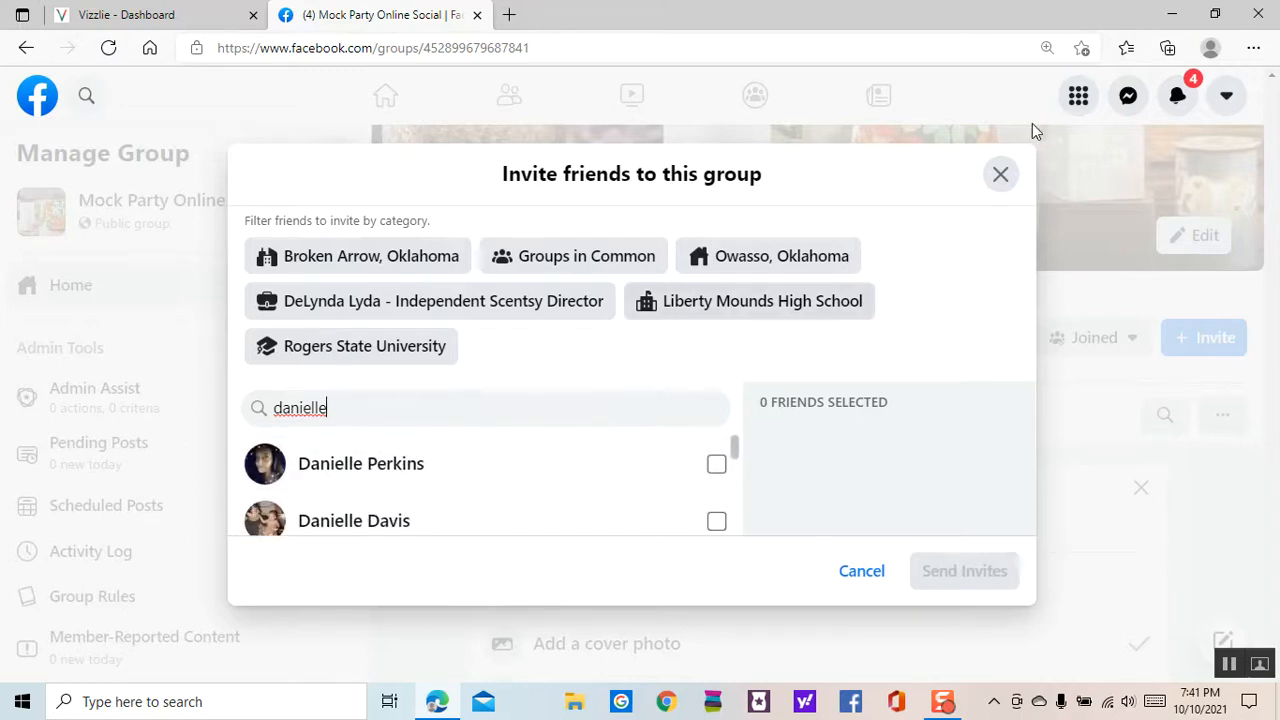
{"action": "left_click", "coordinate": [998, 175]}
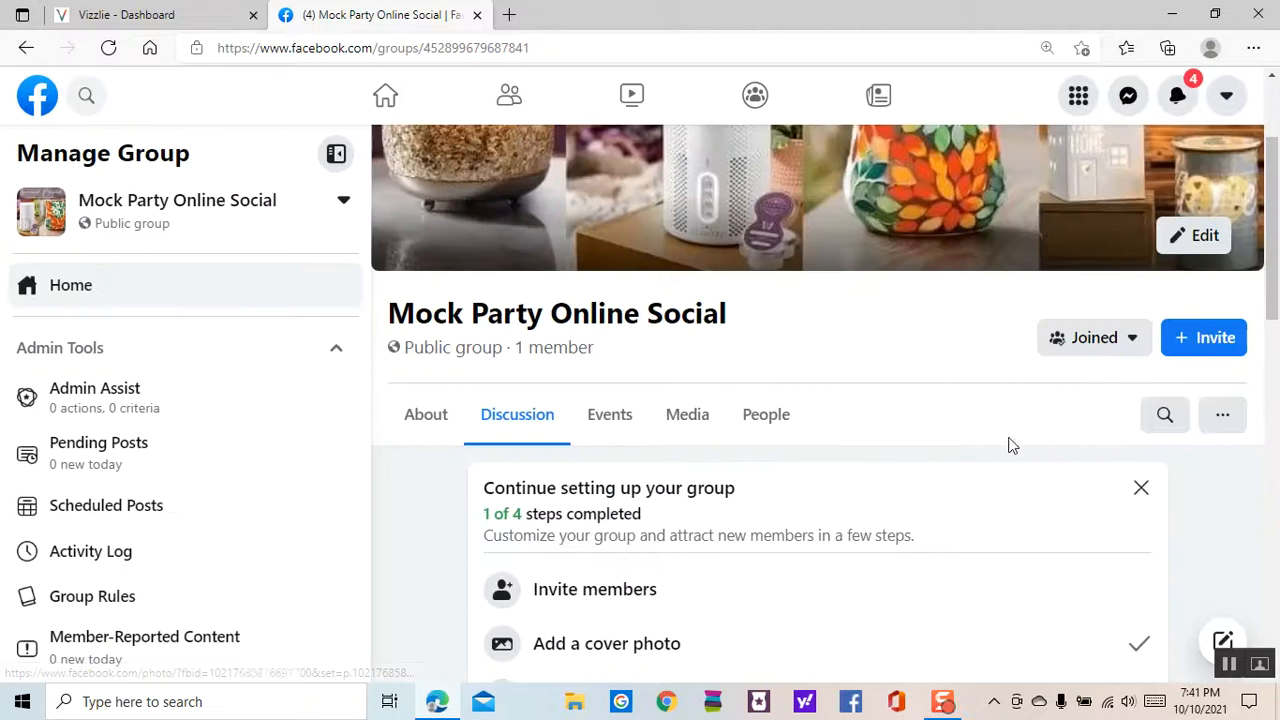
{"action": "scroll", "coordinate": [1011, 448], "scroll_direction": "down", "scroll_amount": 3}
{"action": "scroll", "coordinate": [1011, 436], "scroll_direction": "up", "scroll_amount": 5}
{"action": "scroll", "coordinate": [1100, 475], "scroll_direction": "down", "scroll_amount": 2}
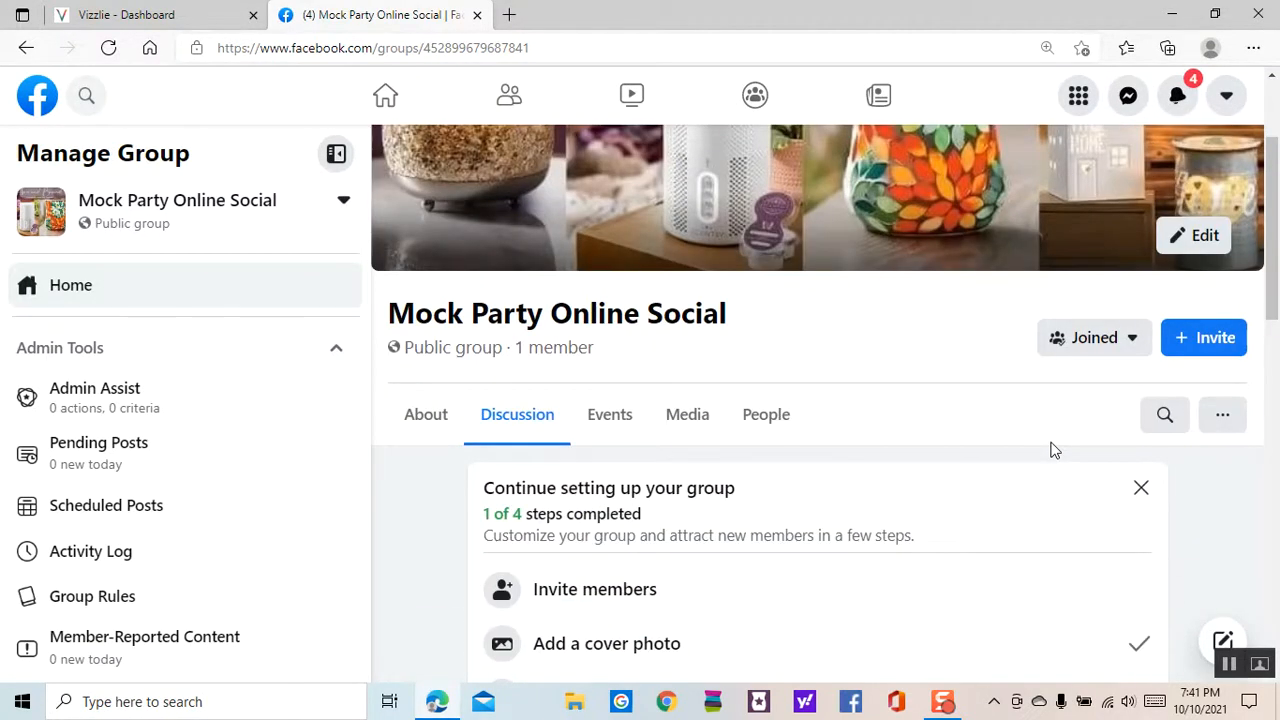
{"action": "scroll", "coordinate": [1050, 450], "scroll_direction": "down", "scroll_amount": 5}
{"action": "scroll", "coordinate": [1050, 450], "scroll_direction": "up", "scroll_amount": 5}
{"action": "scroll", "coordinate": [1052, 449], "scroll_direction": "up", "scroll_amount": 1}
{"action": "scroll", "coordinate": [1052, 449], "scroll_direction": "up", "scroll_amount": 1}
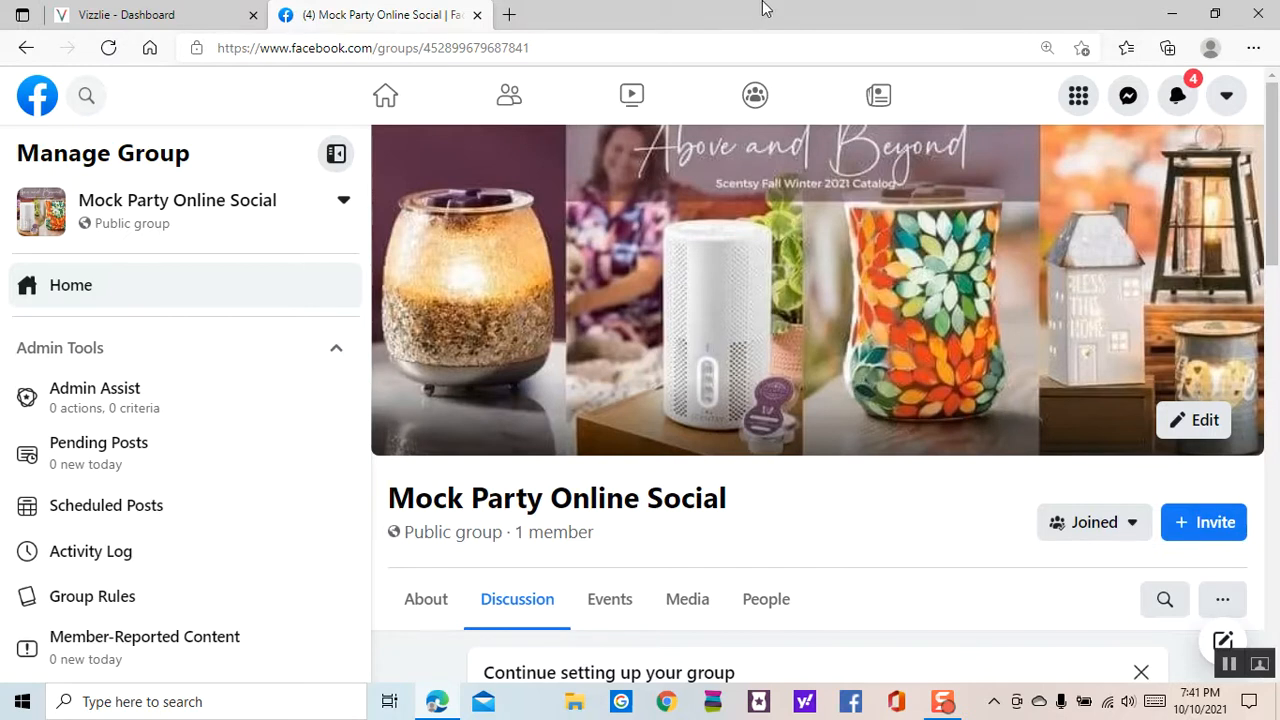
Close the Facebook group page, return to Vizzlie and open its Facebook groups overview to review the tracked groups
{"action": "left_click", "coordinate": [479, 14]}
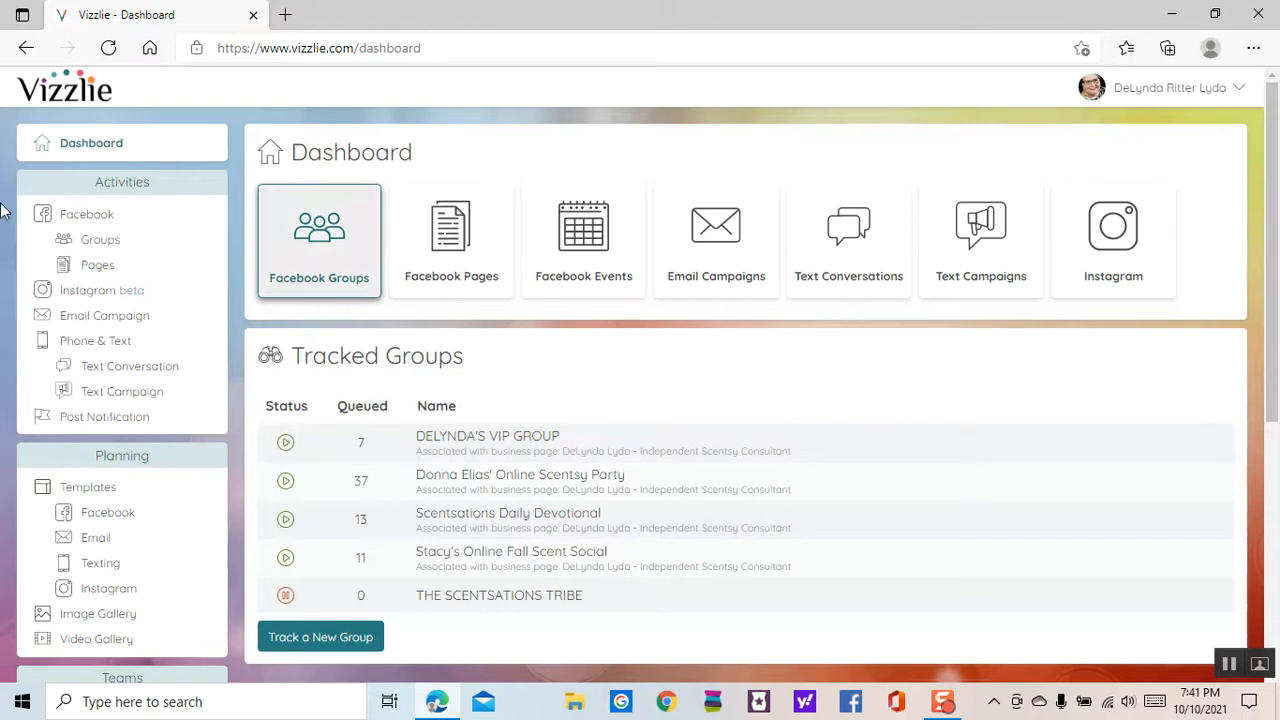
{"action": "left_click", "coordinate": [101, 242]}
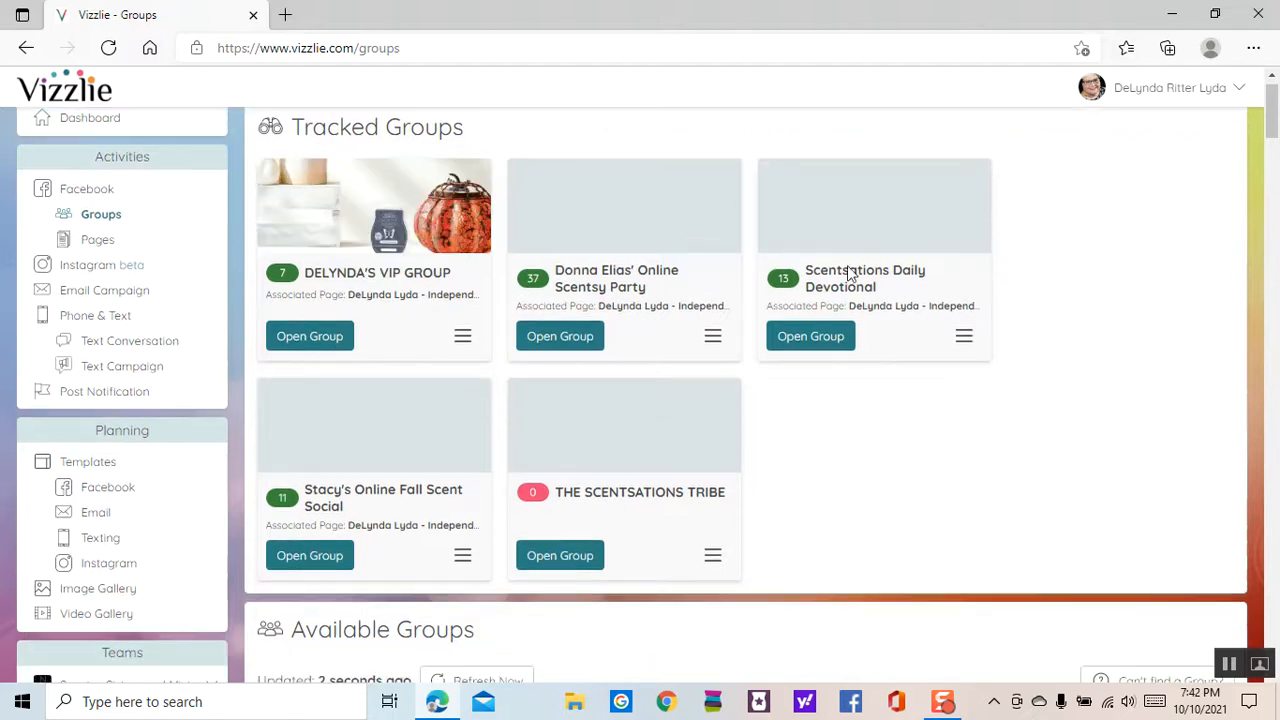
{"action": "scroll", "coordinate": [677, 331], "scroll_direction": "down", "scroll_amount": 1}
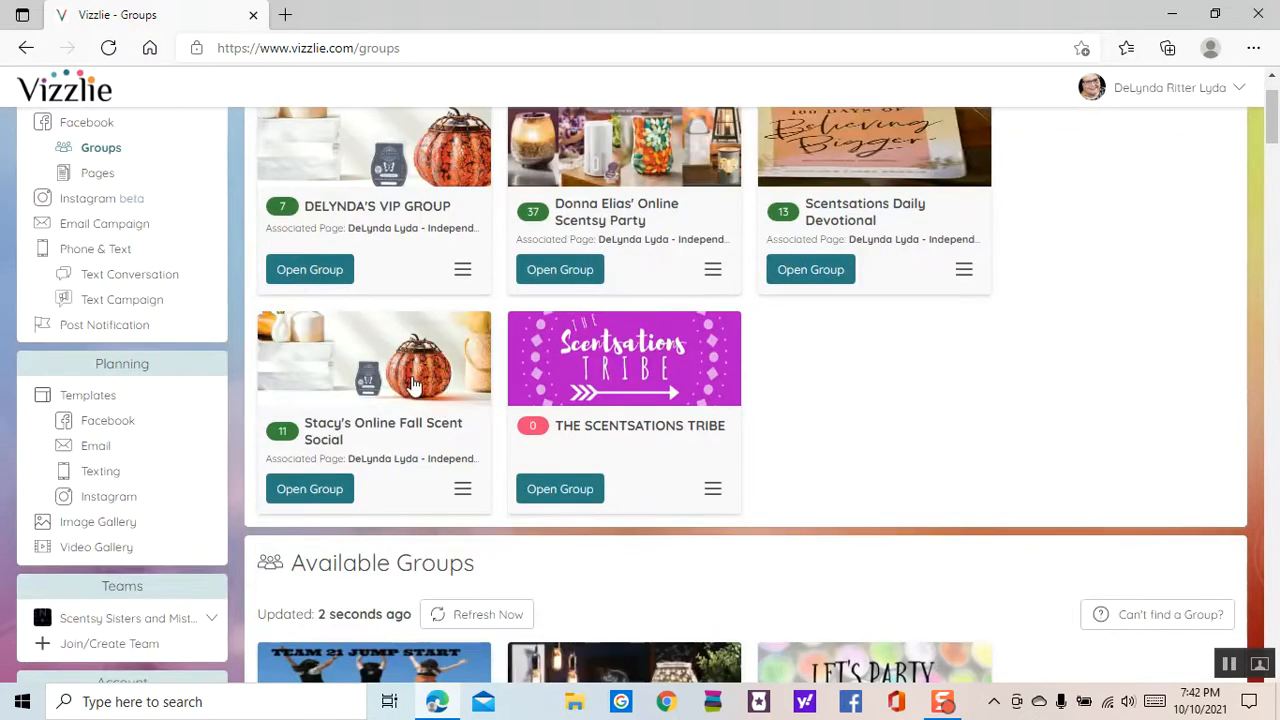
{"action": "scroll", "coordinate": [306, 251], "scroll_direction": "up", "scroll_amount": 1}
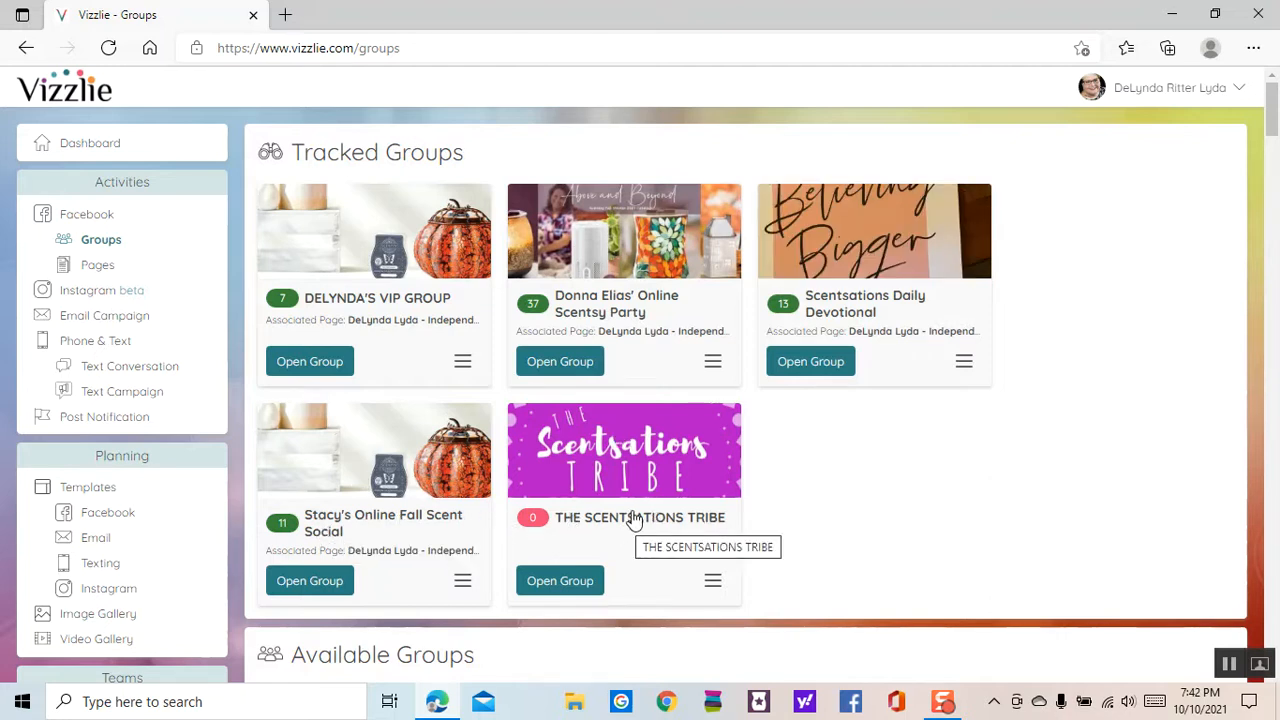
{"action": "scroll", "coordinate": [640, 506], "scroll_direction": "down", "scroll_amount": 1}
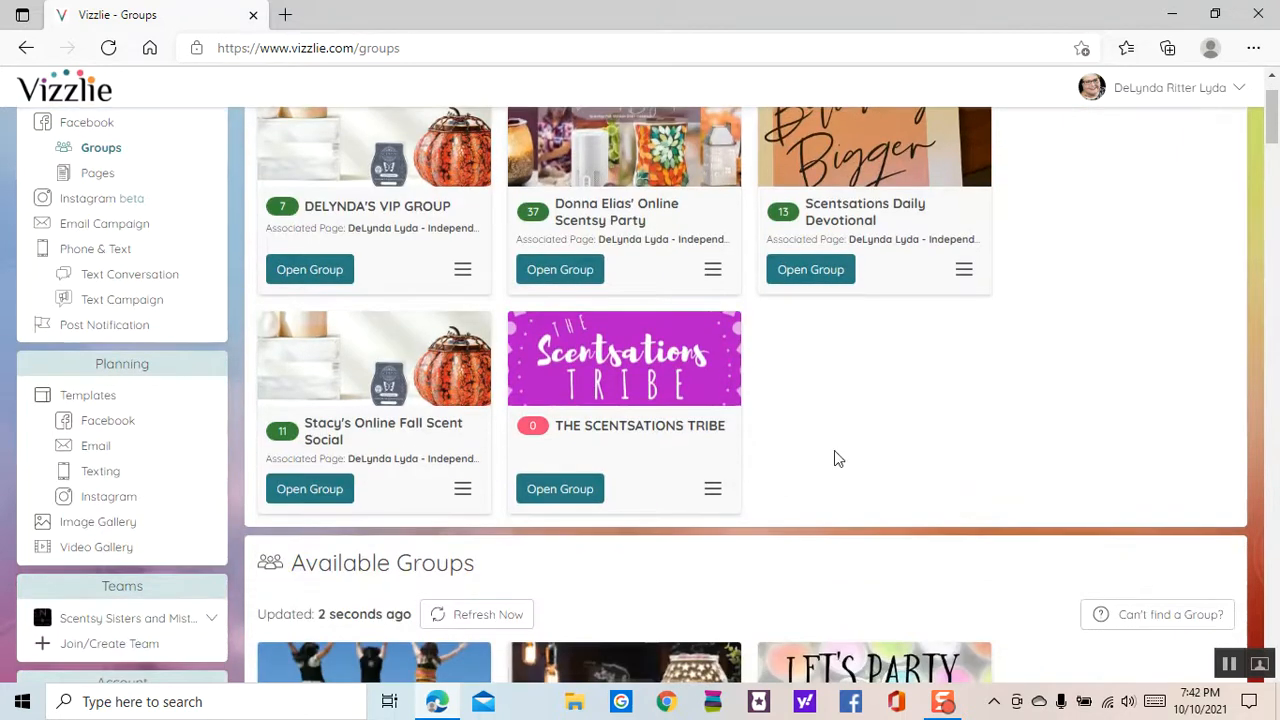
Find the Mock Party Online Social group among the available Facebook groups and track it
{"action": "scroll", "coordinate": [893, 453], "scroll_direction": "down", "scroll_amount": 3}
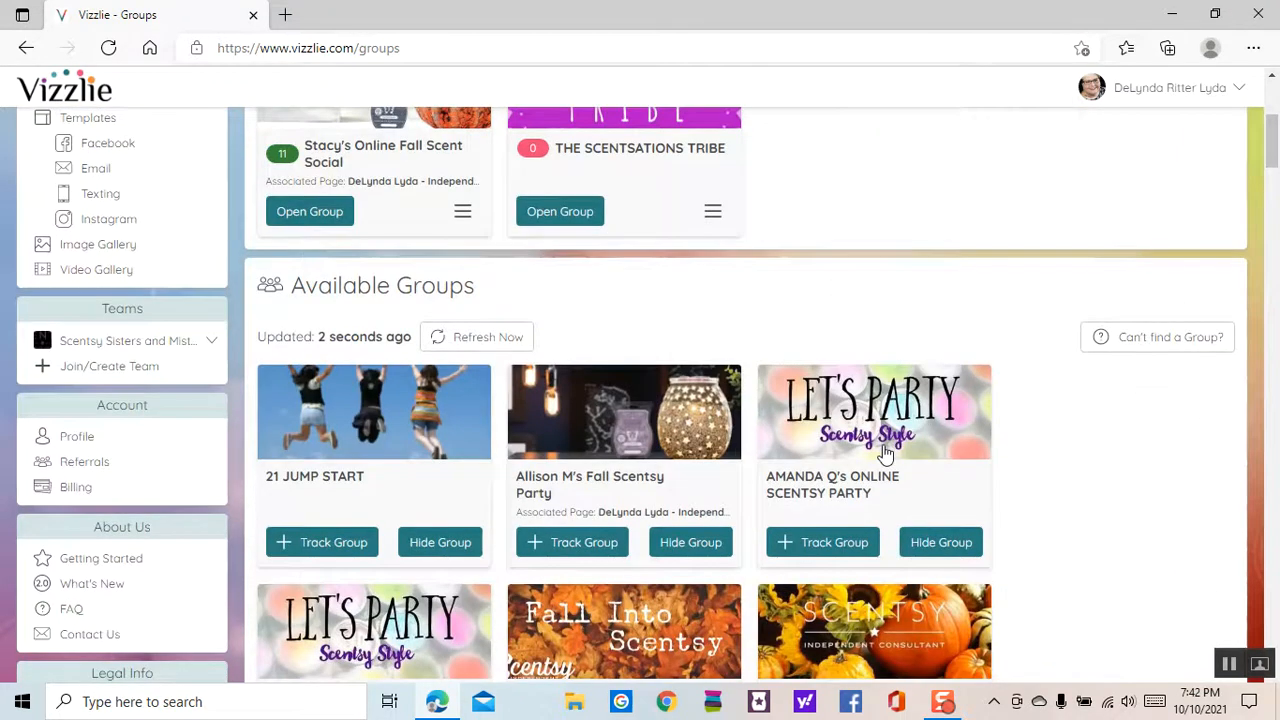
{"action": "scroll", "coordinate": [885, 453], "scroll_direction": "down", "scroll_amount": 1}
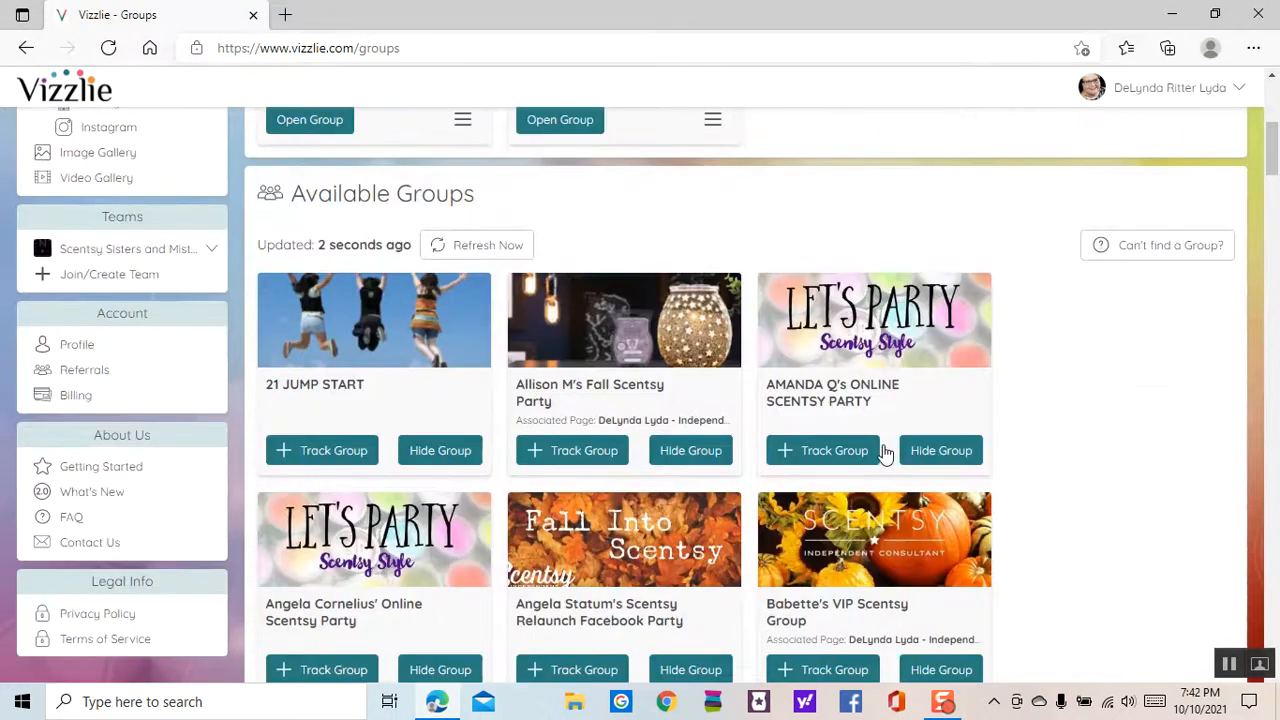
{"action": "scroll", "coordinate": [884, 452], "scroll_direction": "down", "scroll_amount": 4}
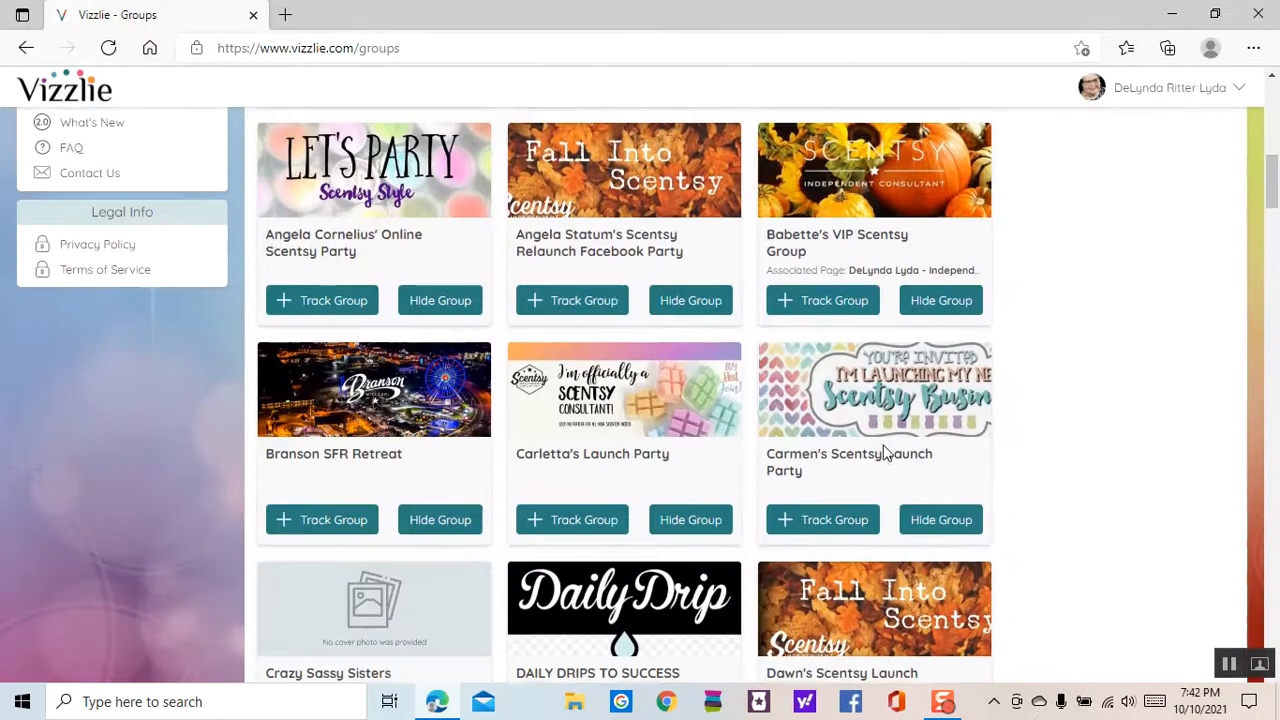
{"action": "scroll", "coordinate": [884, 453], "scroll_direction": "down", "scroll_amount": 6}
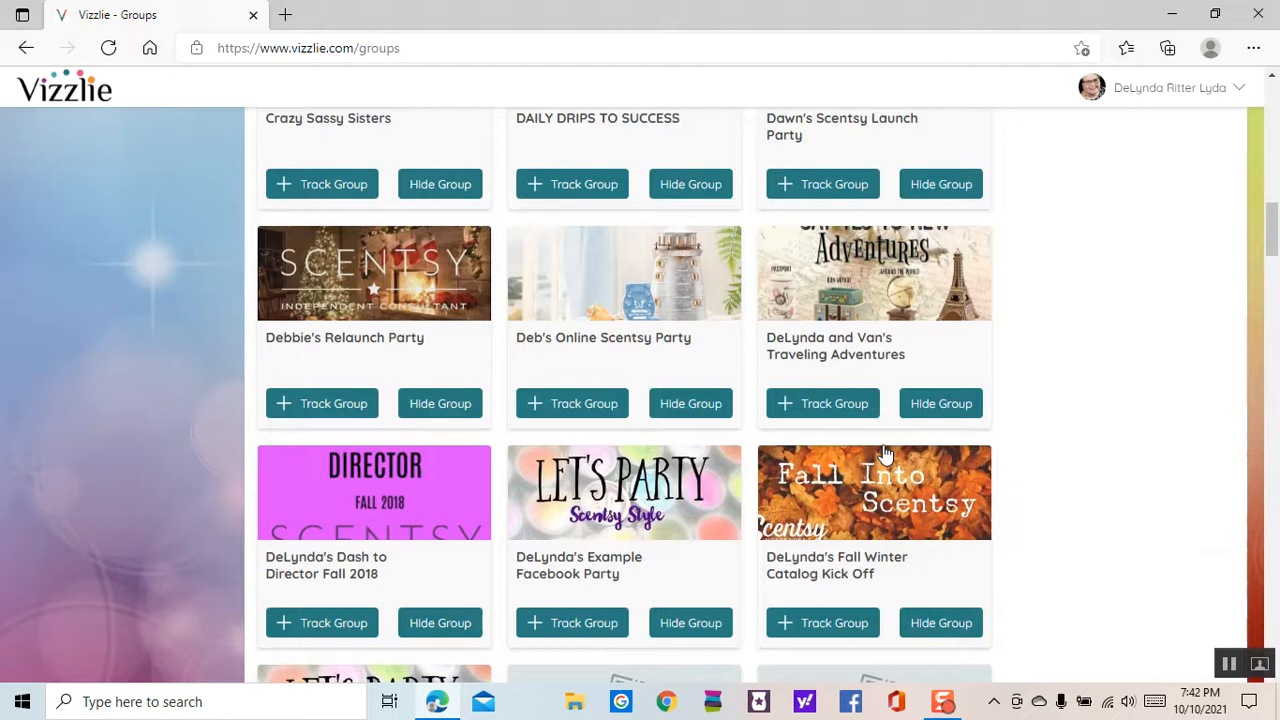
{"action": "scroll", "coordinate": [884, 453], "scroll_direction": "down", "scroll_amount": 1}
{"action": "scroll", "coordinate": [884, 453], "scroll_direction": "down", "scroll_amount": 1}
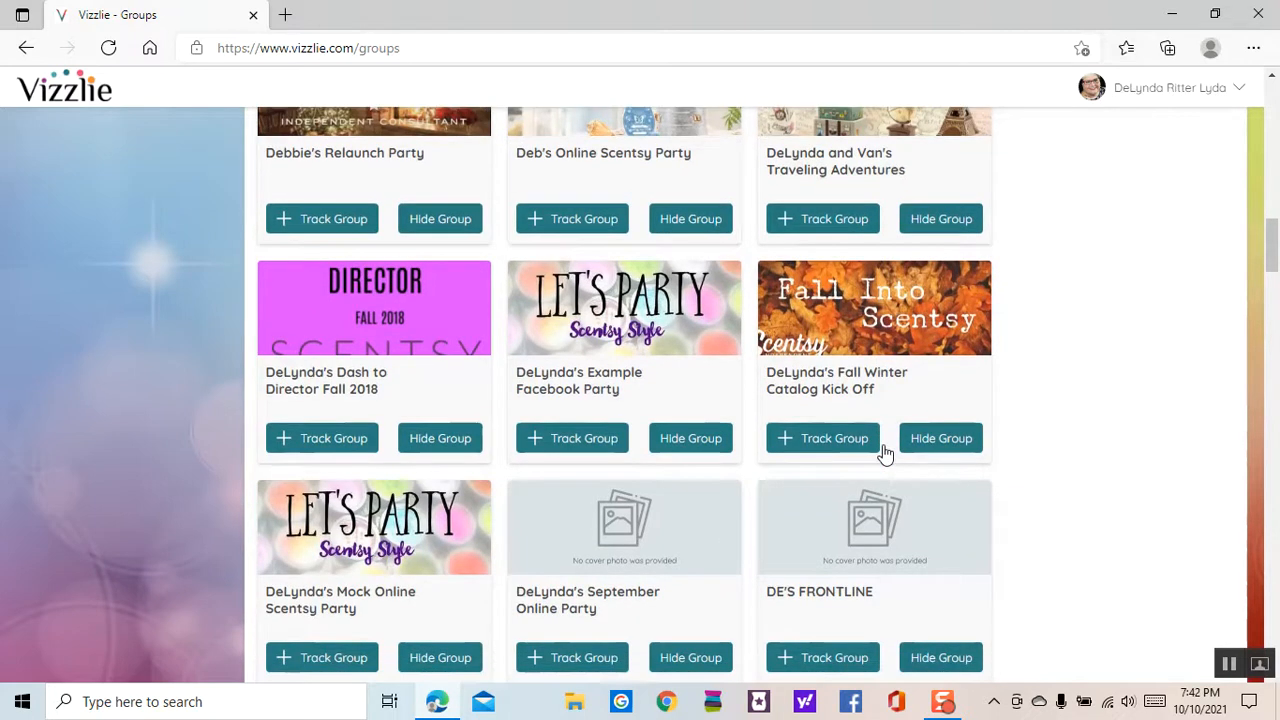
{"action": "scroll", "coordinate": [884, 453], "scroll_direction": "down", "scroll_amount": 2}
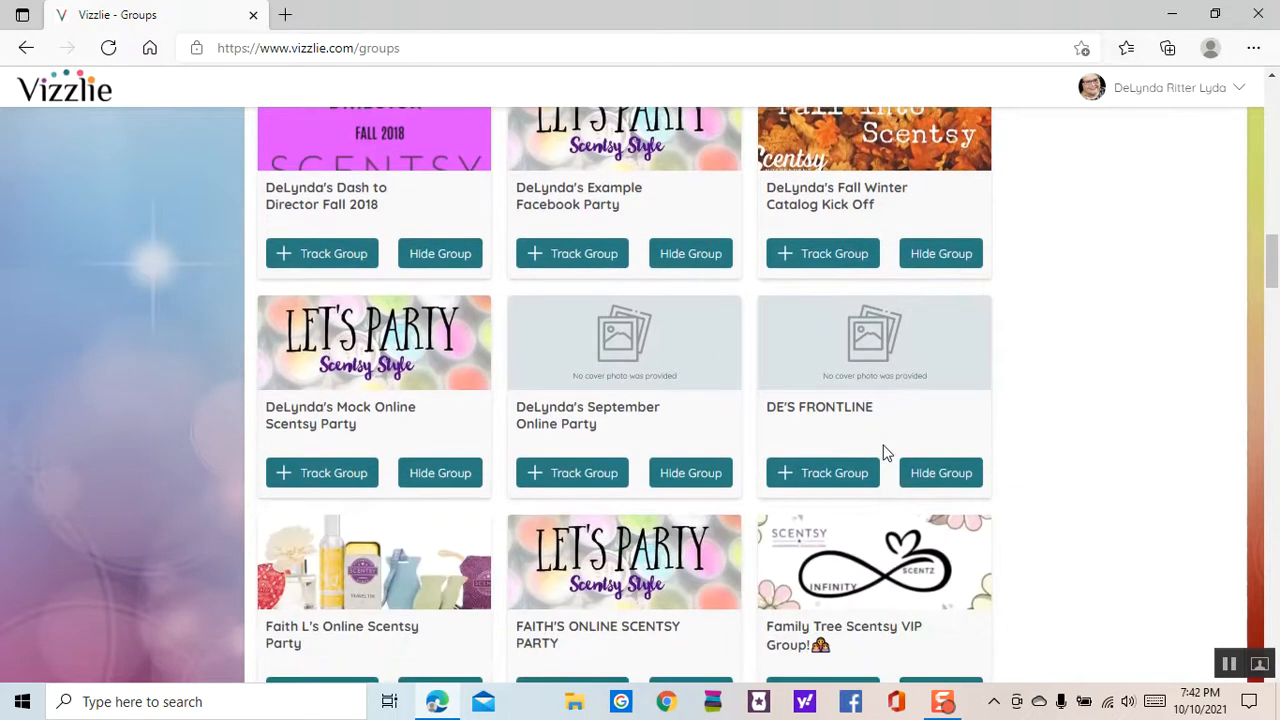
{"action": "scroll", "coordinate": [884, 453], "scroll_direction": "down", "scroll_amount": 3}
{"action": "scroll", "coordinate": [884, 453], "scroll_direction": "down", "scroll_amount": 6}
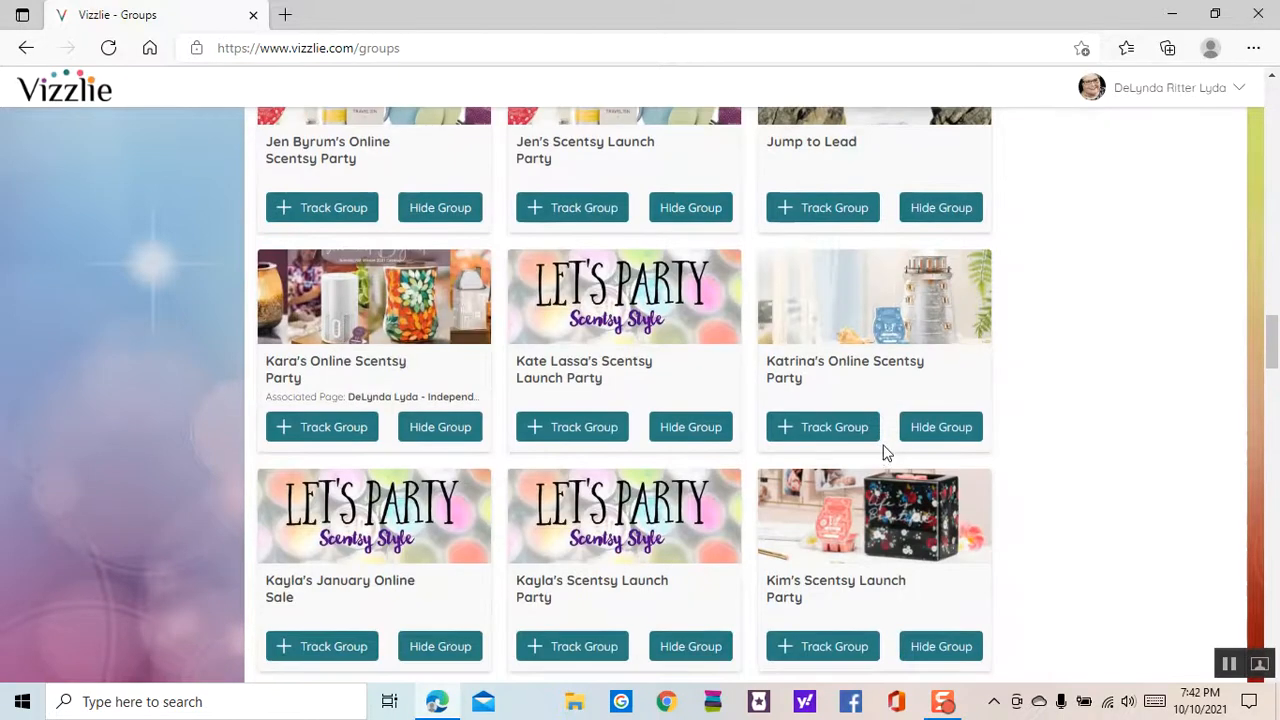
{"action": "scroll", "coordinate": [883, 453], "scroll_direction": "down", "scroll_amount": 5}
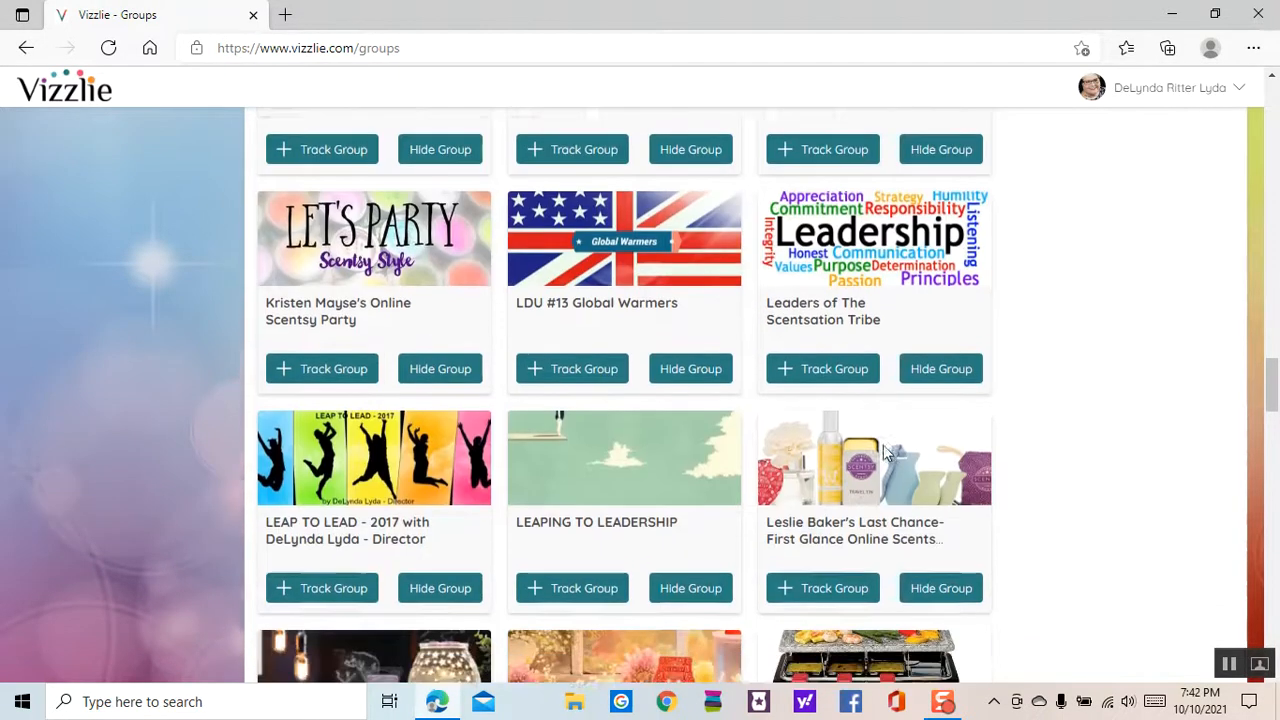
{"action": "scroll", "coordinate": [883, 453], "scroll_direction": "down", "scroll_amount": 1}
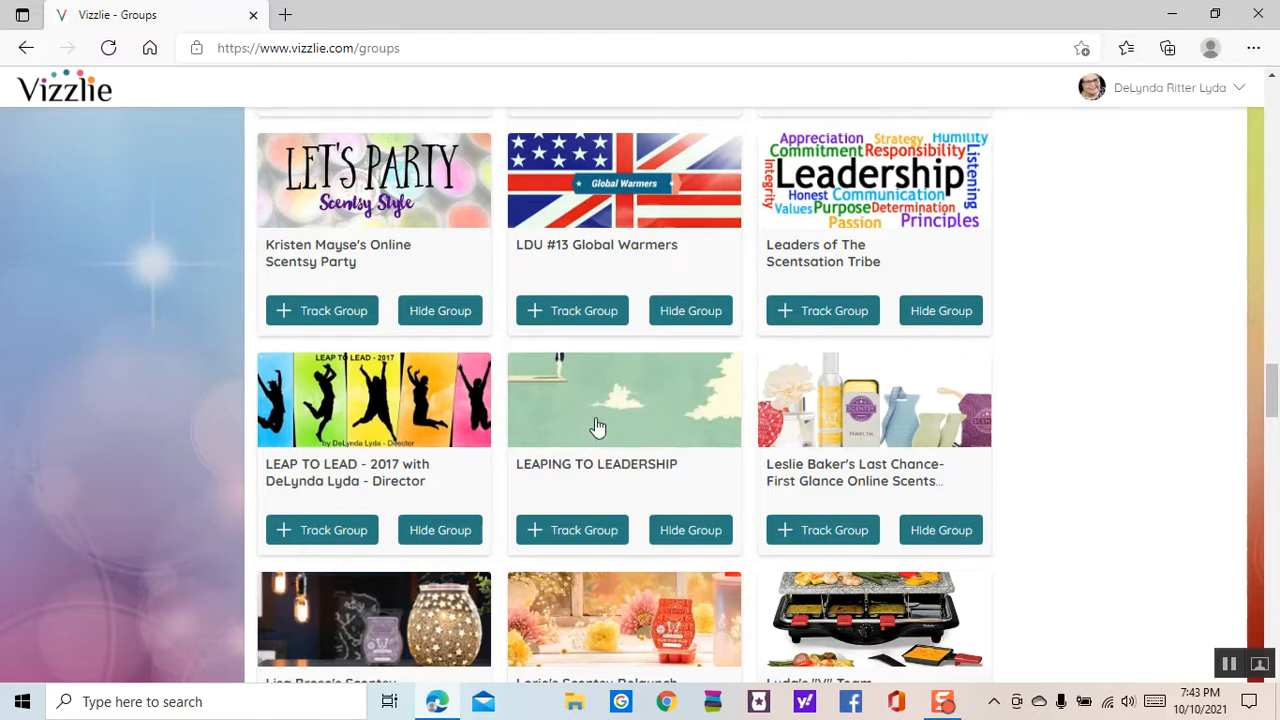
{"action": "scroll", "coordinate": [626, 406], "scroll_direction": "down", "scroll_amount": 1}
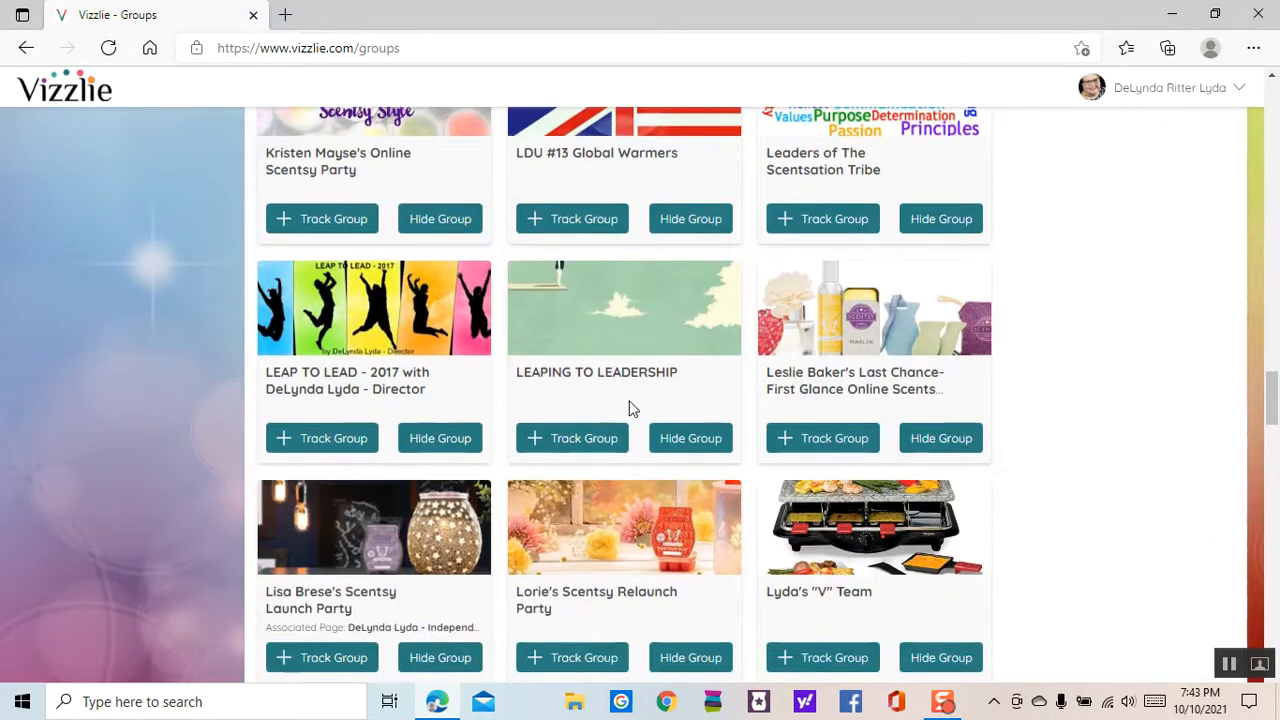
{"action": "scroll", "coordinate": [629, 408], "scroll_direction": "up", "scroll_amount": 3}
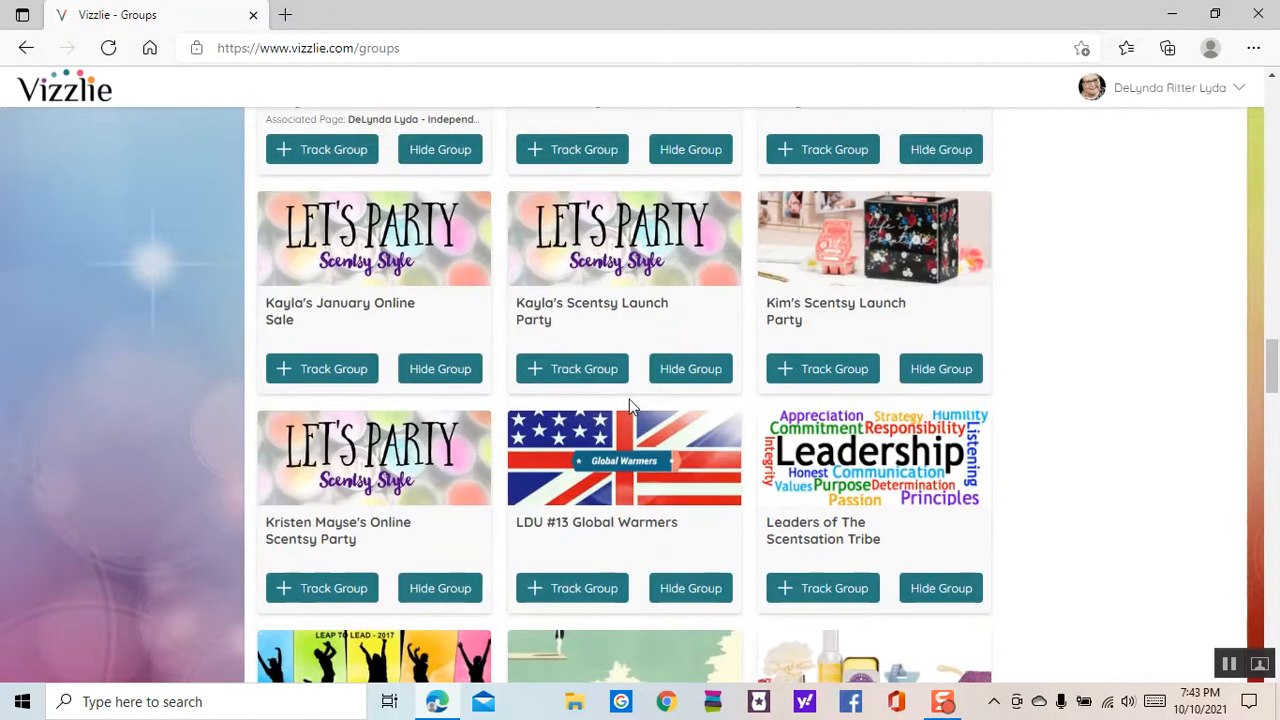
{"action": "scroll", "coordinate": [631, 406], "scroll_direction": "down", "scroll_amount": 13}
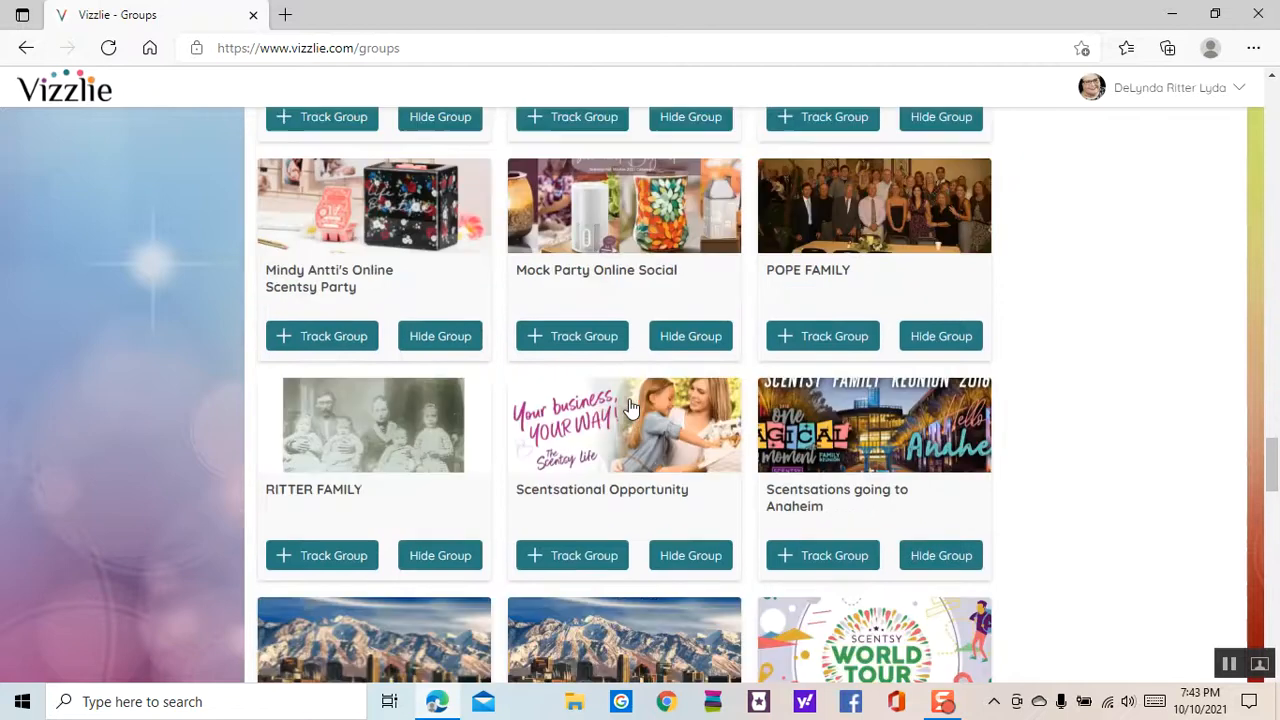
{"action": "scroll", "coordinate": [631, 406], "scroll_direction": "down", "scroll_amount": 1}
{"action": "scroll", "coordinate": [629, 406], "scroll_direction": "up", "scroll_amount": 2}
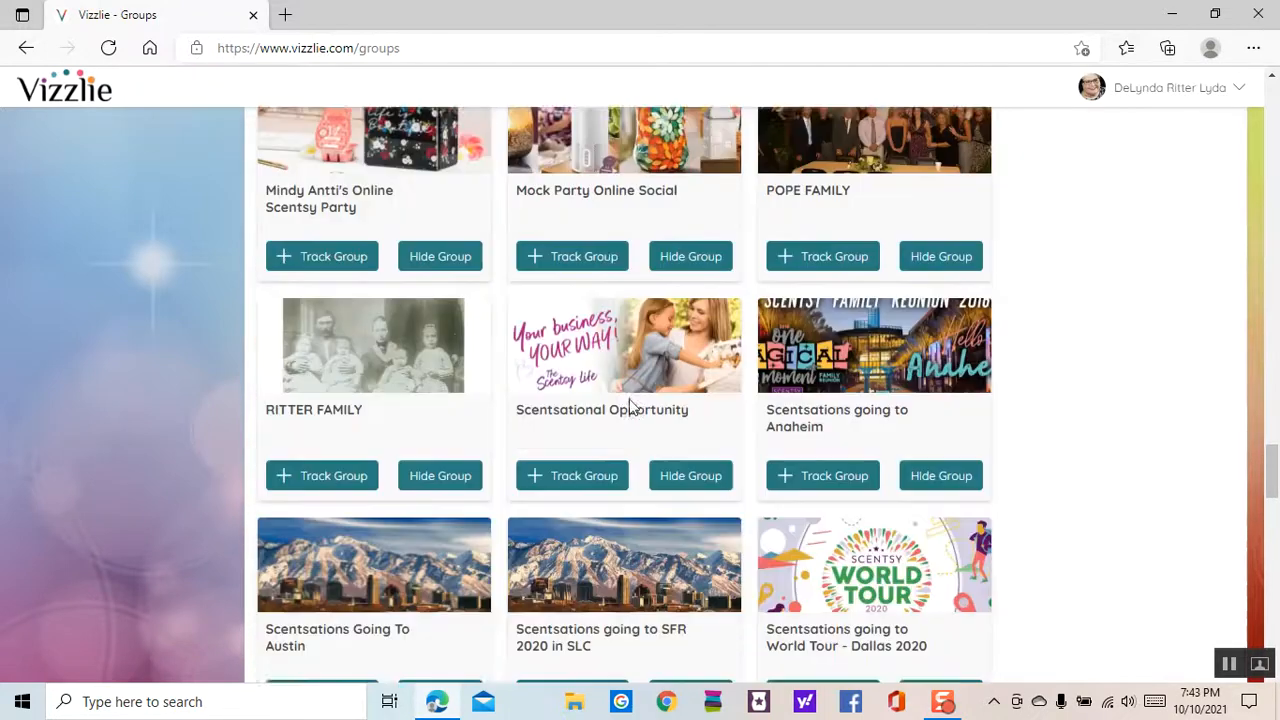
{"action": "scroll", "coordinate": [630, 408], "scroll_direction": "up", "scroll_amount": 1}
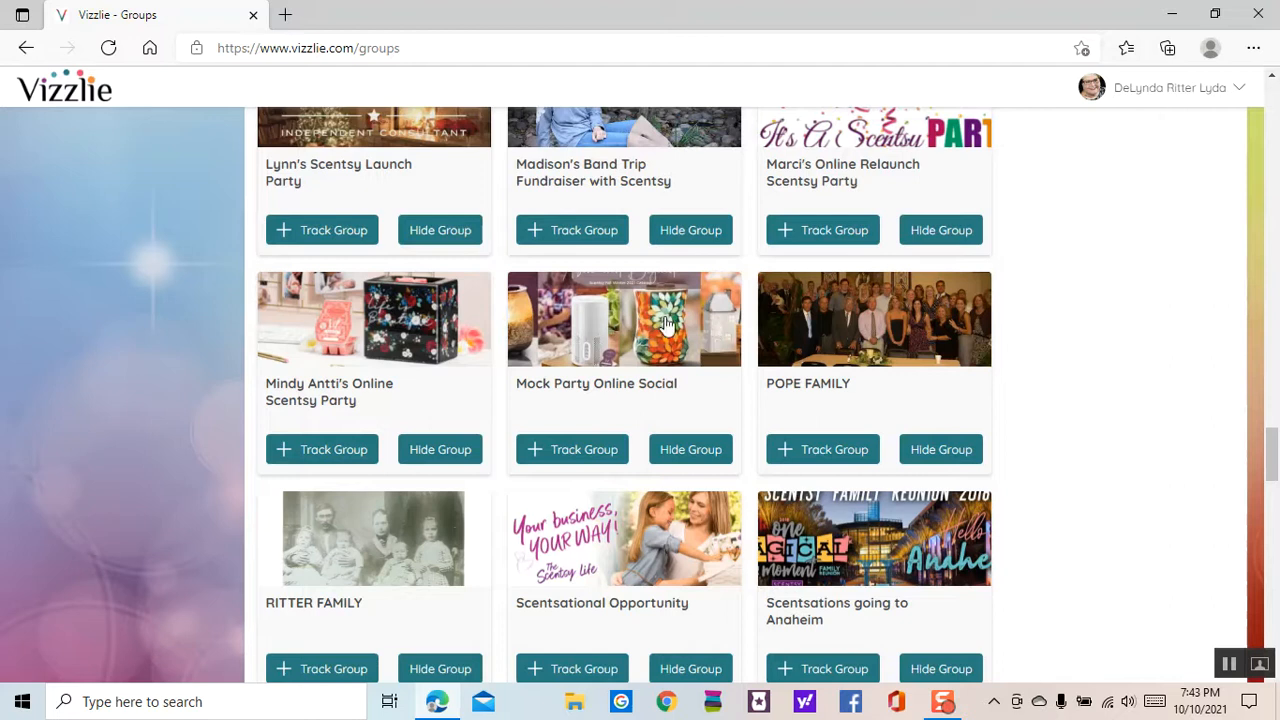
{"action": "left_click", "coordinate": [571, 450]}
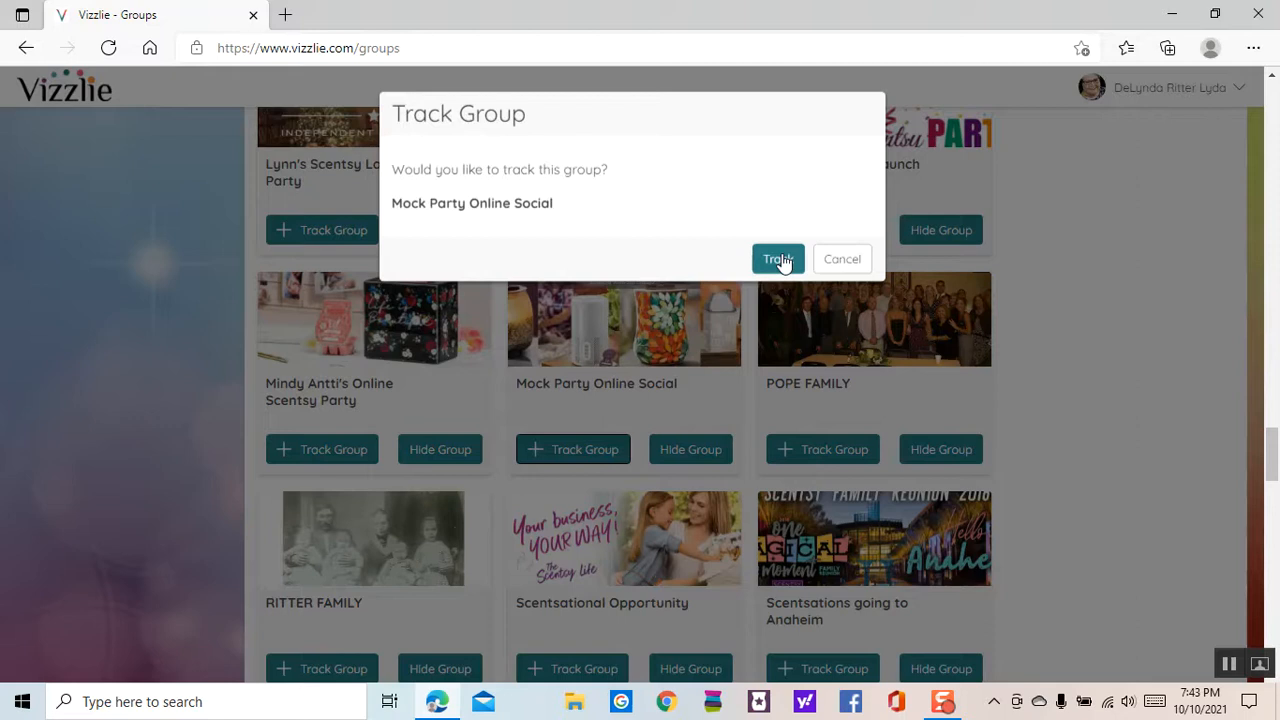
{"action": "left_click", "coordinate": [780, 259]}
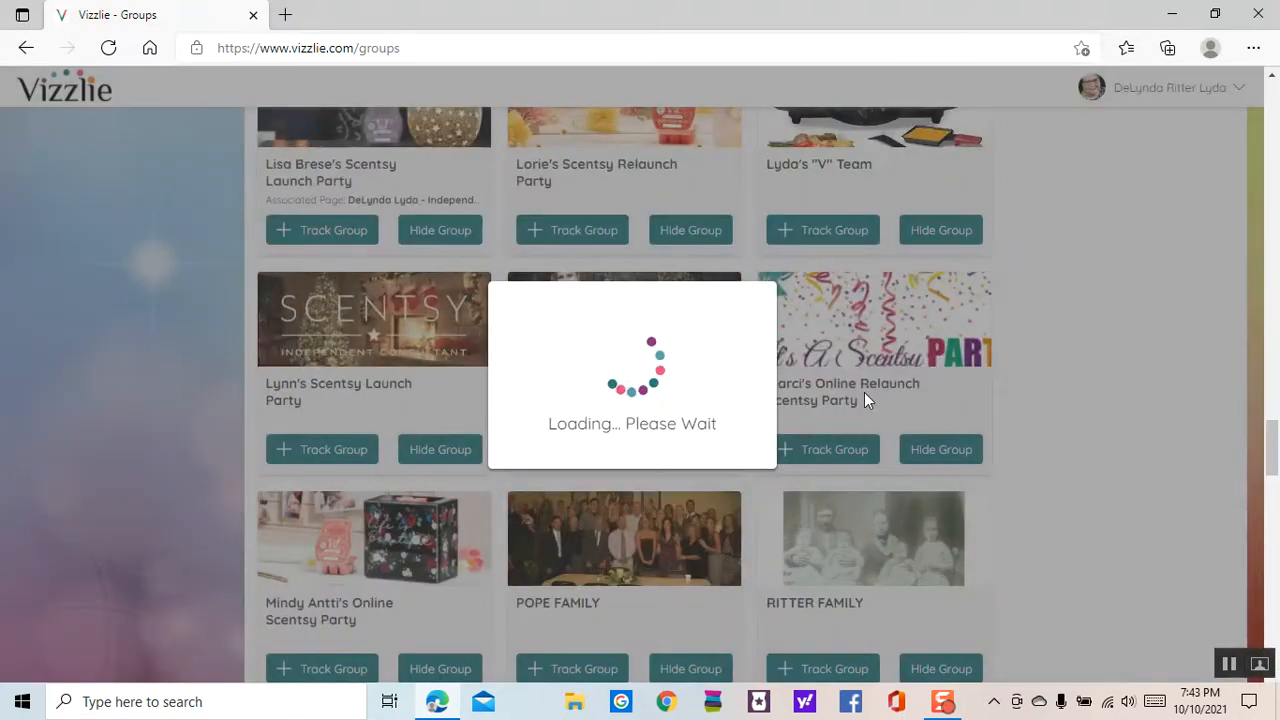
Return to the tracked groups and open the Mock Party Online Social group
{"action": "scroll", "coordinate": [862, 396], "scroll_direction": "up", "scroll_amount": 8}
{"action": "scroll", "coordinate": [860, 398], "scroll_direction": "up", "scroll_amount": 20}
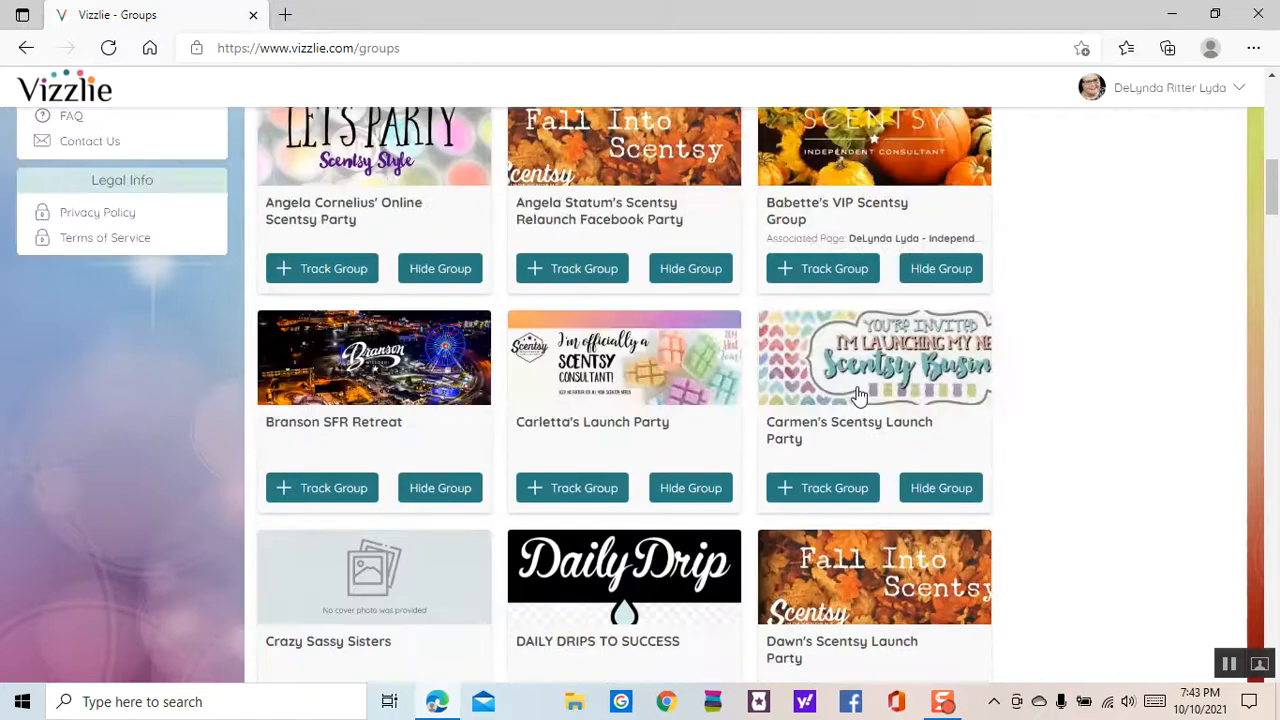
{"action": "scroll", "coordinate": [855, 380], "scroll_direction": "up", "scroll_amount": 10}
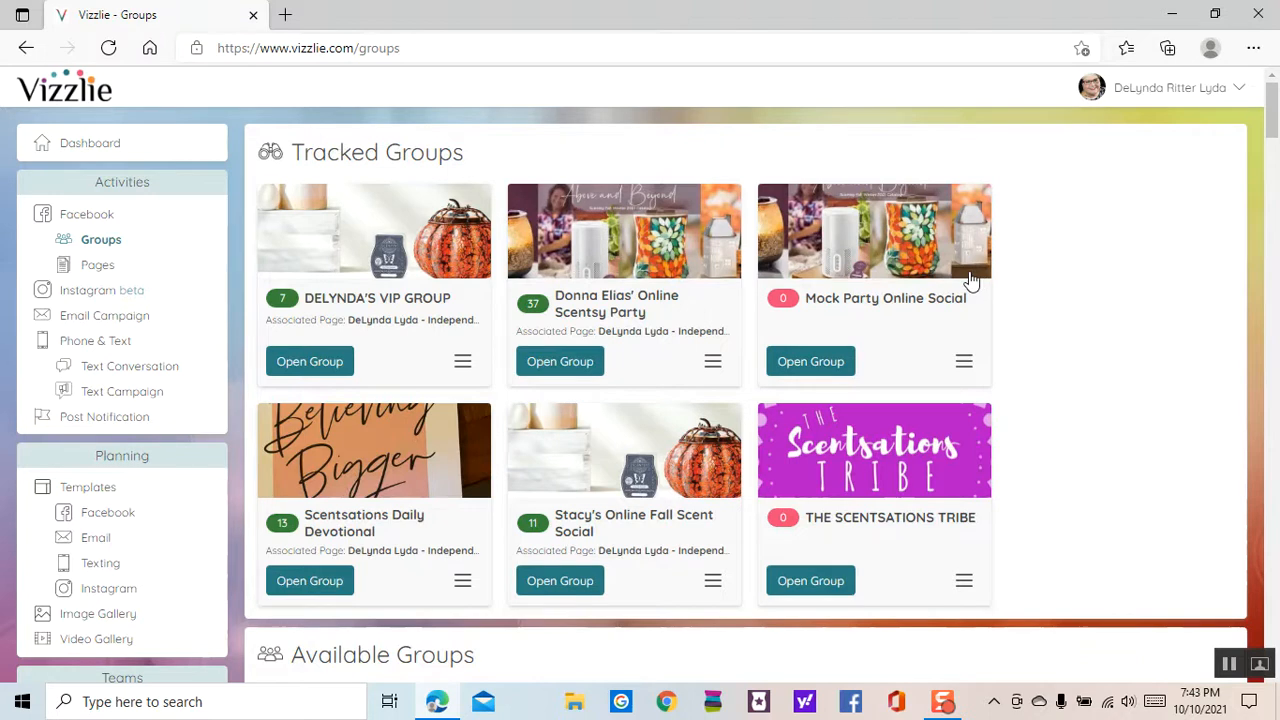
{"action": "left_click", "coordinate": [810, 363]}
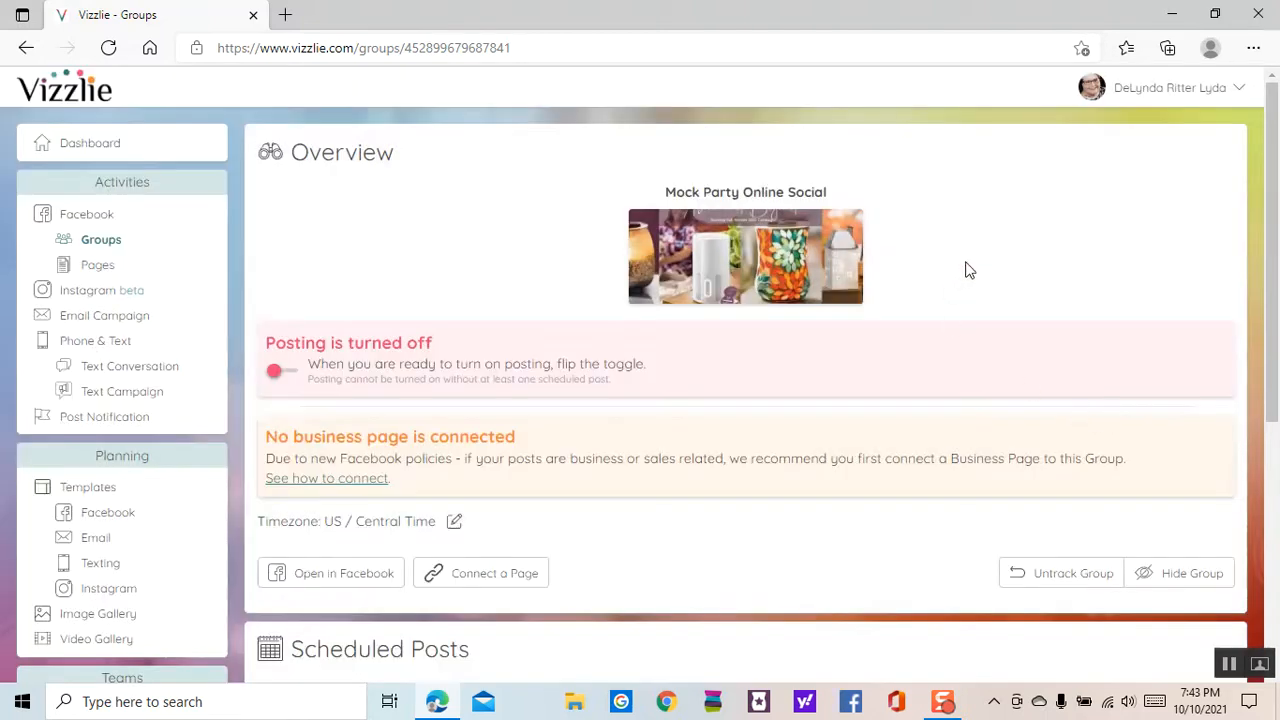
{"action": "scroll", "coordinate": [968, 270], "scroll_direction": "down", "scroll_amount": 3}
{"action": "left_click", "coordinate": [499, 301]}
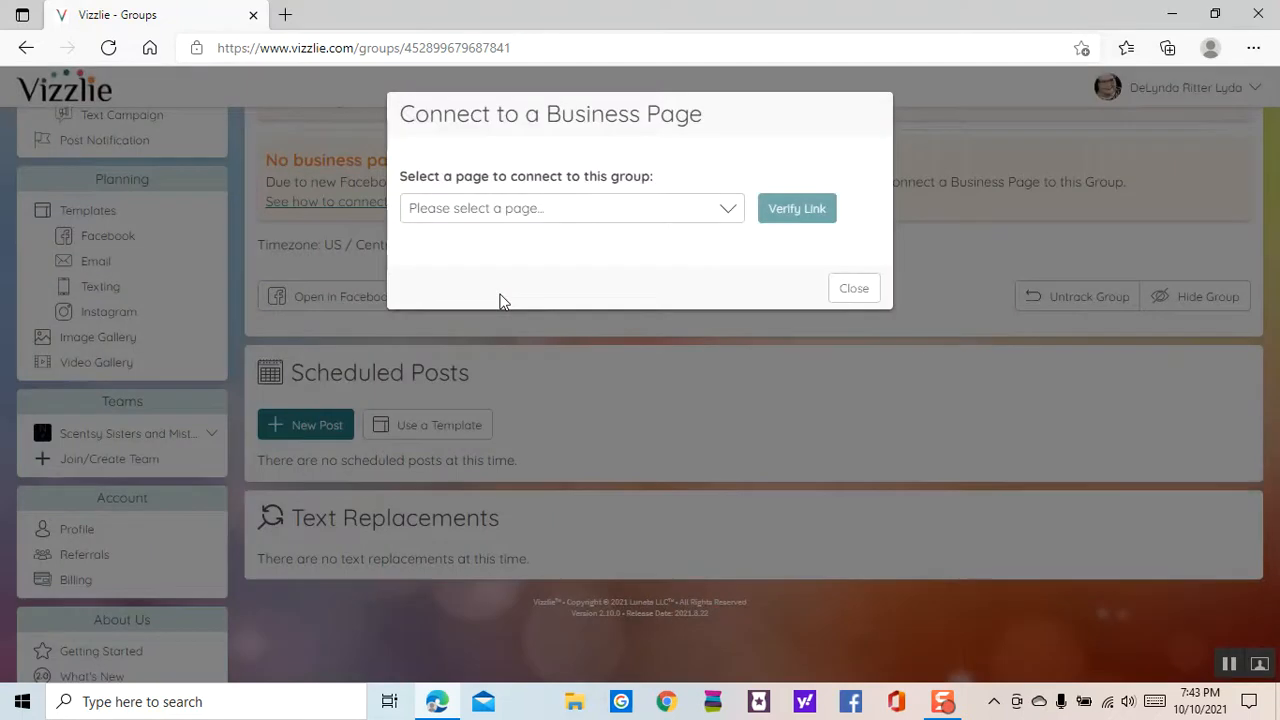
{"action": "left_click", "coordinate": [727, 212]}
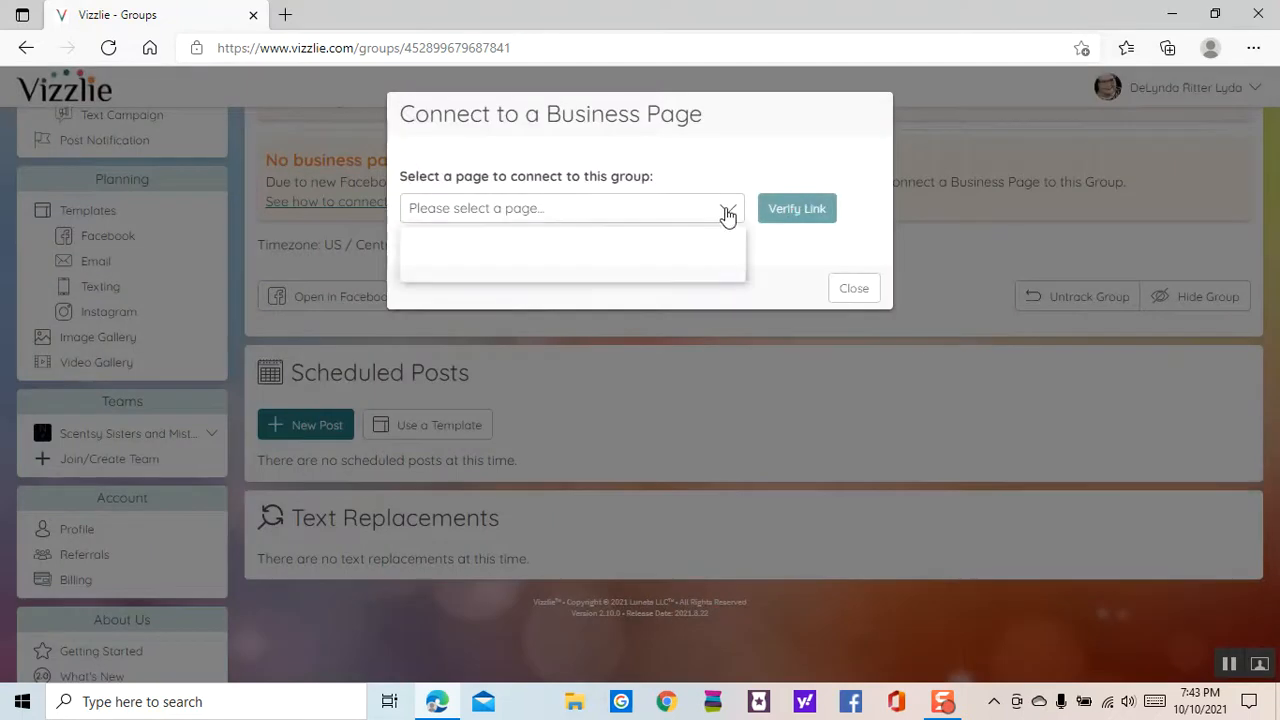
{"action": "left_click", "coordinate": [694, 256]}
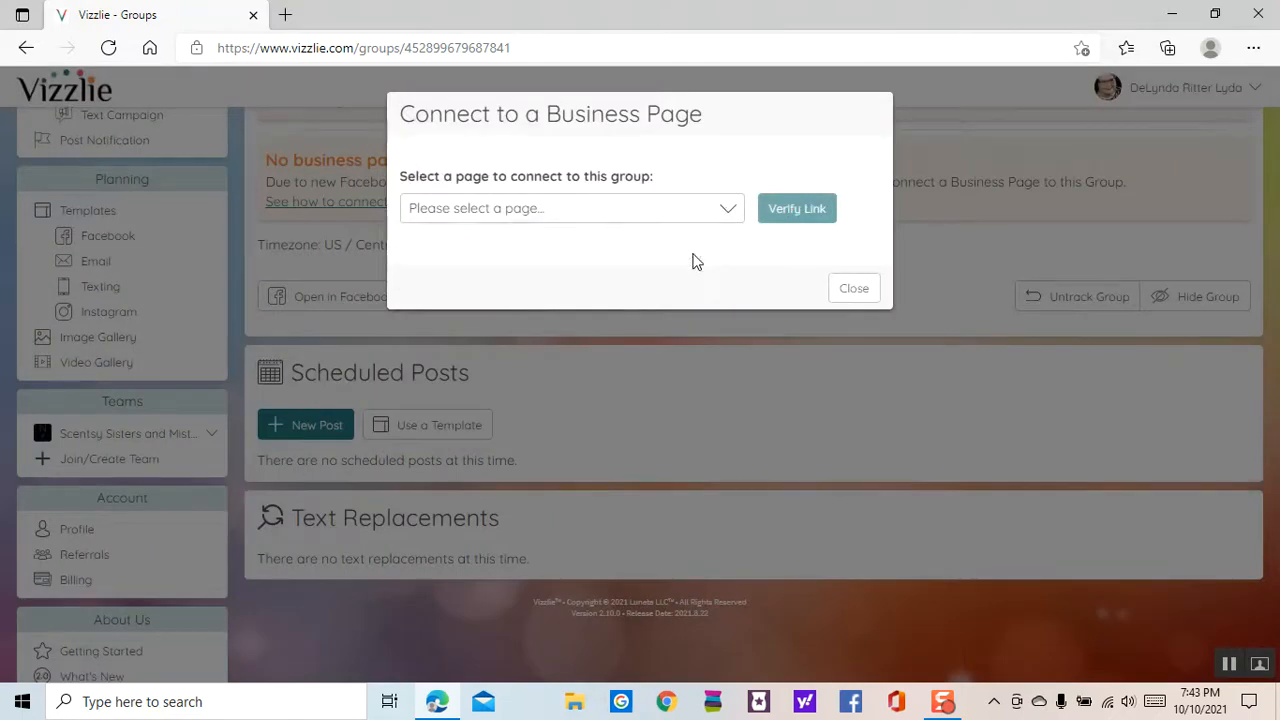
{"action": "left_click", "coordinate": [852, 290]}
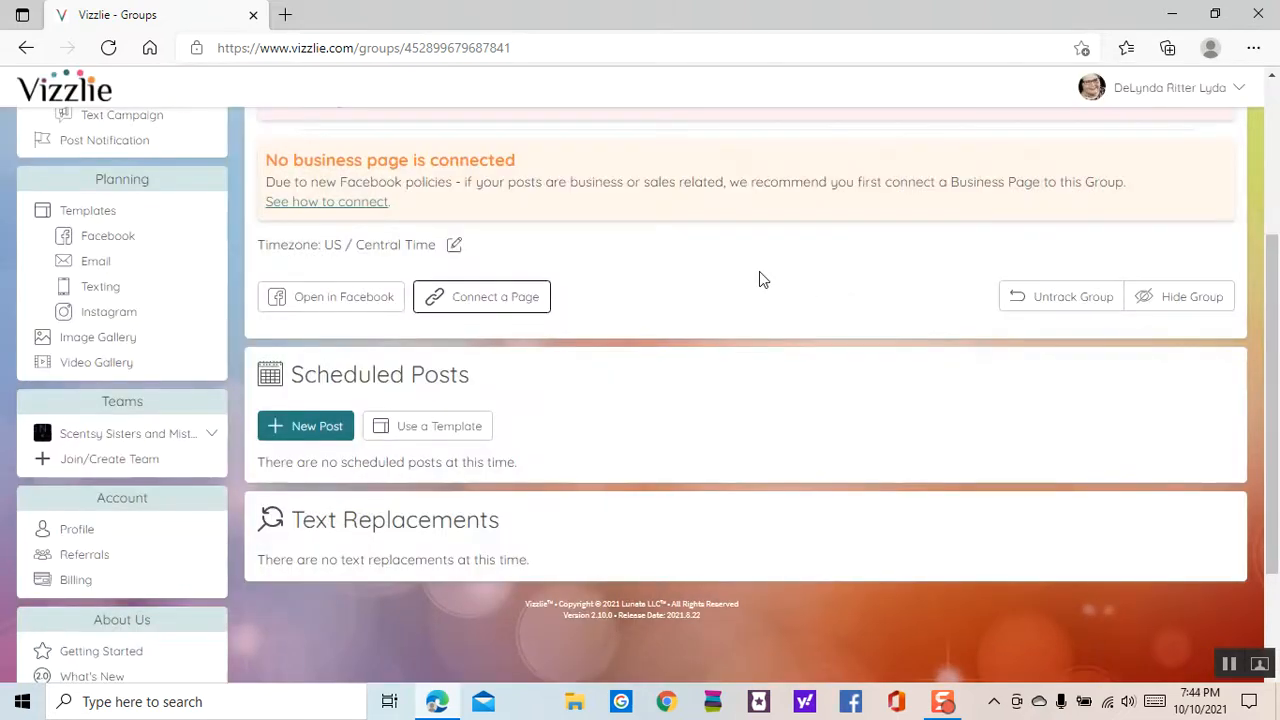
Connect the group to the Independent Scentsy Consultant business page, verifying the link, accepting the notice and leaving posting as the business set to Yes
{"action": "left_click", "coordinate": [503, 305]}
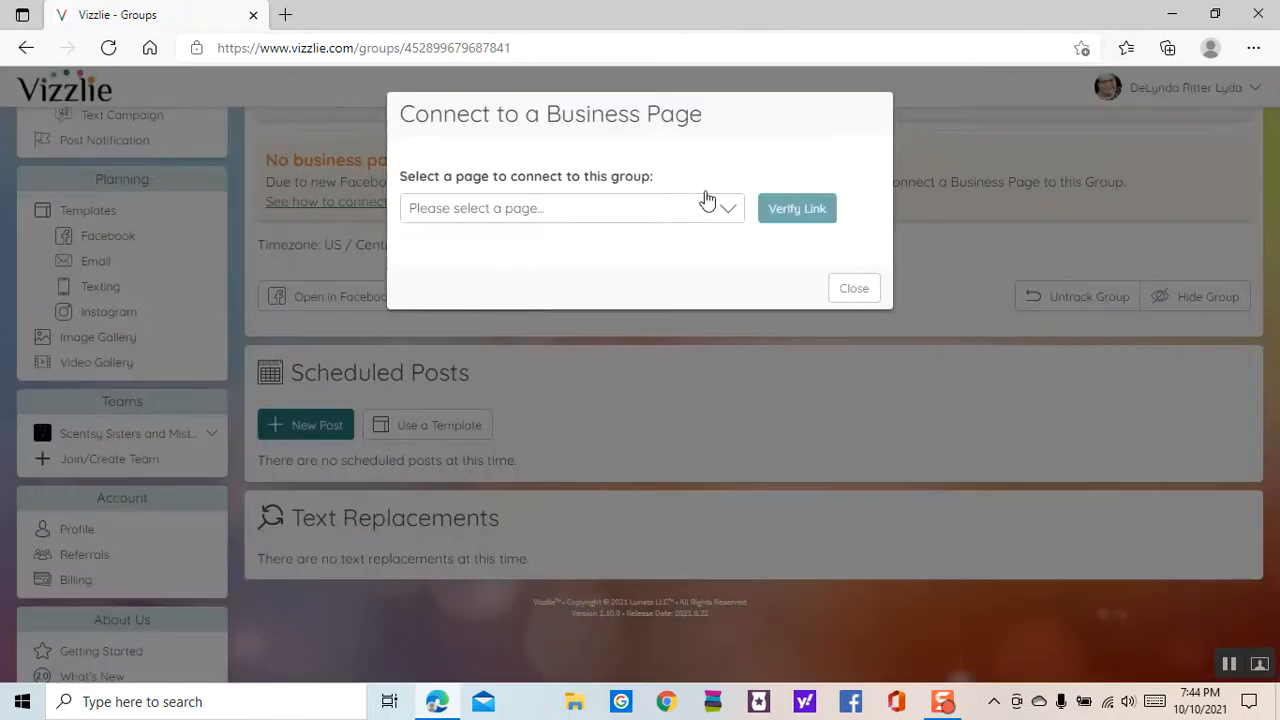
{"action": "left_click", "coordinate": [729, 212]}
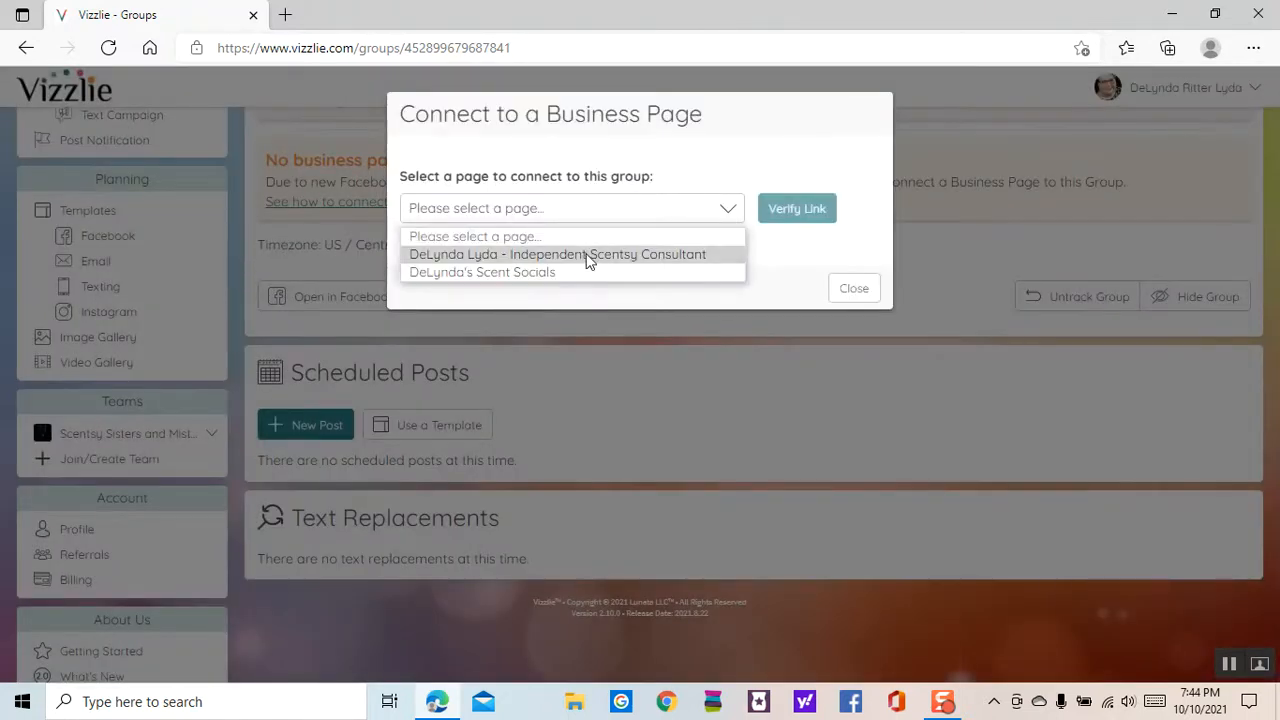
{"action": "left_click", "coordinate": [588, 255]}
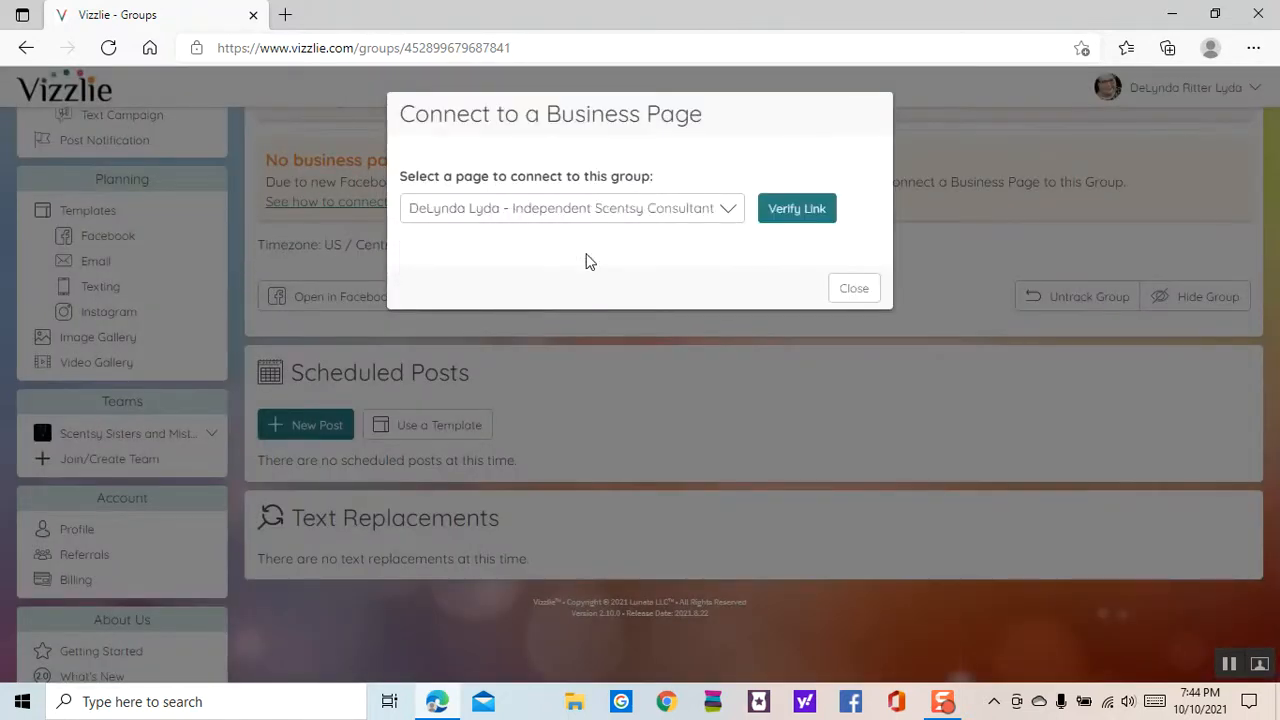
{"action": "left_click", "coordinate": [798, 209]}
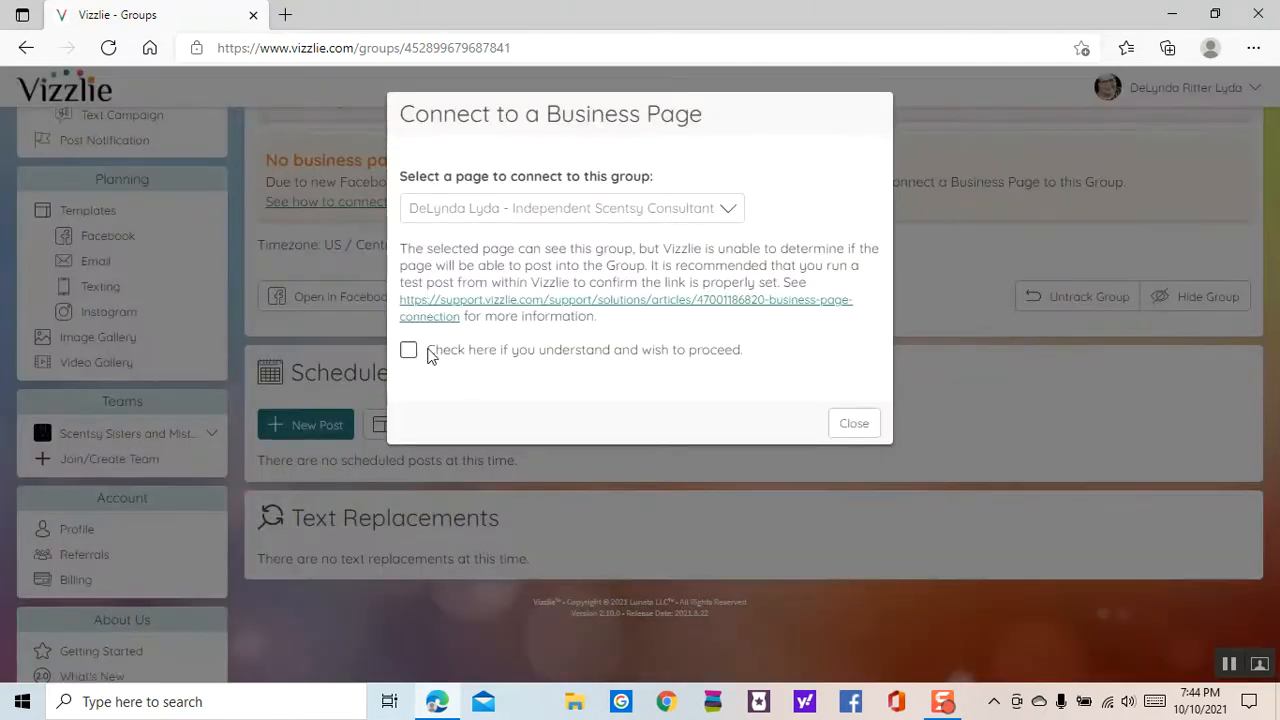
{"action": "left_click", "coordinate": [598, 350]}
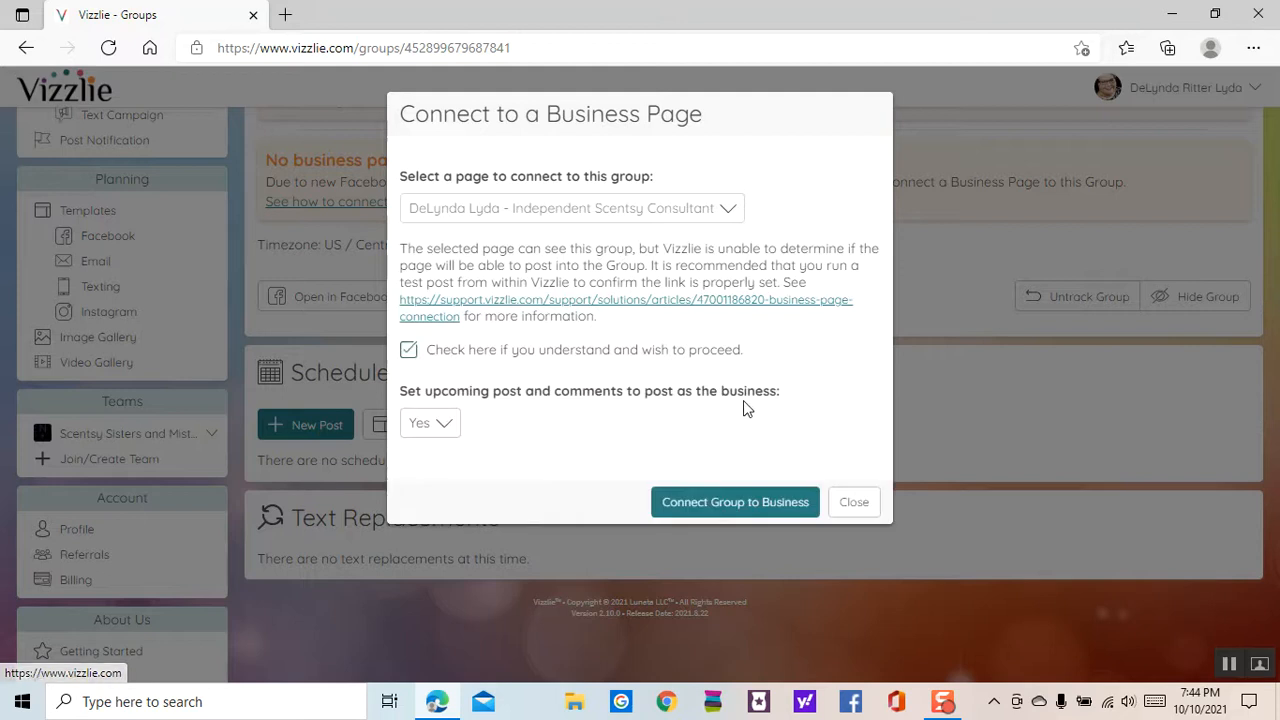
{"action": "left_click", "coordinate": [741, 505]}
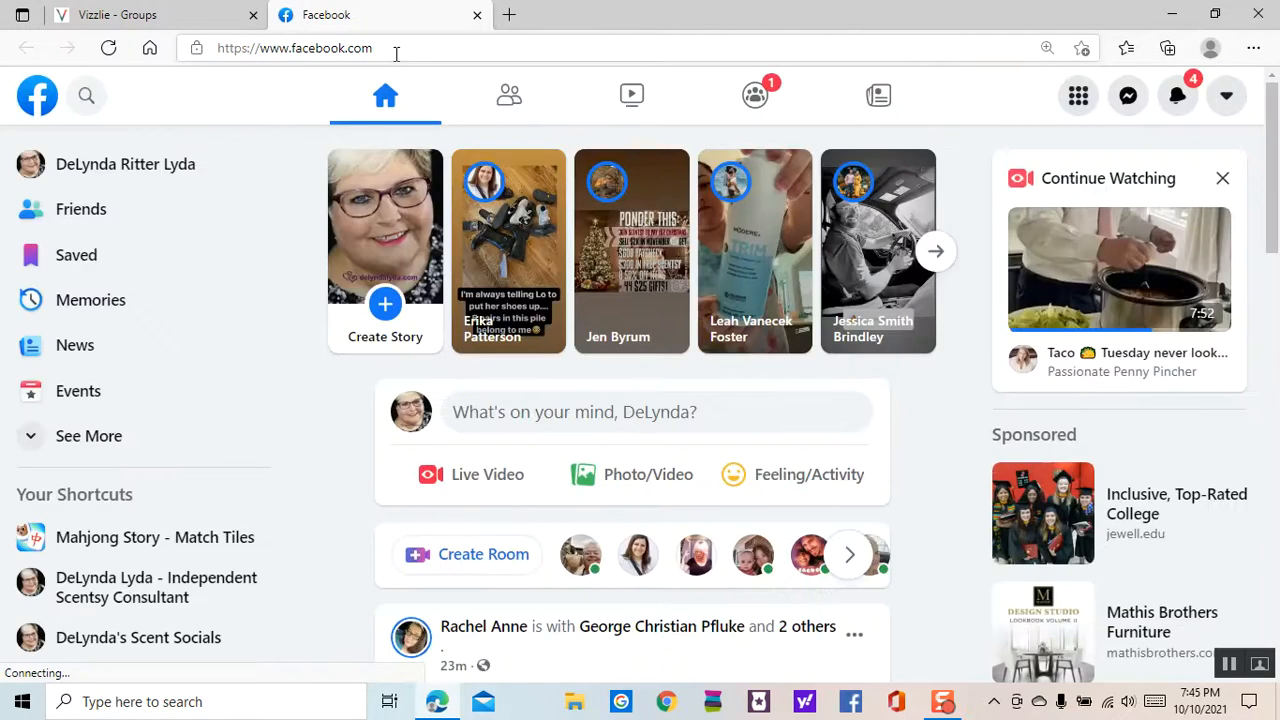
{"action": "left_click", "coordinate": [385, 48]}
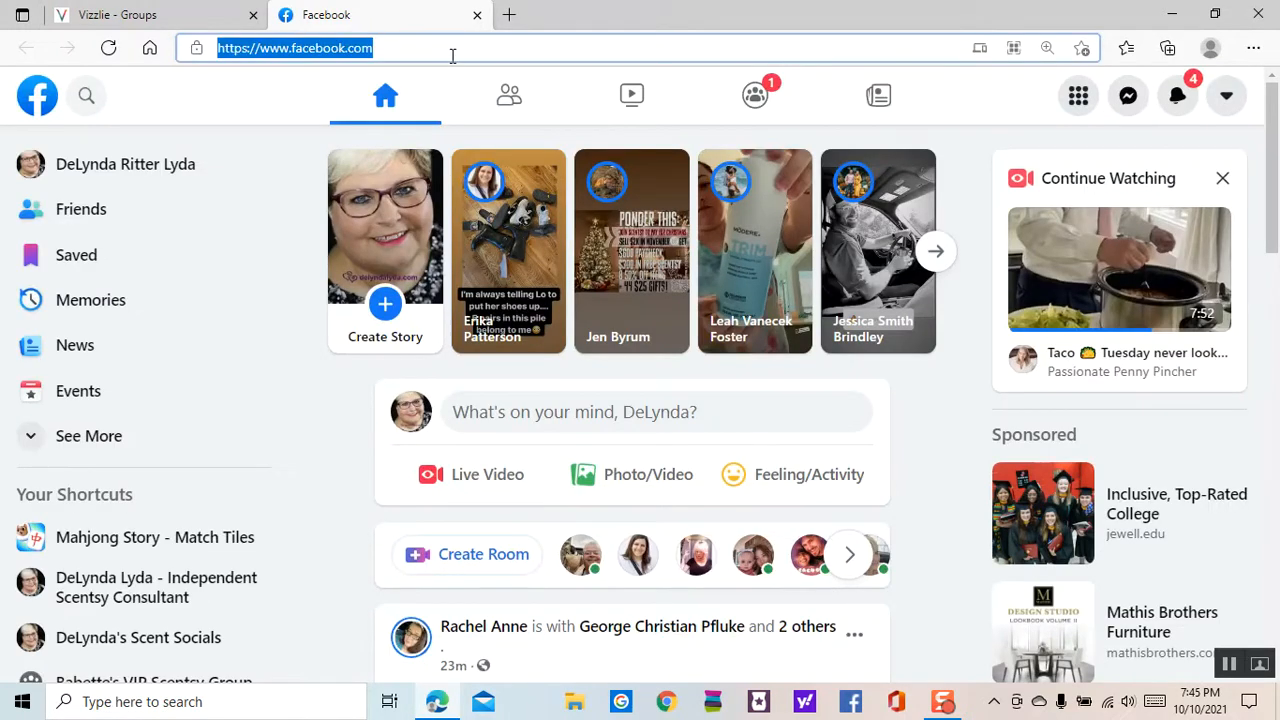
{"action": "type", "text": "vizzle"}
{"action": "key", "text": "BackSpace"}
{"action": "key", "text": "BackSpace"}
{"action": "key", "text": "BackSpace"}
{"action": "key", "text": "BackSpace"}
{"action": "key", "text": "BackSpace"}
{"action": "key", "text": "BackSpace"}
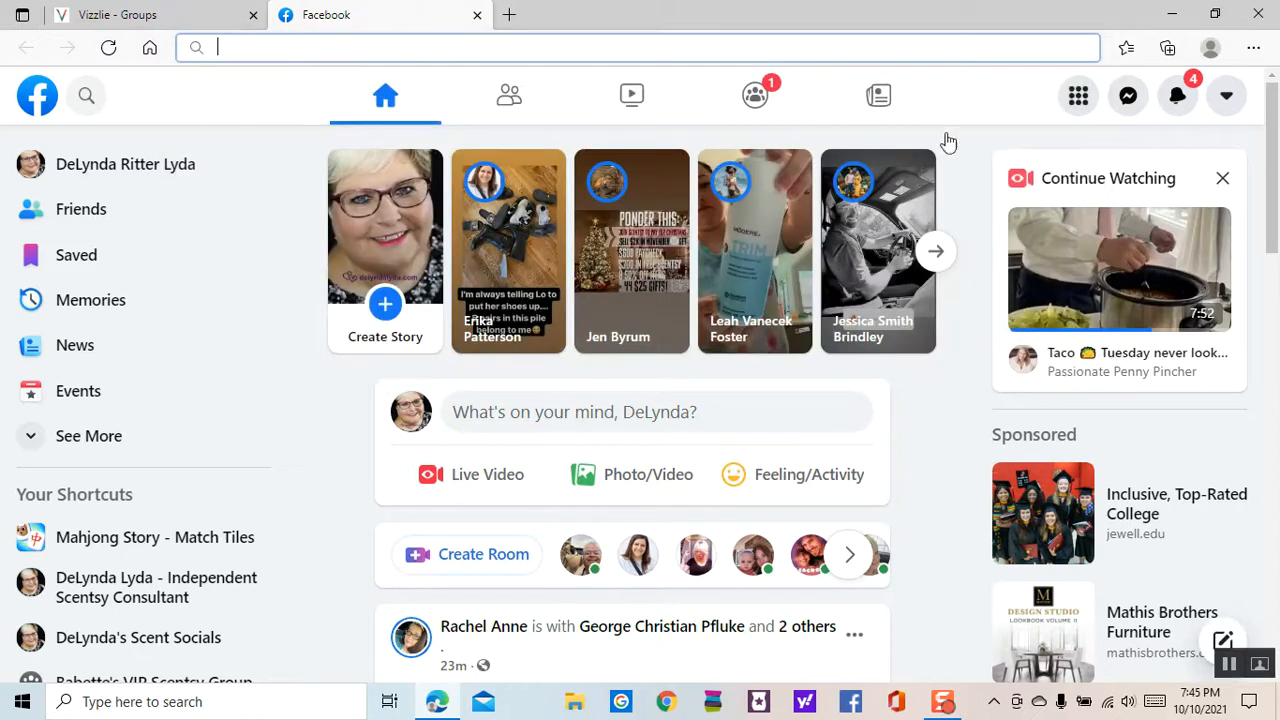
Search Facebook groups for "scentsy vizzlie code group" and open the Scentsy Vizzlie Code Group
{"action": "left_click", "coordinate": [755, 97]}
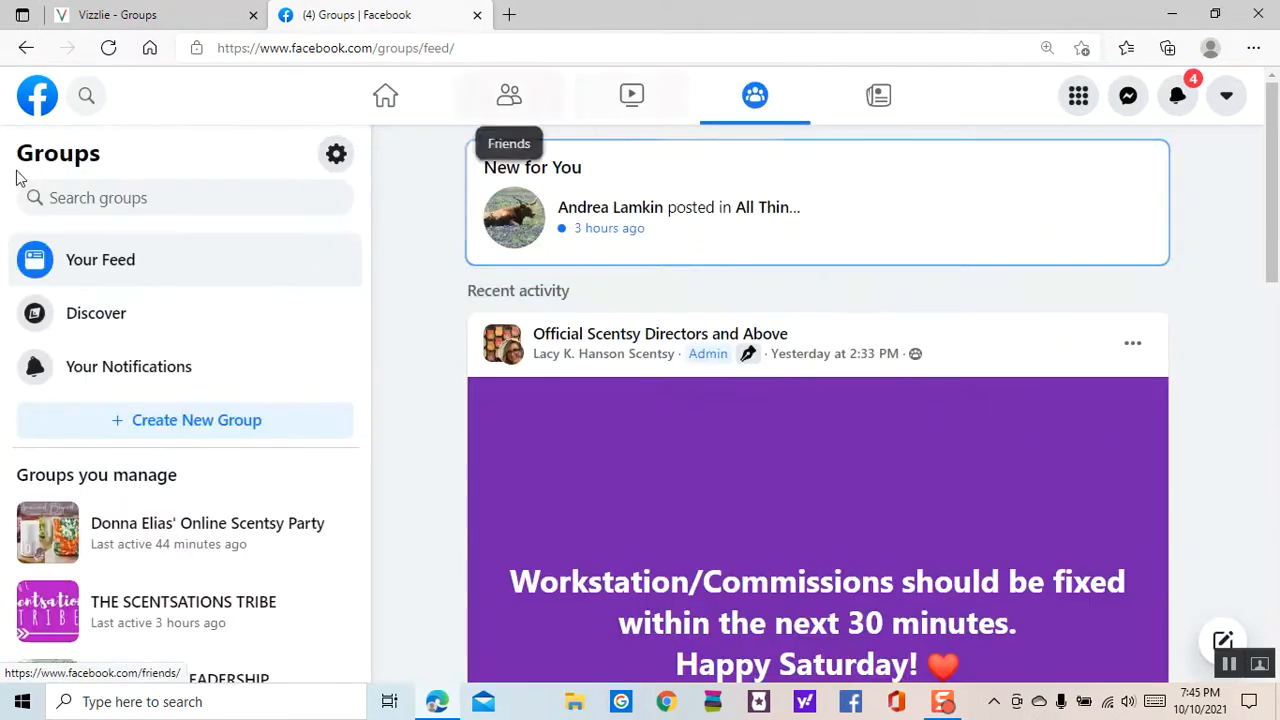
{"action": "left_click", "coordinate": [66, 197]}
{"action": "type", "text": "scentsy vizz"}
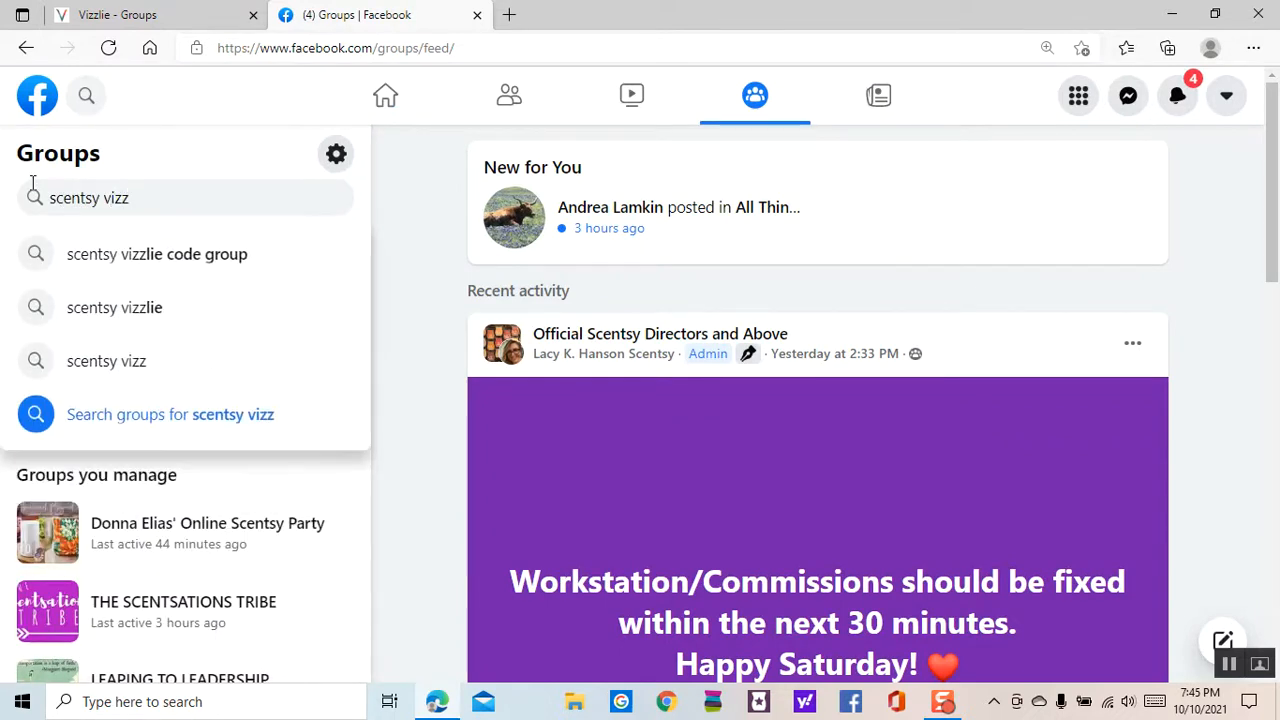
{"action": "left_click", "coordinate": [104, 258]}
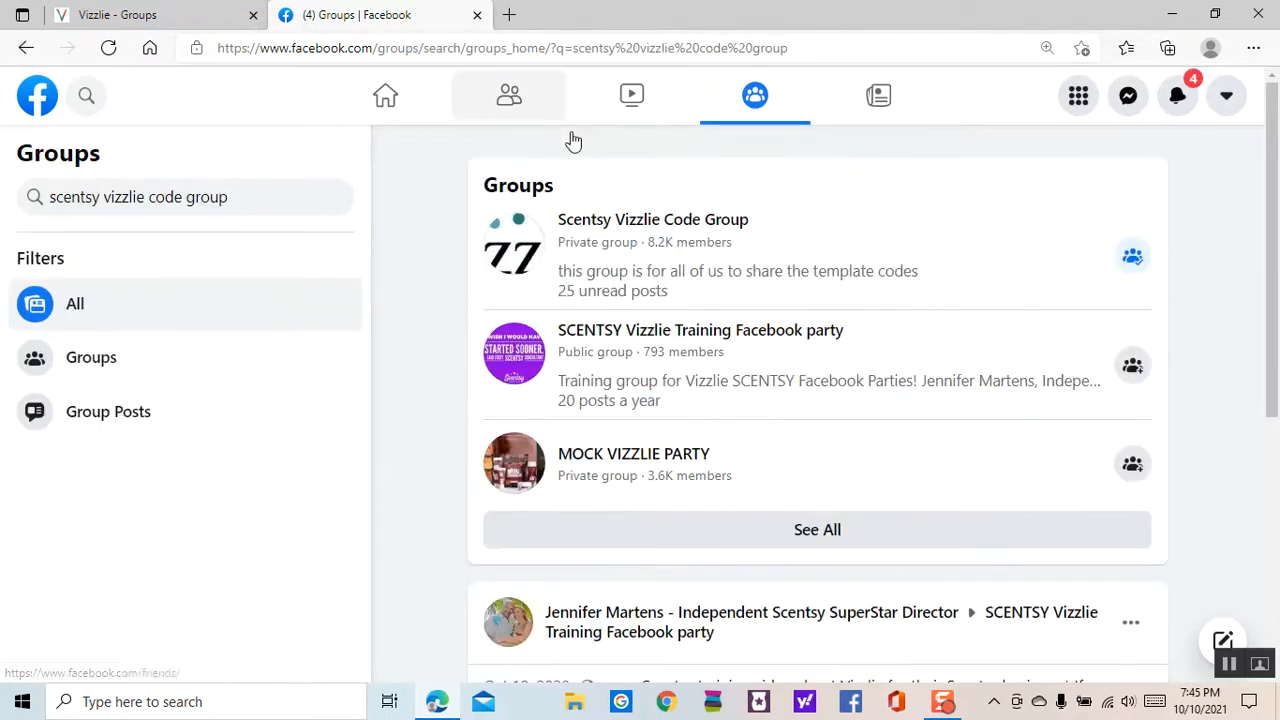
{"action": "left_click", "coordinate": [645, 228]}
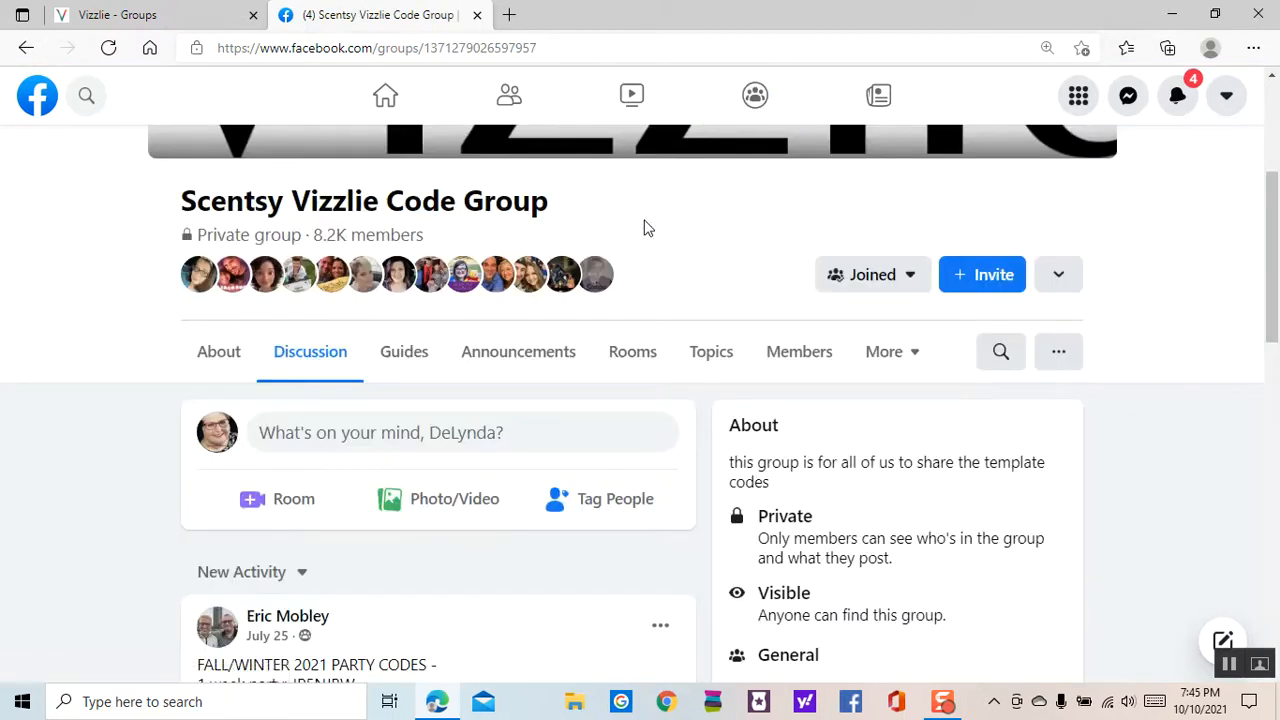
Browse the Scentsy Vizzlie Code Group discussion for shared template codes, including the Fall/Winter 2021 party codes post
{"action": "scroll", "coordinate": [645, 228], "scroll_direction": "down", "scroll_amount": 2}
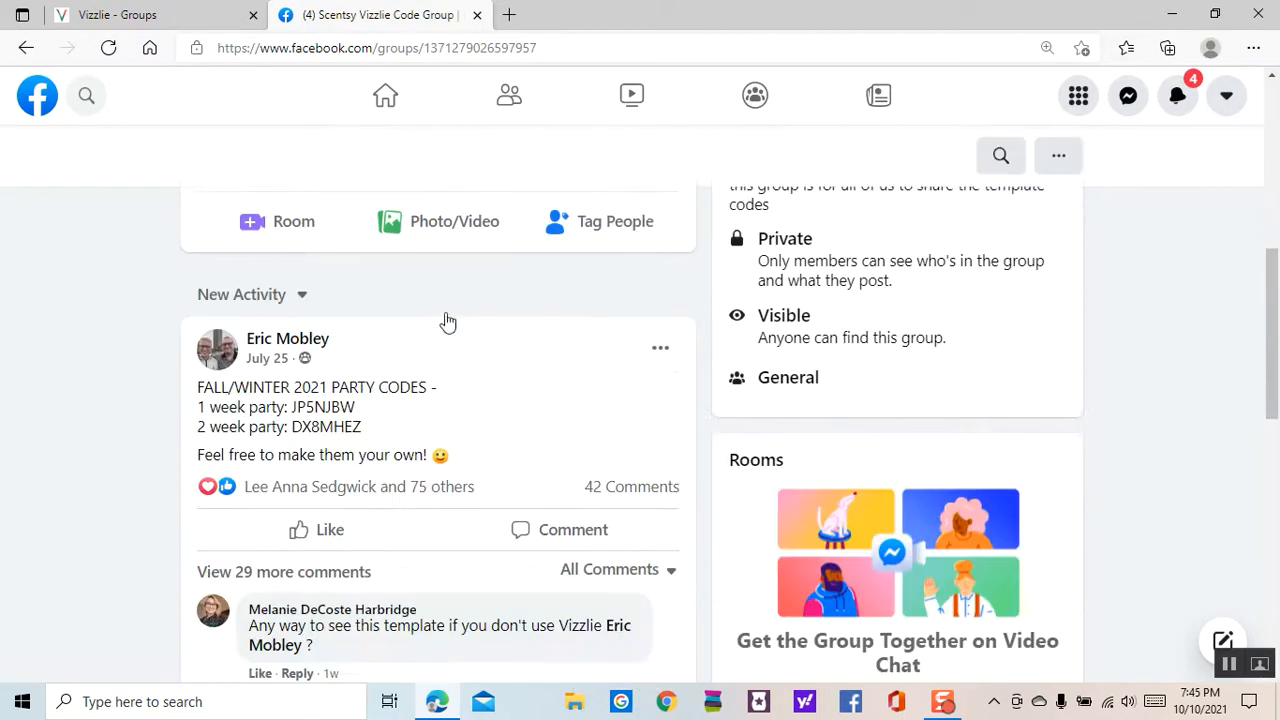
{"action": "scroll", "coordinate": [374, 366], "scroll_direction": "down", "scroll_amount": 3}
{"action": "scroll", "coordinate": [372, 362], "scroll_direction": "up", "scroll_amount": 2}
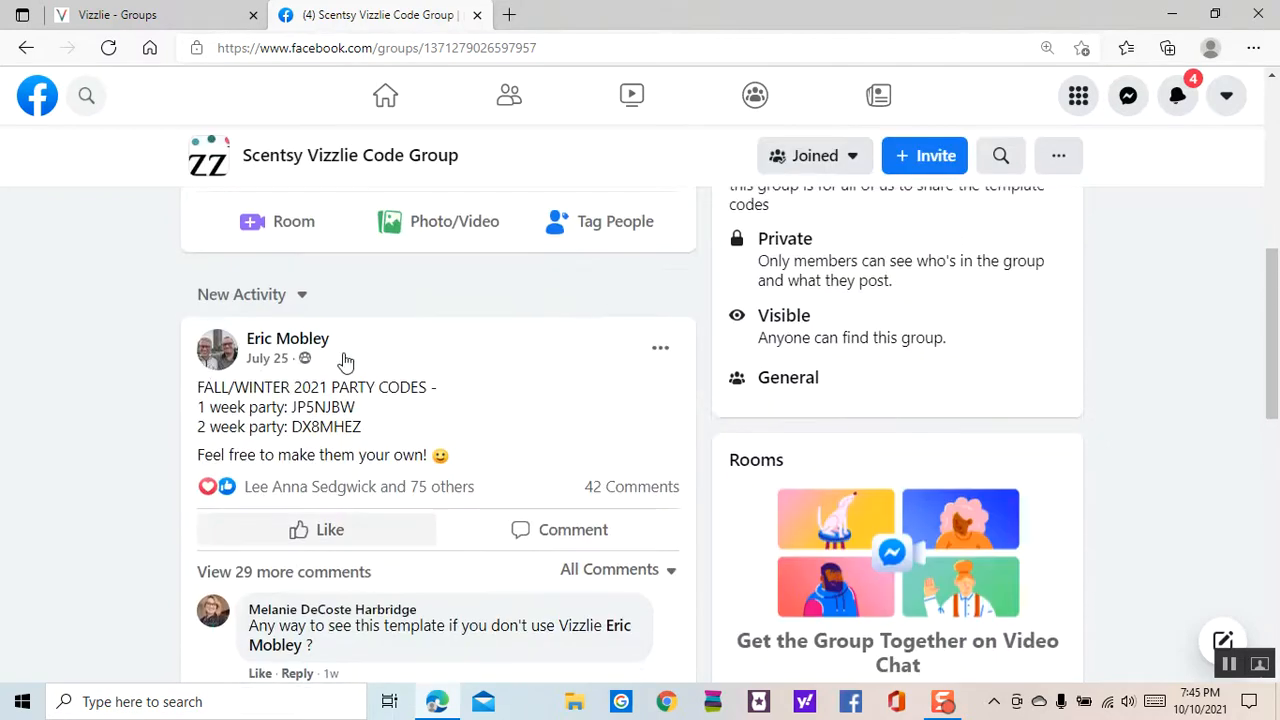
{"action": "scroll", "coordinate": [546, 363], "scroll_direction": "up", "scroll_amount": 4}
{"action": "scroll", "coordinate": [545, 367], "scroll_direction": "down", "scroll_amount": 2}
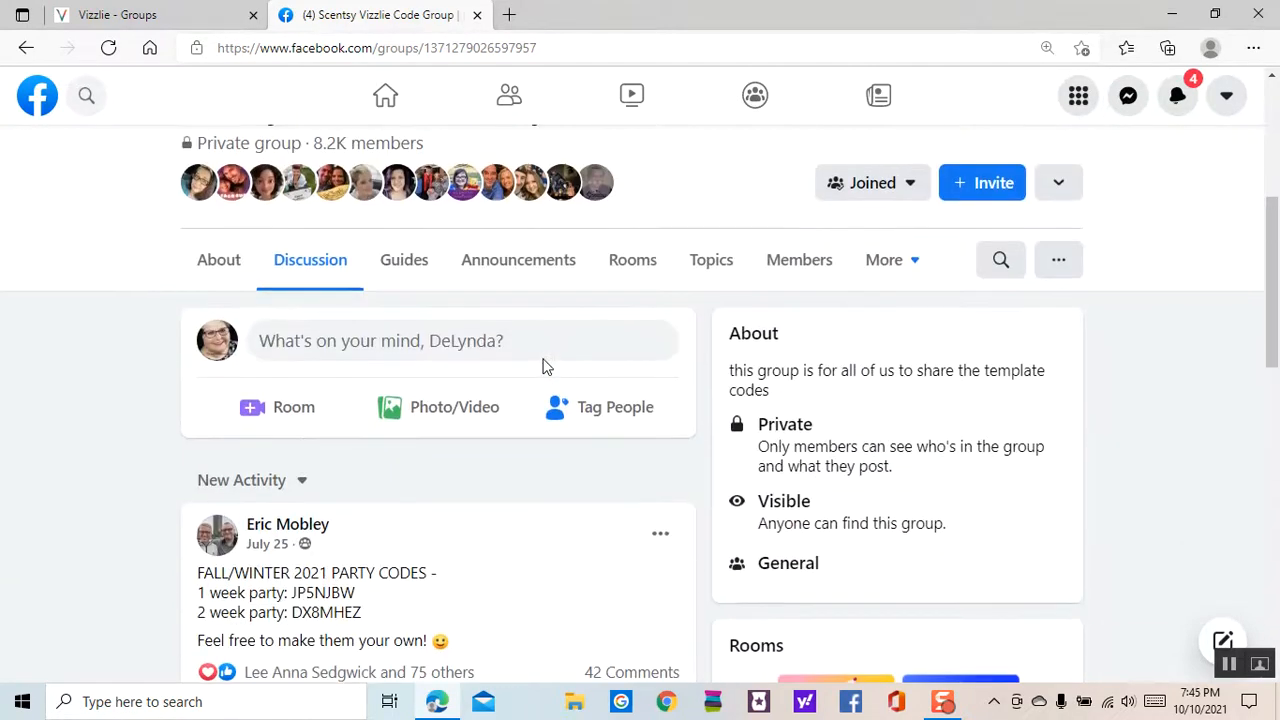
{"action": "scroll", "coordinate": [543, 366], "scroll_direction": "down", "scroll_amount": 2}
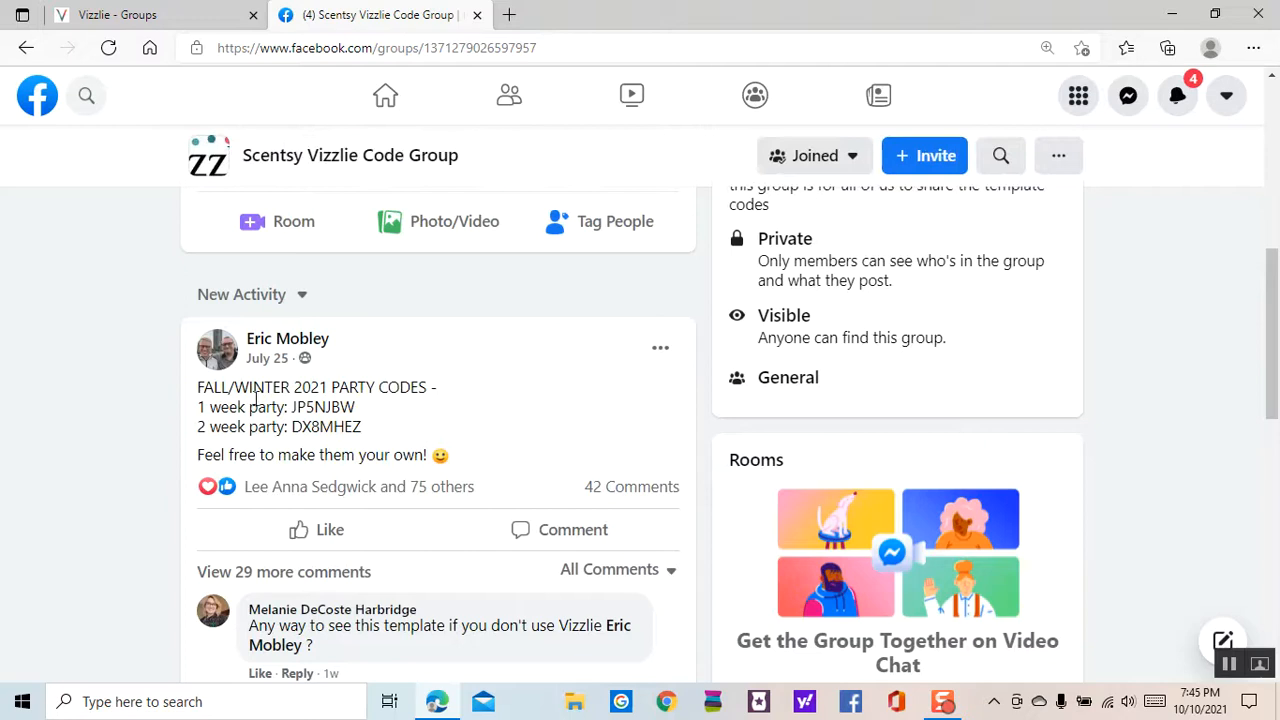
{"action": "scroll", "coordinate": [370, 401], "scroll_direction": "down", "scroll_amount": 5}
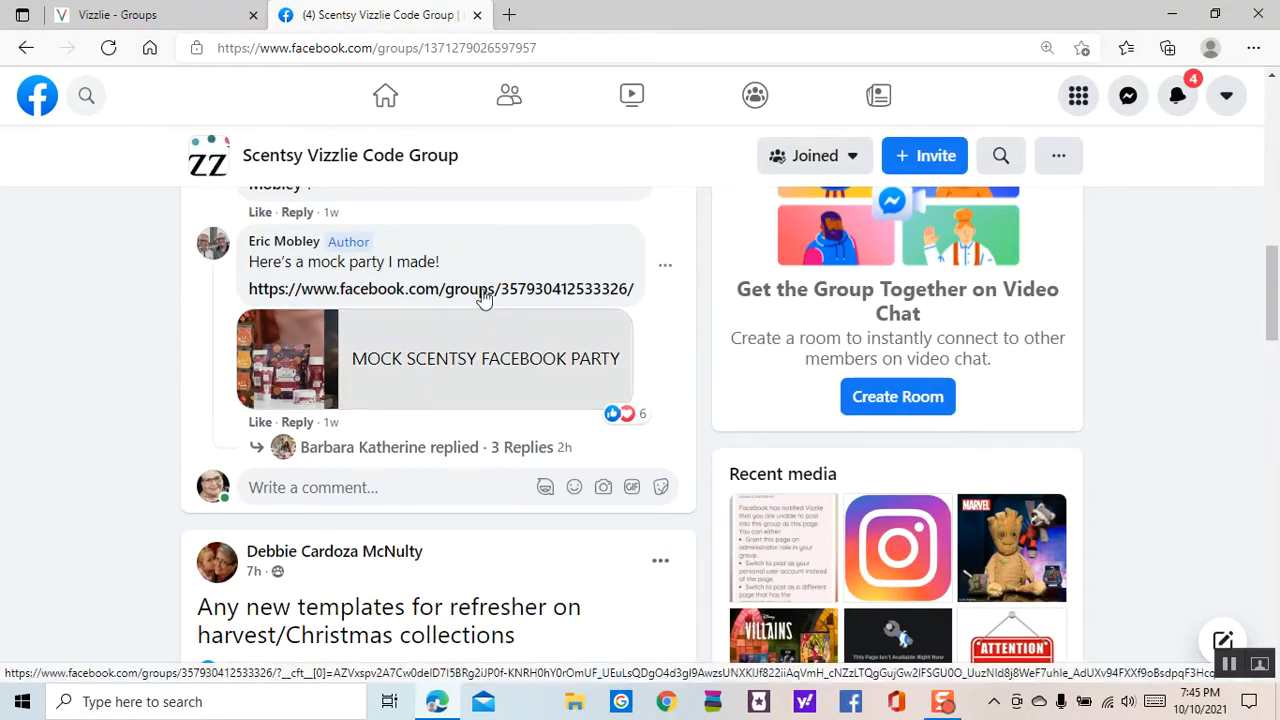
{"action": "scroll", "coordinate": [451, 440], "scroll_direction": "down", "scroll_amount": 1}
{"action": "scroll", "coordinate": [451, 440], "scroll_direction": "down", "scroll_amount": 7}
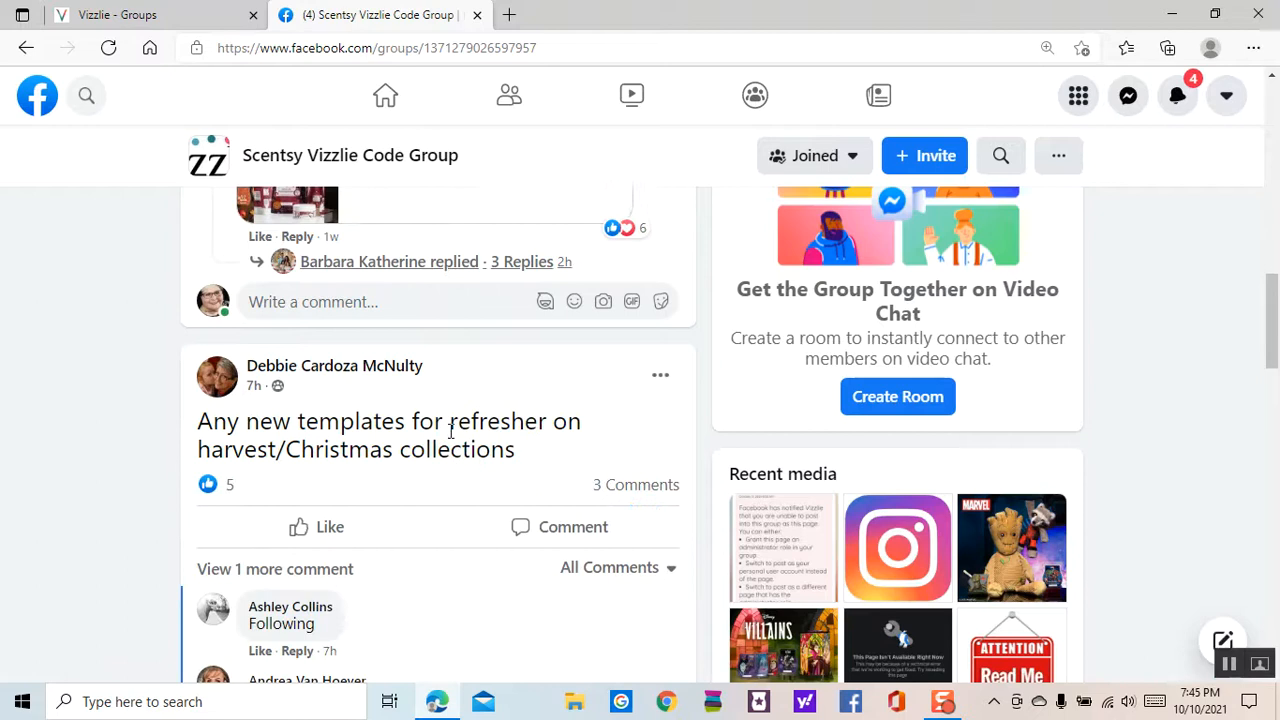
{"action": "scroll", "coordinate": [451, 435], "scroll_direction": "down", "scroll_amount": 6}
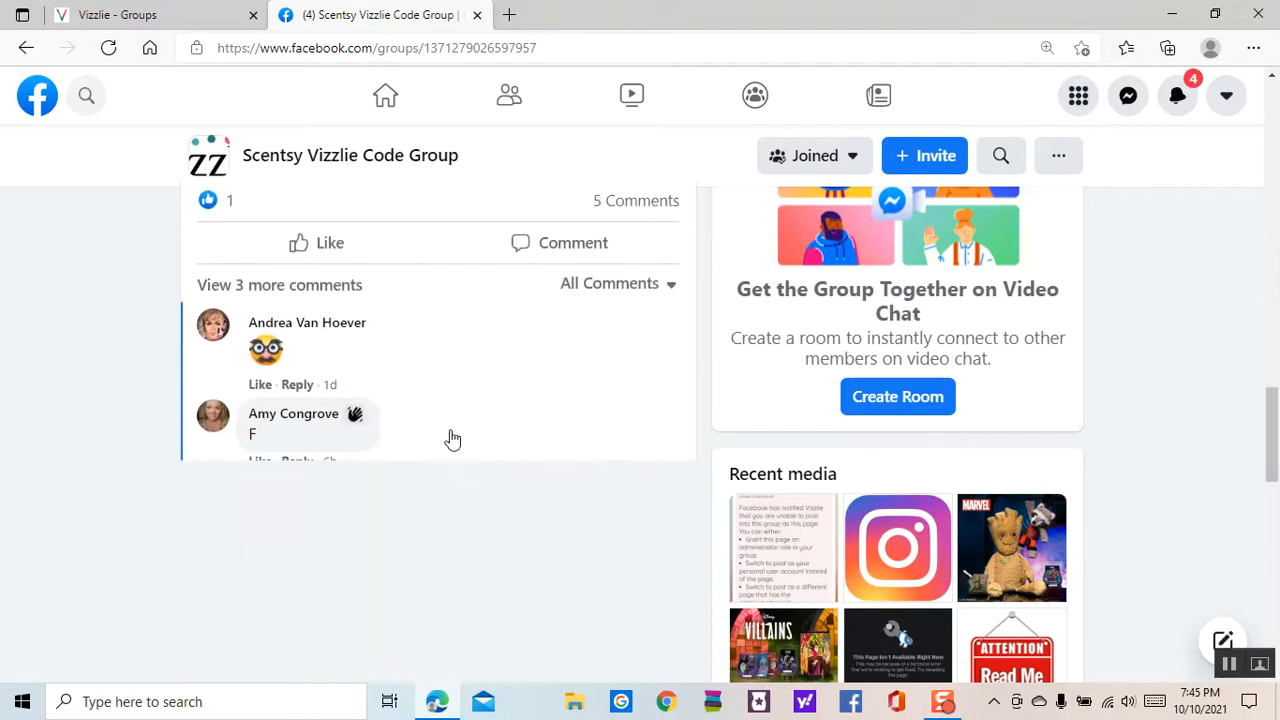
{"action": "scroll", "coordinate": [451, 440], "scroll_direction": "down", "scroll_amount": 4}
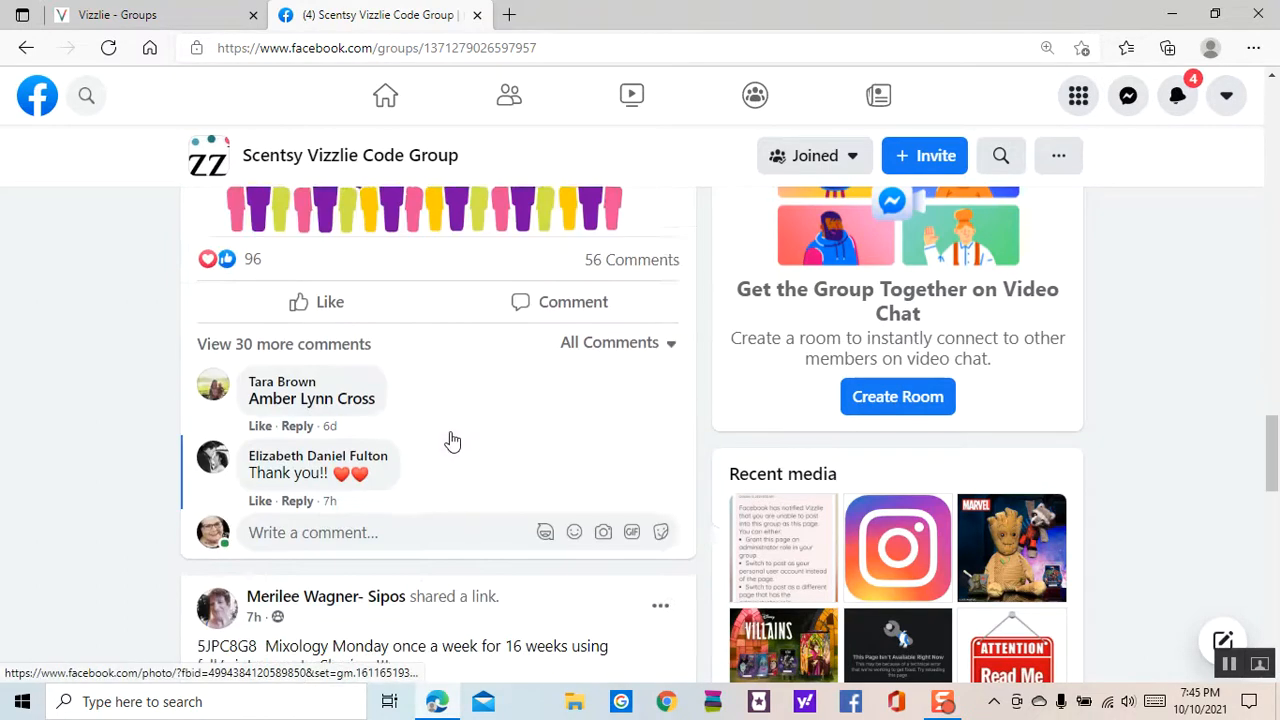
{"action": "scroll", "coordinate": [651, 414], "scroll_direction": "up", "scroll_amount": 10}
{"action": "scroll", "coordinate": [641, 366], "scroll_direction": "up", "scroll_amount": 15}
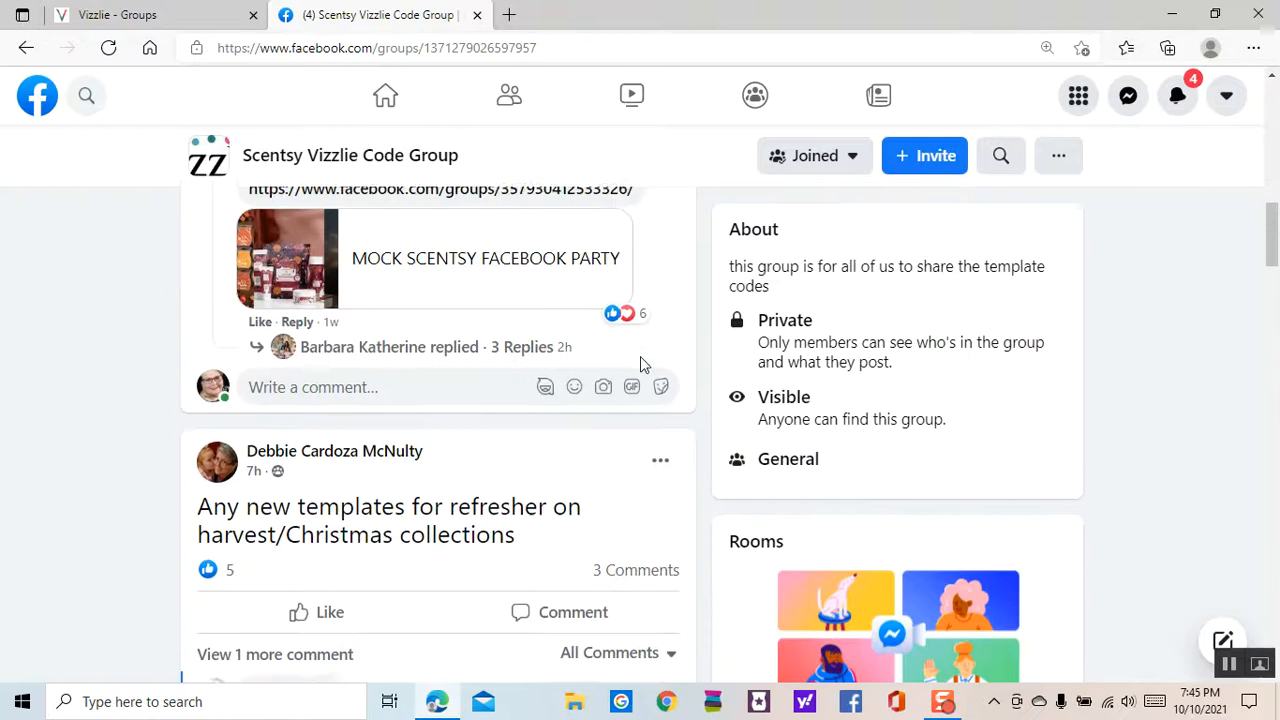
{"action": "scroll", "coordinate": [644, 363], "scroll_direction": "down", "scroll_amount": 3}
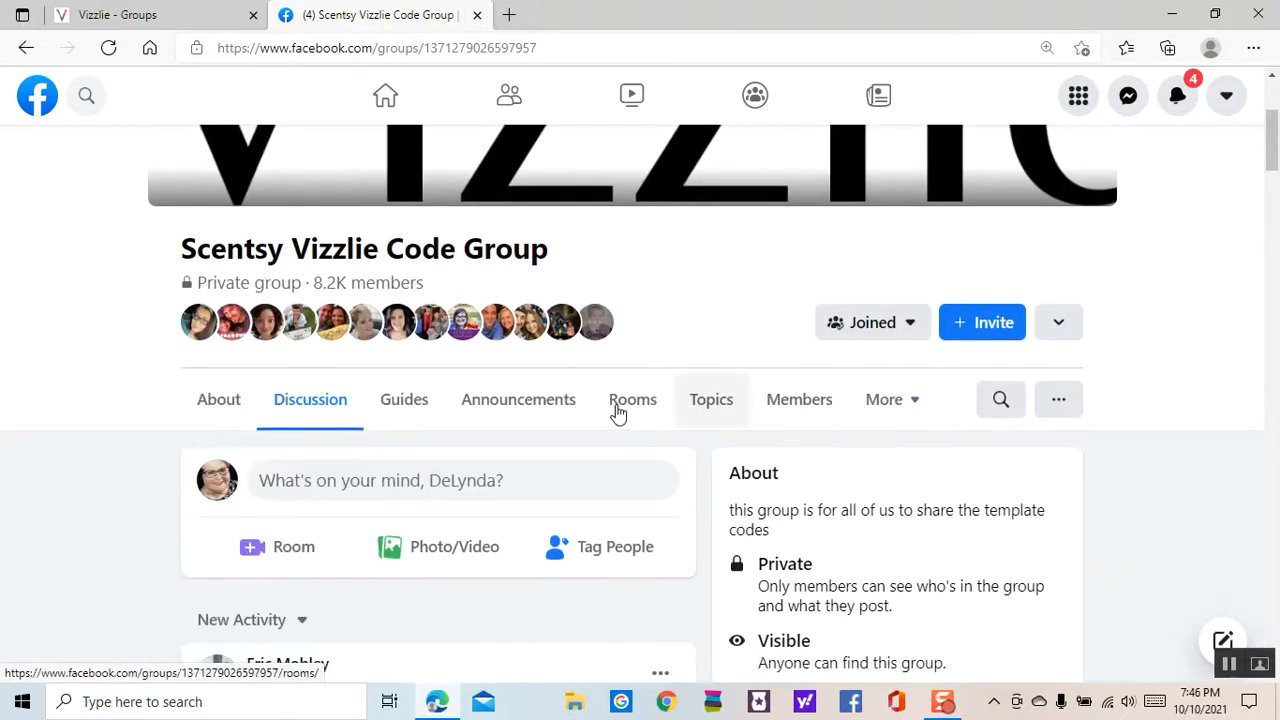
Open the group's media albums and look through the Vizzlie how-to albums and the Scentsy Vizzlie Codes album
{"action": "left_click", "coordinate": [914, 403]}
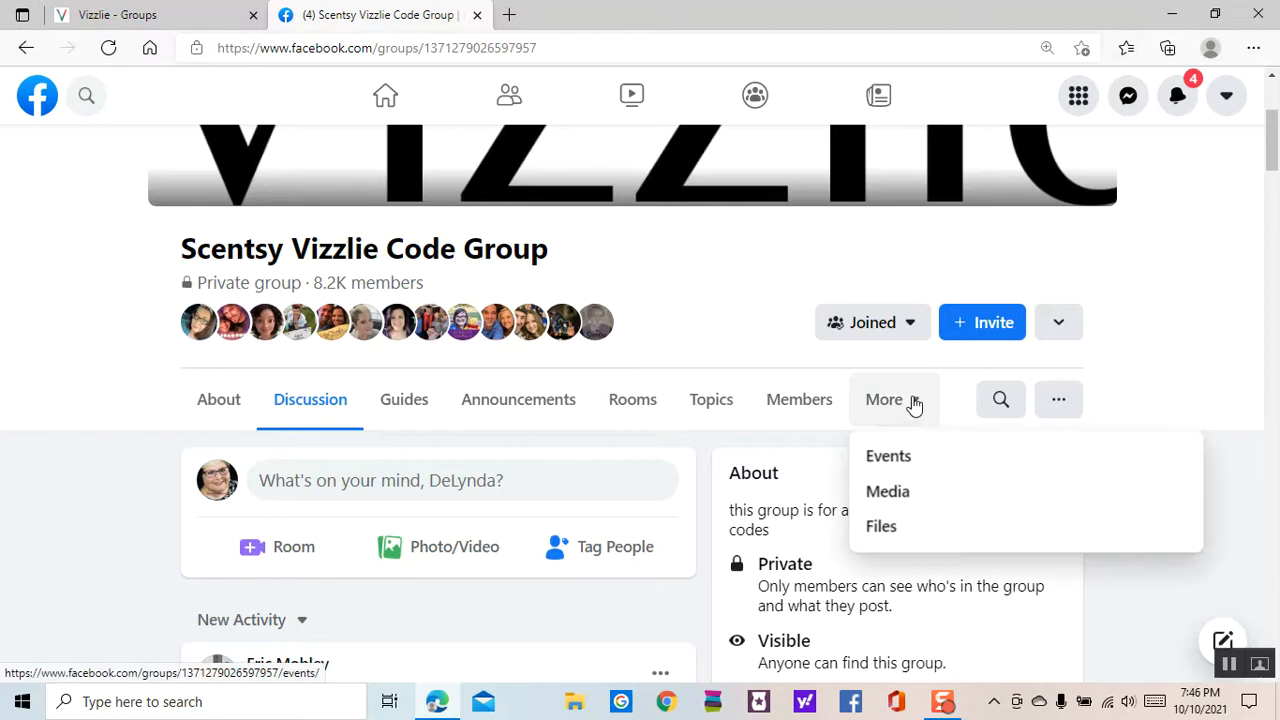
{"action": "left_click", "coordinate": [887, 496]}
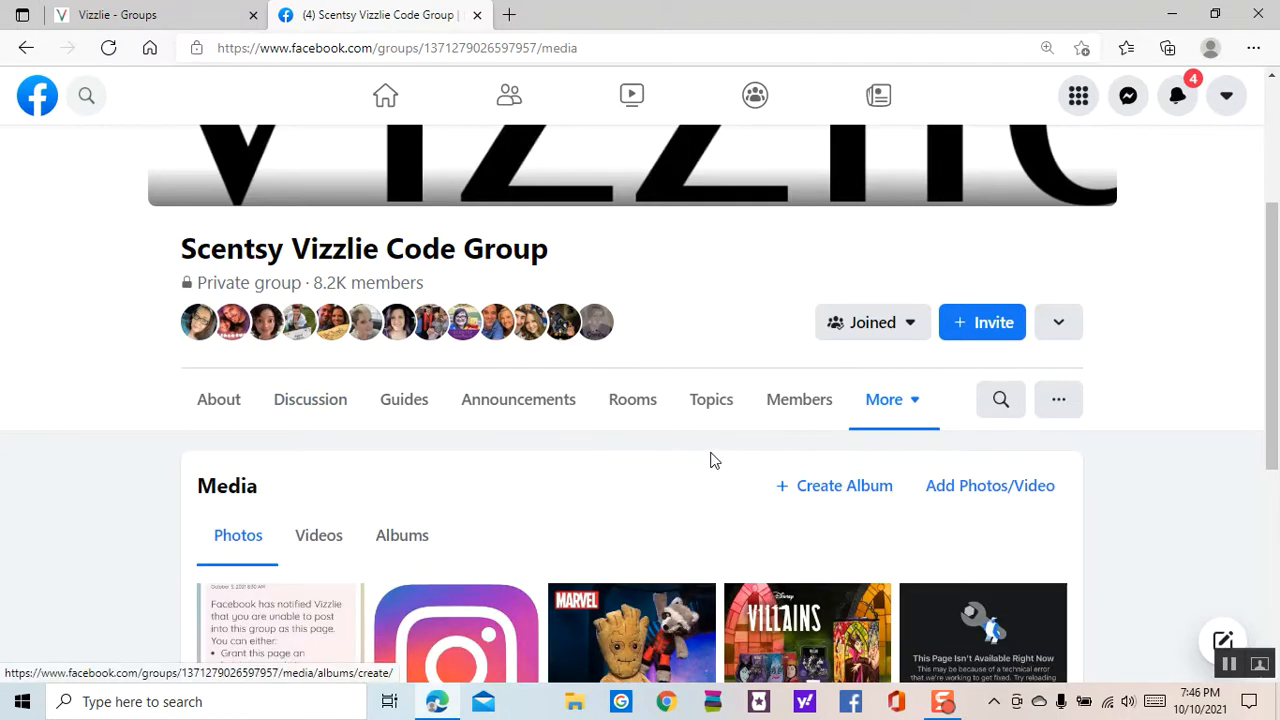
{"action": "scroll", "coordinate": [711, 460], "scroll_direction": "down", "scroll_amount": 2}
{"action": "left_click", "coordinate": [408, 352]}
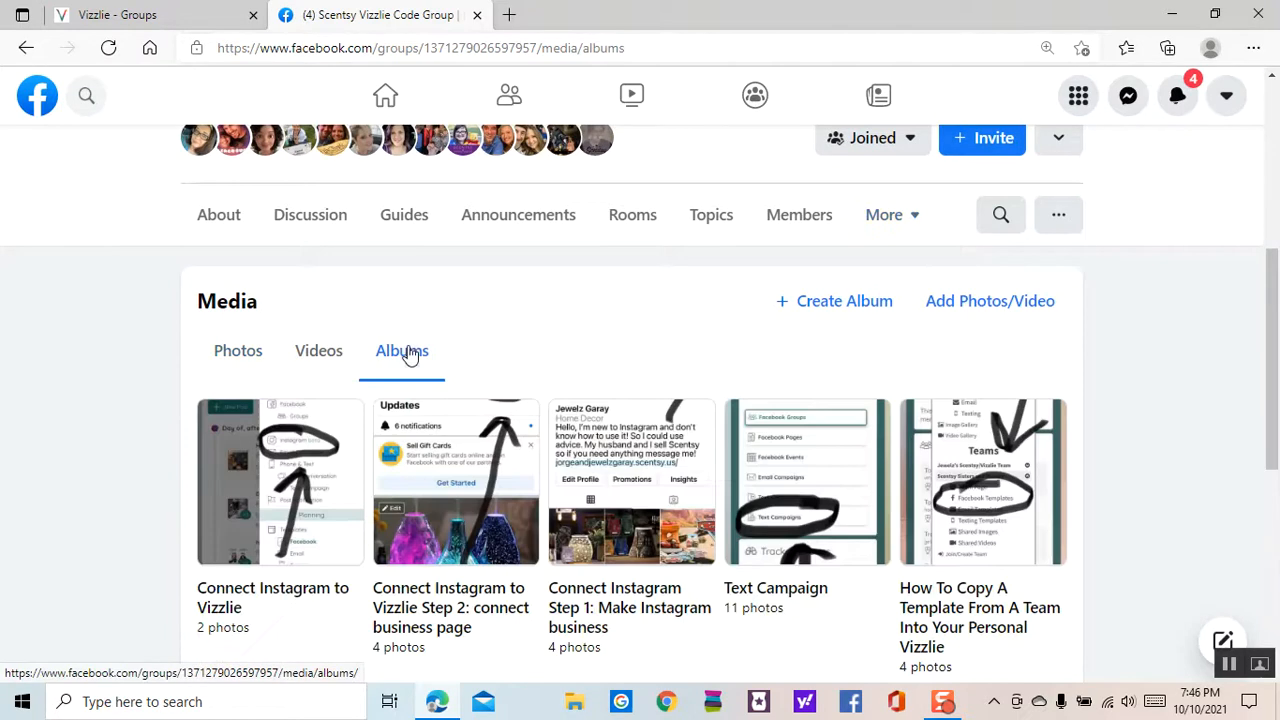
{"action": "scroll", "coordinate": [727, 314], "scroll_direction": "down", "scroll_amount": 2}
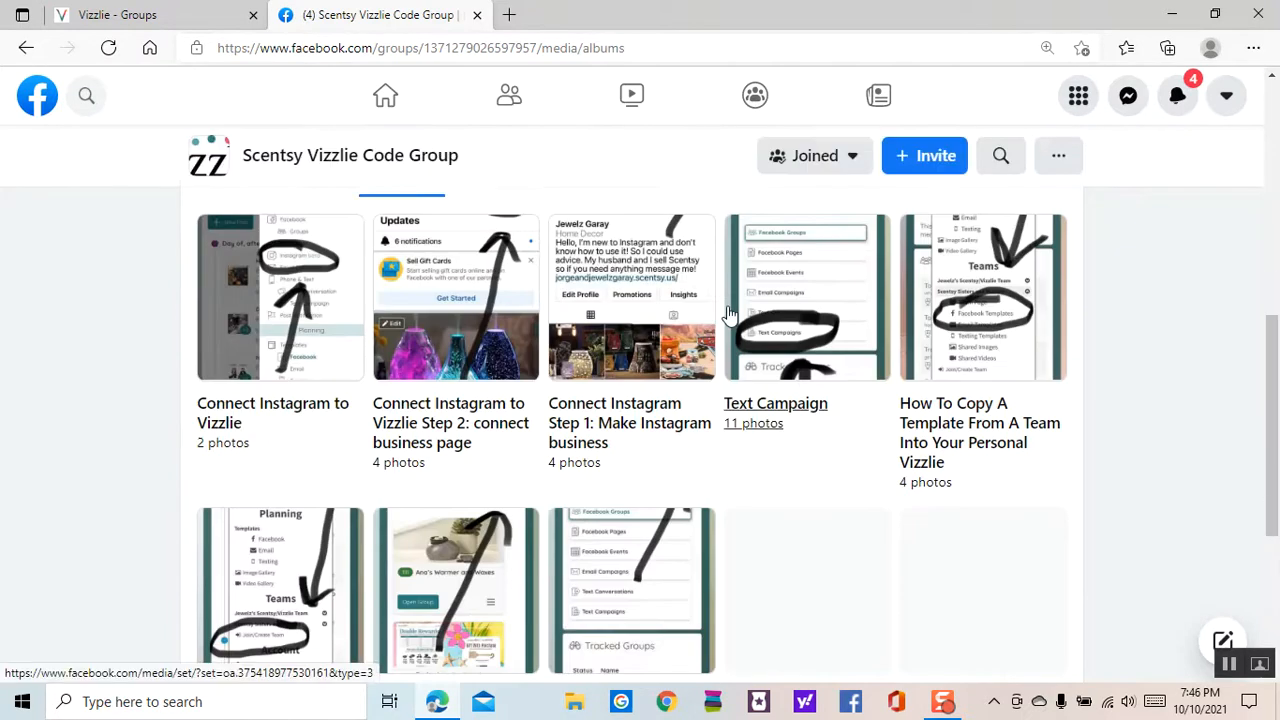
{"action": "scroll", "coordinate": [729, 314], "scroll_direction": "down", "scroll_amount": 4}
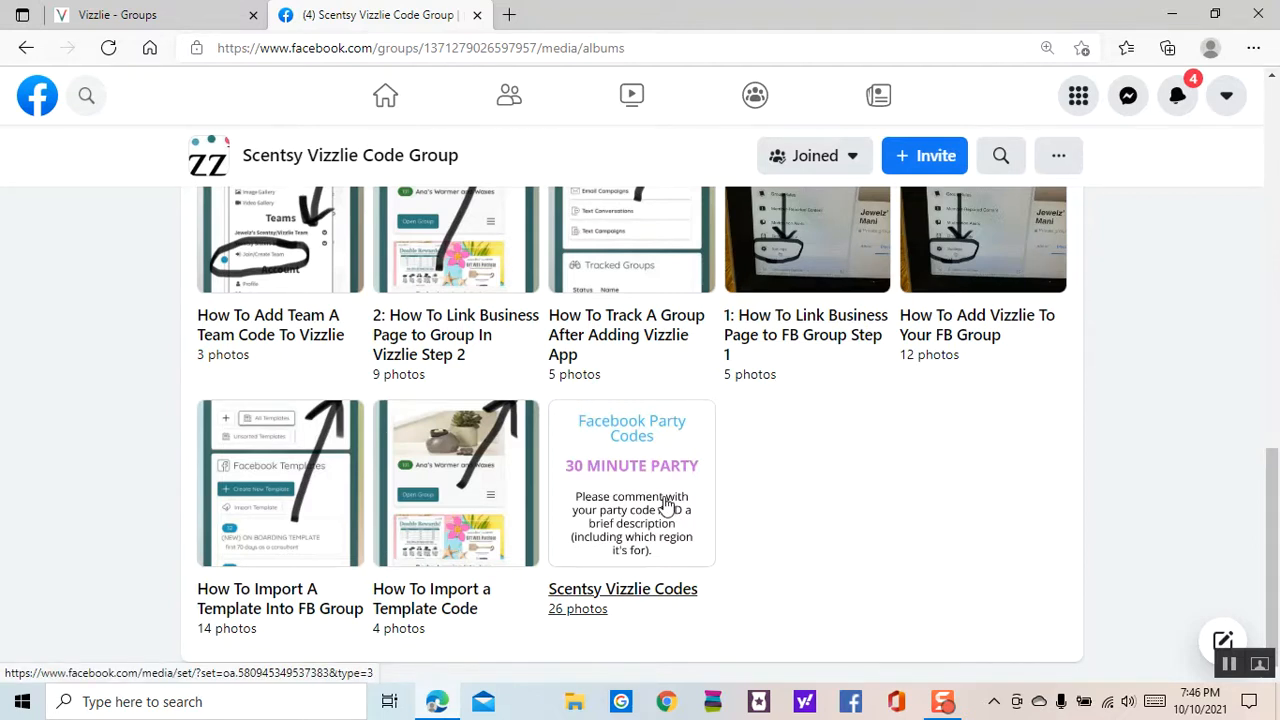
{"action": "scroll", "coordinate": [668, 503], "scroll_direction": "up", "scroll_amount": 7}
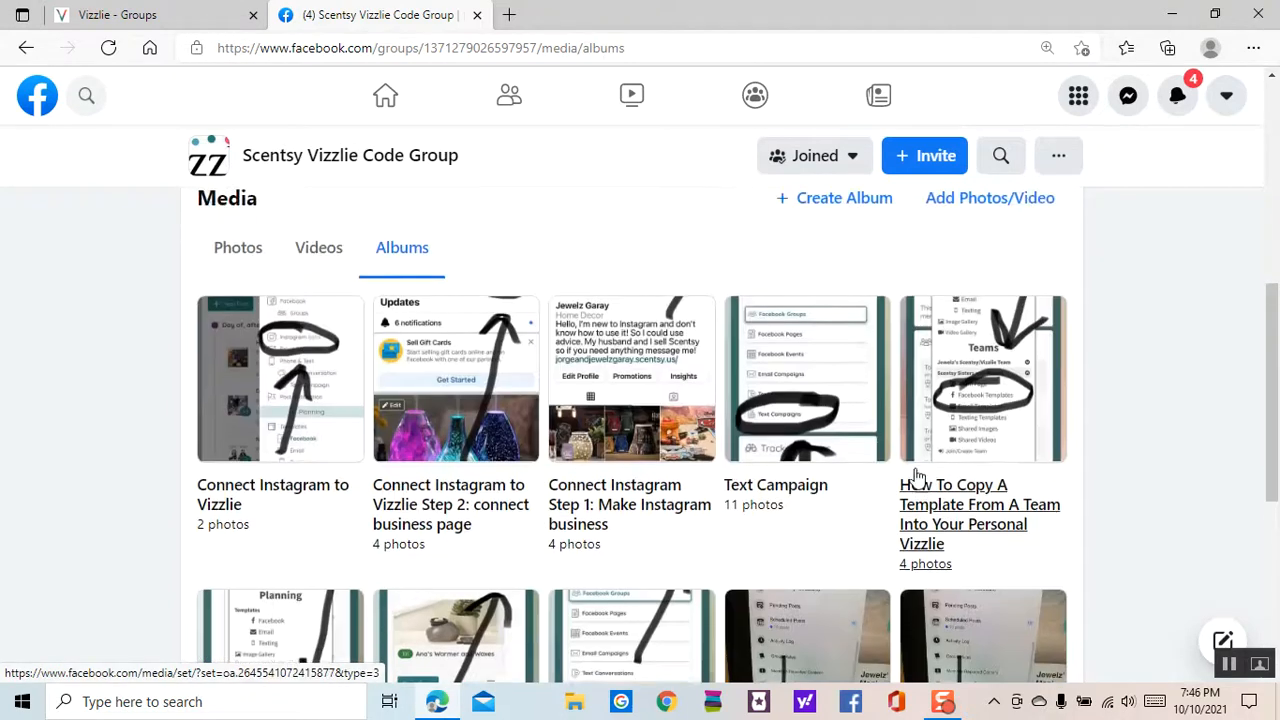
{"action": "scroll", "coordinate": [870, 455], "scroll_direction": "down", "scroll_amount": 4}
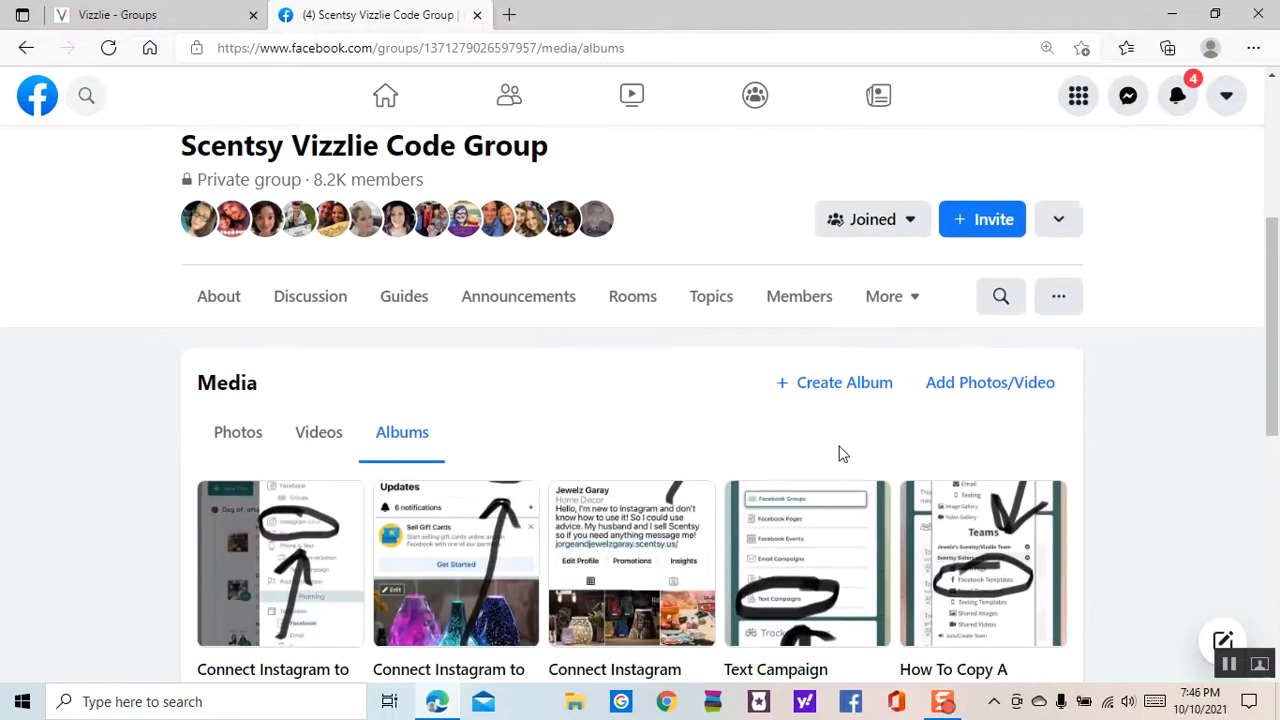
Close the Facebook group page and review the Mock Party Online Social overview and scheduling options in Vizzlie
{"action": "left_click", "coordinate": [478, 15]}
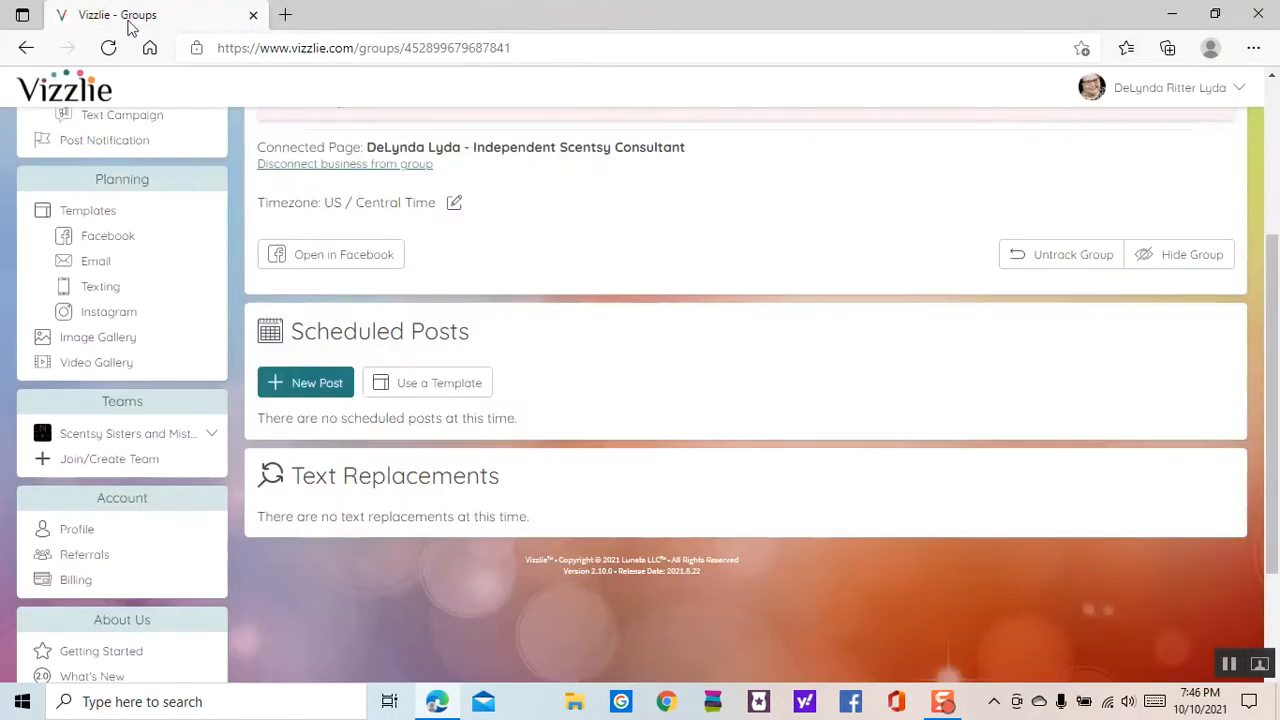
{"action": "scroll", "coordinate": [674, 385], "scroll_direction": "up", "scroll_amount": 3}
{"action": "scroll", "coordinate": [676, 378], "scroll_direction": "down", "scroll_amount": 2}
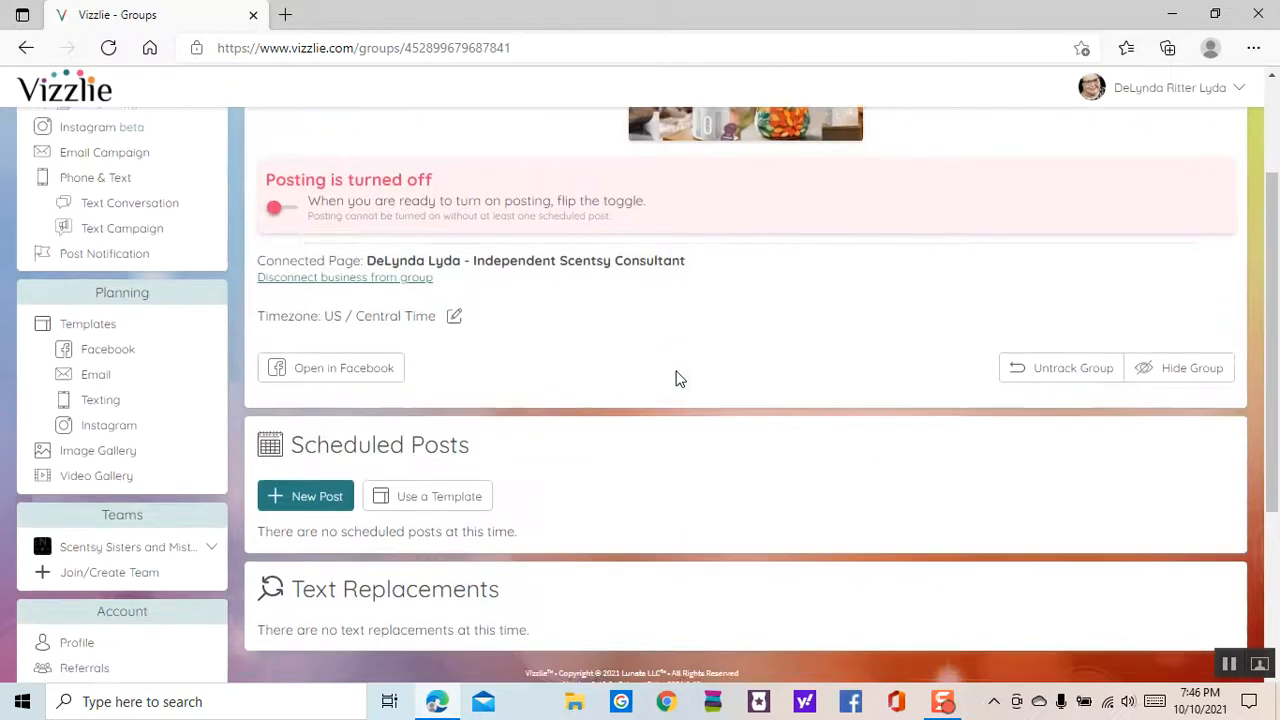
{"action": "scroll", "coordinate": [676, 378], "scroll_direction": "up", "scroll_amount": 2}
{"action": "scroll", "coordinate": [676, 378], "scroll_direction": "down", "scroll_amount": 2}
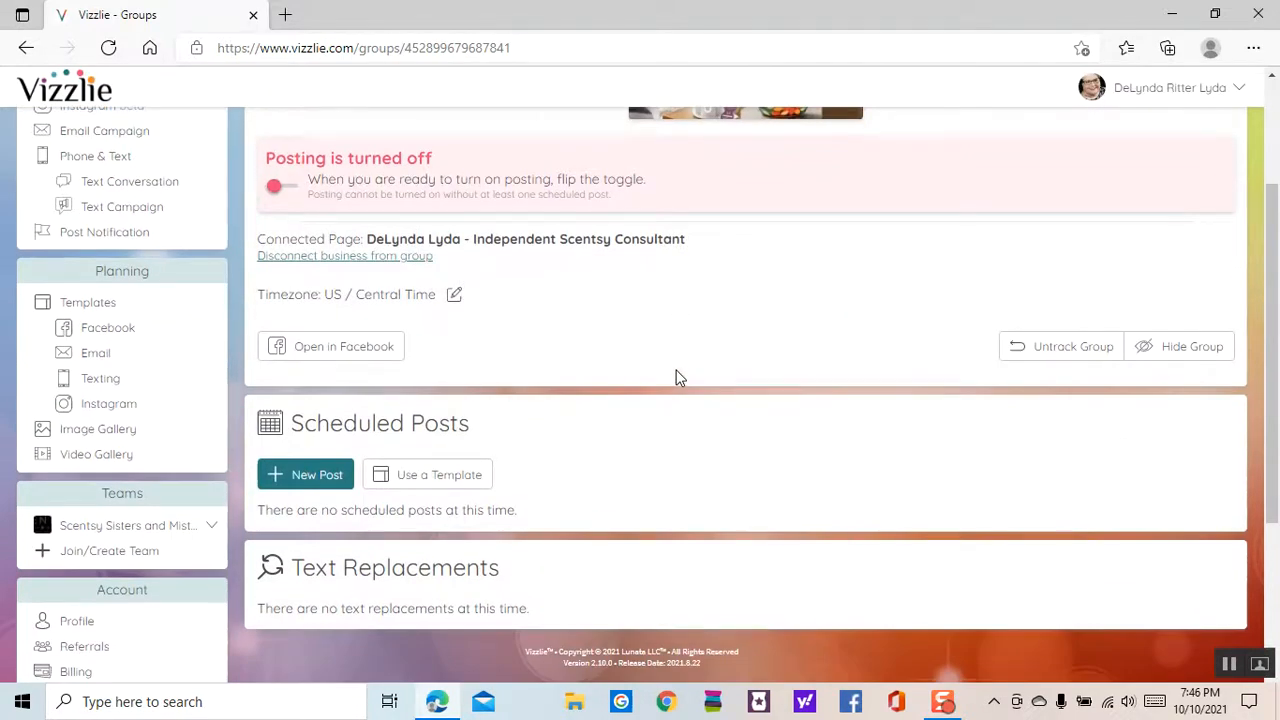
{"action": "scroll", "coordinate": [676, 378], "scroll_direction": "up", "scroll_amount": 2}
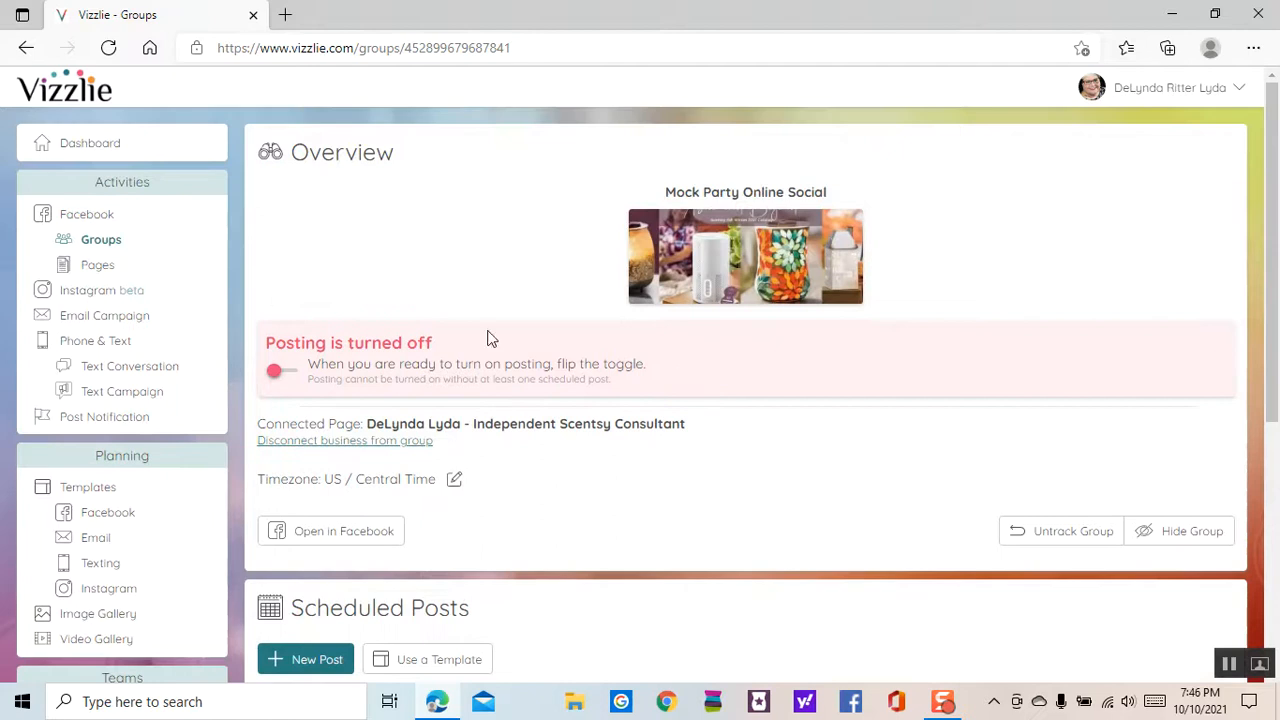
Go to the Facebook templates and view where a template share code is imported, without importing one
{"action": "left_click", "coordinate": [100, 241]}
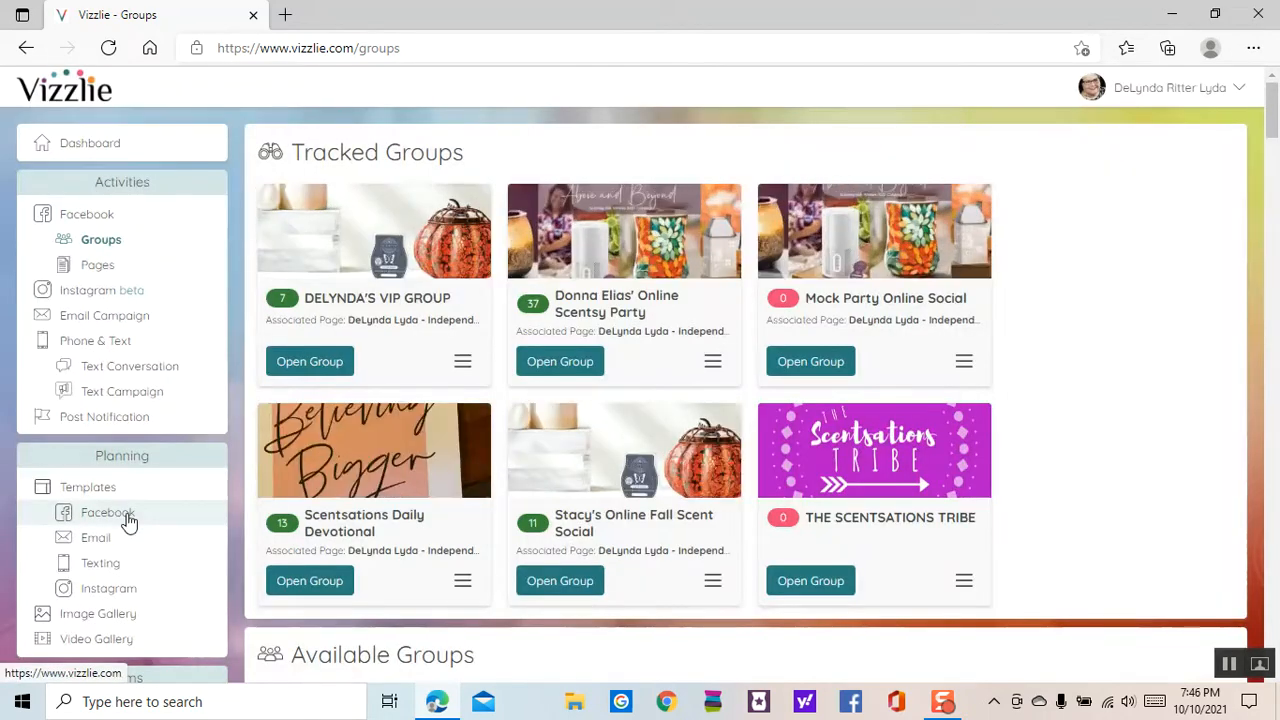
{"action": "left_click", "coordinate": [127, 517]}
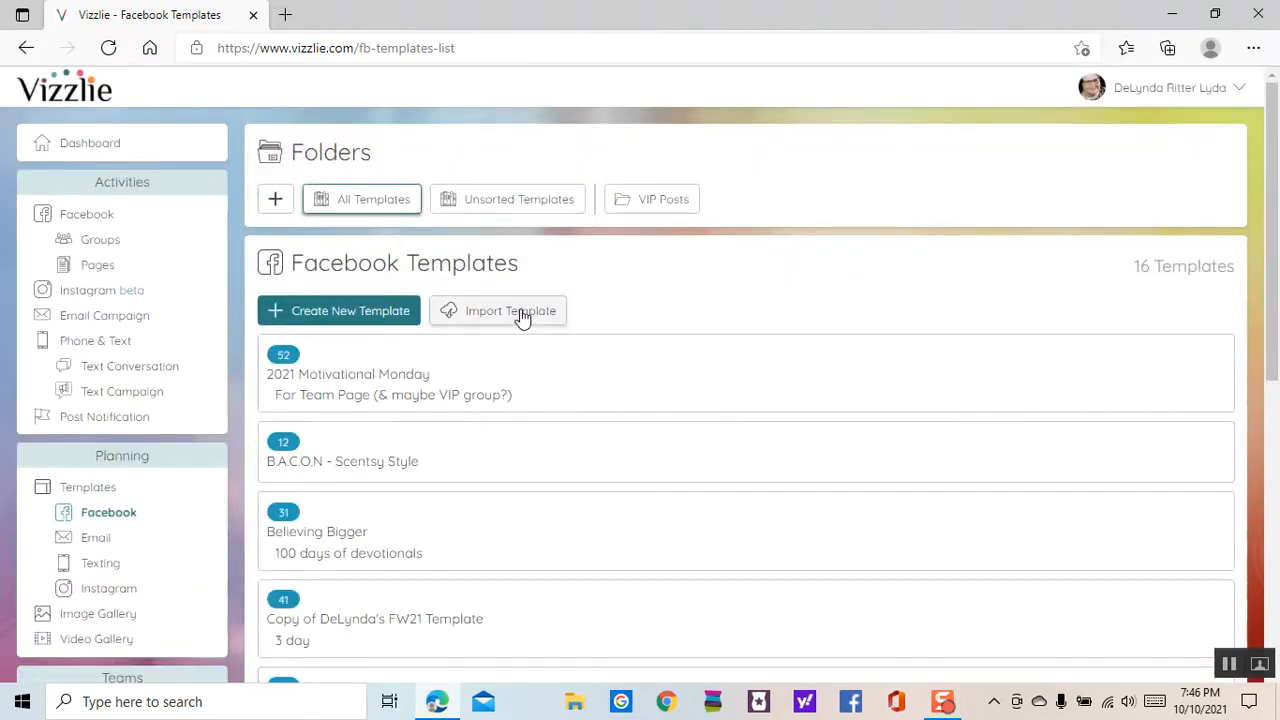
{"action": "left_click", "coordinate": [522, 314]}
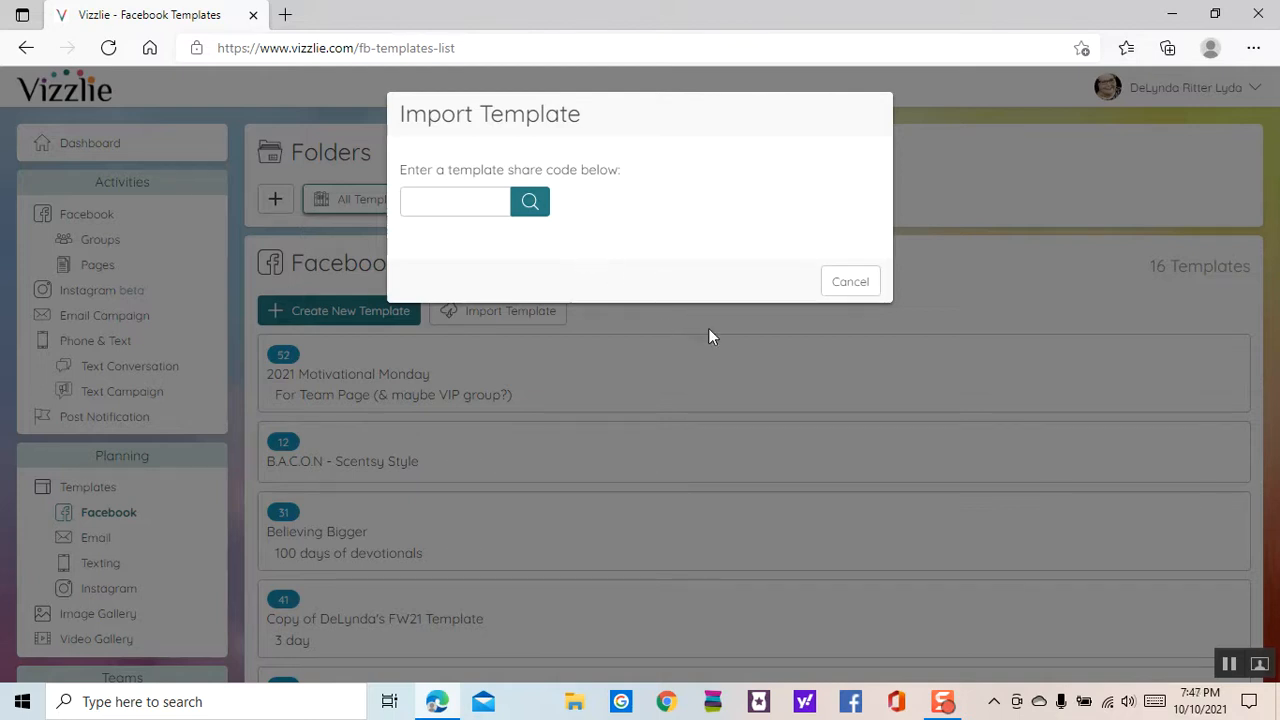
{"action": "left_click", "coordinate": [864, 282]}
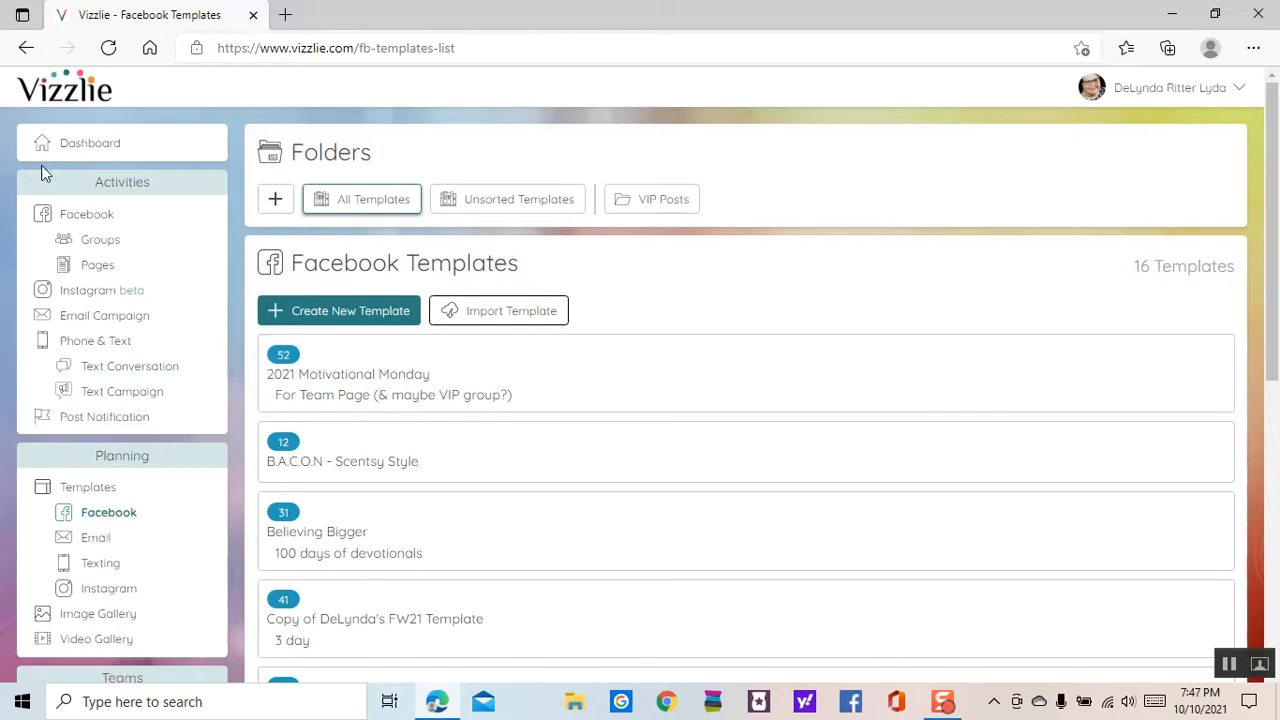
Return to the tracked groups and open the Mock Party Online Social group
{"action": "left_click", "coordinate": [98, 242]}
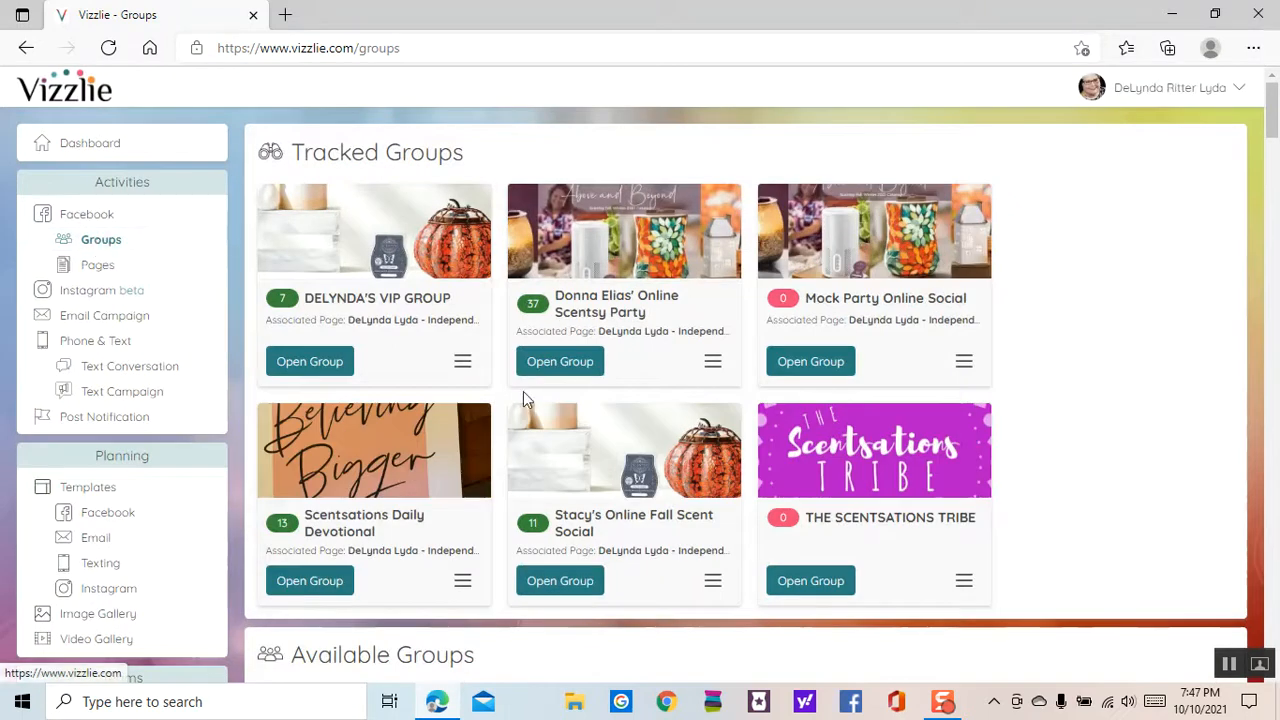
{"action": "scroll", "coordinate": [523, 398], "scroll_direction": "down", "scroll_amount": 2}
{"action": "scroll", "coordinate": [522, 398], "scroll_direction": "up", "scroll_amount": 2}
{"action": "left_click", "coordinate": [813, 366]}
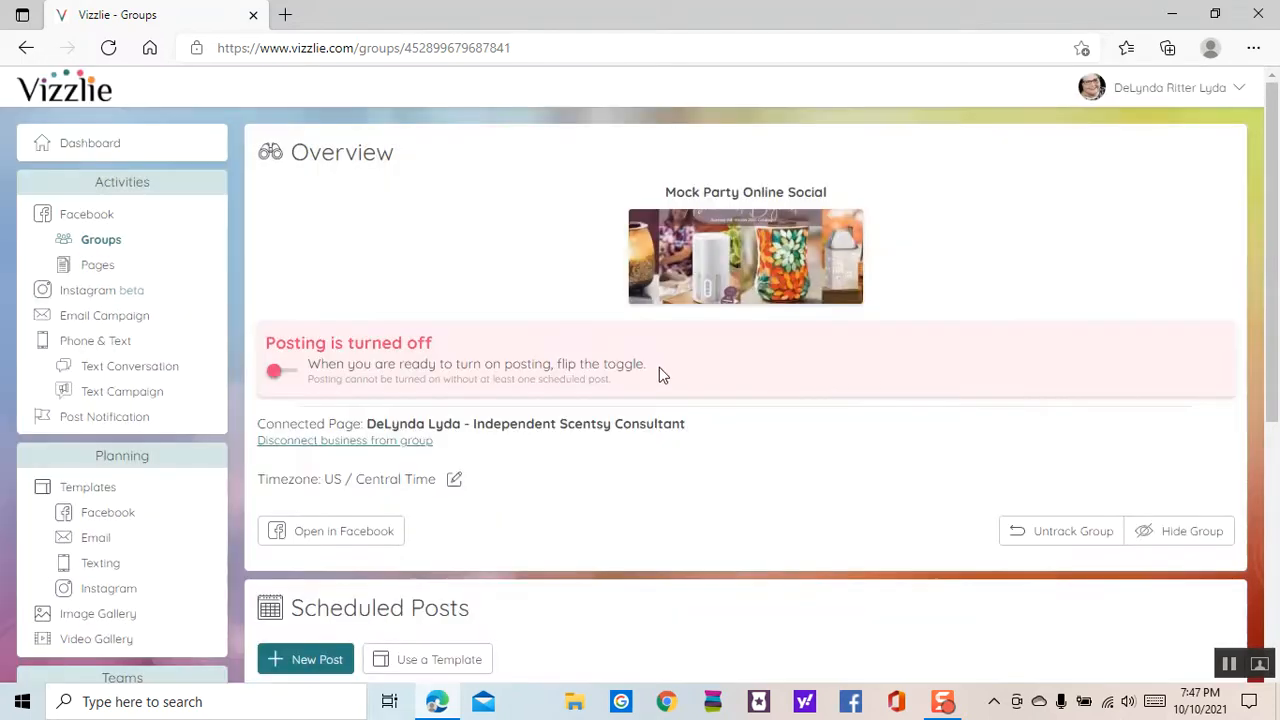
Load all posts from the consultant's original 3-day FW21 Template into the group's scheduled posts, starting Oct 11, 2021
{"action": "scroll", "coordinate": [661, 370], "scroll_direction": "down", "scroll_amount": 2}
{"action": "left_click", "coordinate": [453, 480]}
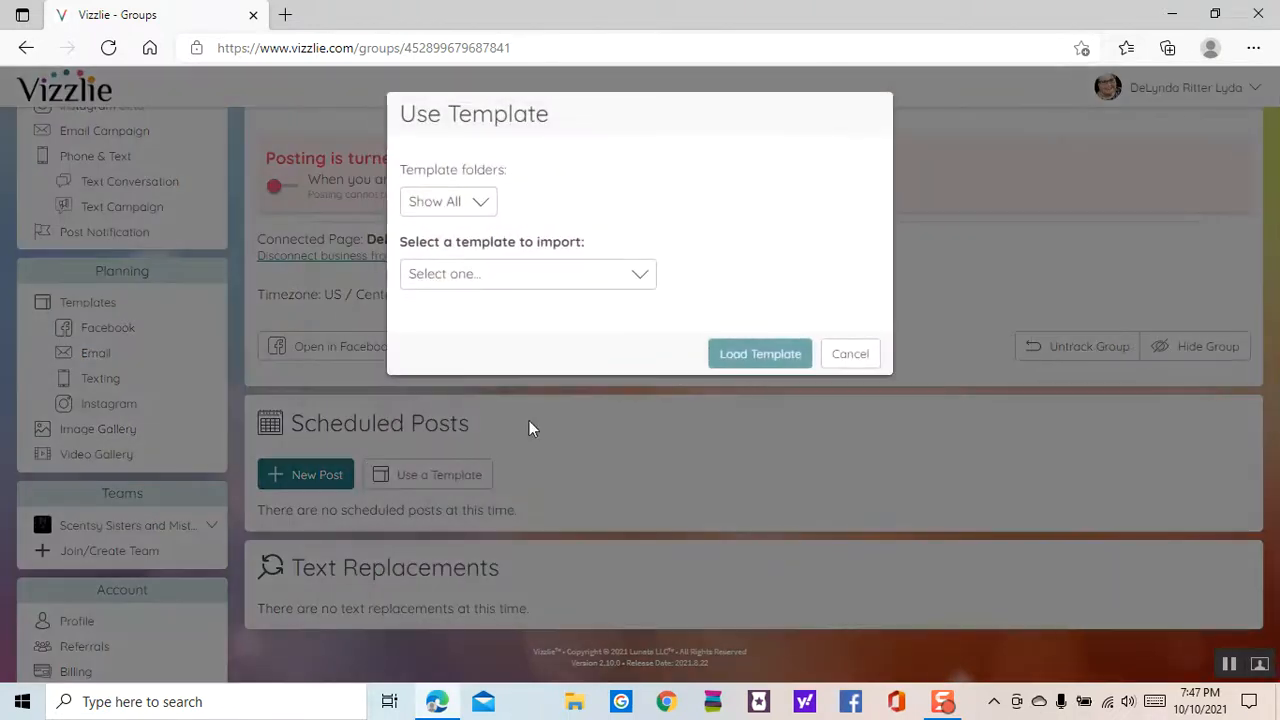
{"action": "left_click", "coordinate": [637, 280]}
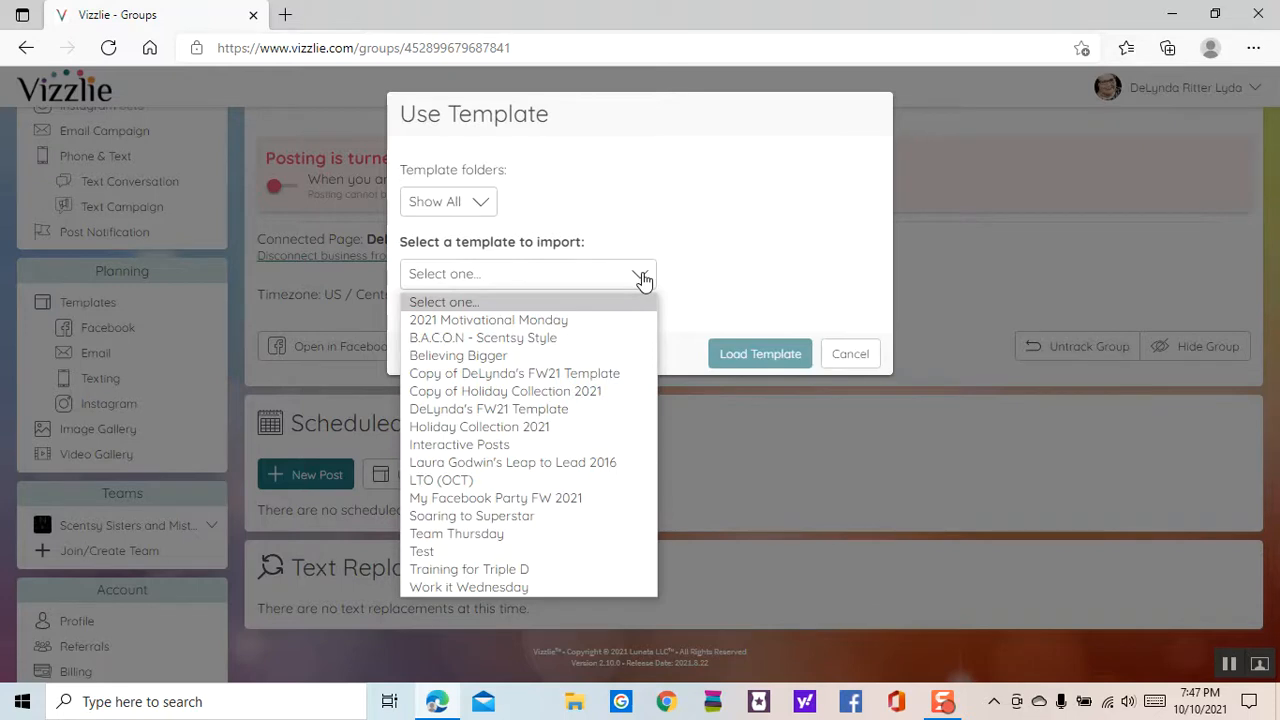
{"action": "left_click", "coordinate": [541, 411]}
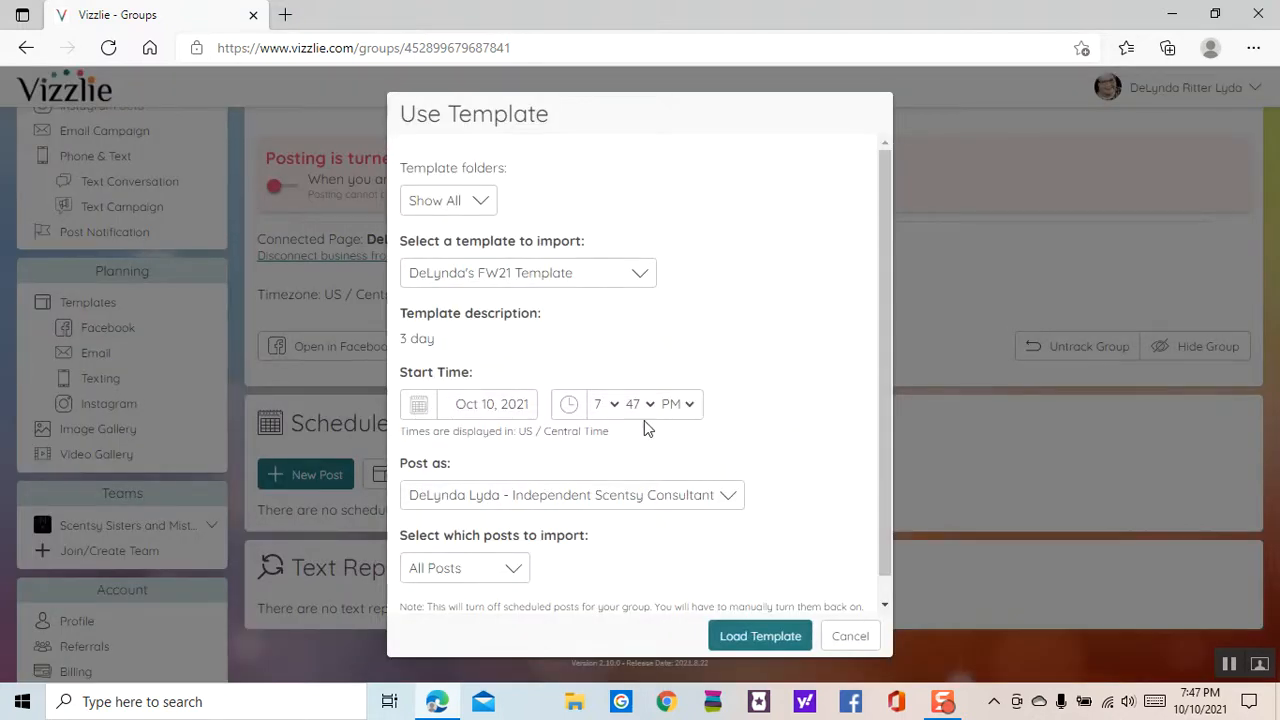
{"action": "left_click", "coordinate": [420, 408]}
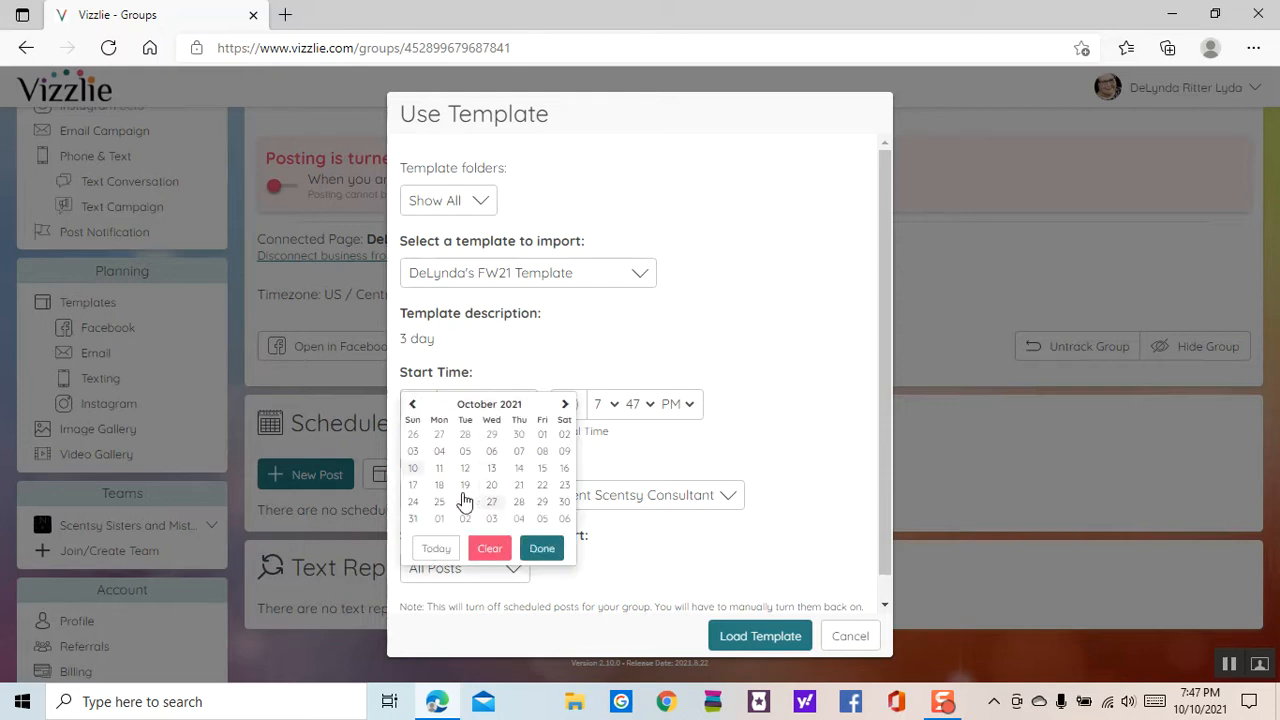
{"action": "left_click", "coordinate": [439, 468]}
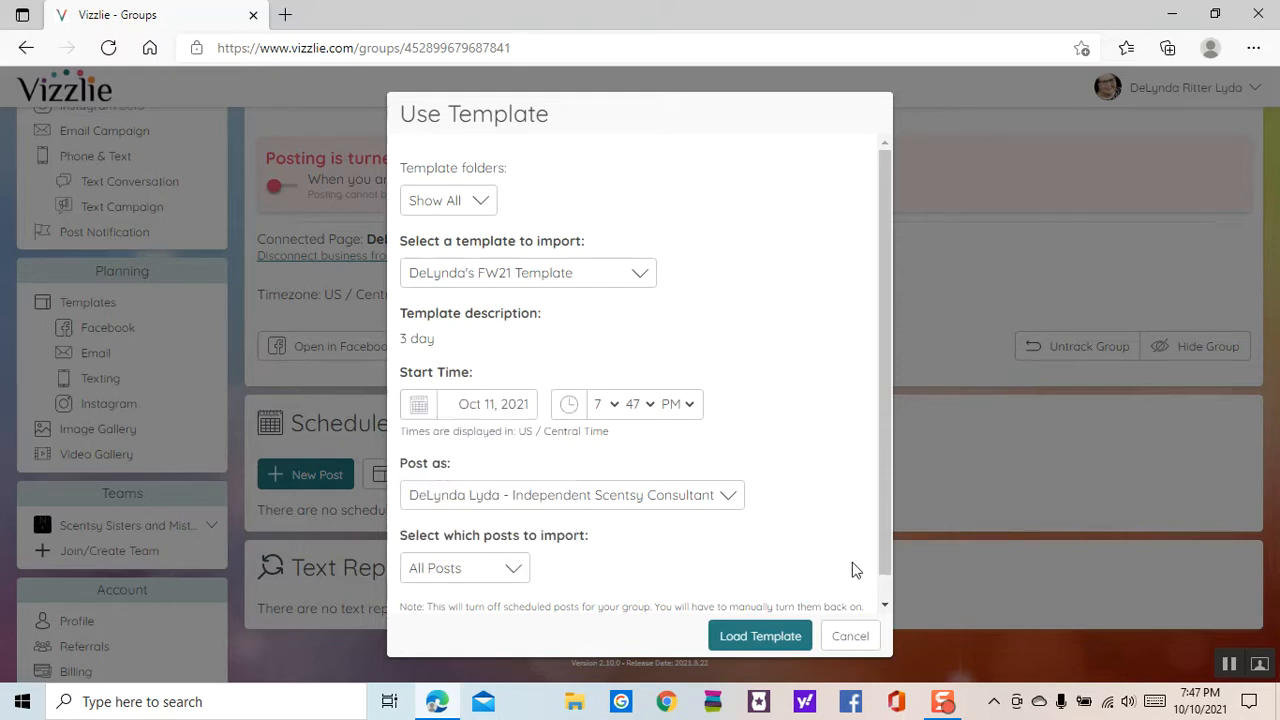
{"action": "left_click", "coordinate": [672, 412]}
{"action": "left_click", "coordinate": [675, 437]}
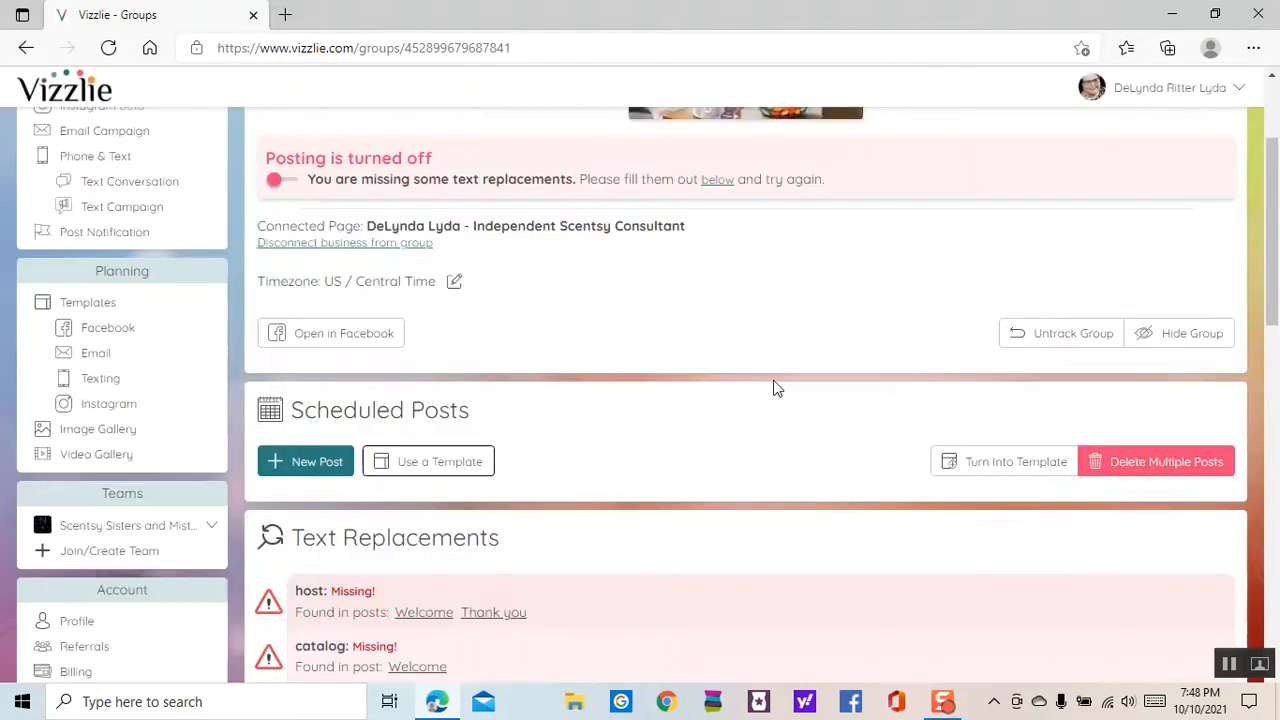
Review the group's scheduled posts for October 11th to 13th, 2021, its posting status and the text replacements list
{"action": "scroll", "coordinate": [775, 387], "scroll_direction": "down", "scroll_amount": 5}
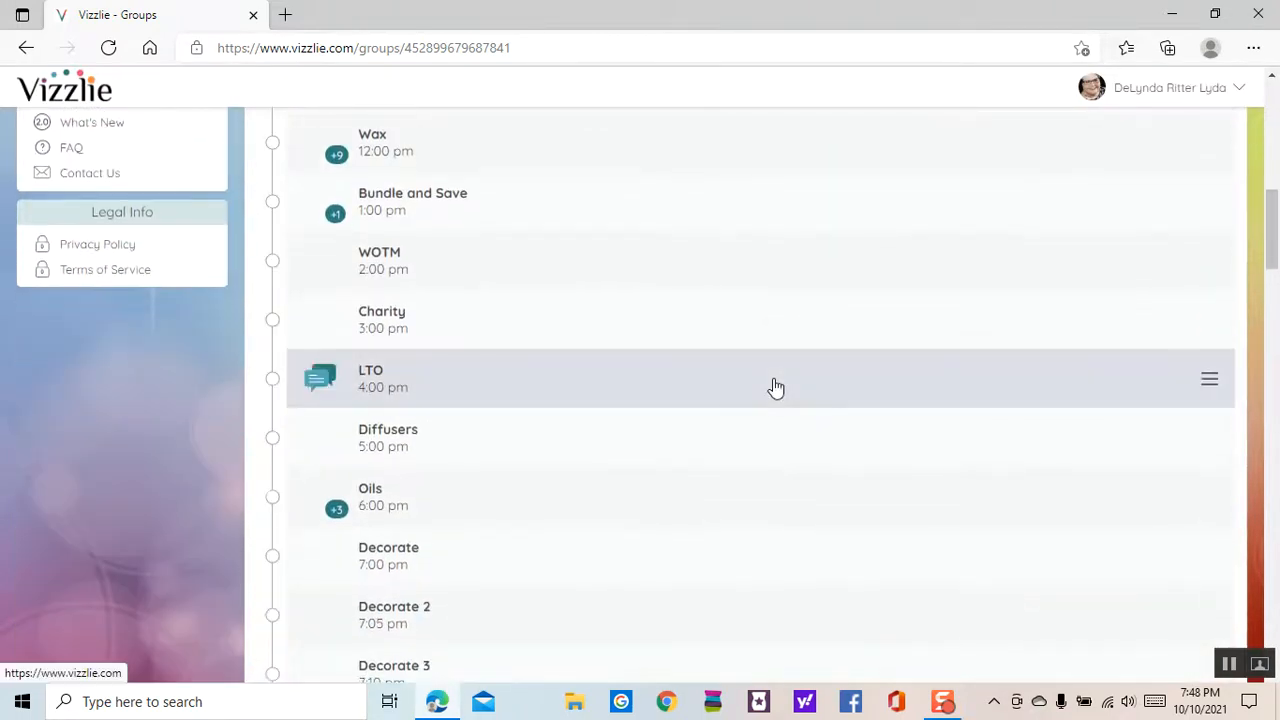
{"action": "scroll", "coordinate": [776, 388], "scroll_direction": "up", "scroll_amount": 4}
{"action": "scroll", "coordinate": [776, 388], "scroll_direction": "down", "scroll_amount": 8}
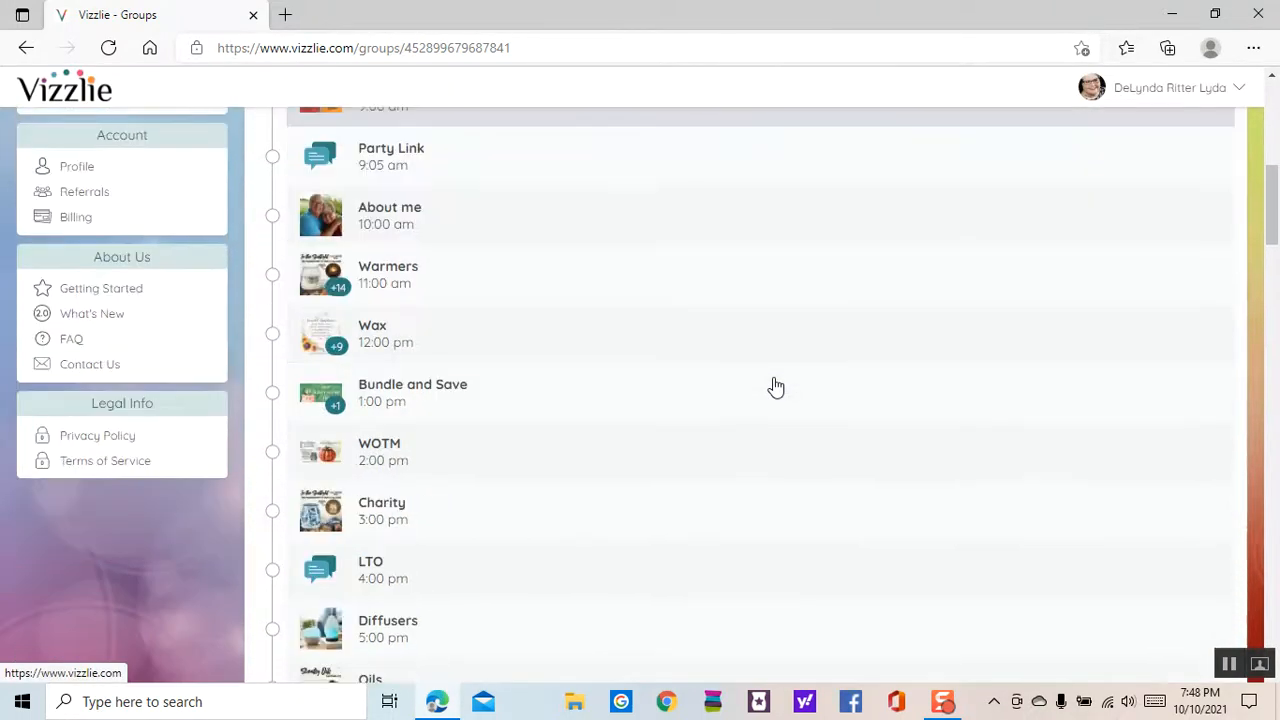
{"action": "scroll", "coordinate": [776, 388], "scroll_direction": "down", "scroll_amount": 11}
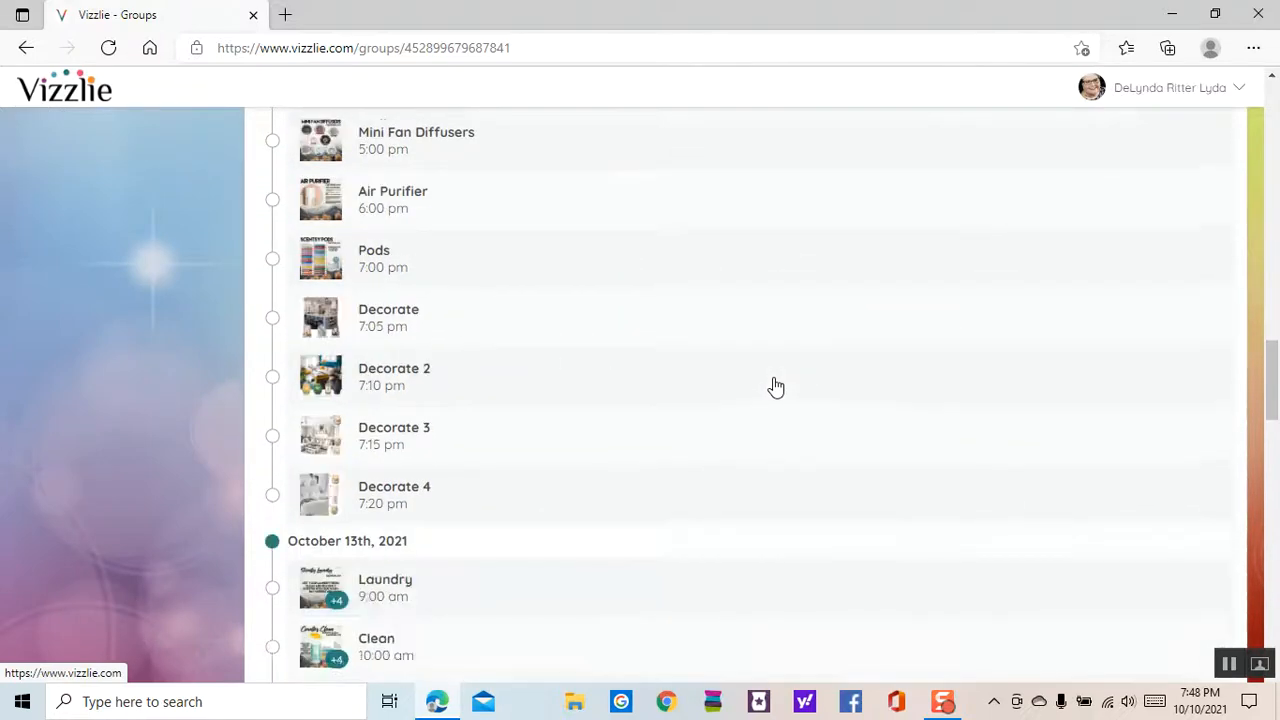
{"action": "scroll", "coordinate": [773, 388], "scroll_direction": "down", "scroll_amount": 6}
{"action": "scroll", "coordinate": [773, 385], "scroll_direction": "up", "scroll_amount": 4}
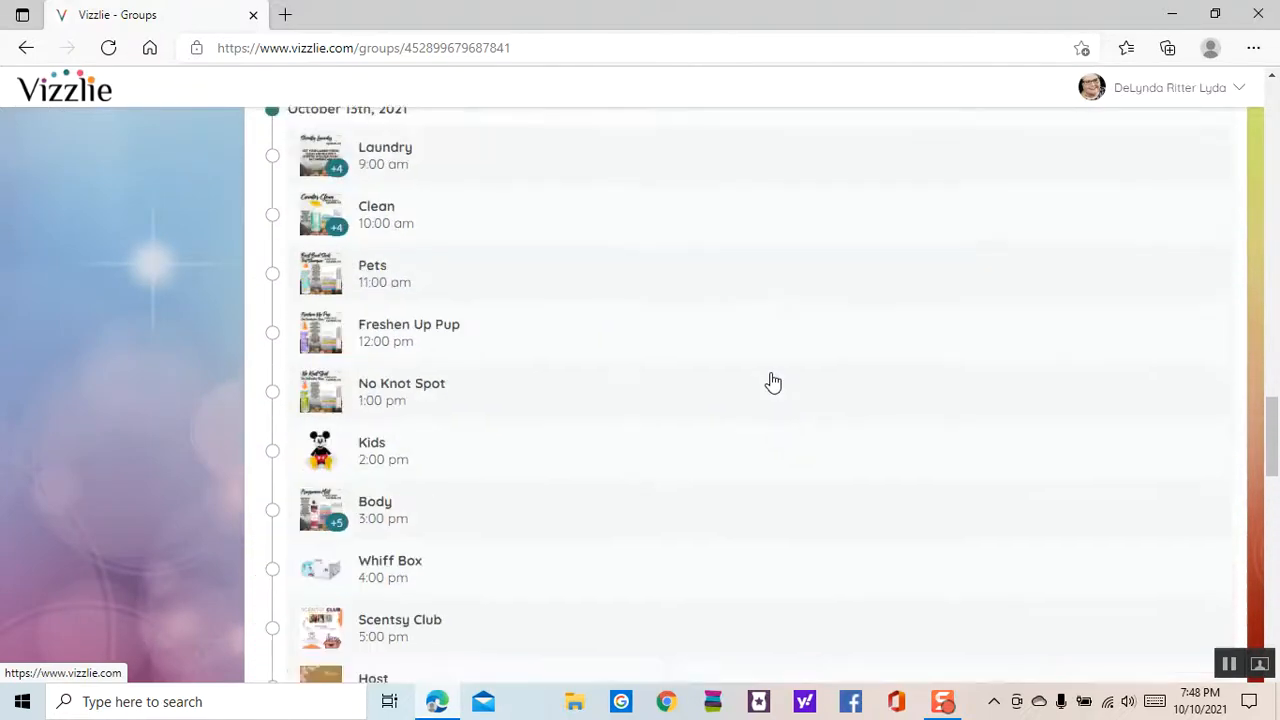
{"action": "scroll", "coordinate": [770, 375], "scroll_direction": "down", "scroll_amount": 3}
{"action": "scroll", "coordinate": [757, 350], "scroll_direction": "up", "scroll_amount": 18}
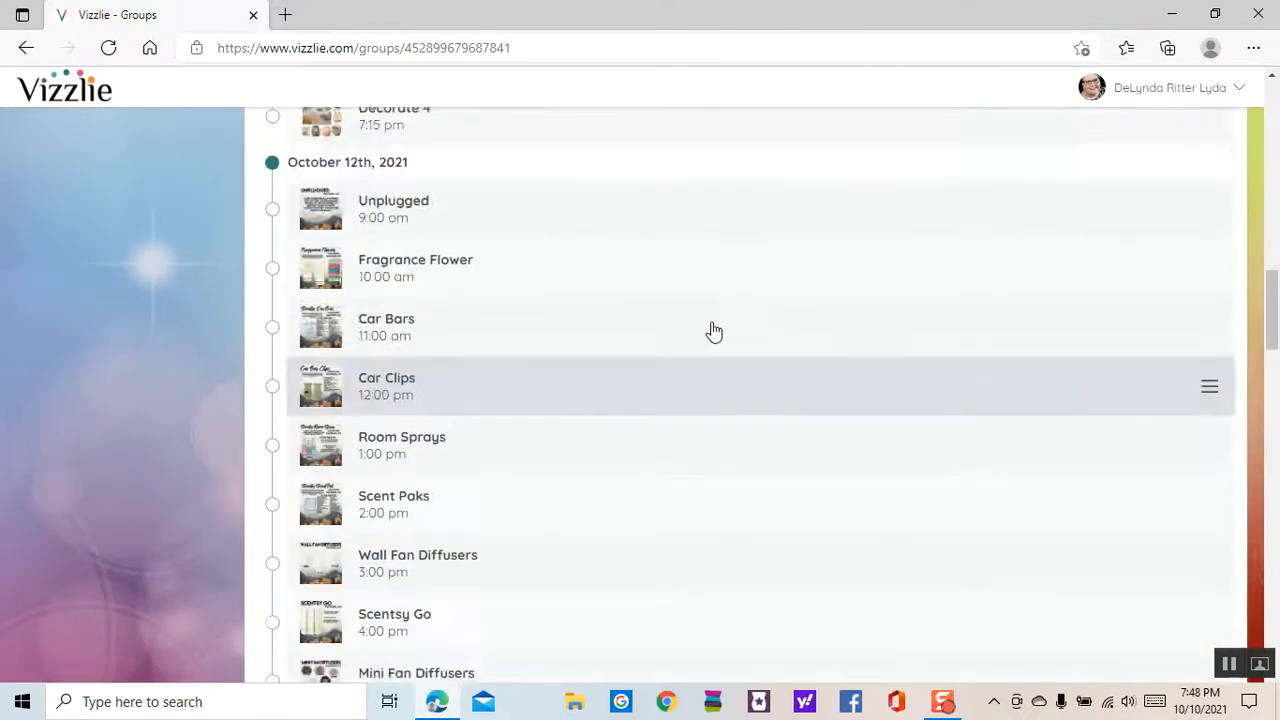
{"action": "scroll", "coordinate": [660, 340], "scroll_direction": "up", "scroll_amount": 10}
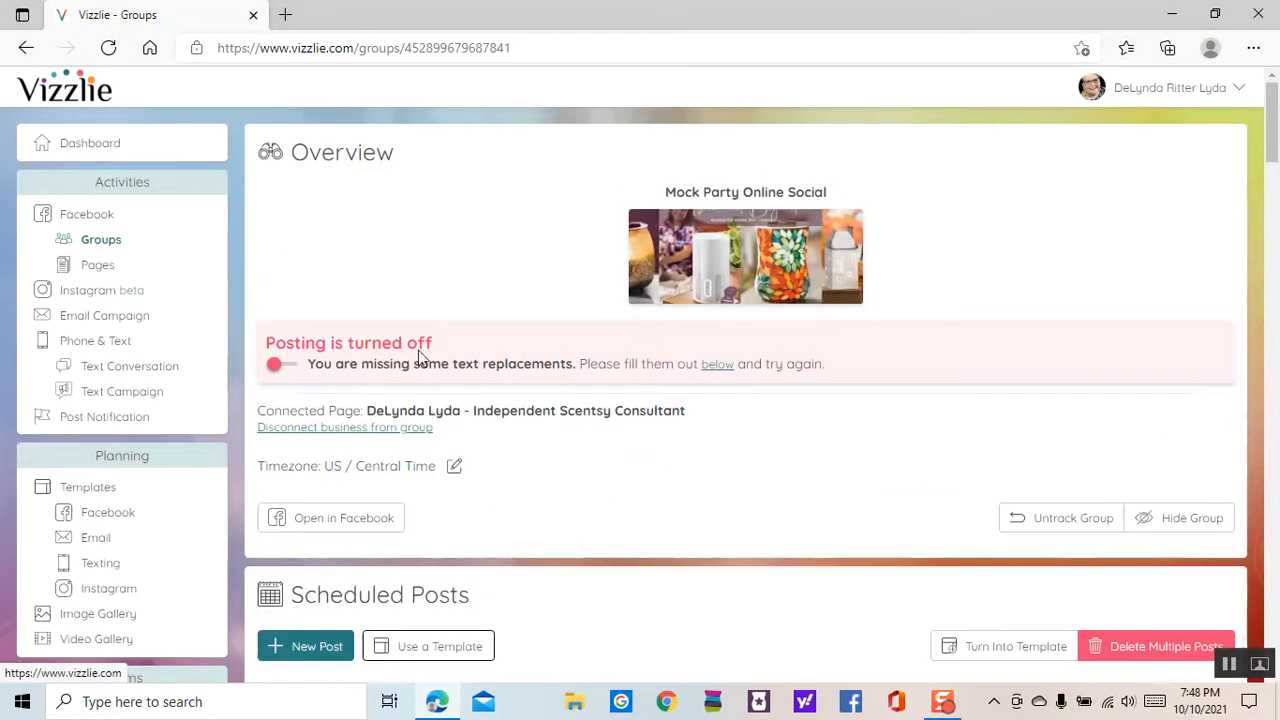
{"action": "scroll", "coordinate": [715, 449], "scroll_direction": "down", "scroll_amount": 20}
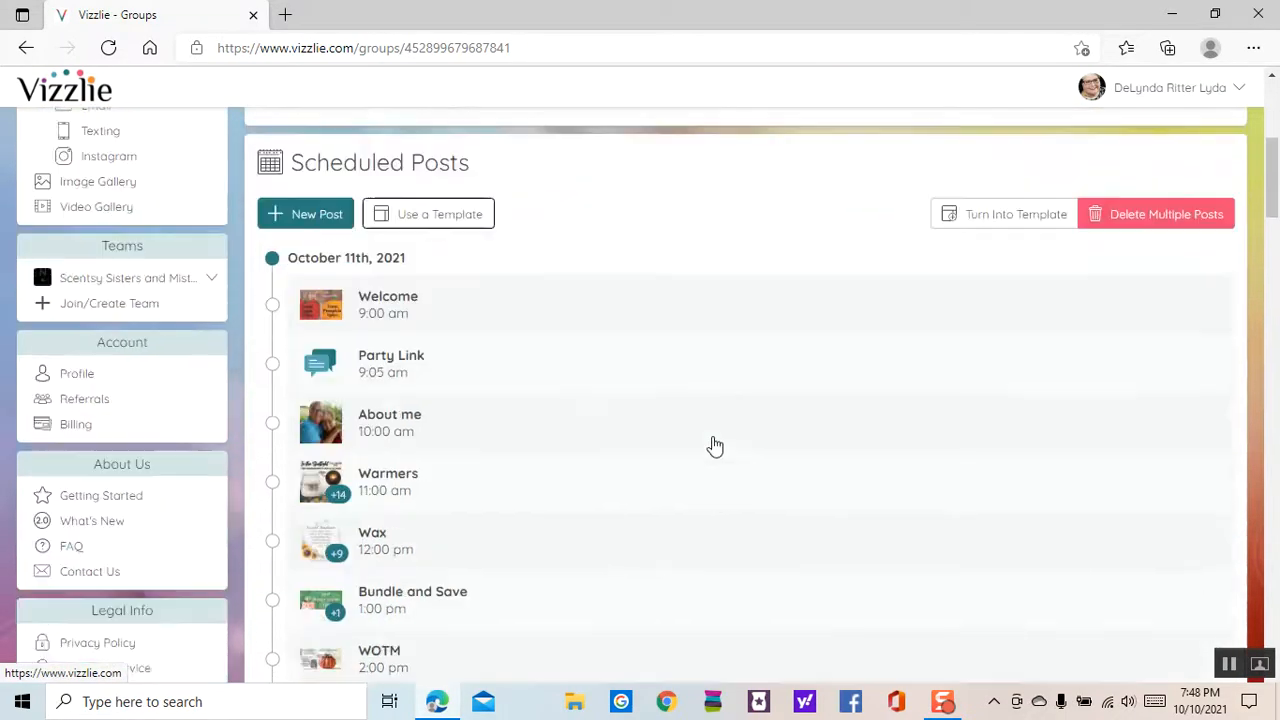
{"action": "scroll", "coordinate": [715, 446], "scroll_direction": "down", "scroll_amount": 15}
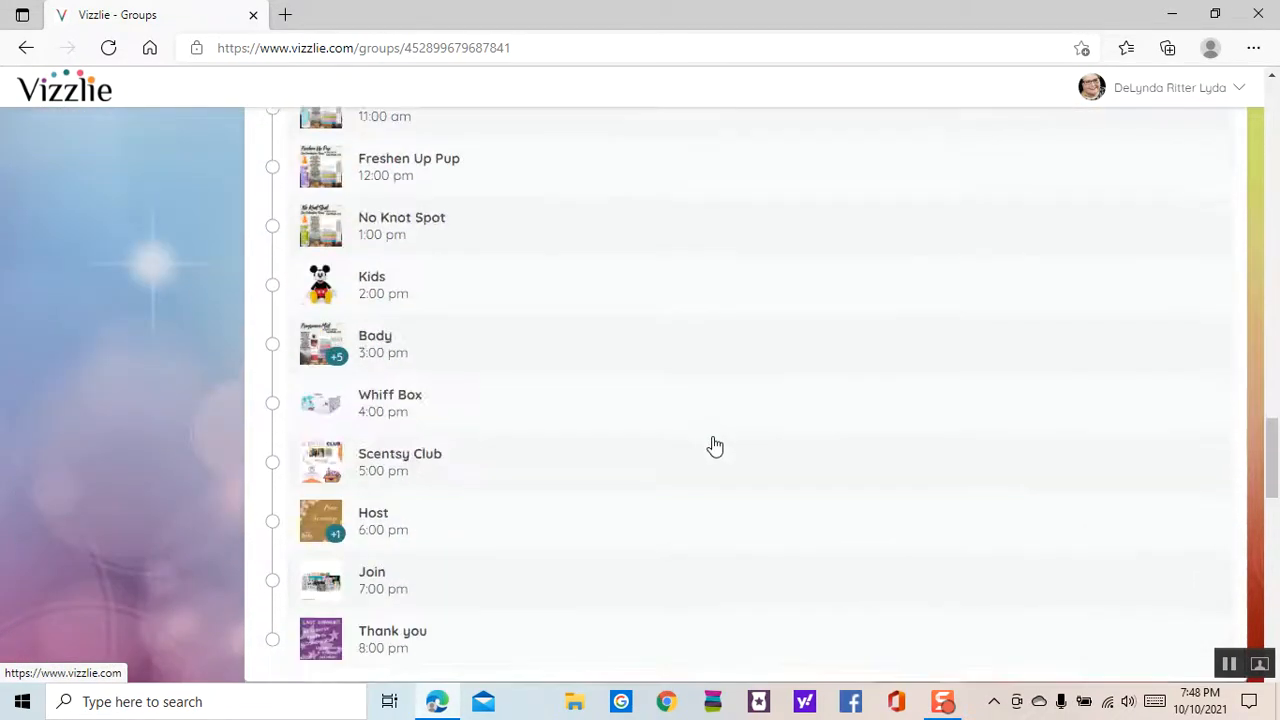
{"action": "scroll", "coordinate": [715, 446], "scroll_direction": "down", "scroll_amount": 1}
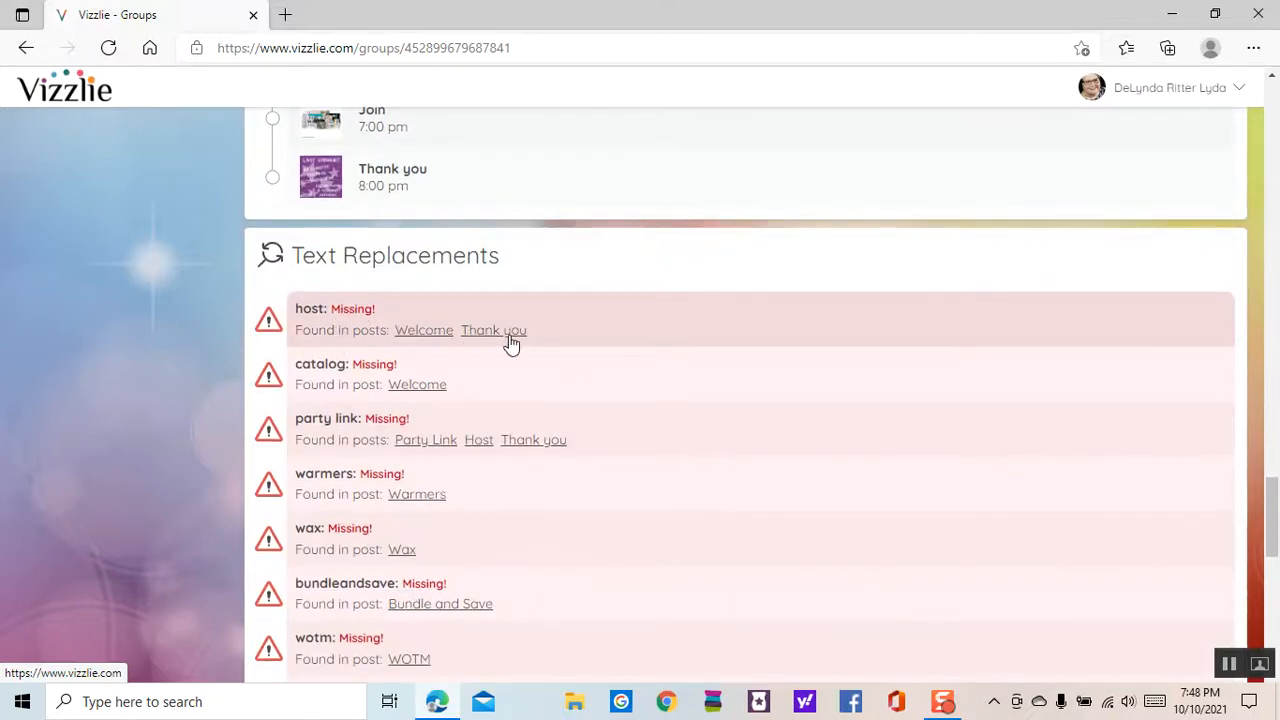
{"action": "scroll", "coordinate": [740, 486], "scroll_direction": "up", "scroll_amount": 12}
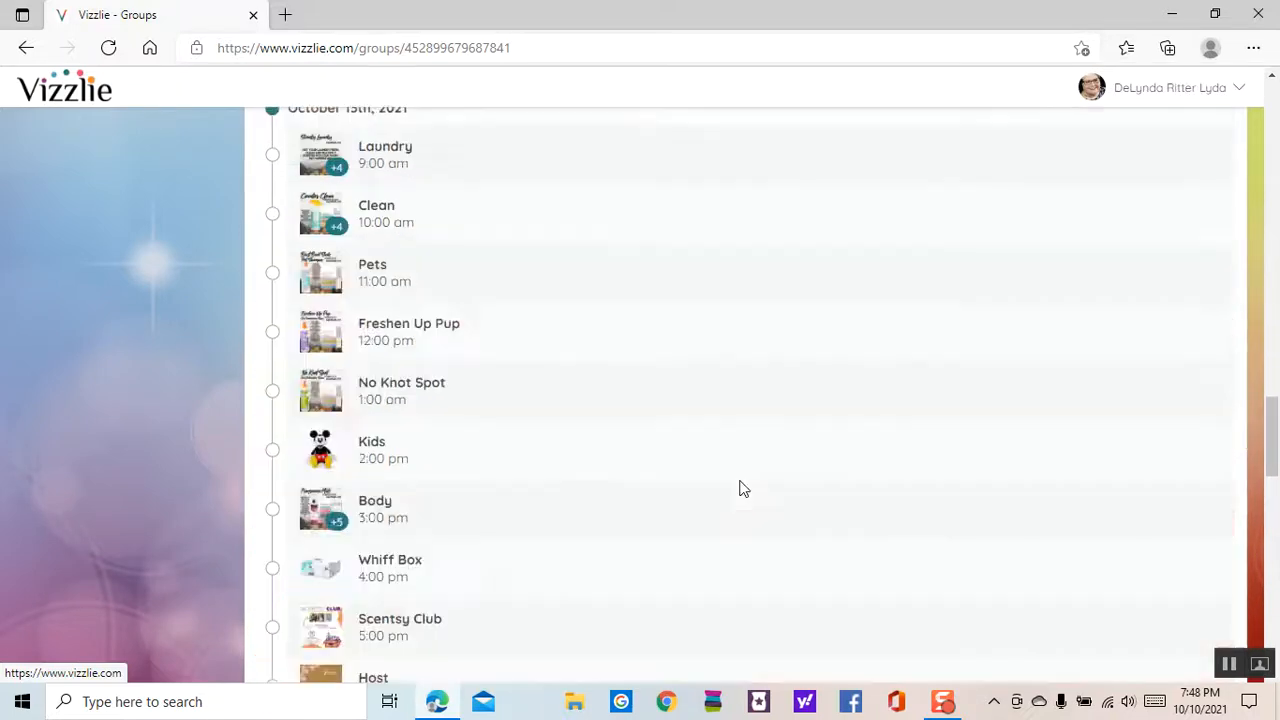
{"action": "scroll", "coordinate": [741, 473], "scroll_direction": "up", "scroll_amount": 20}
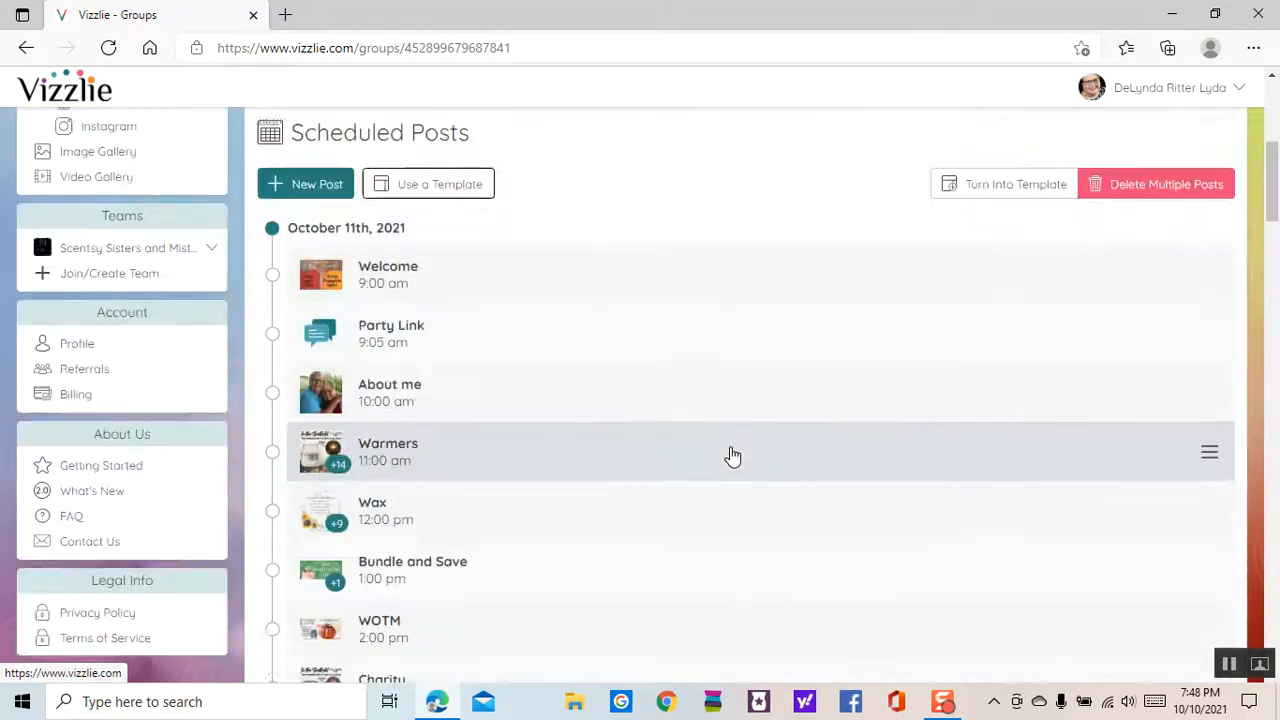
Open the Welcome post for editing, review its text, replacement placeholders and attached image, and close it without changes
{"action": "scroll", "coordinate": [729, 457], "scroll_direction": "down", "scroll_amount": 1}
{"action": "left_click", "coordinate": [391, 457]}
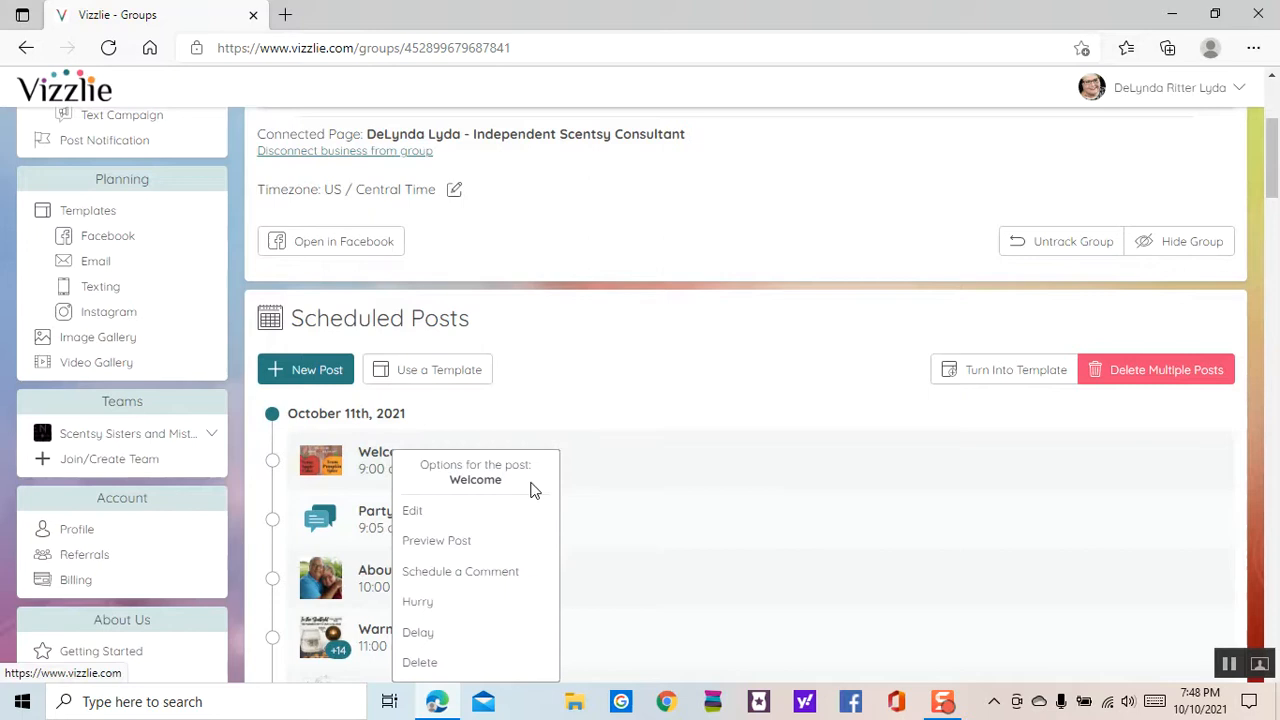
{"action": "scroll", "coordinate": [771, 491], "scroll_direction": "down", "scroll_amount": 2}
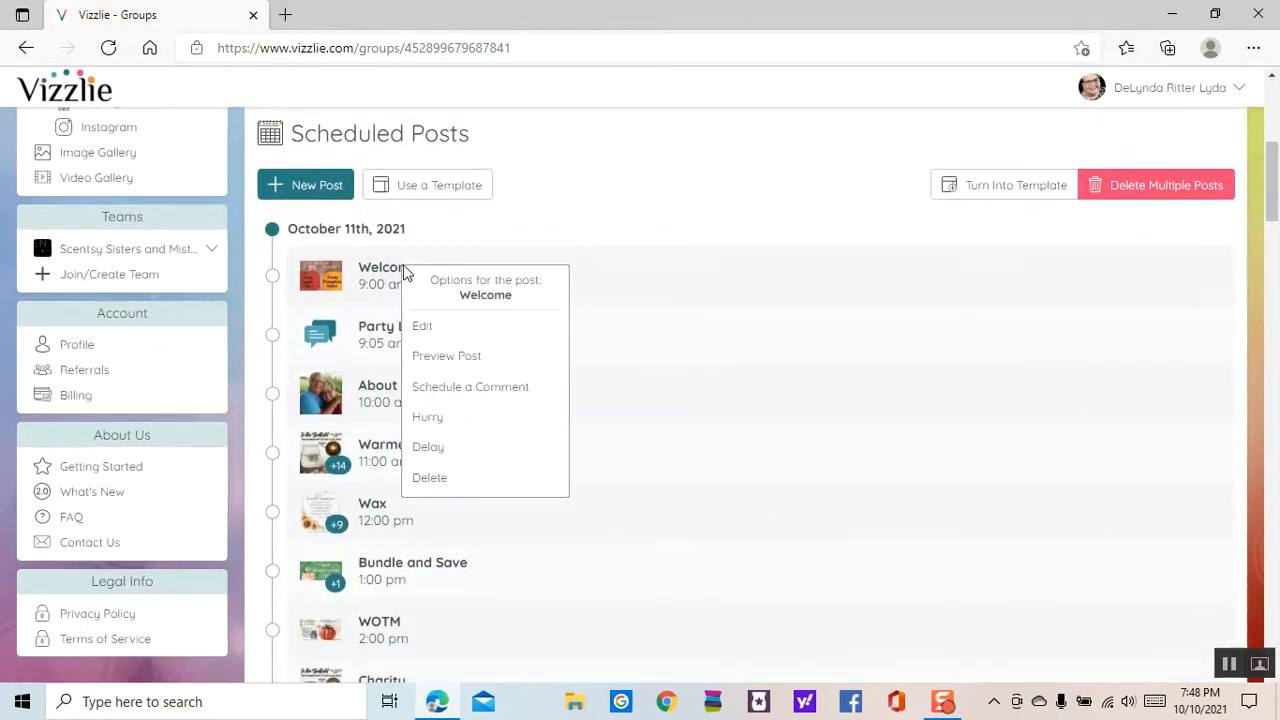
{"action": "left_click", "coordinate": [423, 327]}
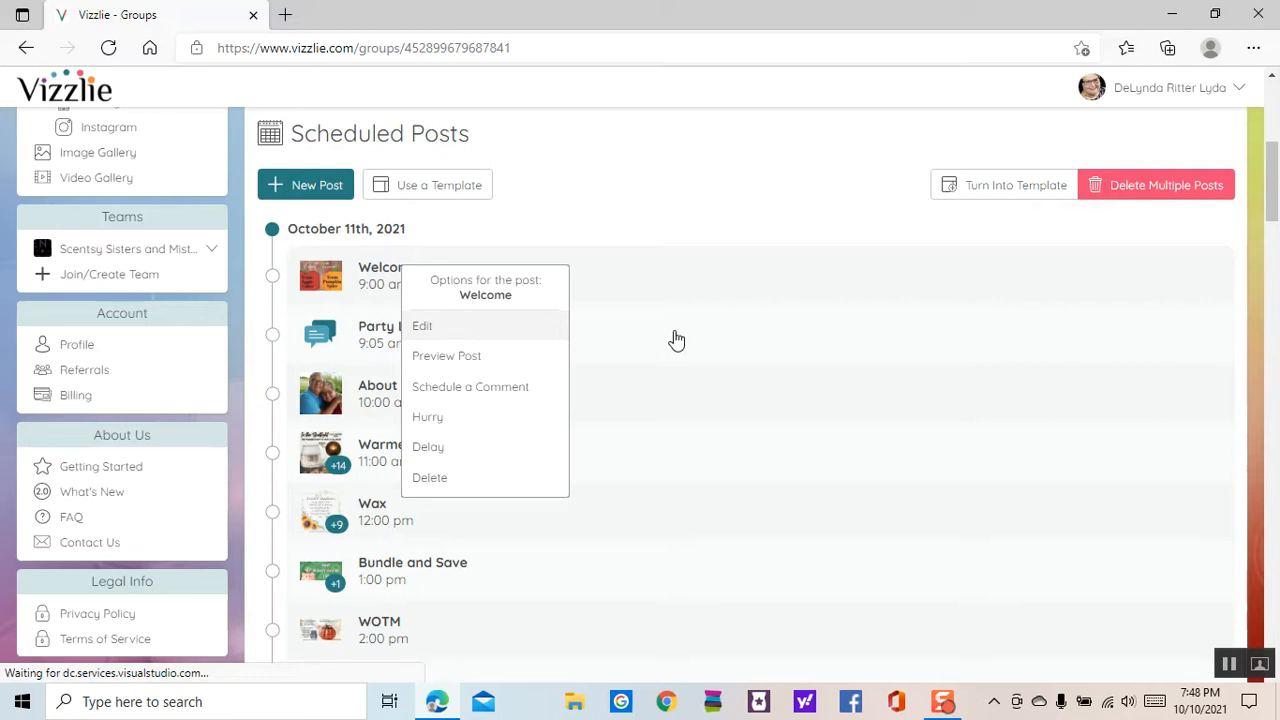
{"action": "left_click", "coordinate": [421, 325]}
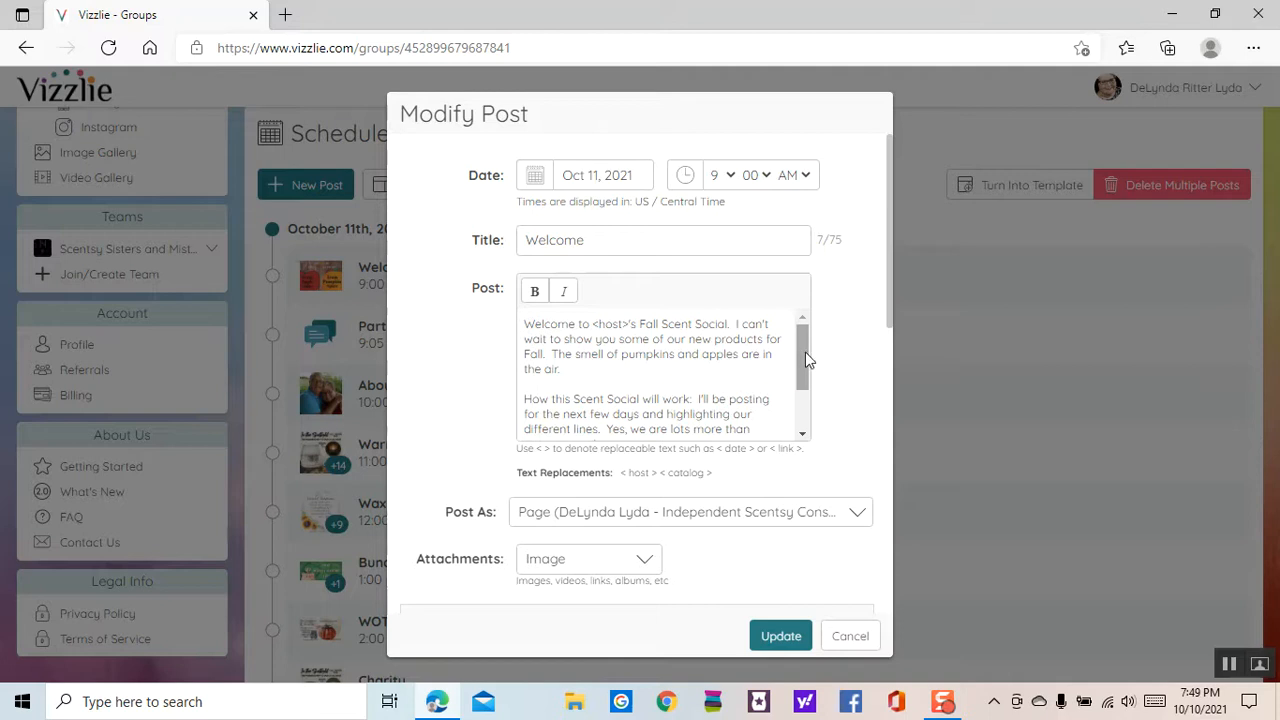
{"action": "left_click_drag", "start_coordinate": [810, 358], "coordinate": [800, 424]}
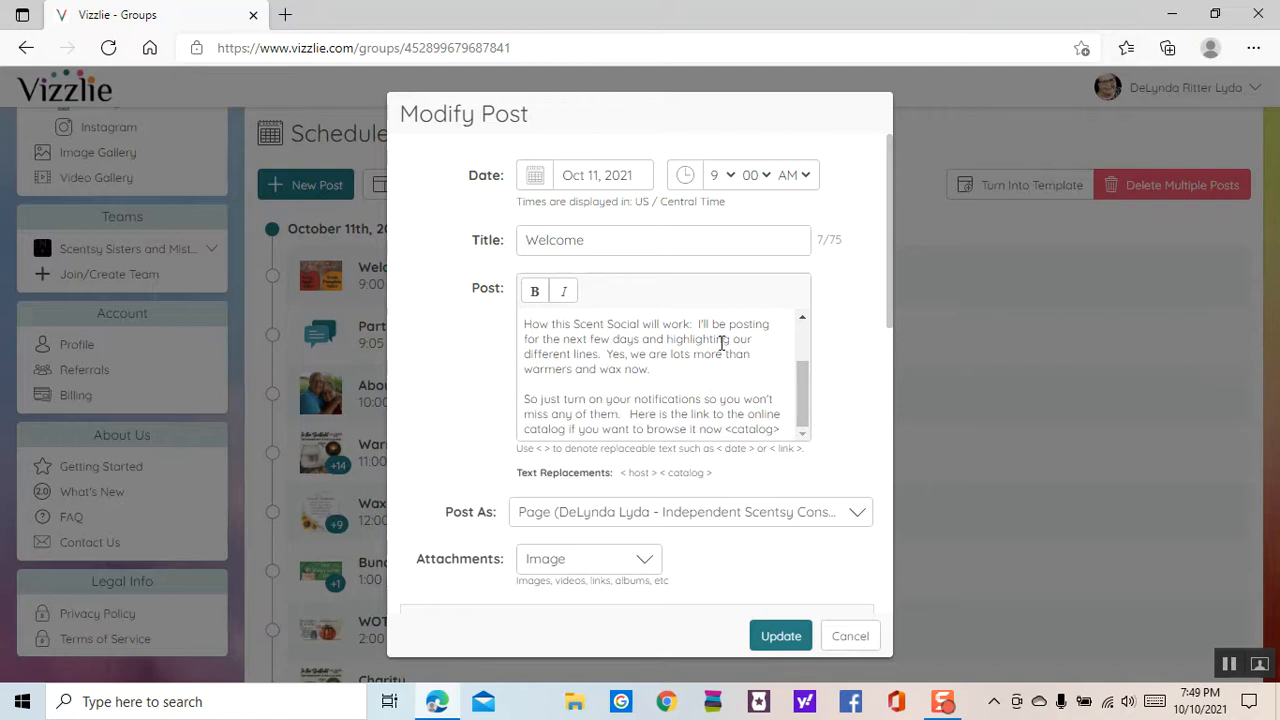
{"action": "scroll", "coordinate": [721, 343], "scroll_direction": "down", "scroll_amount": 2}
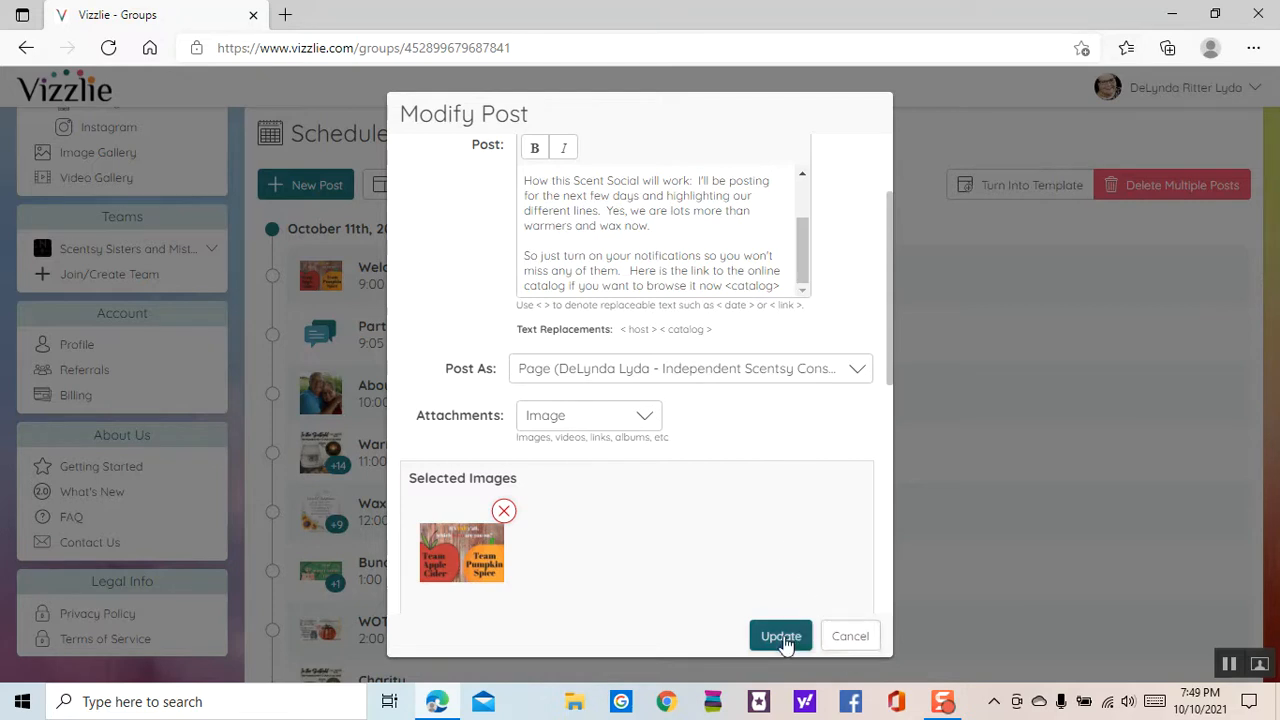
{"action": "left_click", "coordinate": [852, 637]}
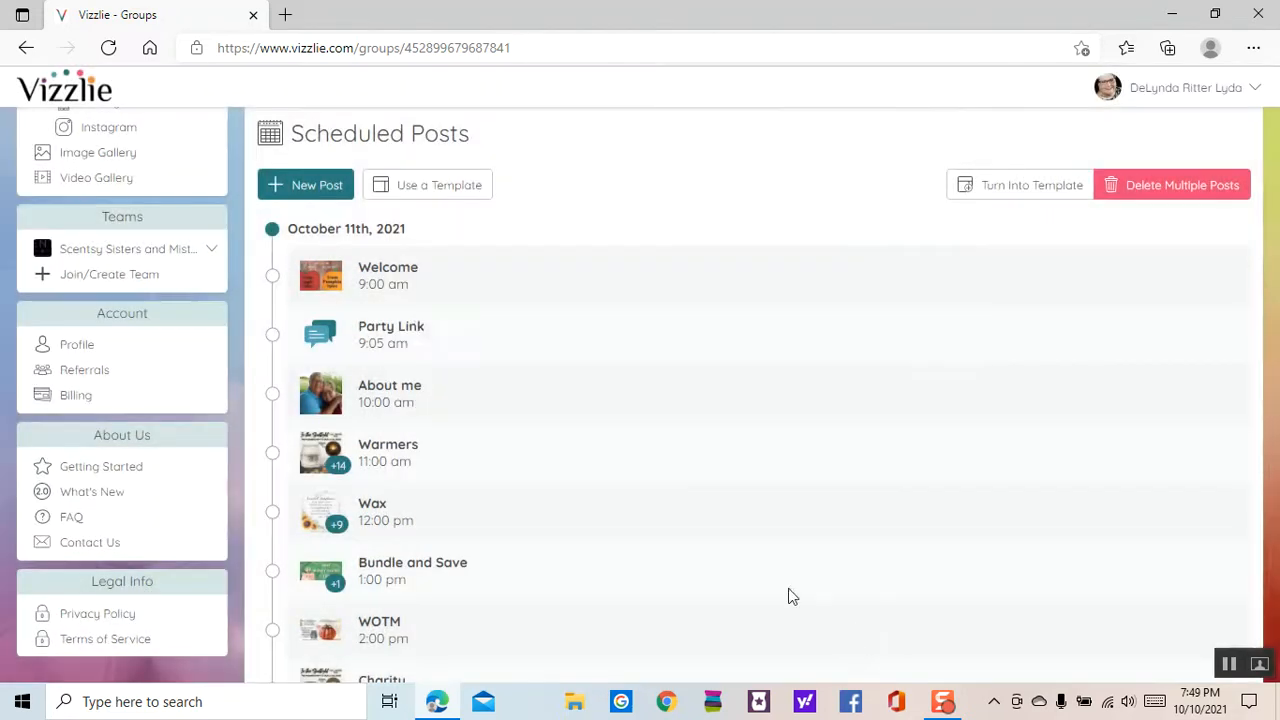
Open the Party Link post for editing, review its message and placeholder, and close it without changes
{"action": "left_click", "coordinate": [408, 334]}
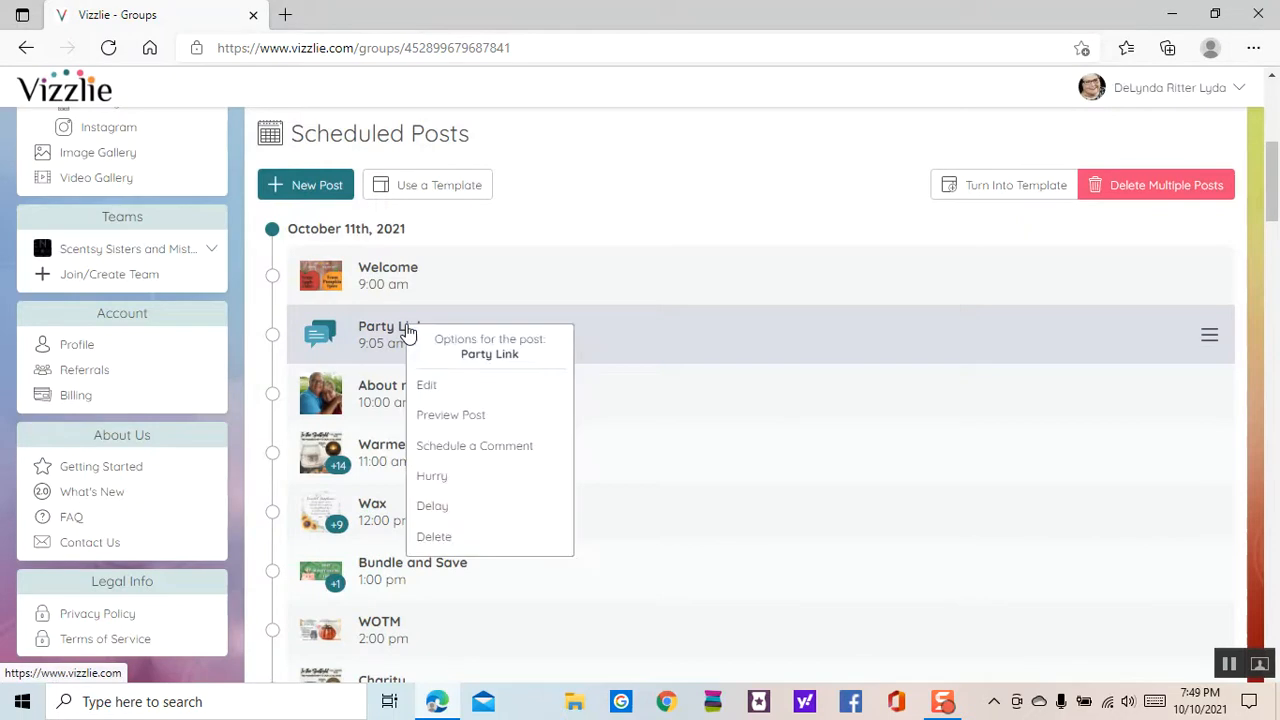
{"action": "left_click", "coordinate": [428, 388]}
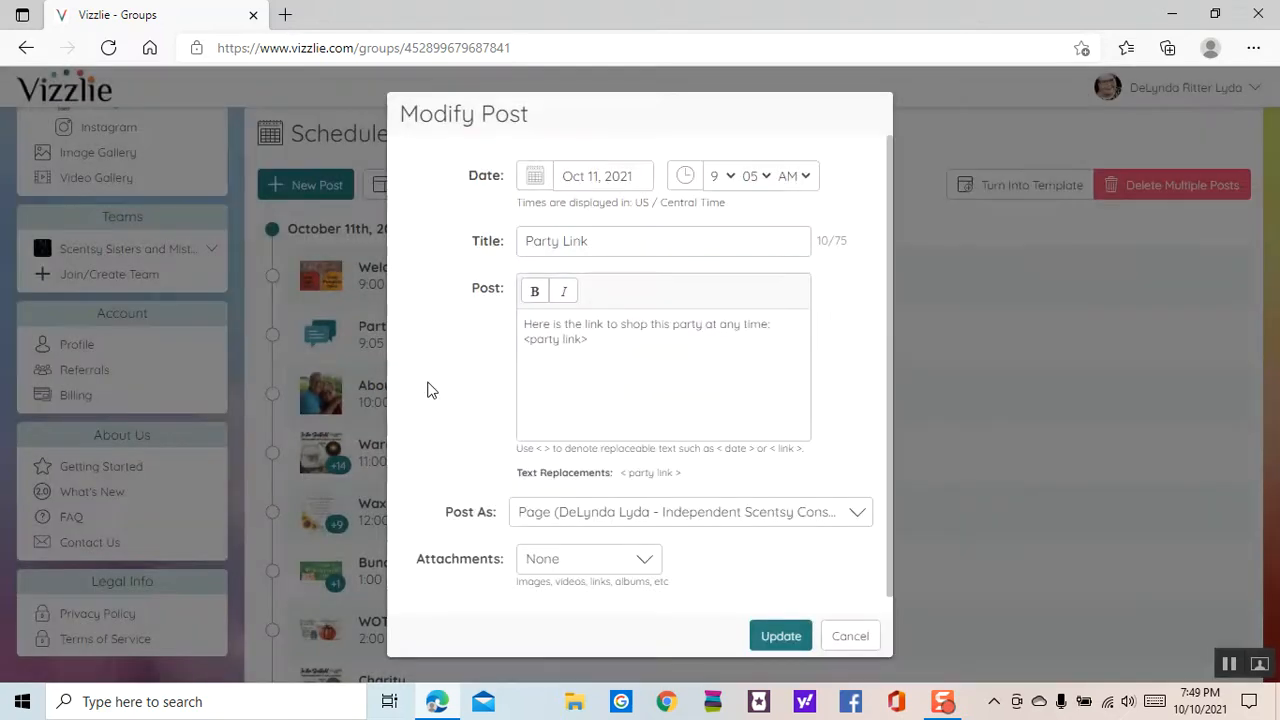
{"action": "scroll", "coordinate": [609, 383], "scroll_direction": "down", "scroll_amount": 1}
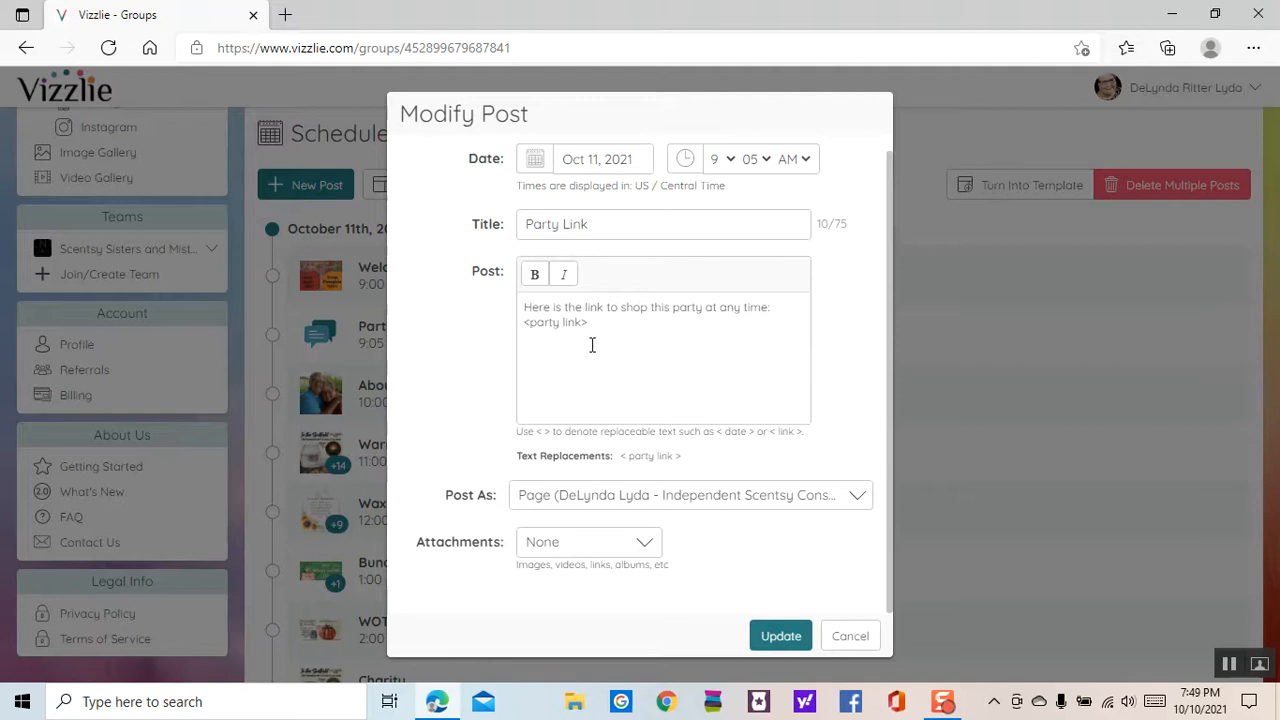
{"action": "left_click", "coordinate": [863, 643]}
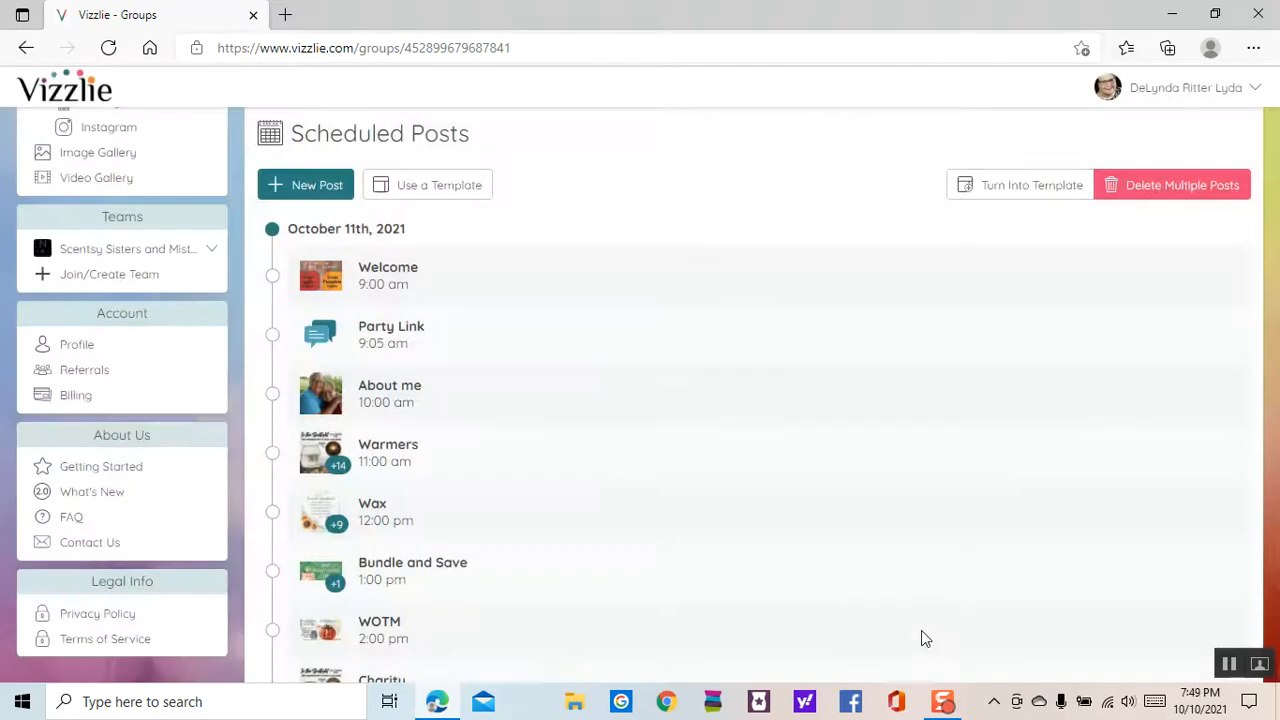
Fill in the host text replacement with the host's first name and save it
{"action": "scroll", "coordinate": [606, 415], "scroll_direction": "down", "scroll_amount": 5}
{"action": "scroll", "coordinate": [611, 425], "scroll_direction": "down", "scroll_amount": 15}
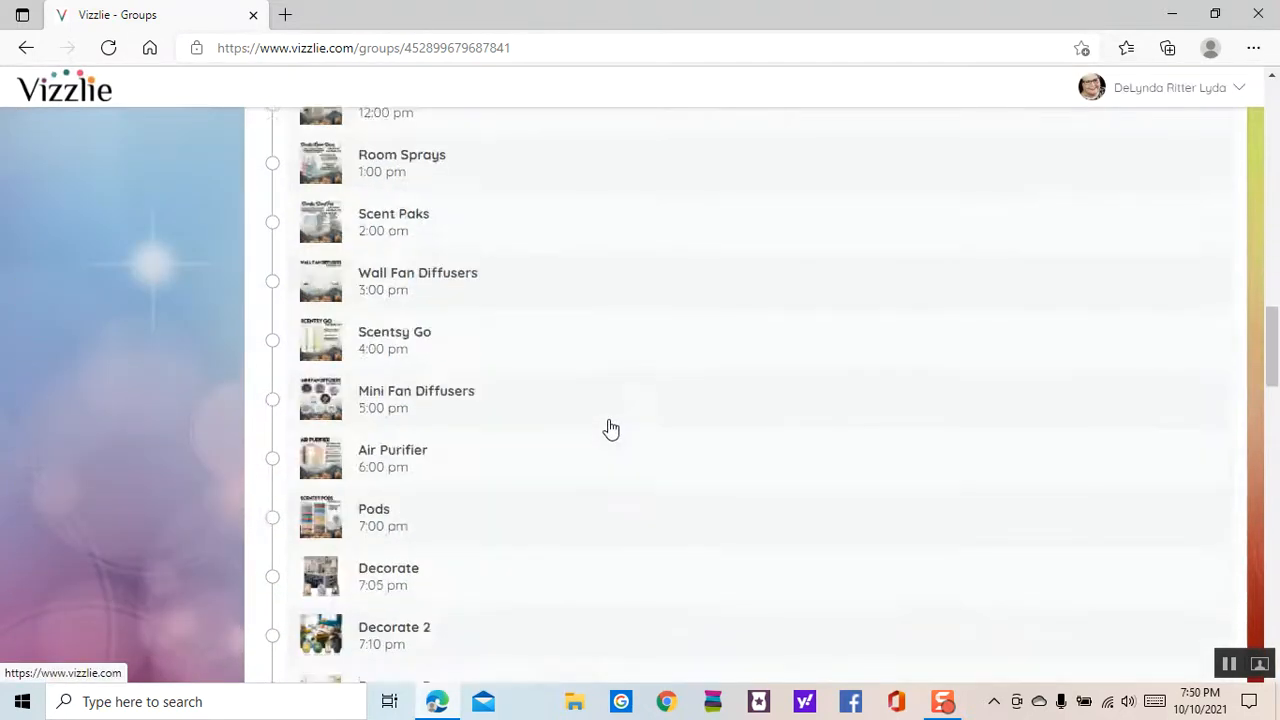
{"action": "scroll", "coordinate": [625, 425], "scroll_direction": "up", "scroll_amount": 3}
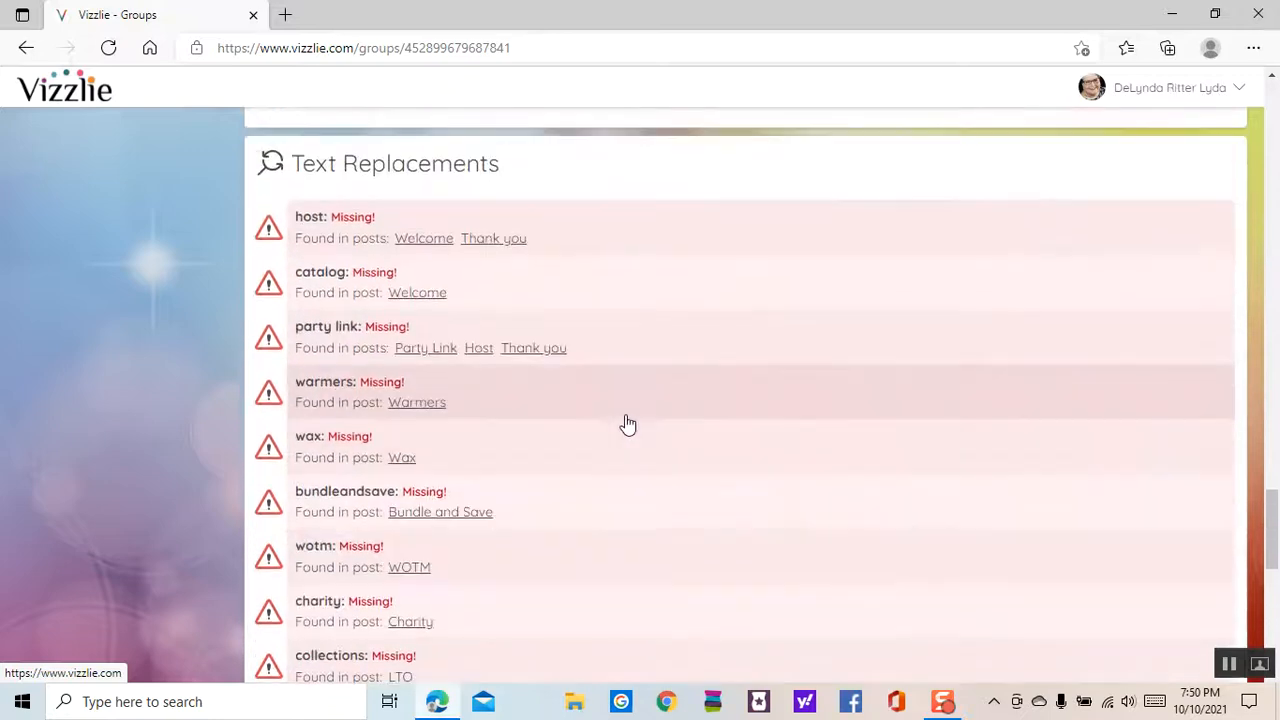
{"action": "scroll", "coordinate": [606, 540], "scroll_direction": "down", "scroll_amount": 4}
{"action": "scroll", "coordinate": [606, 534], "scroll_direction": "down", "scroll_amount": 3}
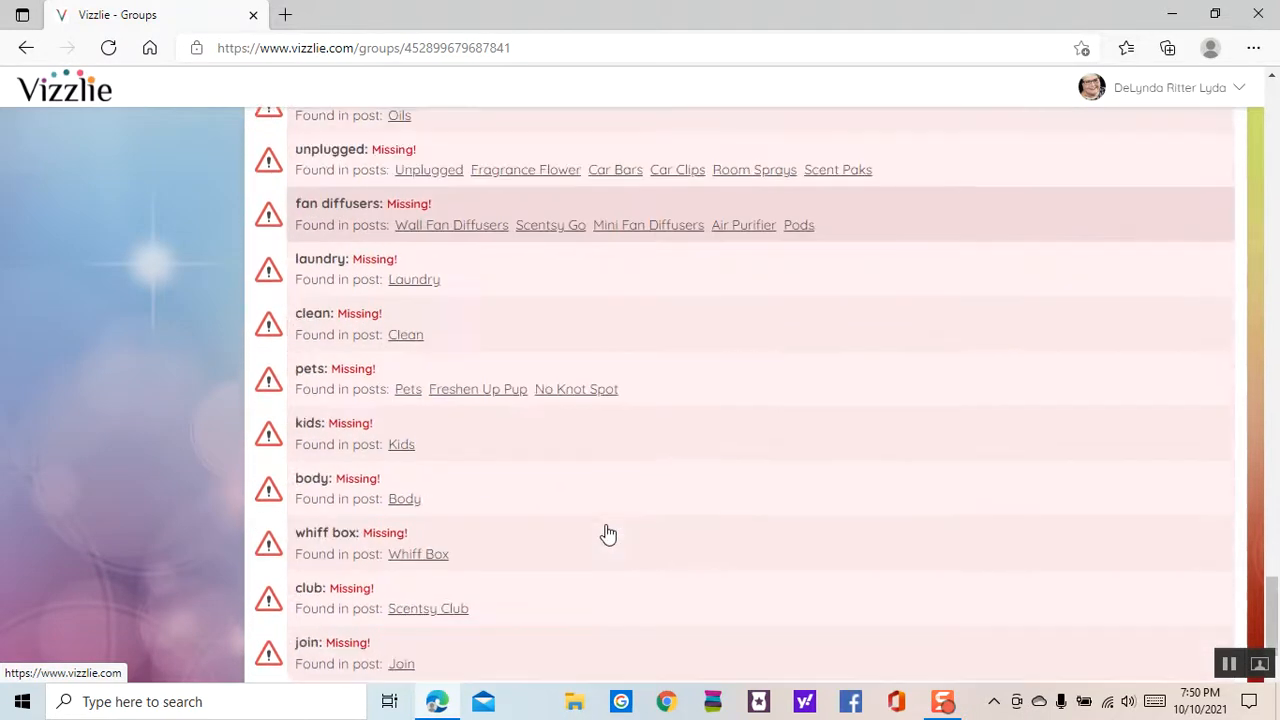
{"action": "scroll", "coordinate": [609, 531], "scroll_direction": "up", "scroll_amount": 7}
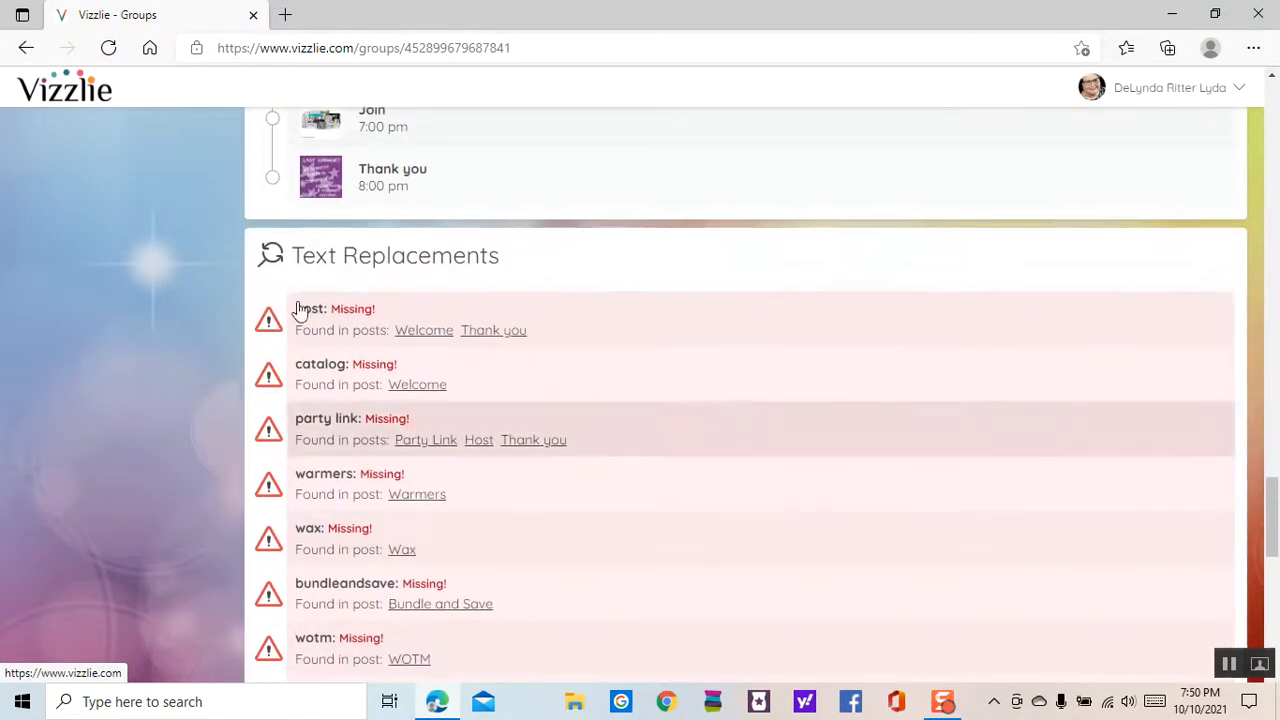
{"action": "left_click", "coordinate": [424, 333]}
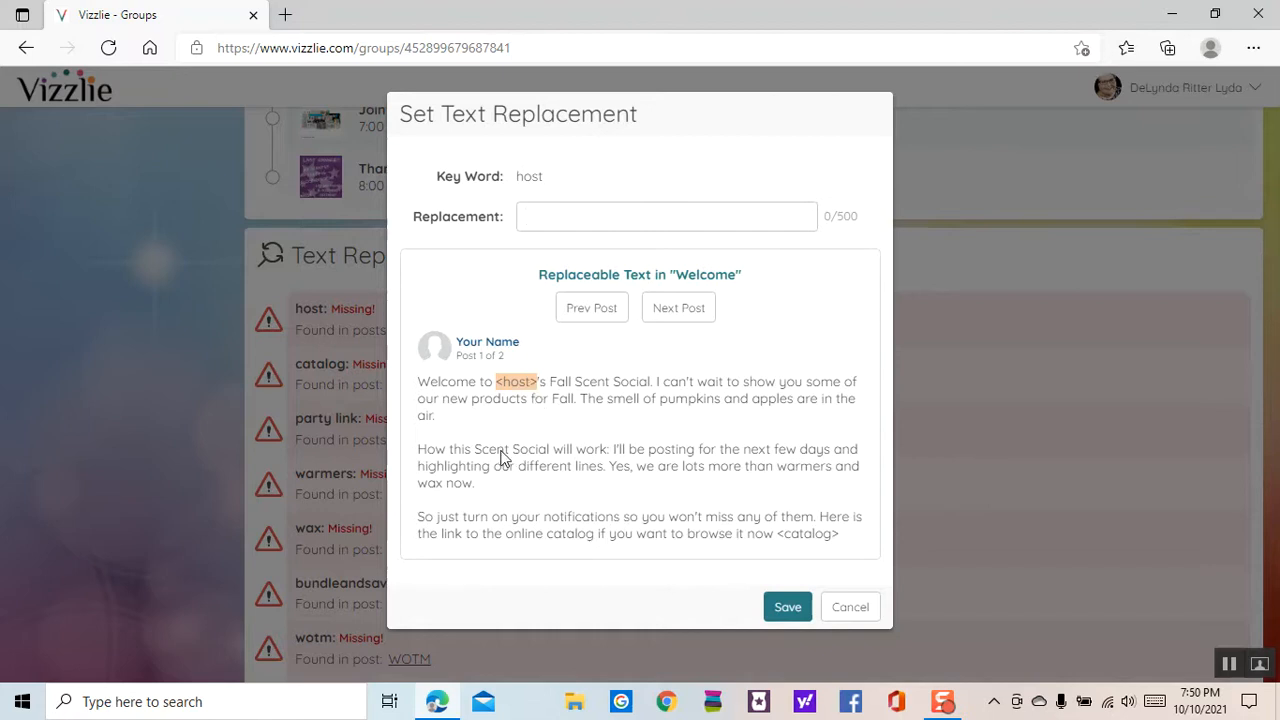
{"action": "type", "text": "Van"}
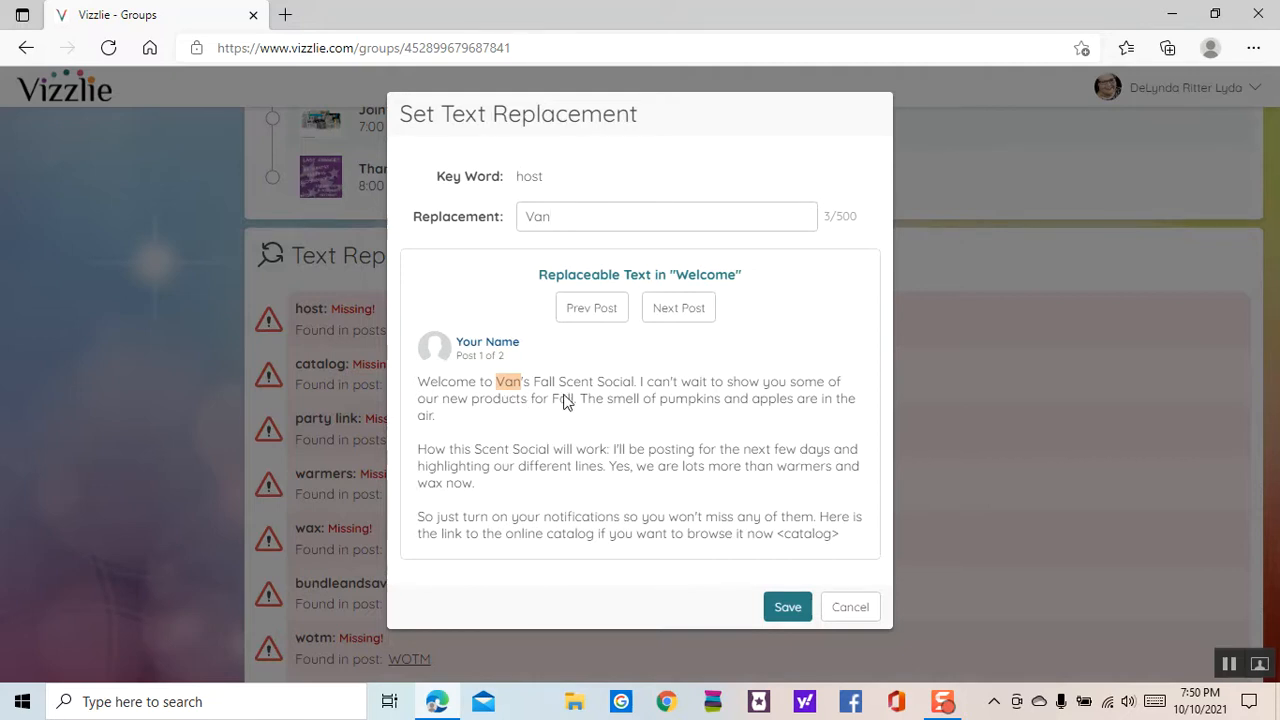
{"action": "left_click", "coordinate": [789, 607]}
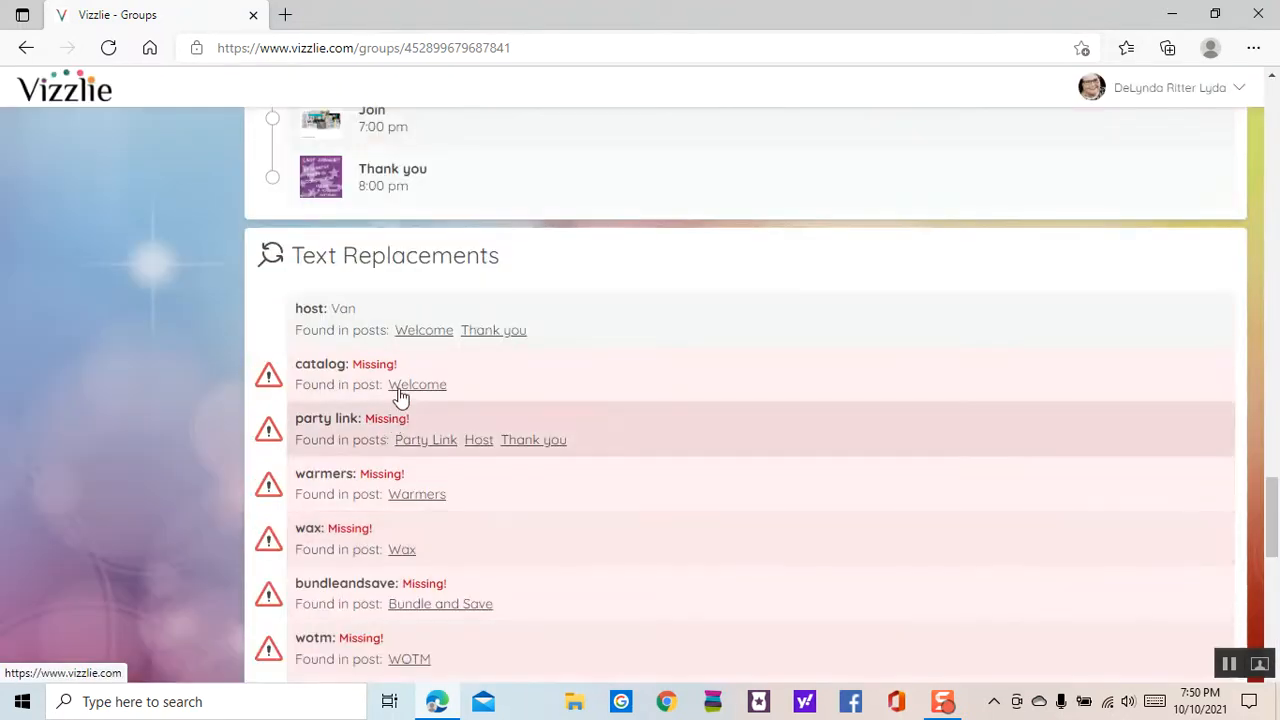
Open the party link text replacement, then switch to the consultant's Scentsy website and open the Mock Party Fall Social party
{"action": "left_click", "coordinate": [411, 442]}
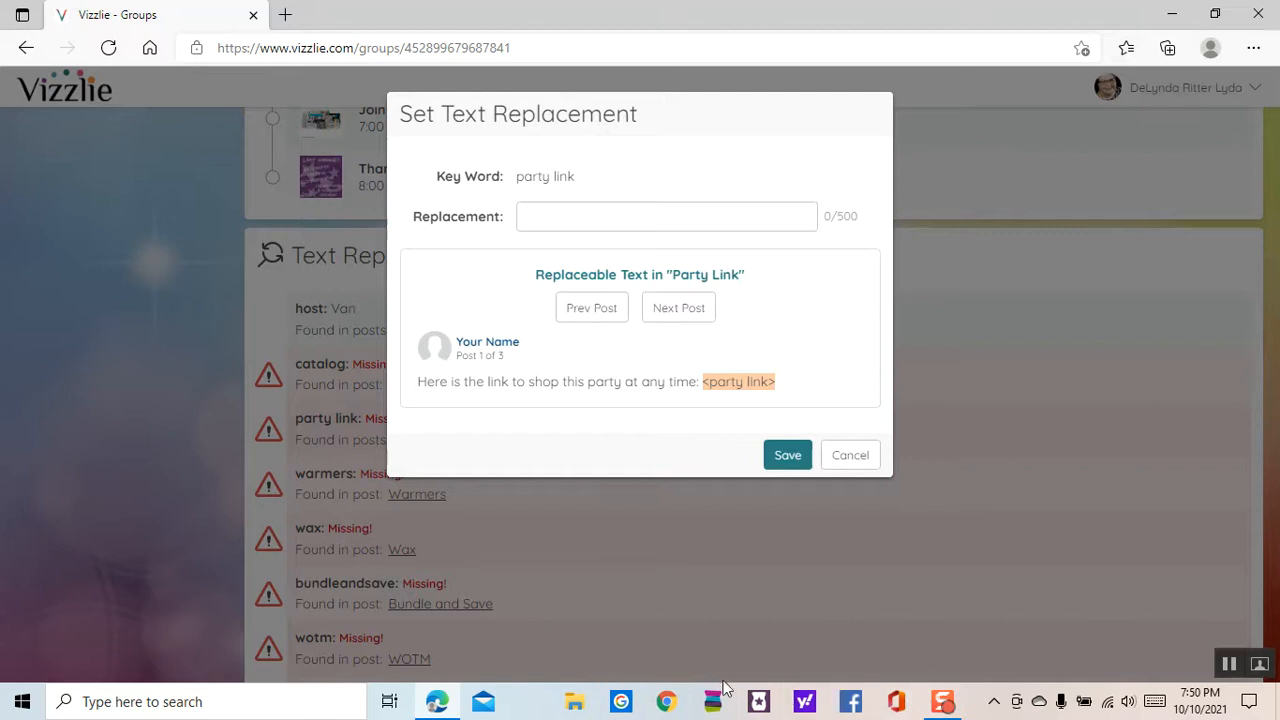
{"action": "left_click", "coordinate": [766, 703]}
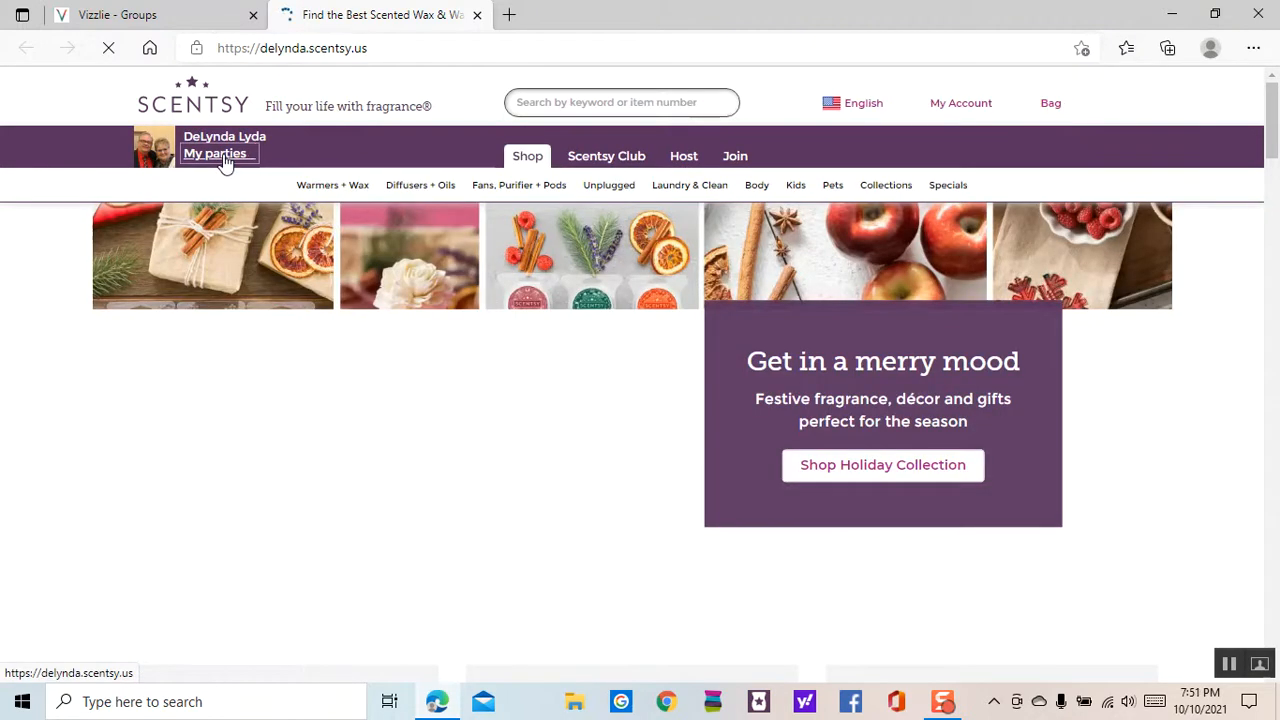
{"action": "left_click", "coordinate": [229, 163]}
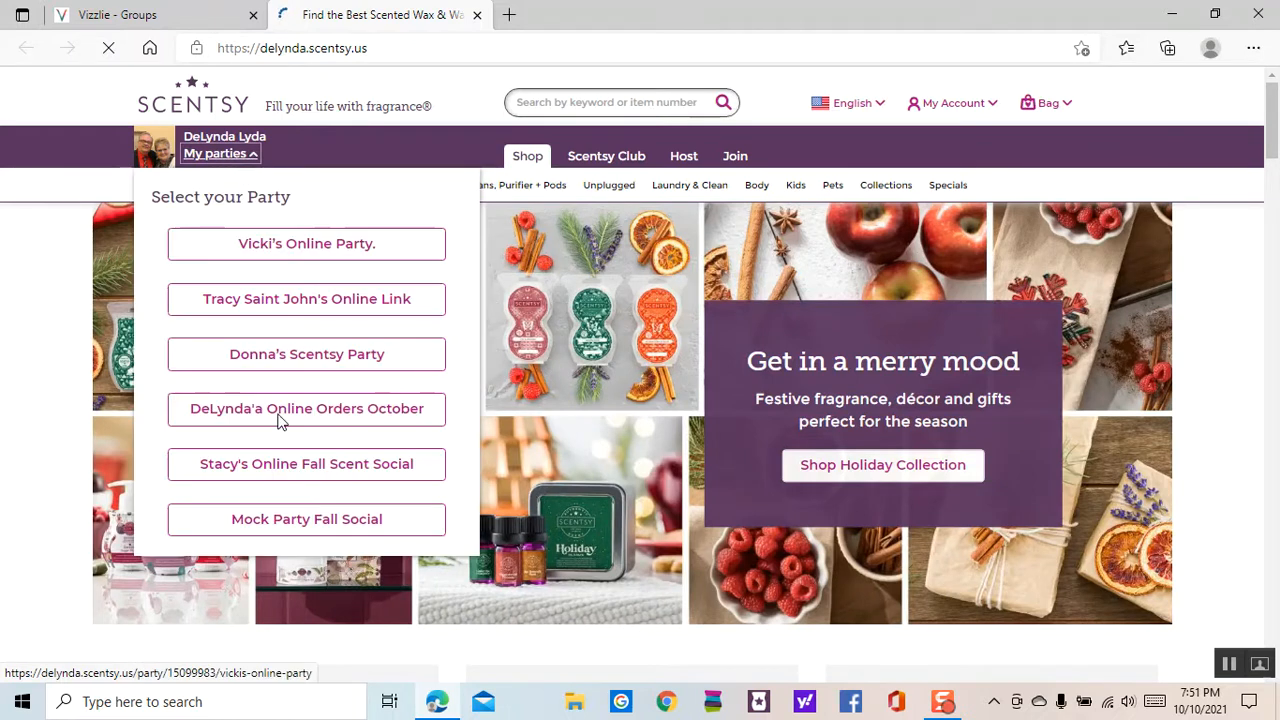
{"action": "left_click", "coordinate": [305, 530]}
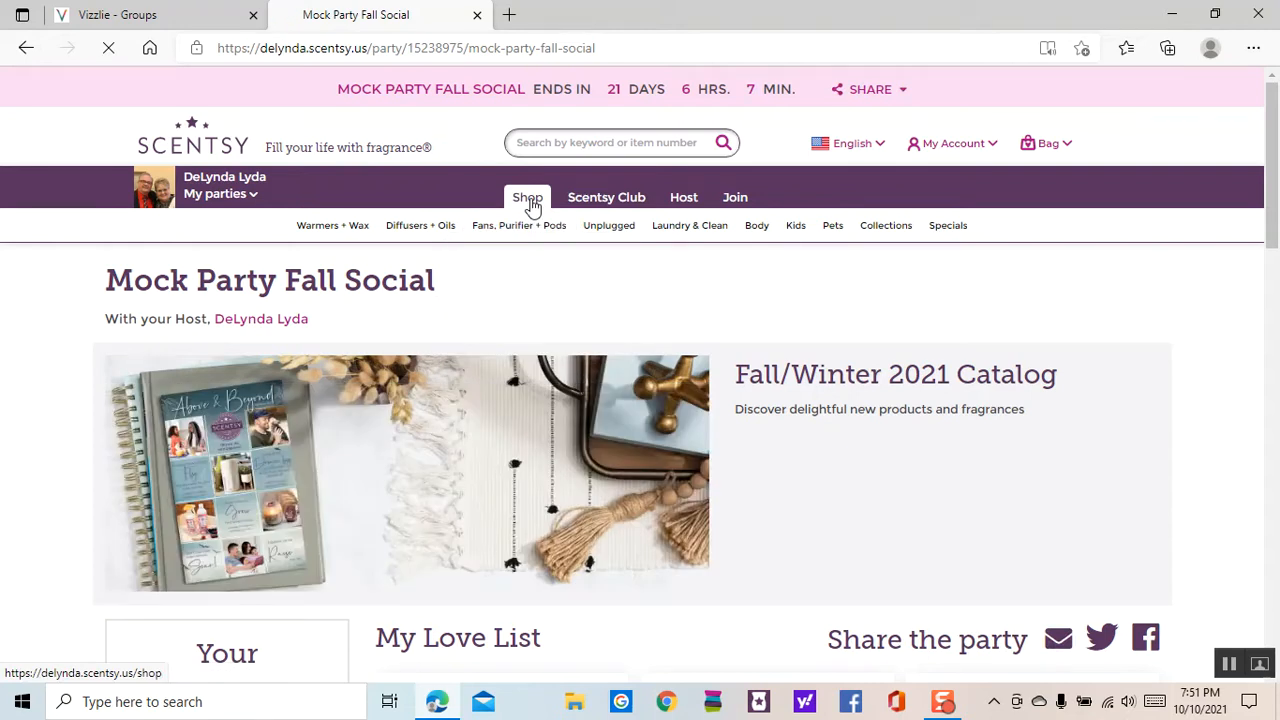
Open the party's Shop page on the Scentsy website, copy its web address, and save it in Vizzlie as the party link text replacement
{"action": "left_click", "coordinate": [530, 201]}
{"action": "left_click", "coordinate": [508, 47]}
{"action": "key", "text": "ctrl+c"}
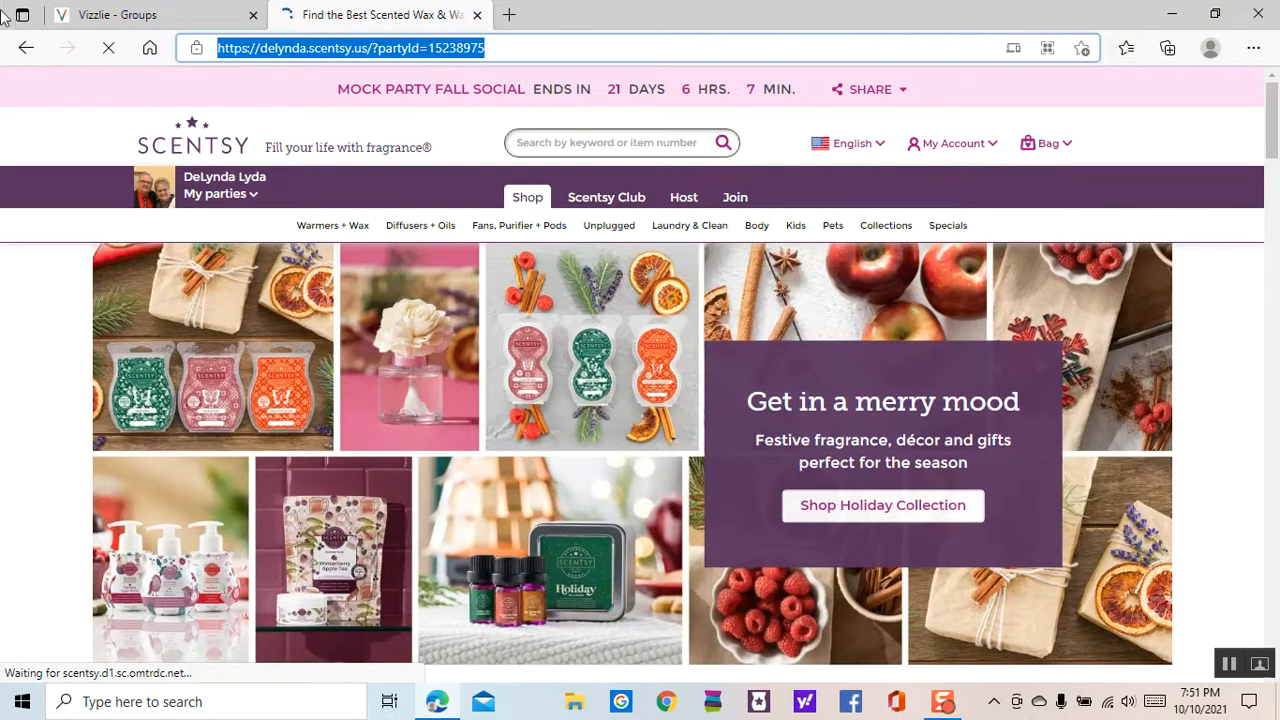
{"action": "left_click", "coordinate": [136, 15]}
{"action": "left_click", "coordinate": [540, 221]}
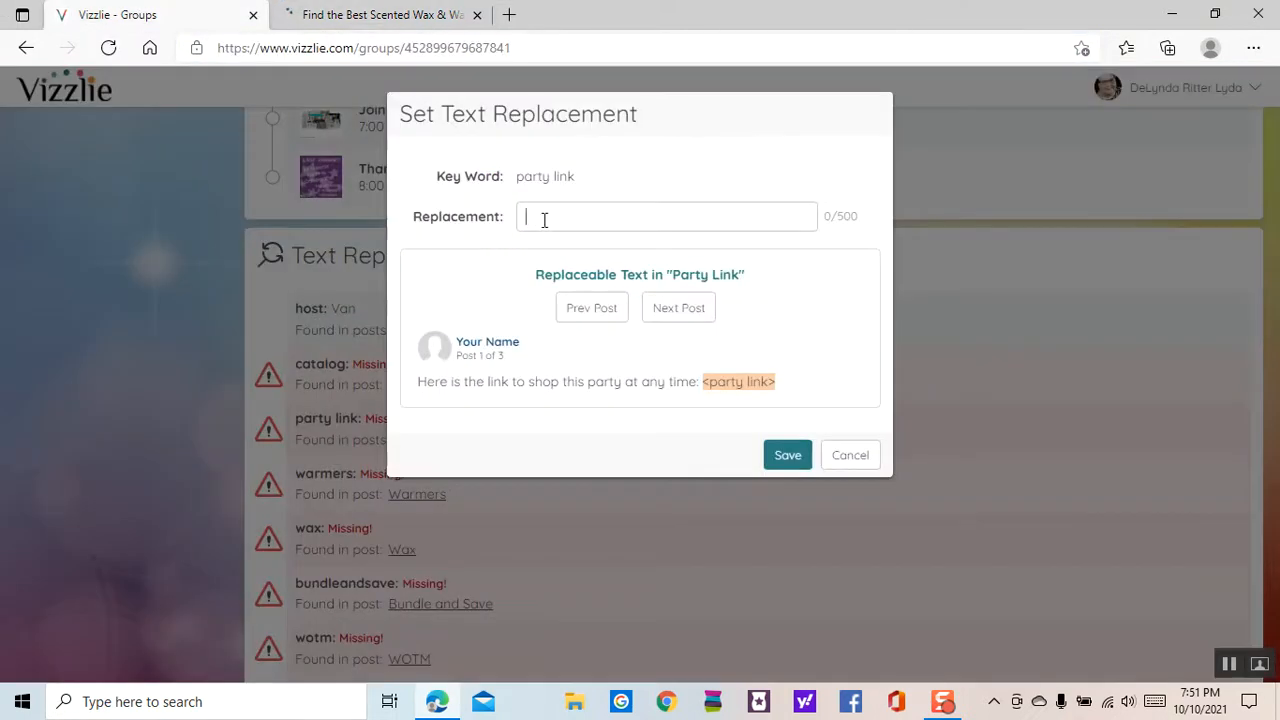
{"action": "key", "text": "ctrl+v"}
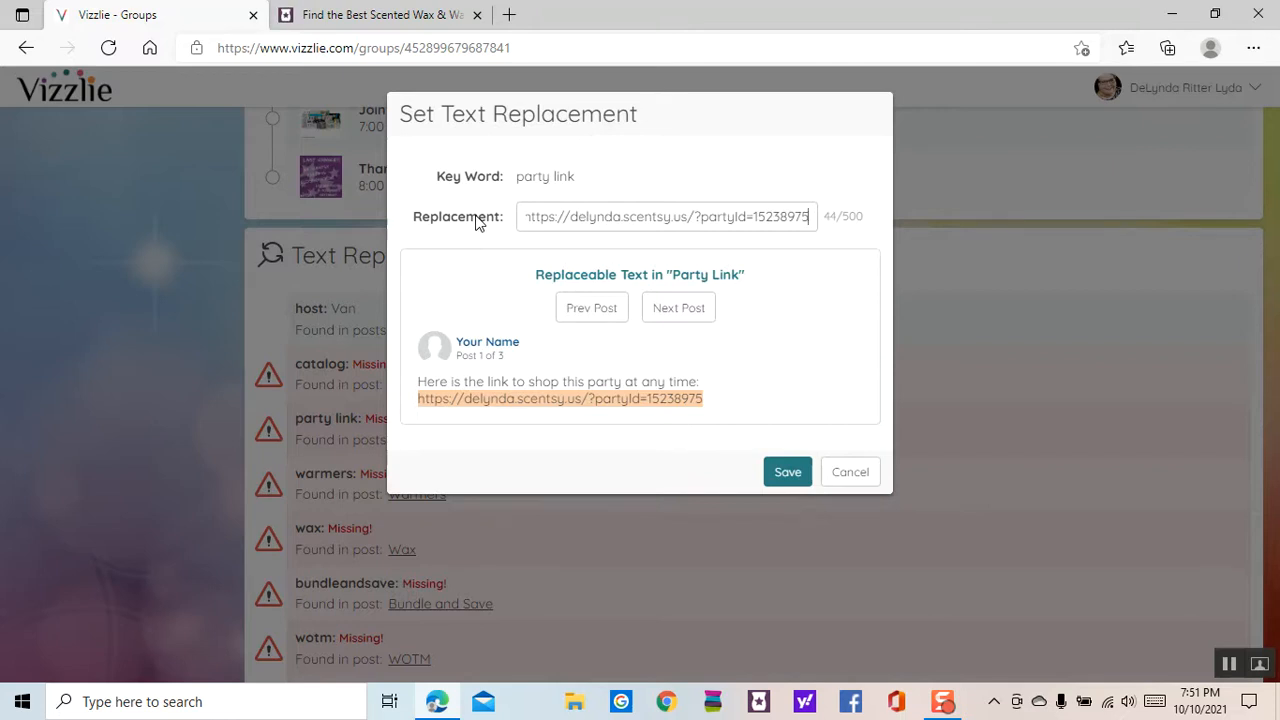
{"action": "left_click", "coordinate": [780, 471]}
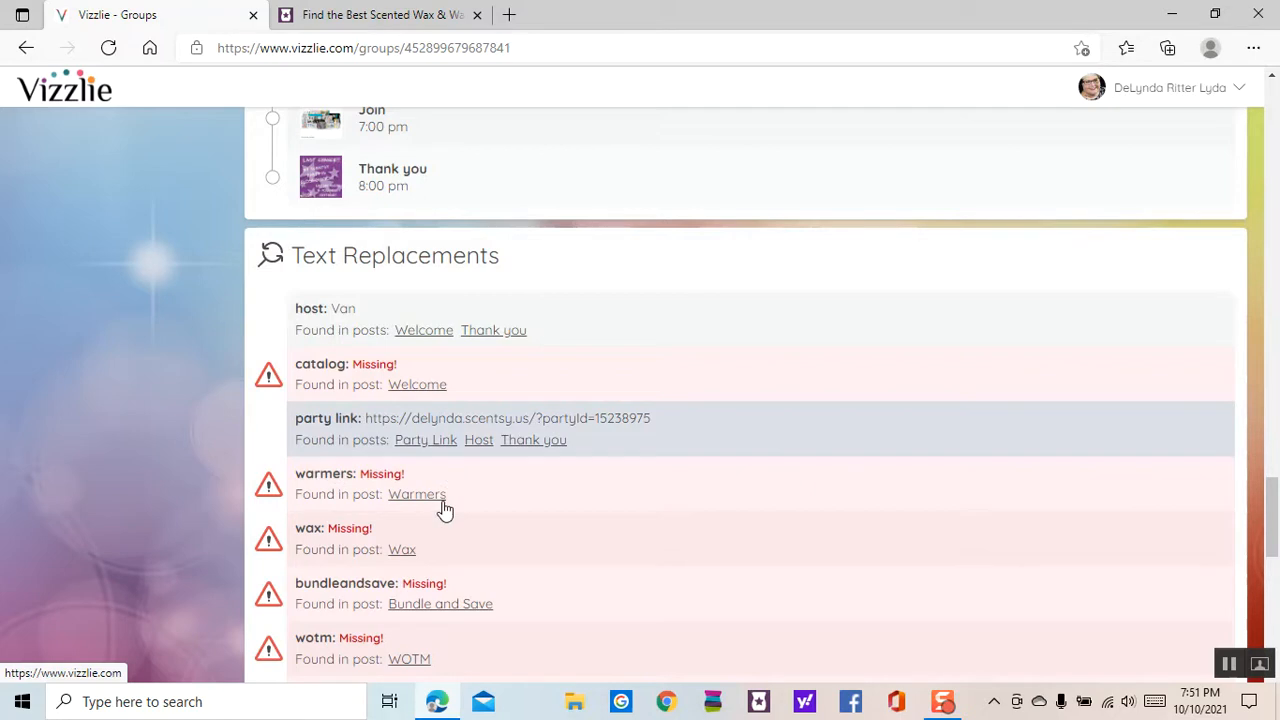
Fill in the warmers text replacement with the web address of the Scentsy site's All Warmers page and save it in Vizzlie
{"action": "left_click", "coordinate": [433, 503]}
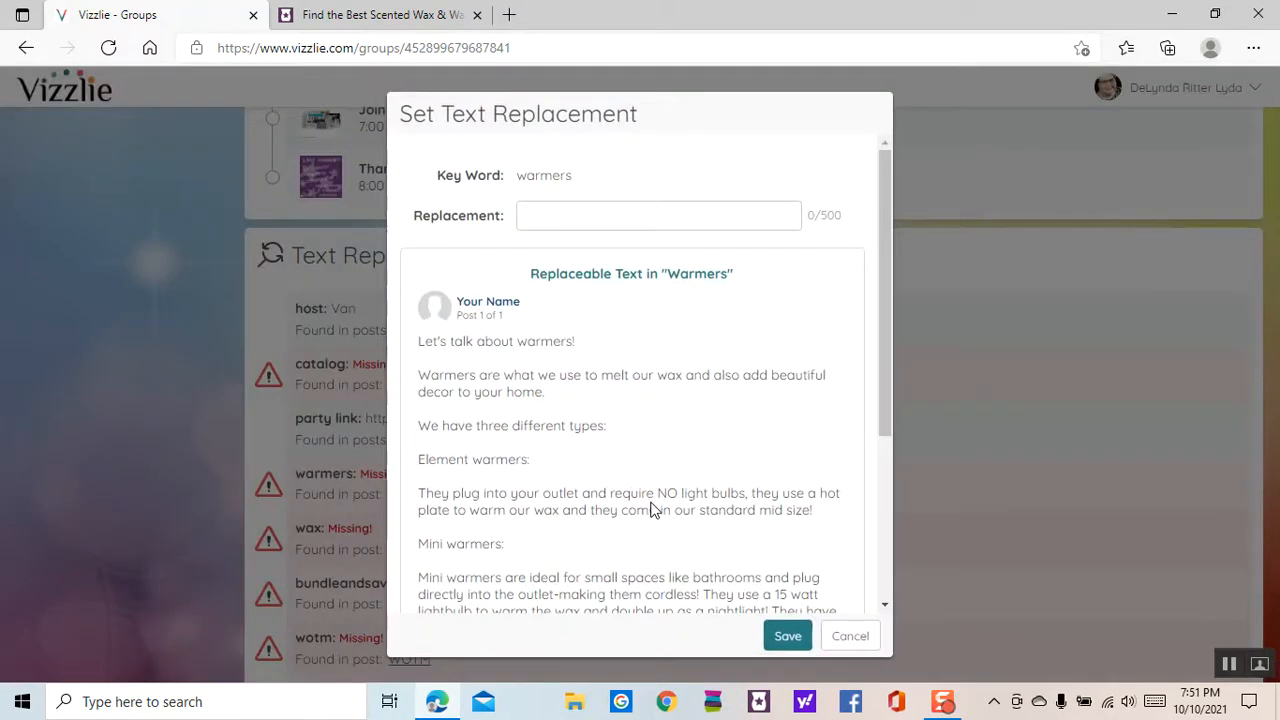
{"action": "left_click", "coordinate": [368, 15]}
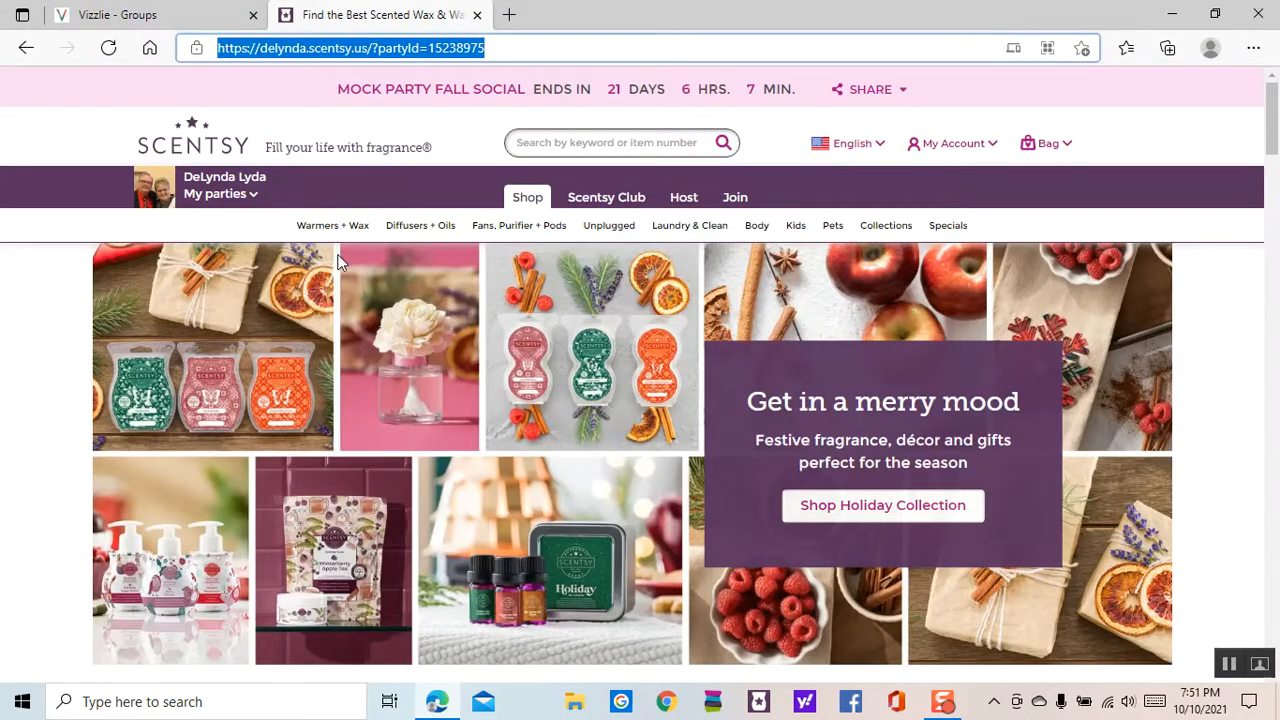
{"action": "mouse_move", "coordinate": [333, 226]}
{"action": "left_click", "coordinate": [333, 399]}
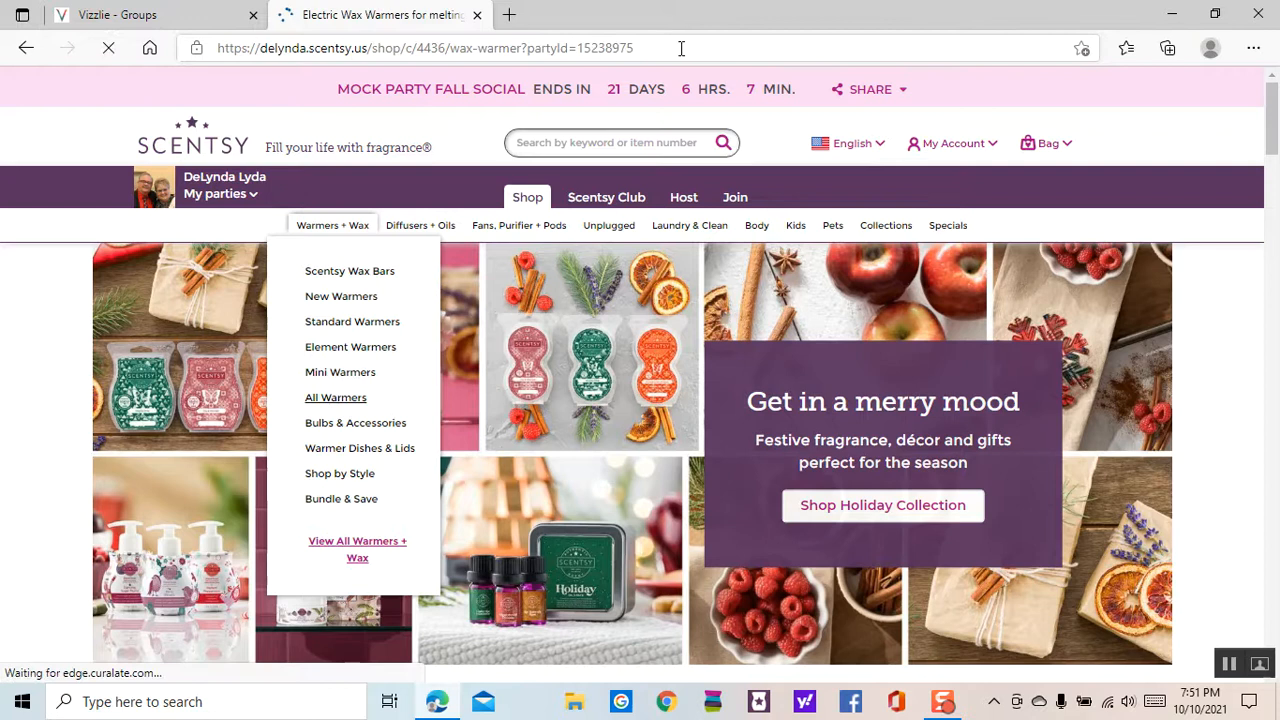
{"action": "left_click", "coordinate": [681, 48]}
{"action": "key", "text": "ctrl+c"}
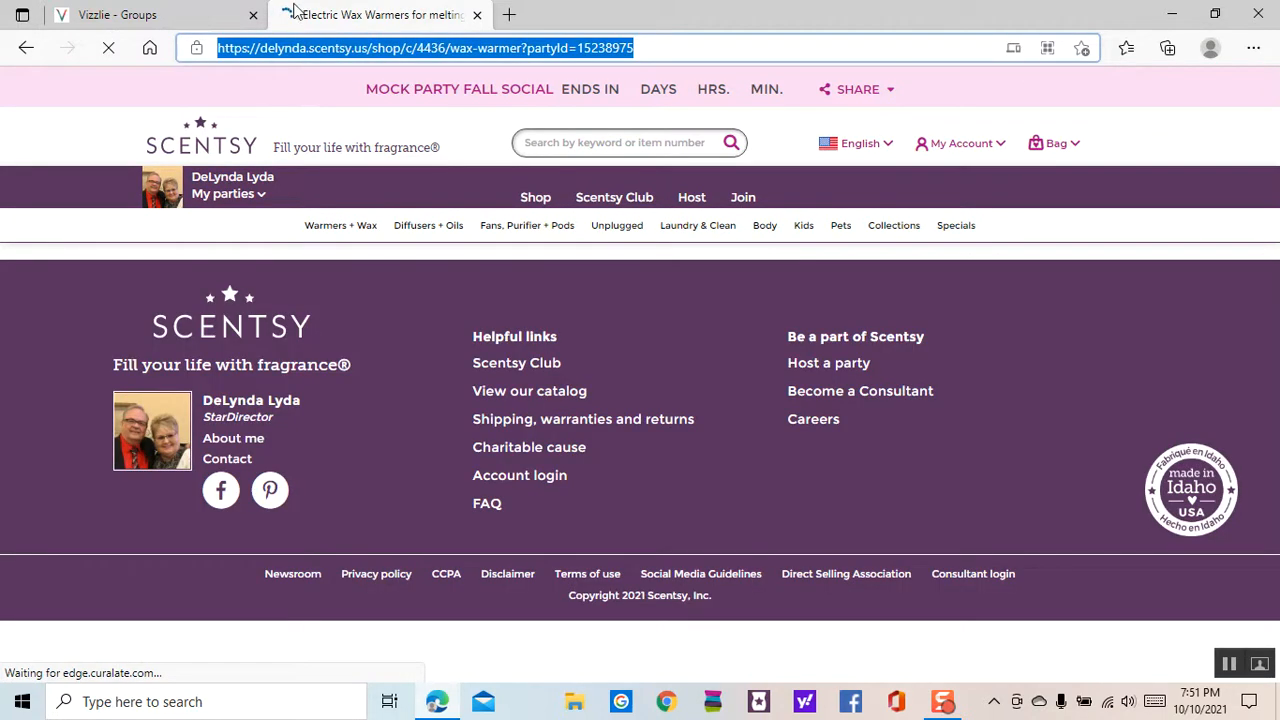
{"action": "left_click", "coordinate": [149, 14]}
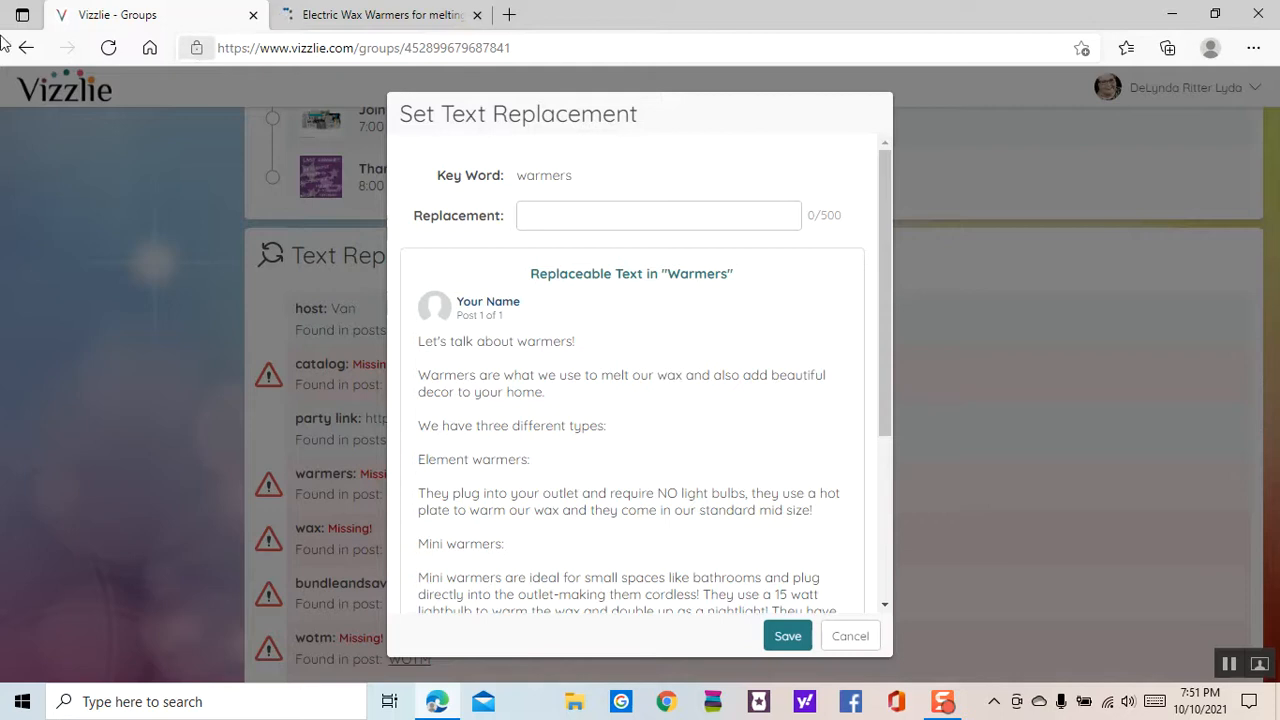
{"action": "key", "text": "ctrl+v"}
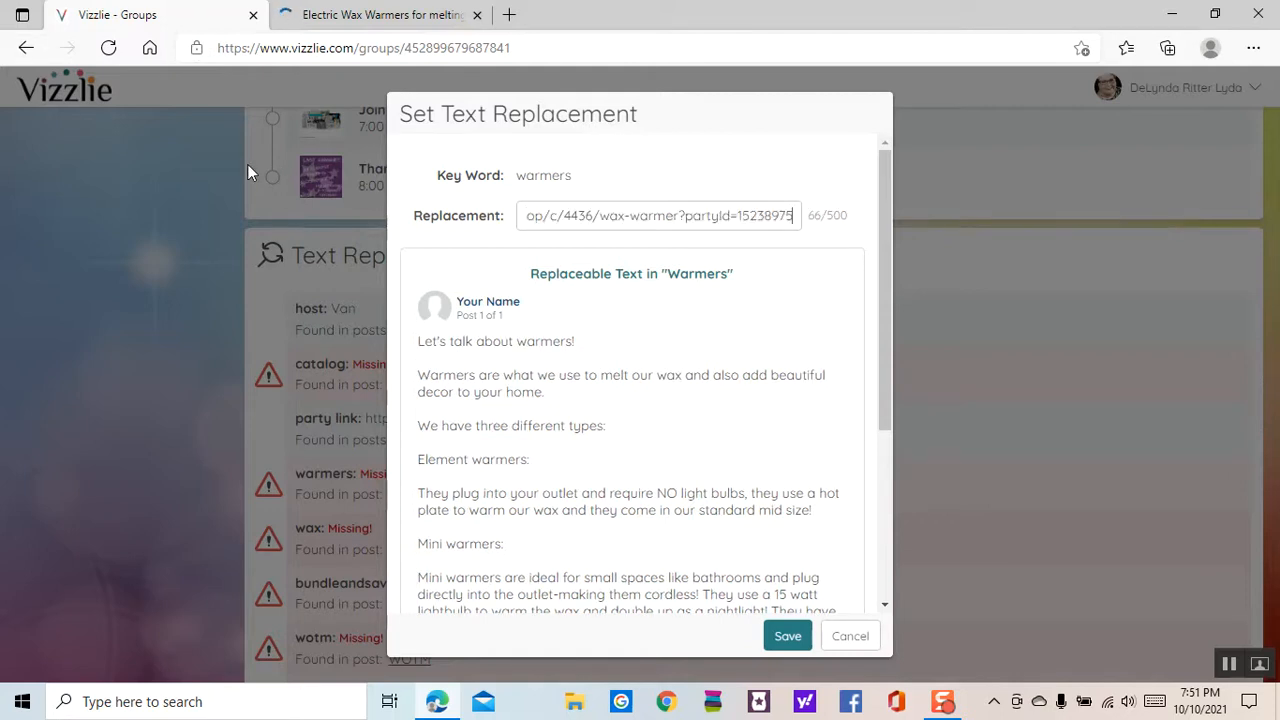
{"action": "left_click", "coordinate": [786, 636]}
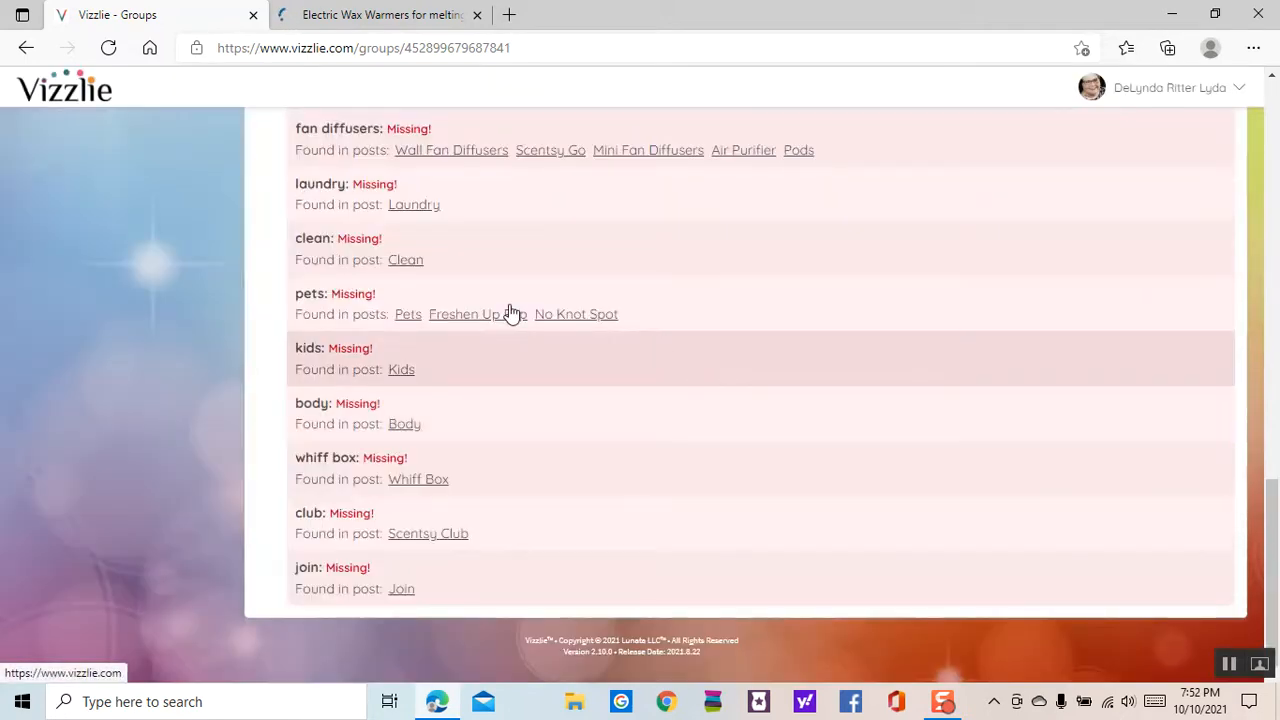
Preview the Warmers post, check its text, inserted link and attached images, and close the preview
{"action": "scroll", "coordinate": [1030, 549], "scroll_direction": "up", "scroll_amount": 15}
{"action": "scroll", "coordinate": [1020, 543], "scroll_direction": "up", "scroll_amount": 3}
{"action": "scroll", "coordinate": [994, 551], "scroll_direction": "down", "scroll_amount": 6}
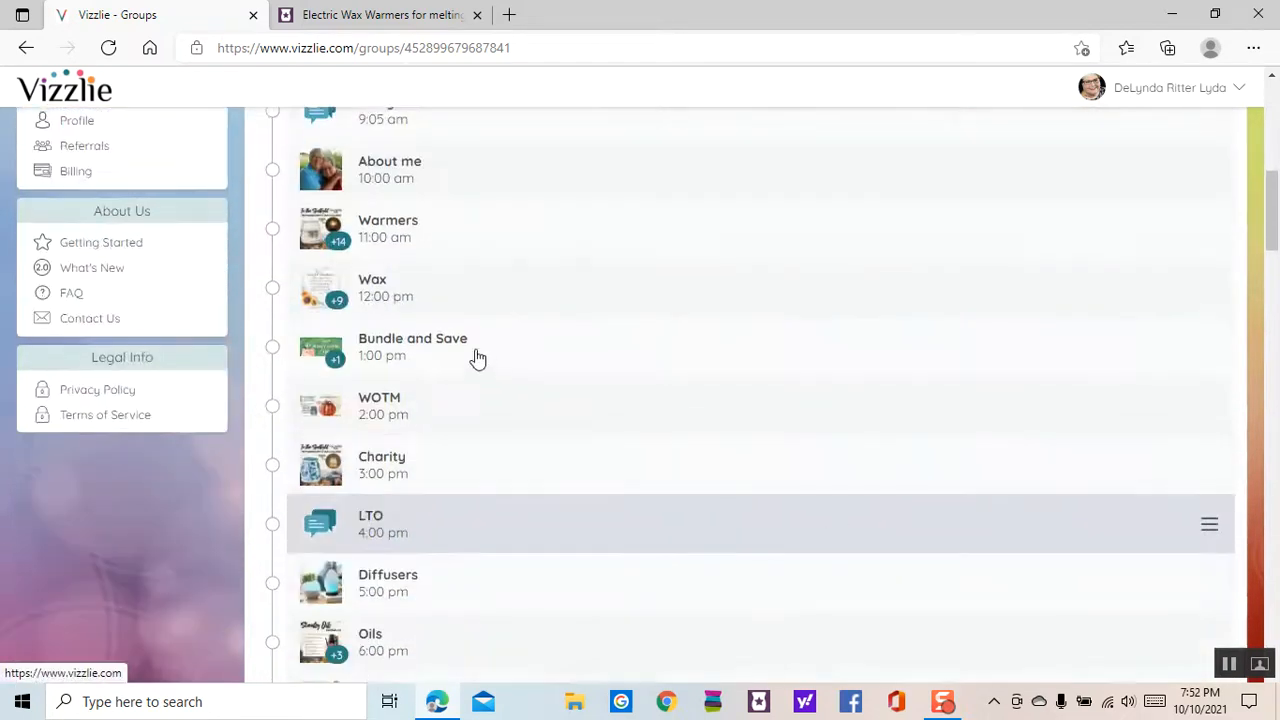
{"action": "scroll", "coordinate": [478, 359], "scroll_direction": "down", "scroll_amount": 1}
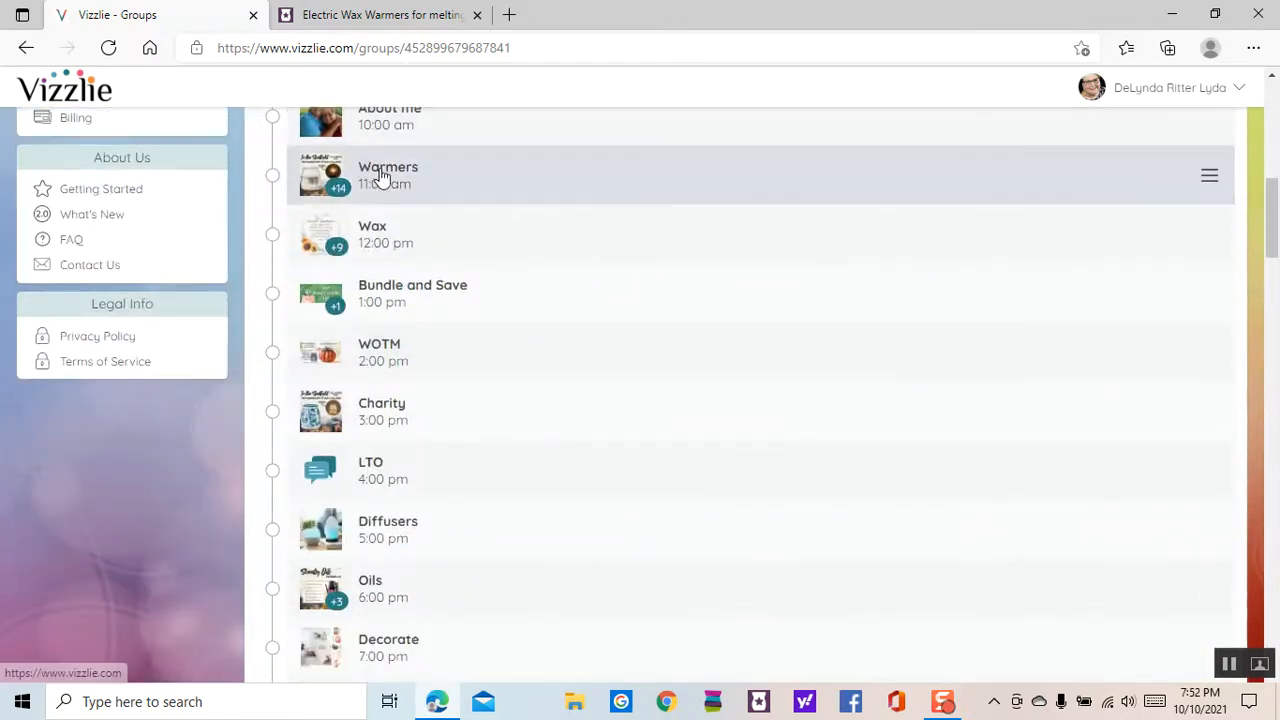
{"action": "left_click", "coordinate": [381, 176]}
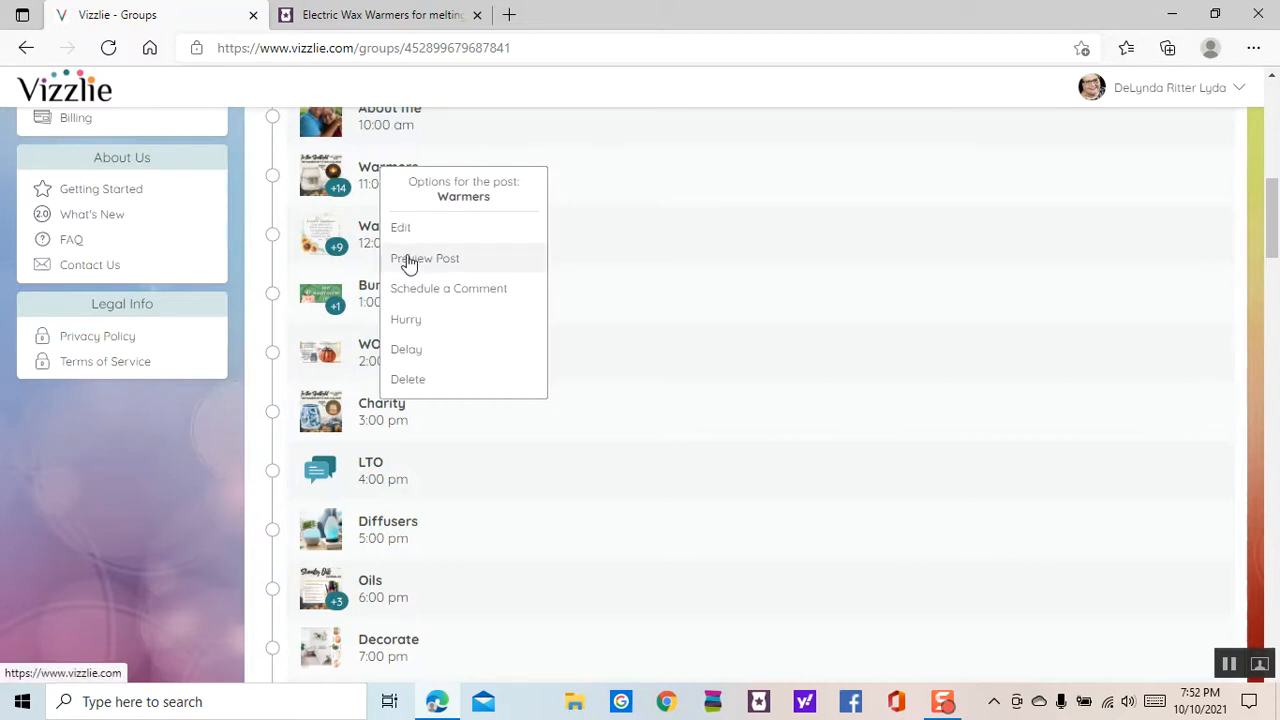
{"action": "left_click", "coordinate": [410, 262]}
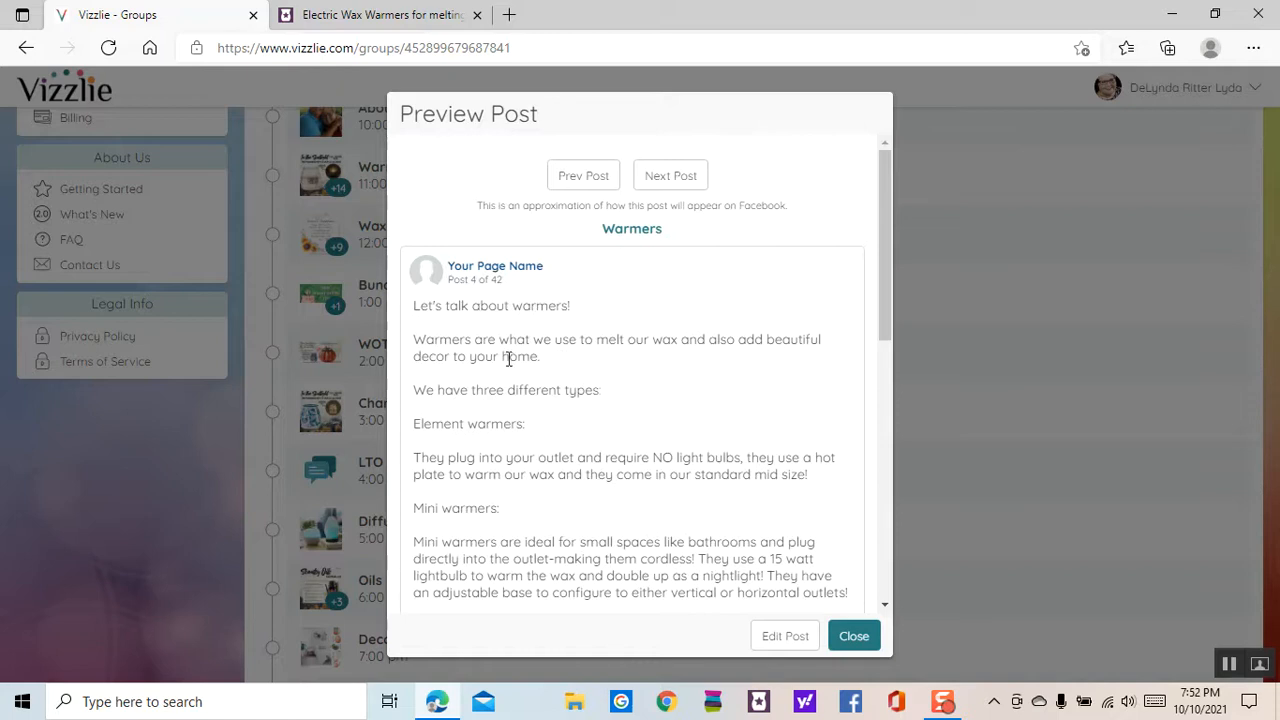
{"action": "scroll", "coordinate": [677, 388], "scroll_direction": "down", "scroll_amount": 5}
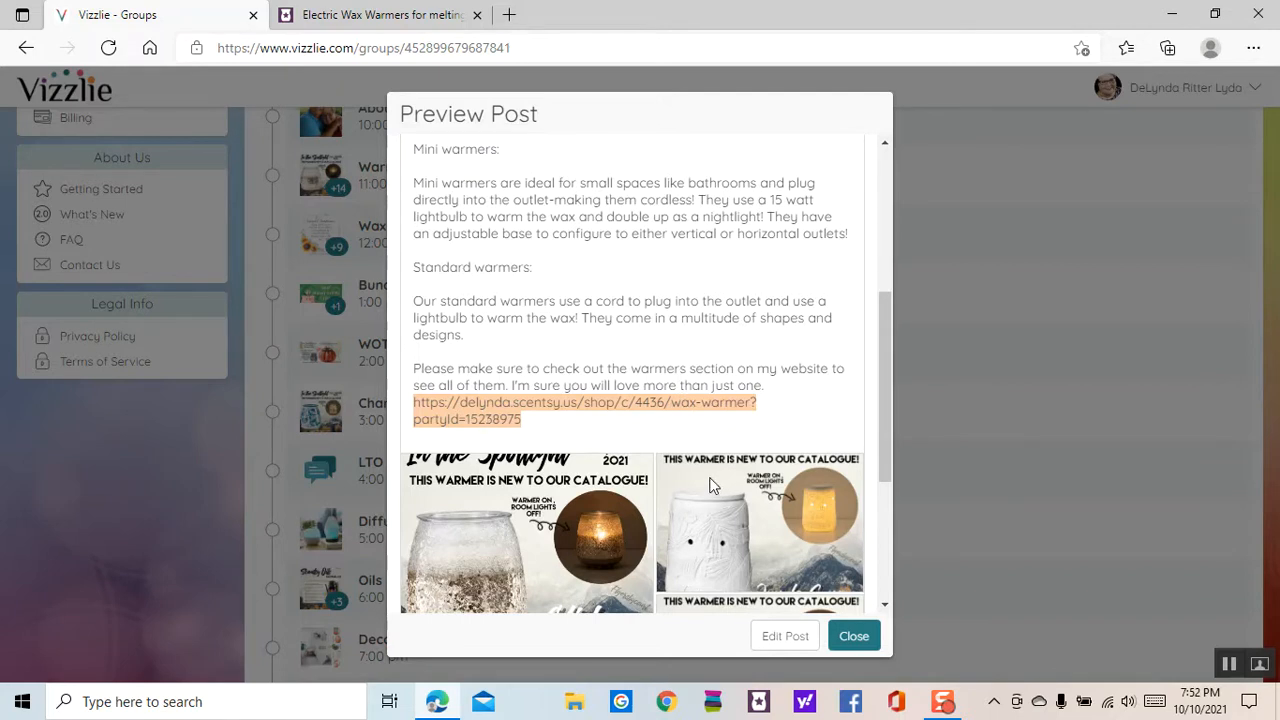
{"action": "scroll", "coordinate": [712, 485], "scroll_direction": "down", "scroll_amount": 3}
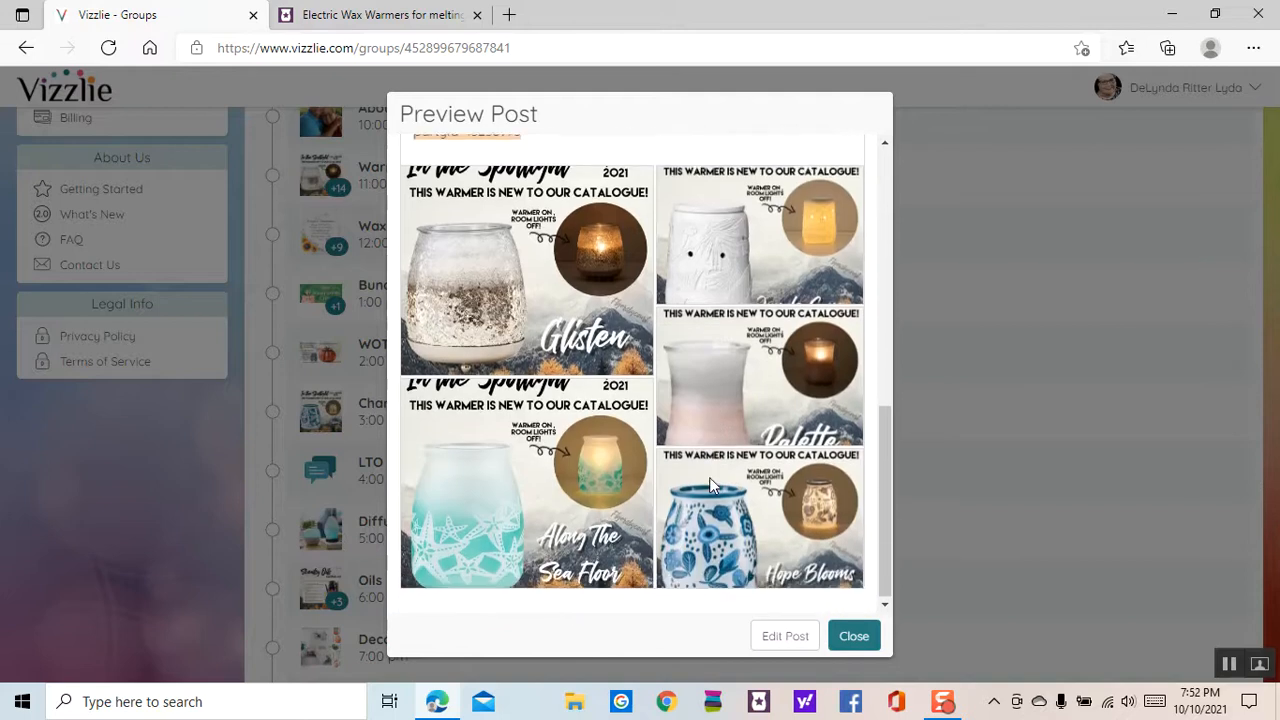
{"action": "scroll", "coordinate": [712, 485], "scroll_direction": "up", "scroll_amount": 3}
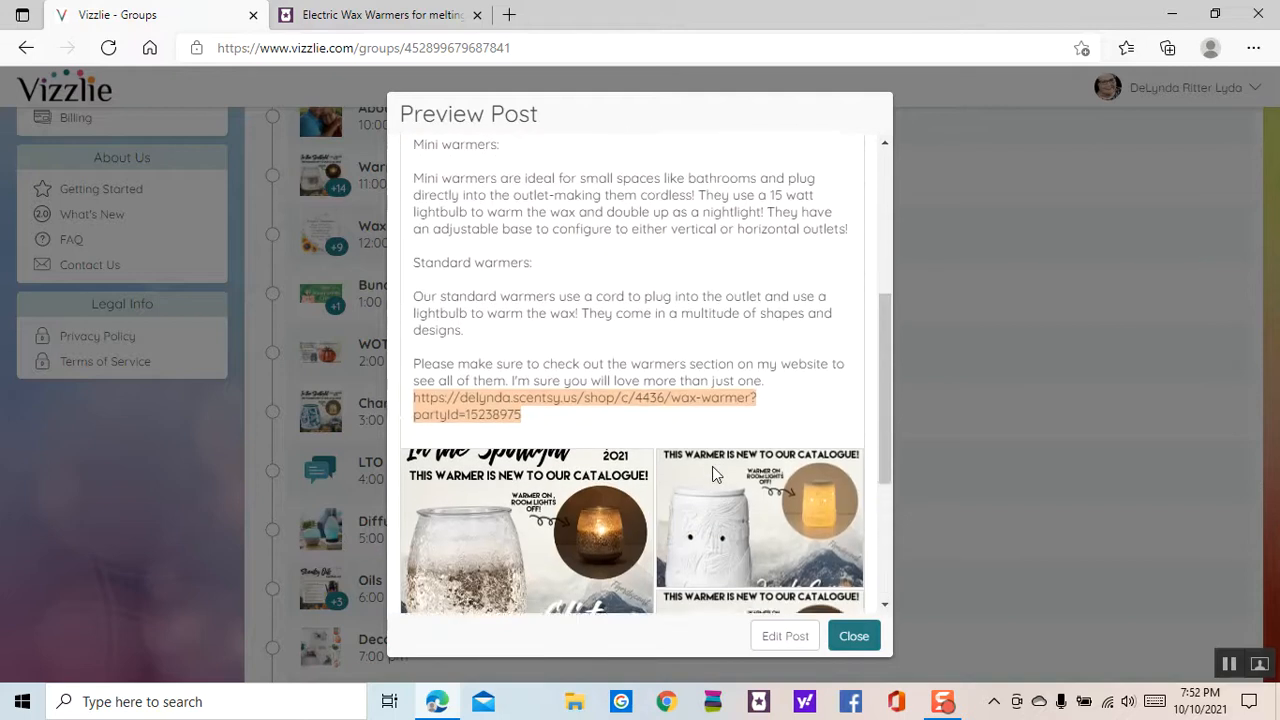
{"action": "left_click", "coordinate": [857, 643]}
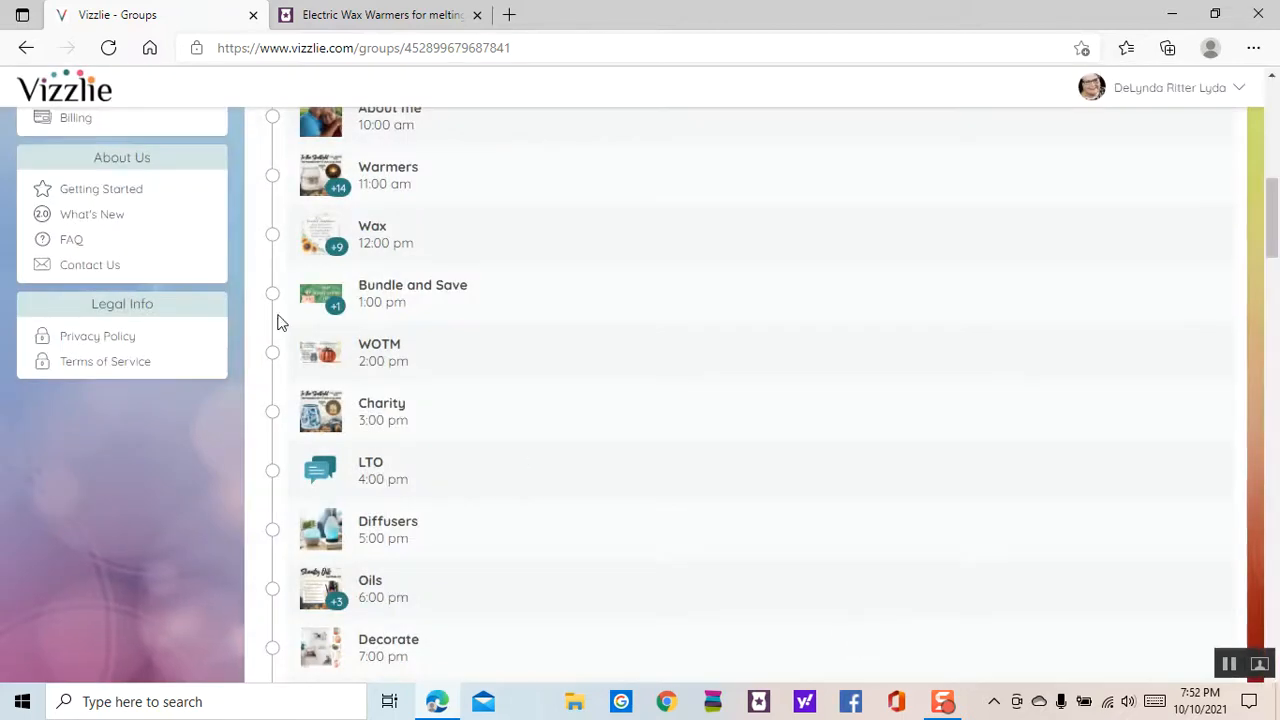
Fill in the bundleandsave text replacement with the web address of the Scentsy site's Bundle & Save page and save it in Vizzlie
{"action": "scroll", "coordinate": [575, 315], "scroll_direction": "down", "scroll_amount": 20}
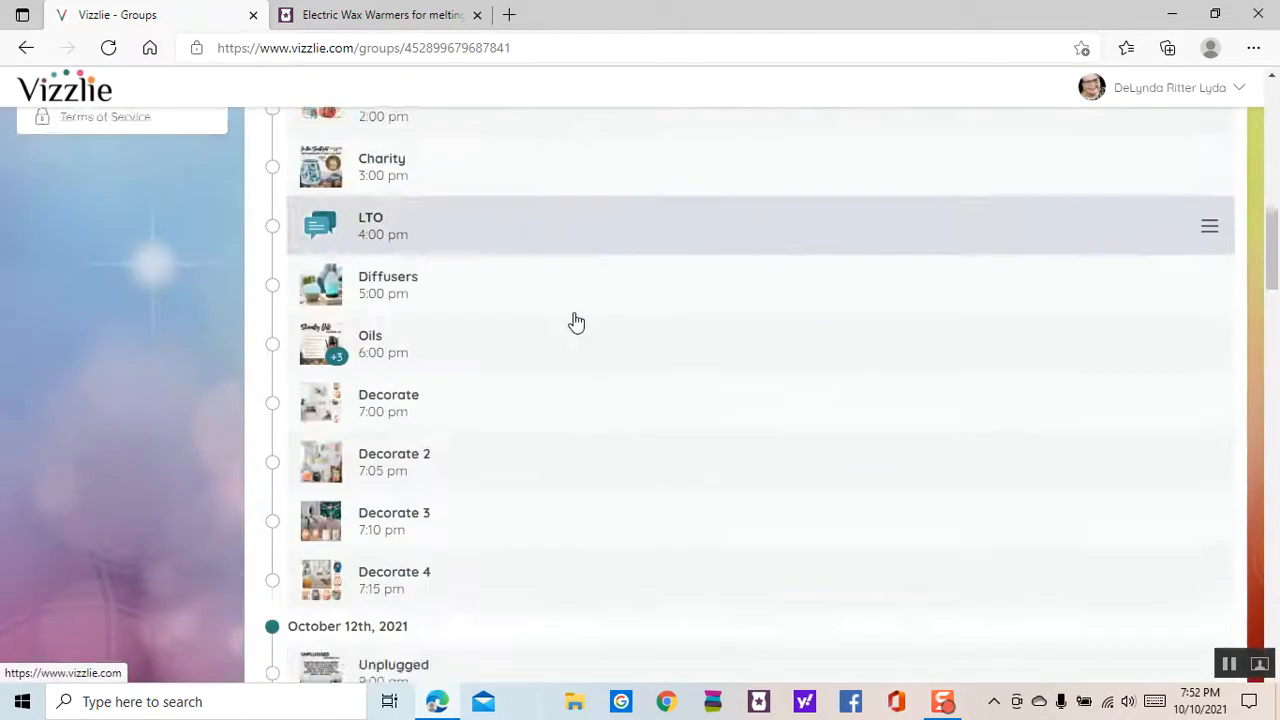
{"action": "scroll", "coordinate": [576, 319], "scroll_direction": "down", "scroll_amount": 15}
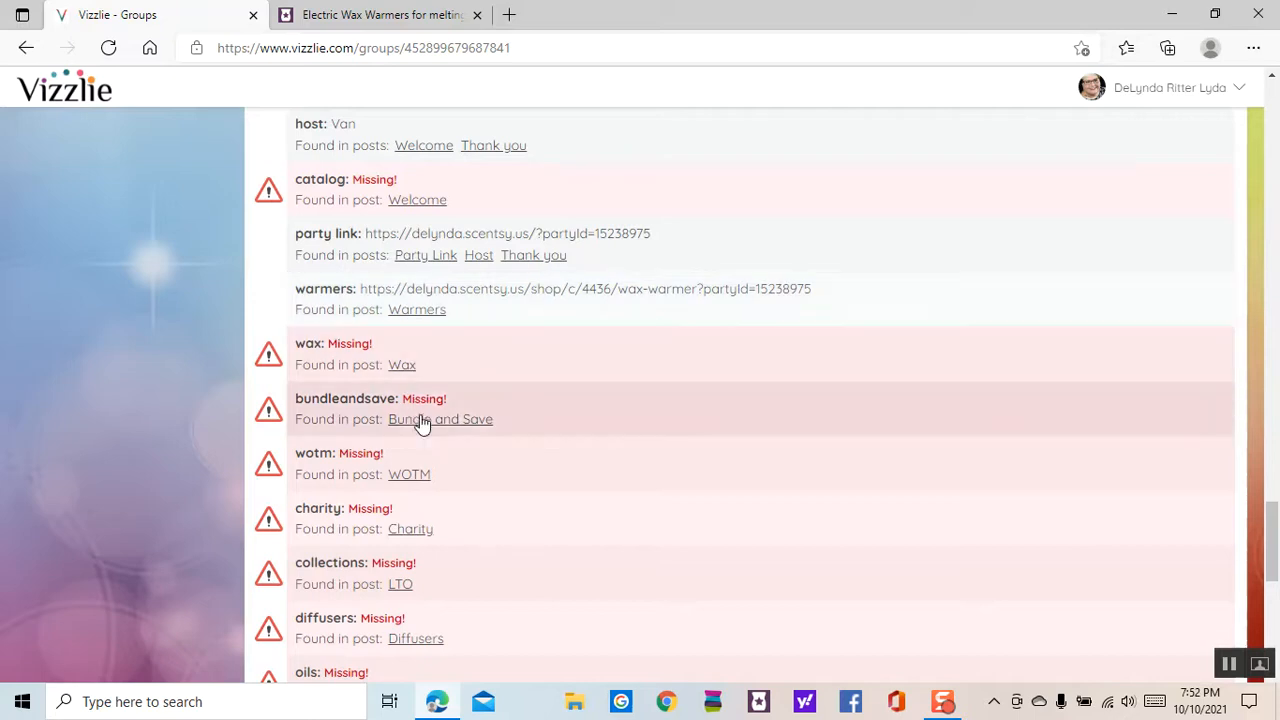
{"action": "left_click", "coordinate": [423, 421]}
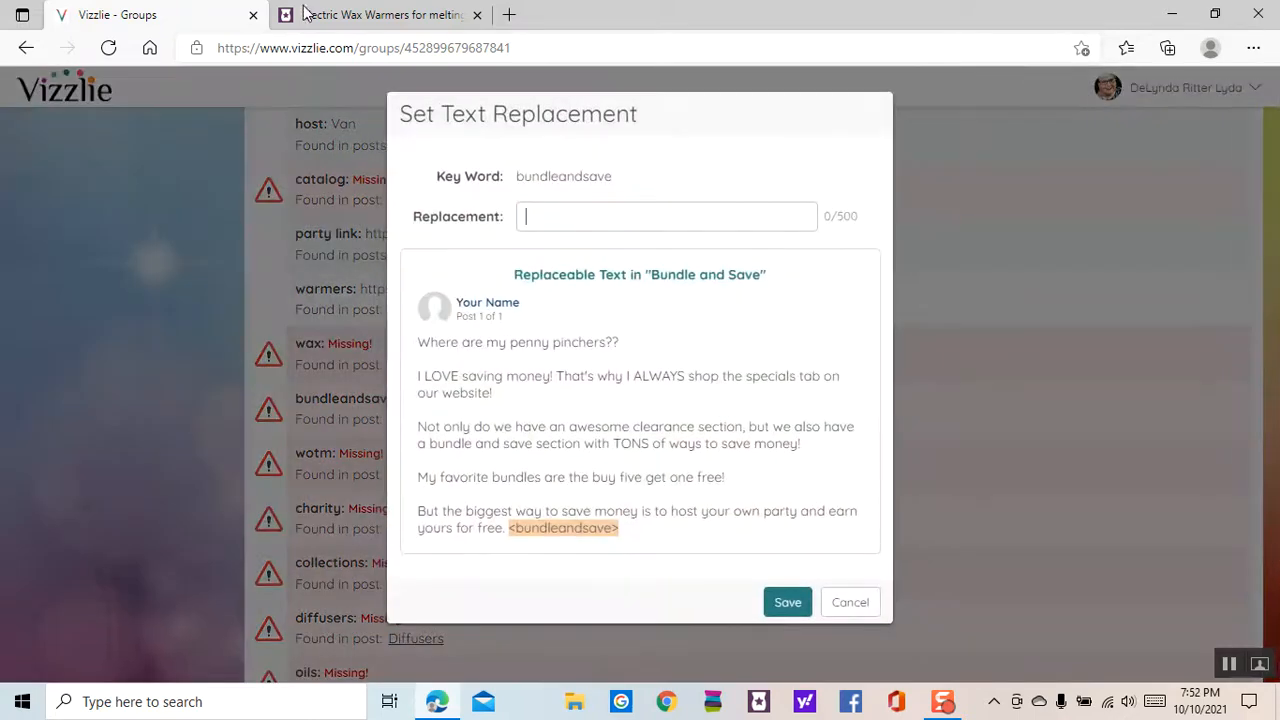
{"action": "left_click", "coordinate": [355, 17]}
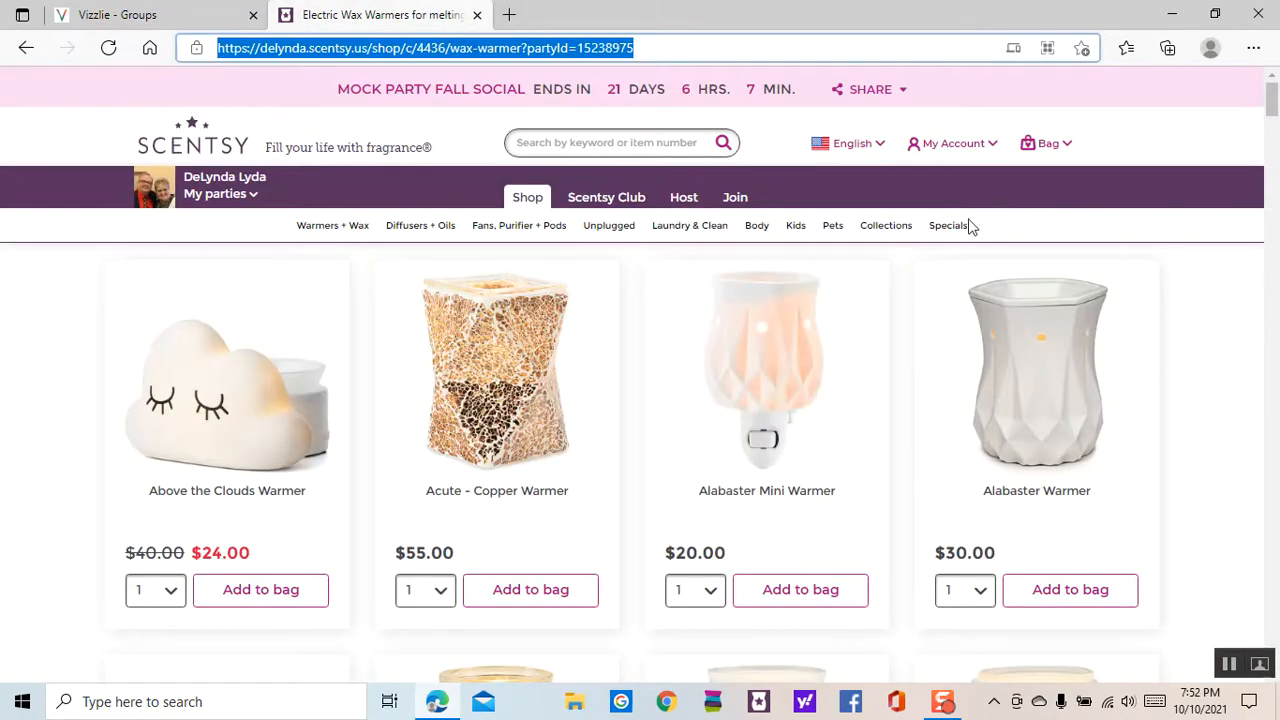
{"action": "mouse_move", "coordinate": [950, 226]}
{"action": "left_click", "coordinate": [944, 276]}
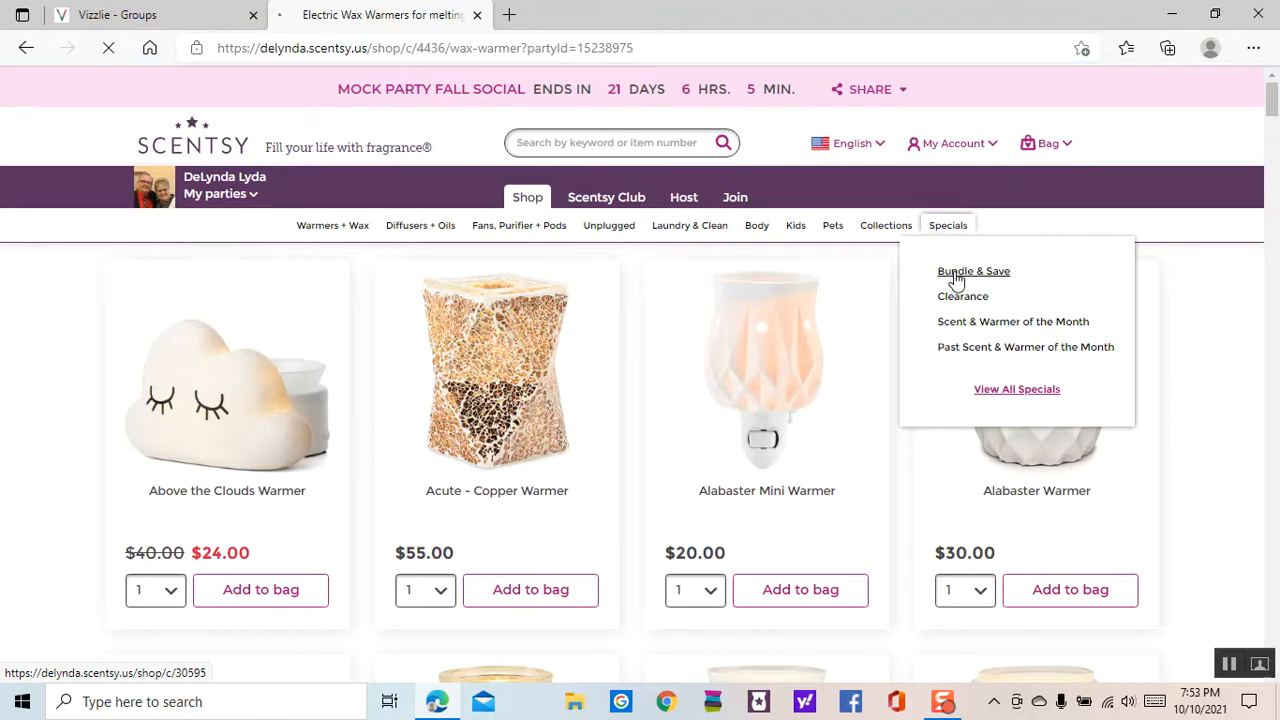
{"action": "left_click", "coordinate": [705, 45]}
{"action": "key", "text": "ctrl+c"}
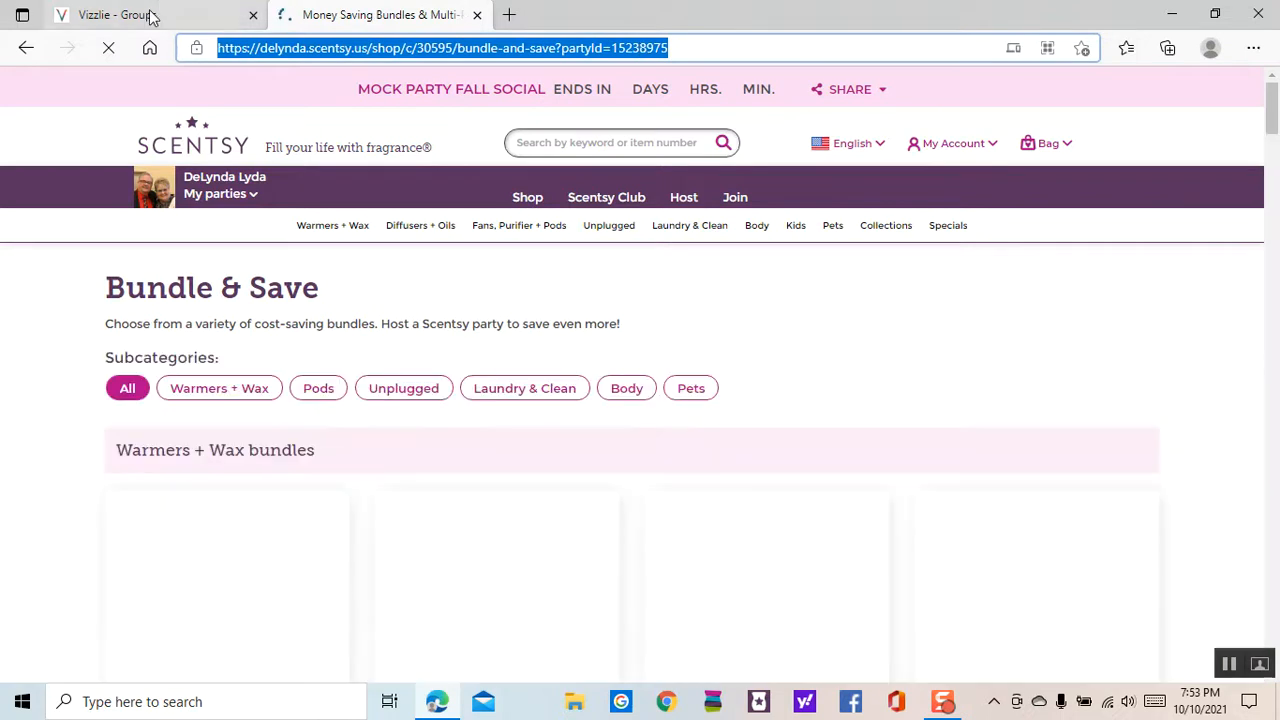
{"action": "left_click", "coordinate": [152, 13]}
{"action": "left_click", "coordinate": [528, 224]}
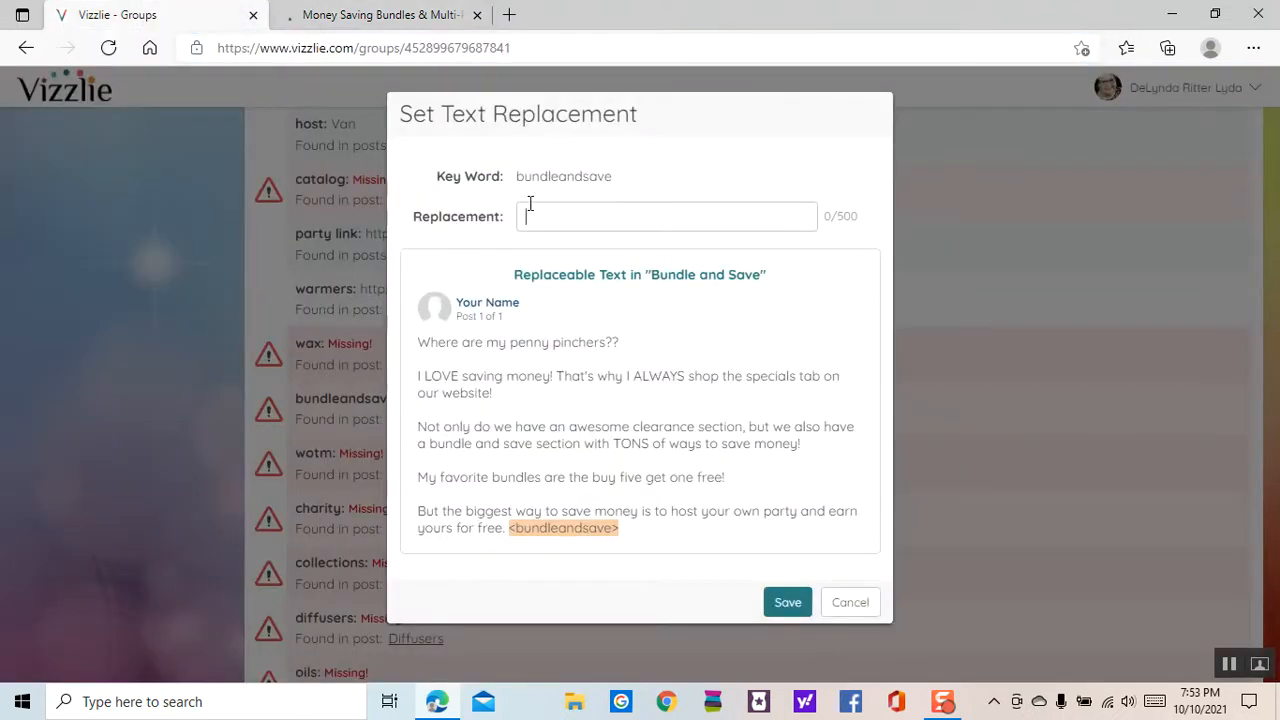
{"action": "key", "text": "ctrl+v"}
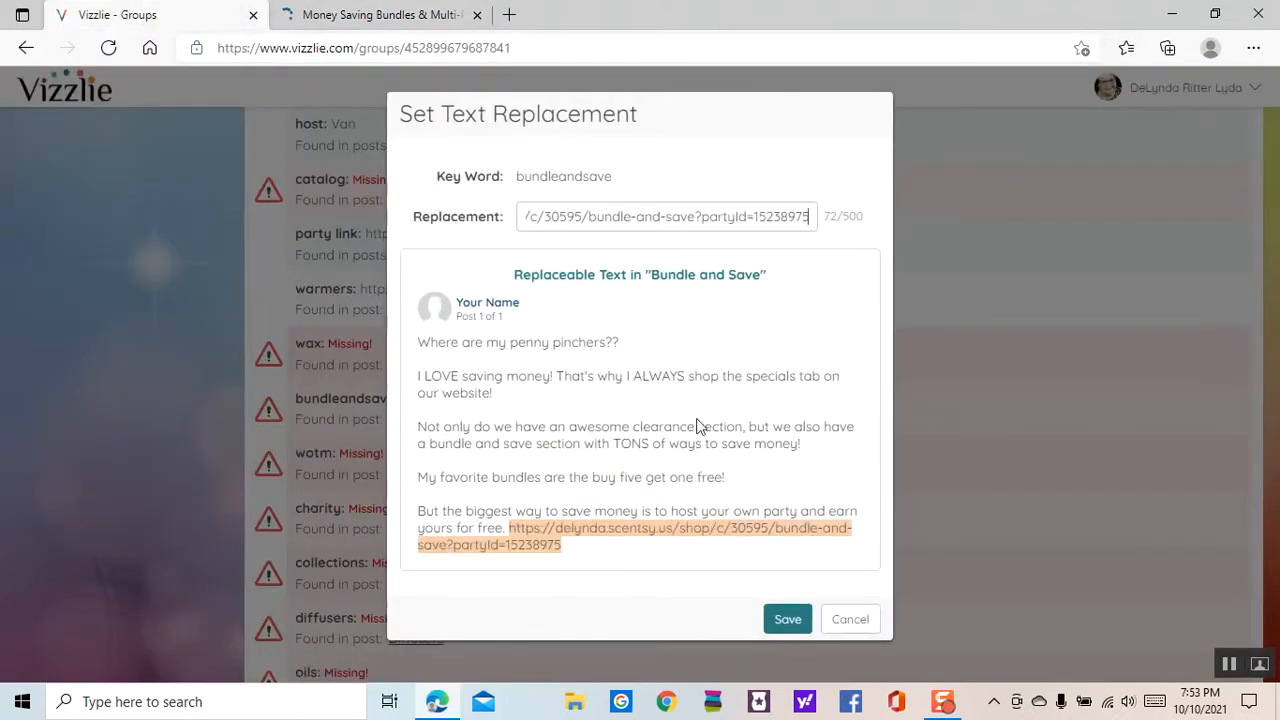
{"action": "left_click", "coordinate": [785, 621]}
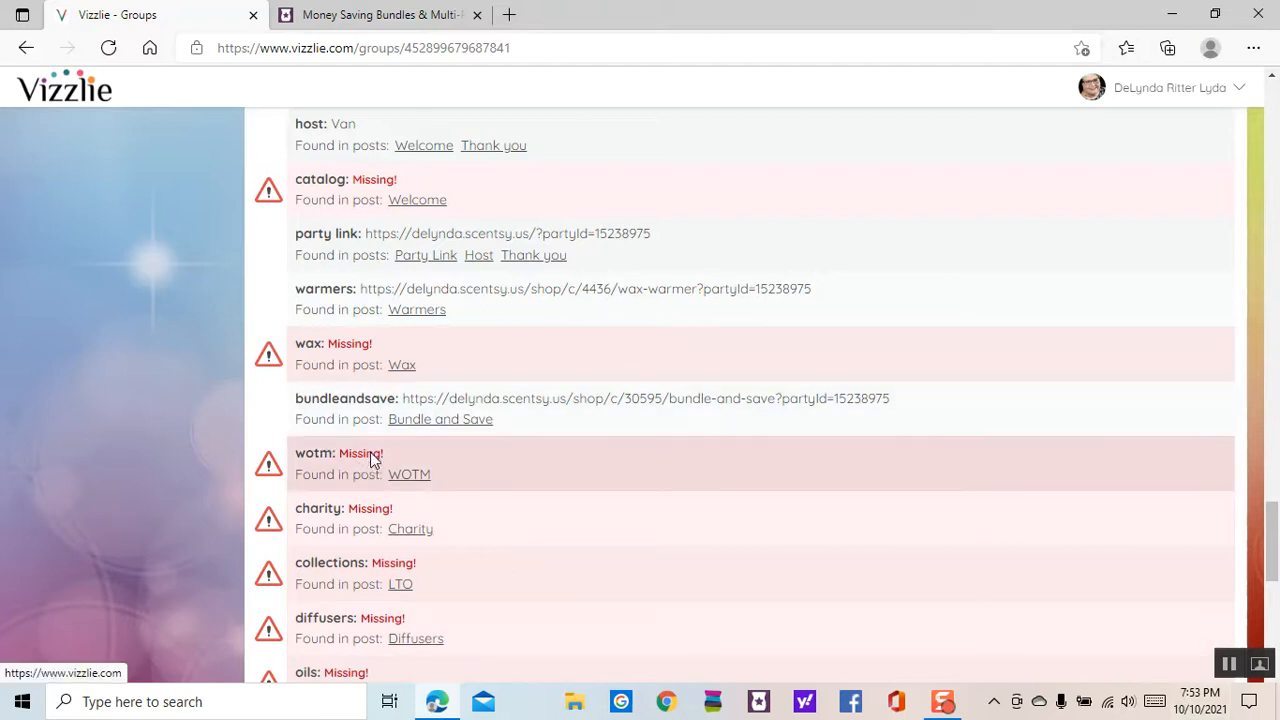
Fill in the wotm text replacement with the web address of the Scentsy site's Scent & Warmer of the Month page and save it in Vizzlie
{"action": "left_click", "coordinate": [371, 456]}
{"action": "left_click", "coordinate": [424, 18]}
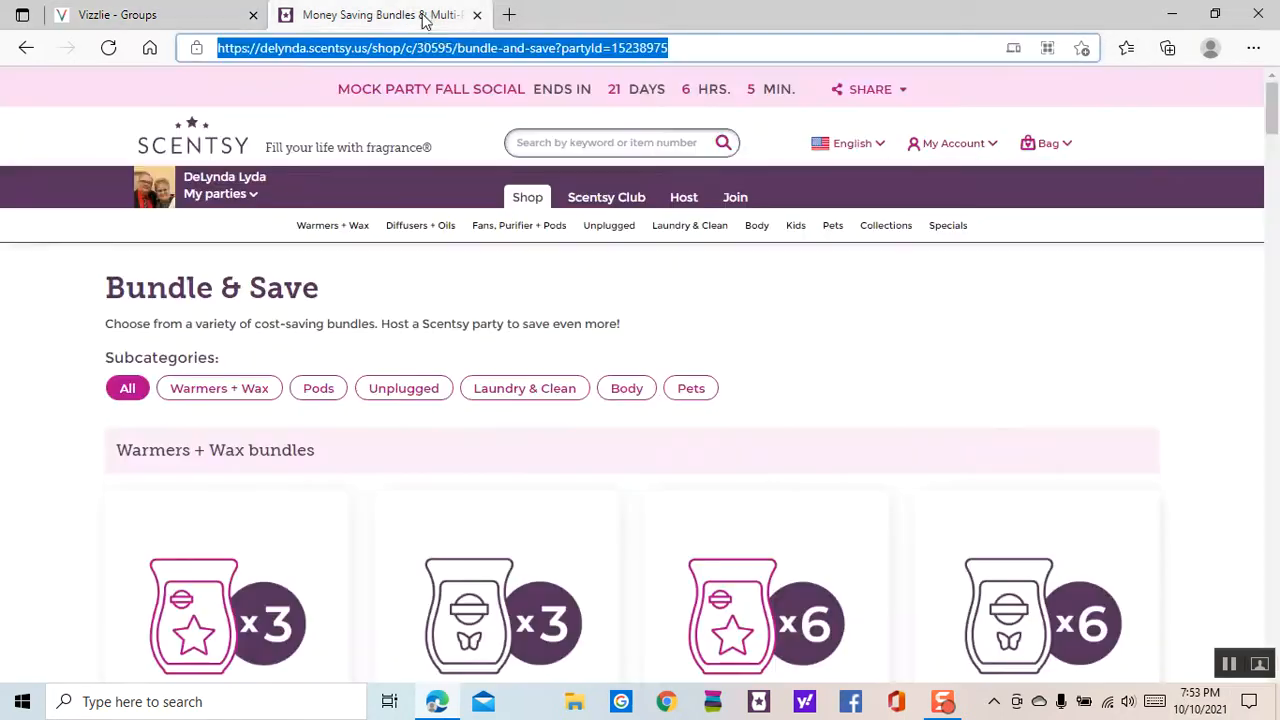
{"action": "mouse_move", "coordinate": [893, 230]}
{"action": "mouse_move", "coordinate": [943, 232]}
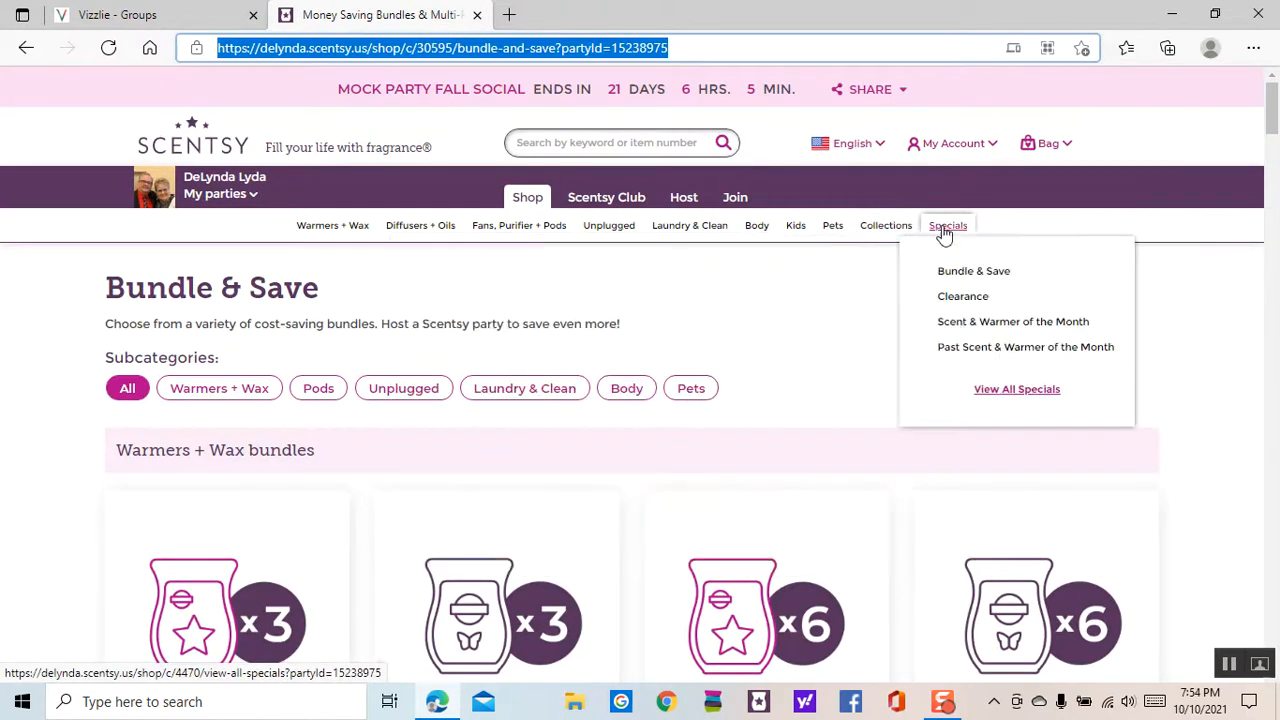
{"action": "left_click", "coordinate": [960, 330]}
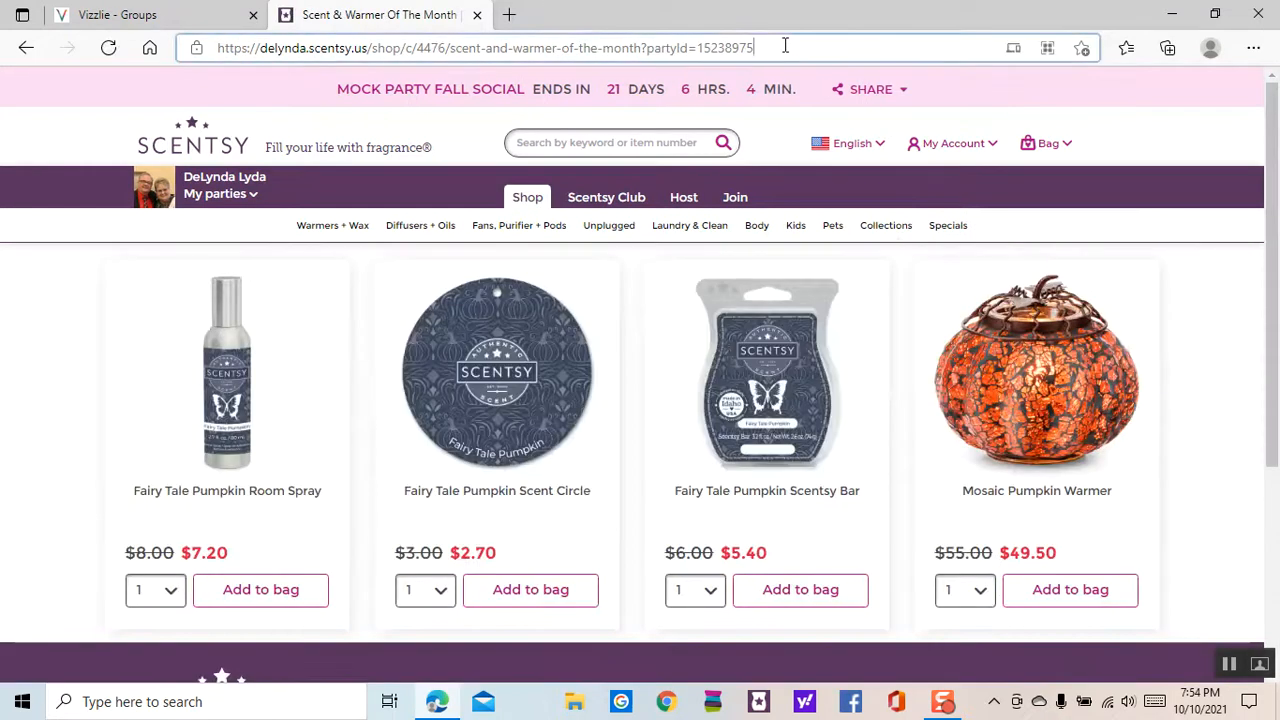
{"action": "left_click", "coordinate": [783, 47]}
{"action": "key", "text": "ctrl+c"}
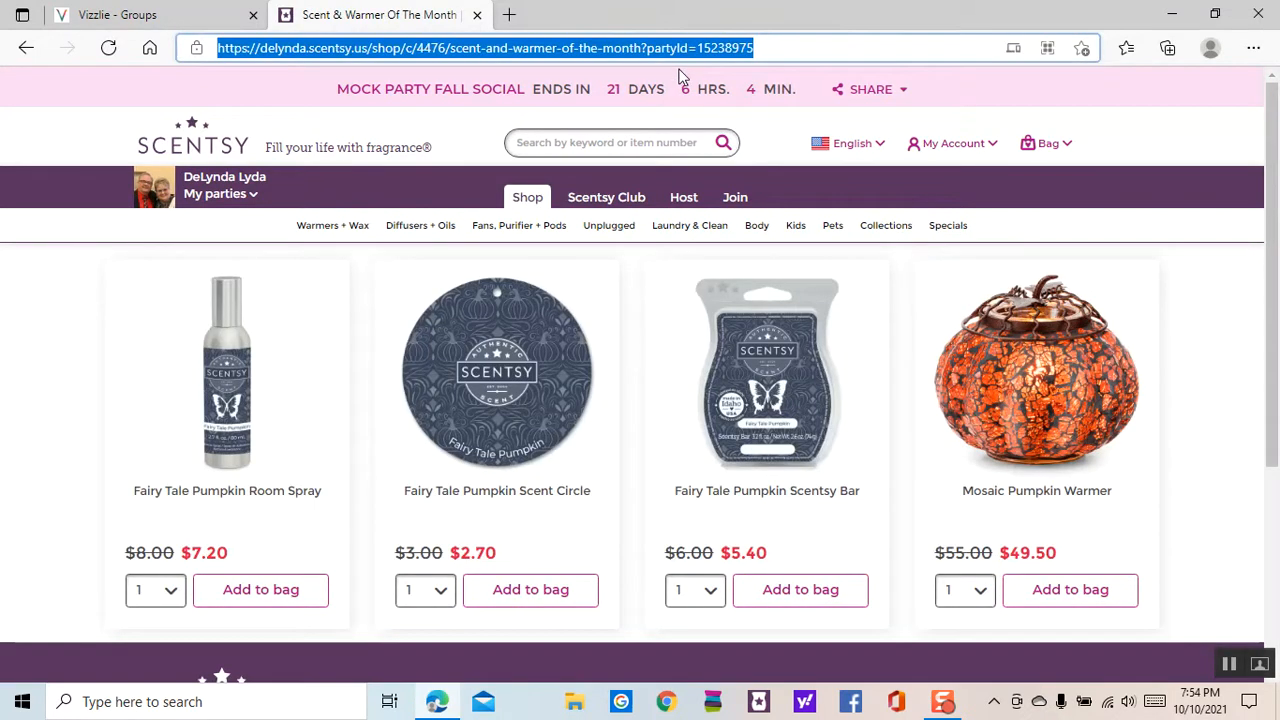
{"action": "left_click", "coordinate": [118, 15]}
{"action": "key", "text": "ctrl+v"}
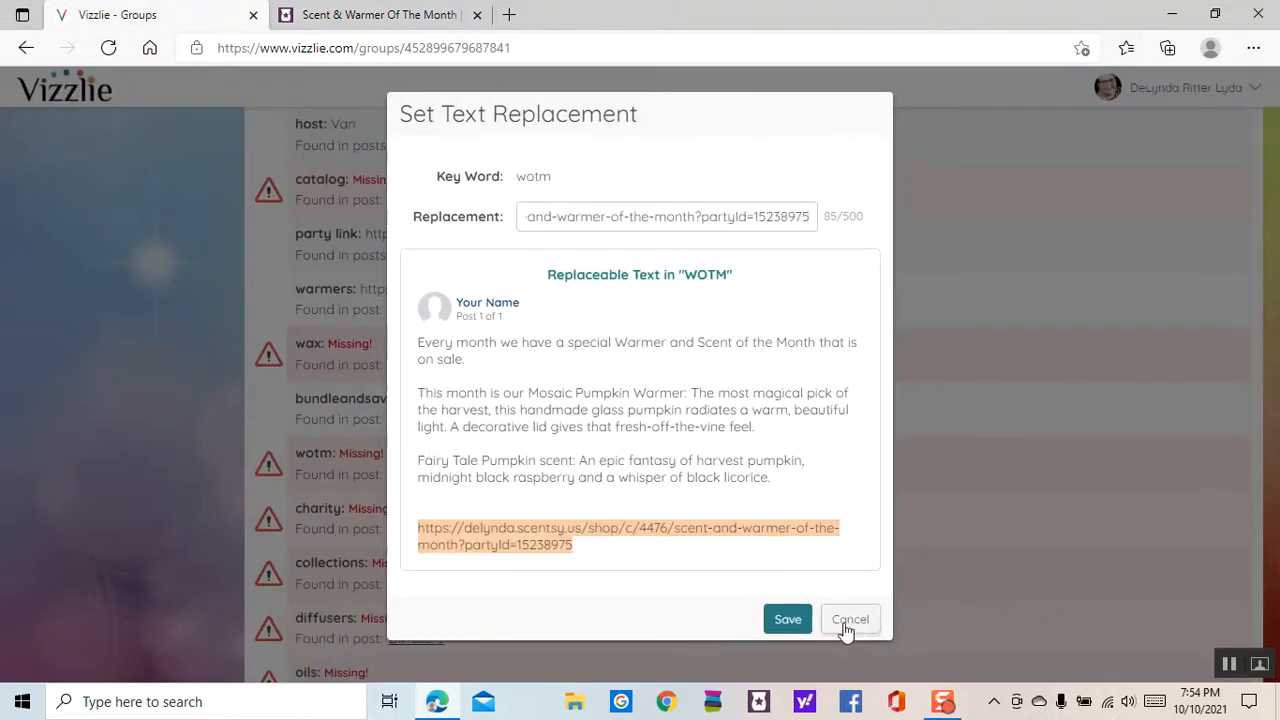
{"action": "left_click", "coordinate": [787, 620]}
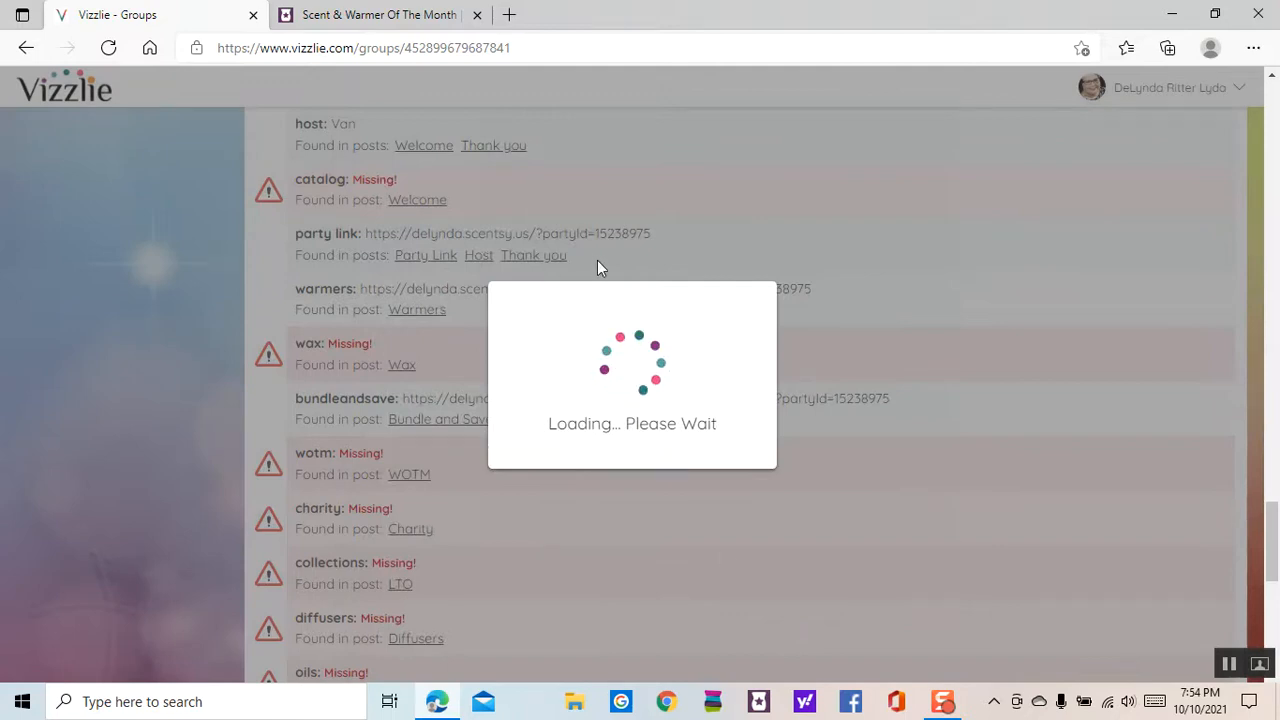
{"action": "scroll", "coordinate": [477, 314], "scroll_direction": "down", "scroll_amount": 5}
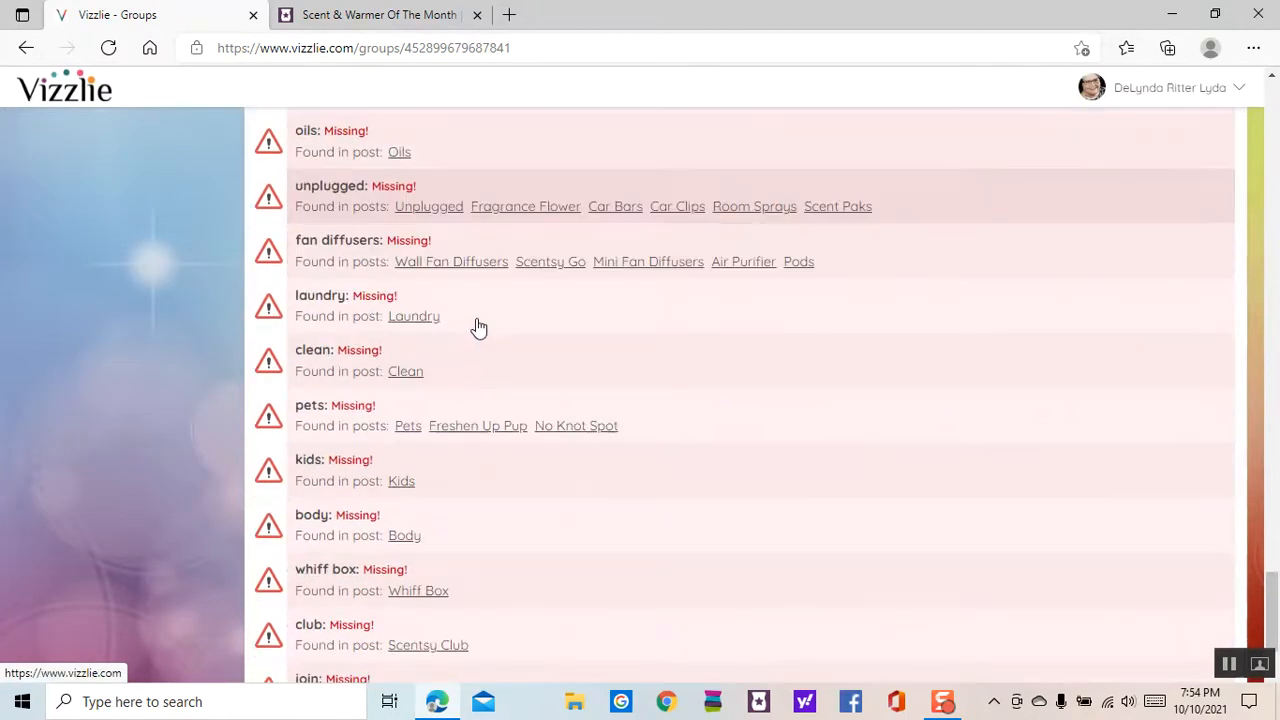
Start a new scheduled post for the group and set its date to Oct 14, 2021
{"action": "scroll", "coordinate": [474, 348], "scroll_direction": "down", "scroll_amount": 2}
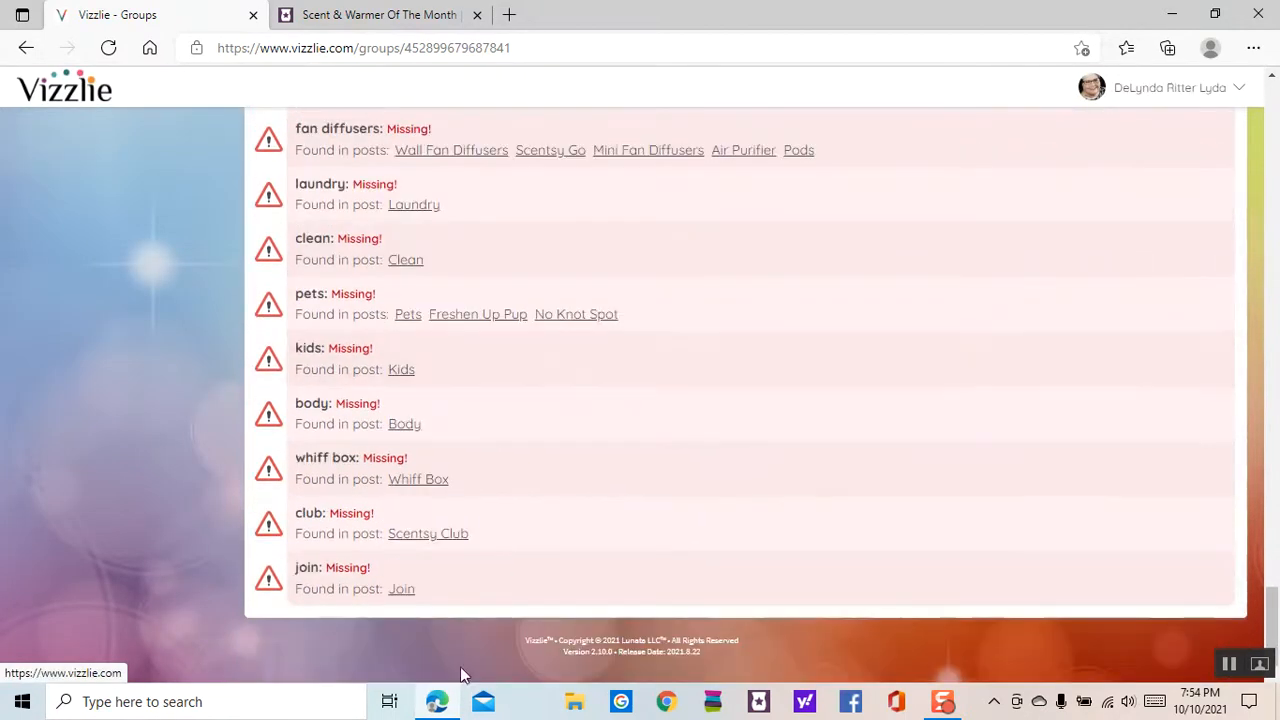
{"action": "left_click", "coordinate": [441, 315]}
{"action": "scroll", "coordinate": [506, 357], "scroll_direction": "up", "scroll_amount": 7}
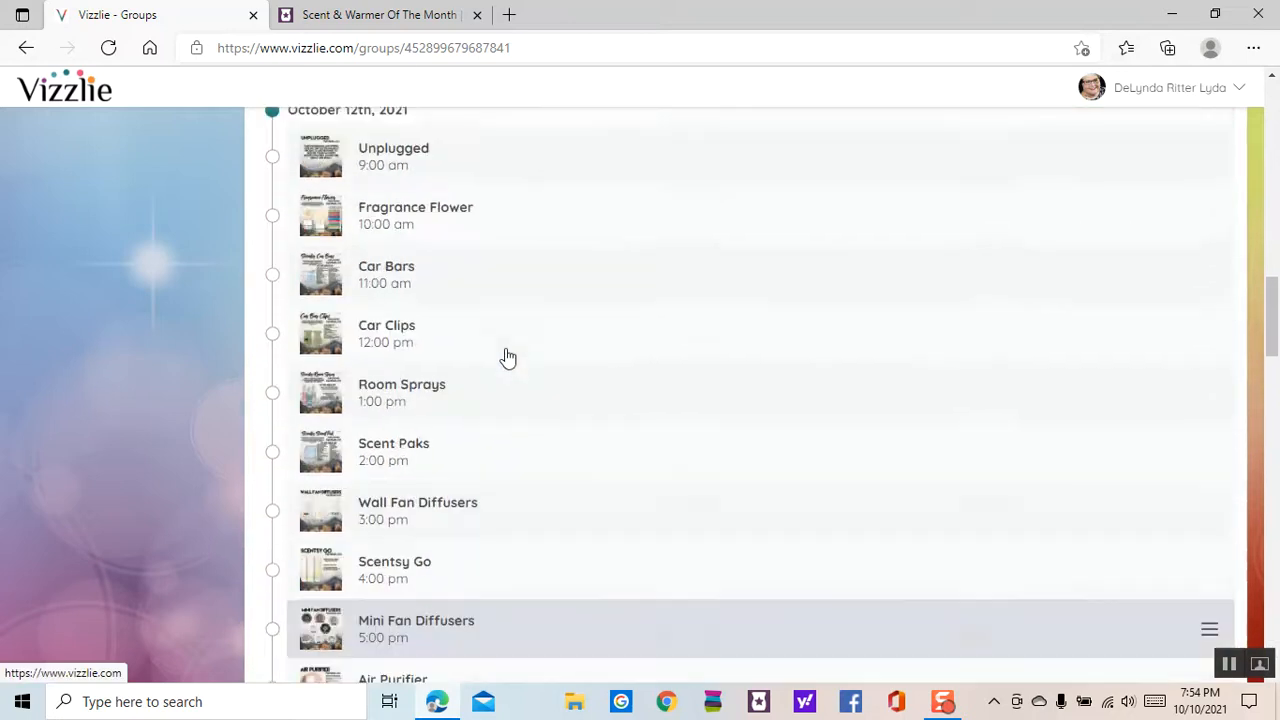
{"action": "scroll", "coordinate": [506, 357], "scroll_direction": "up", "scroll_amount": 15}
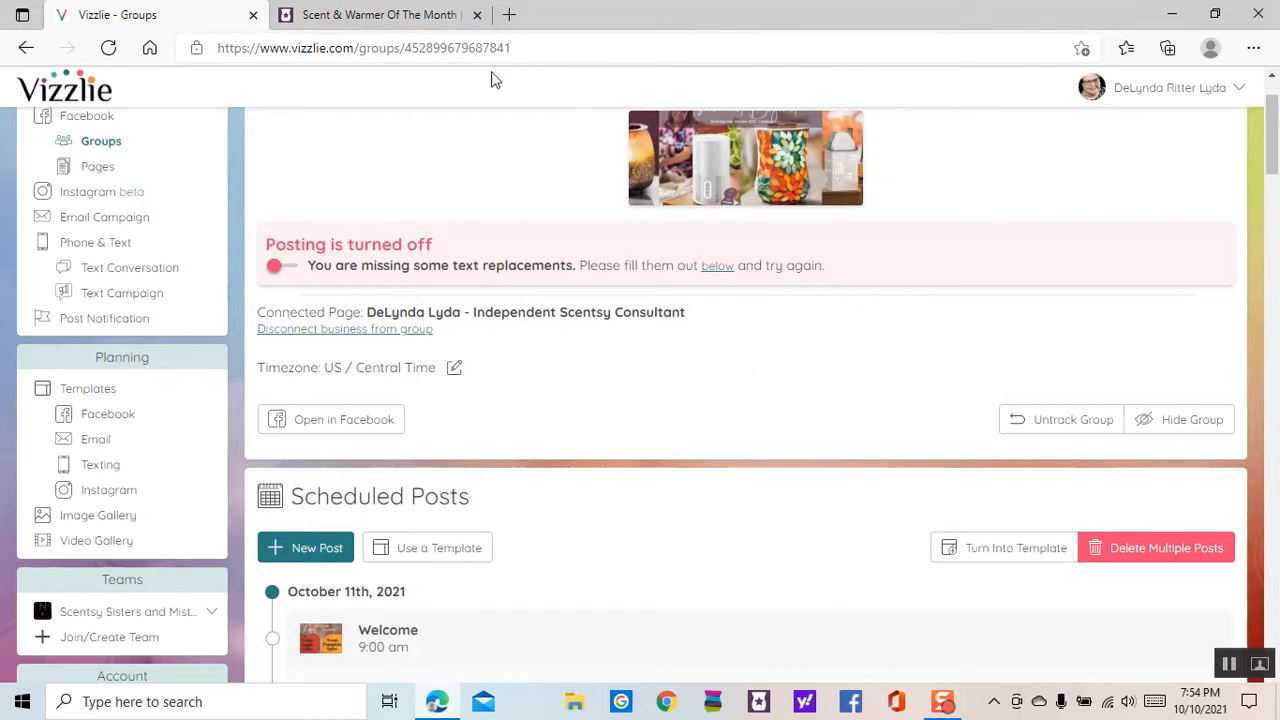
{"action": "scroll", "coordinate": [463, 220], "scroll_direction": "down", "scroll_amount": 2}
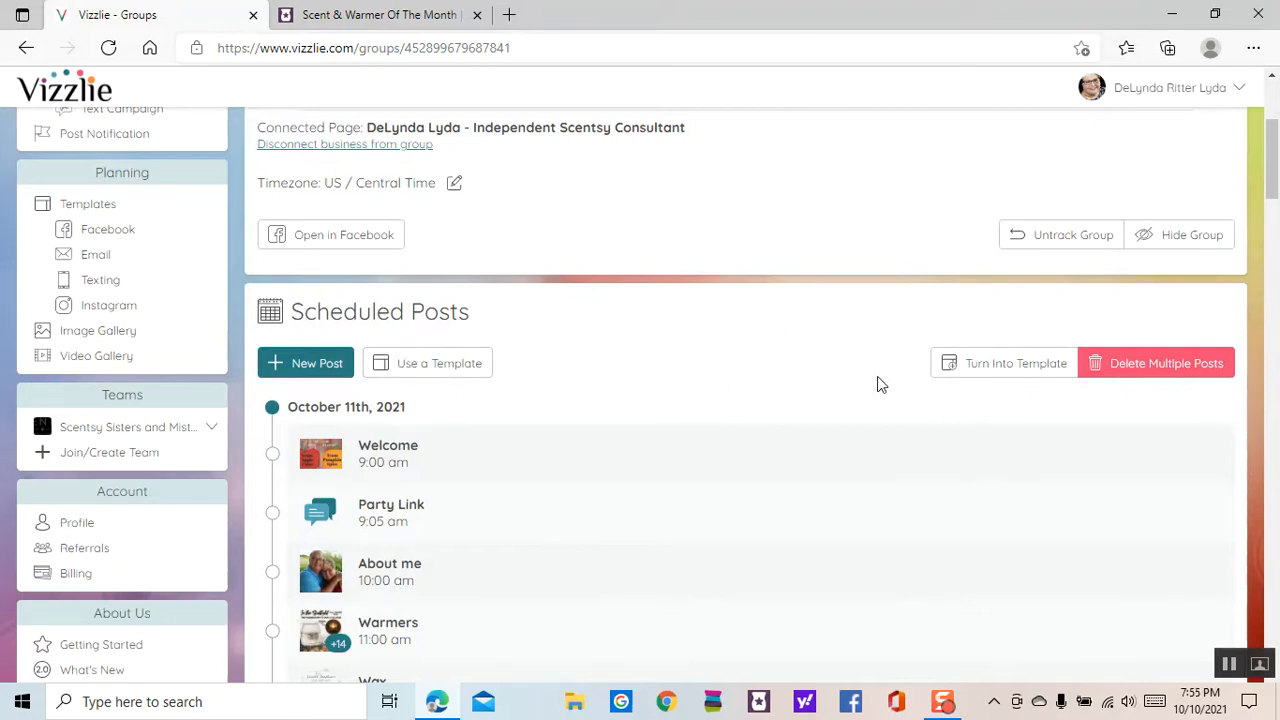
{"action": "left_click", "coordinate": [314, 366]}
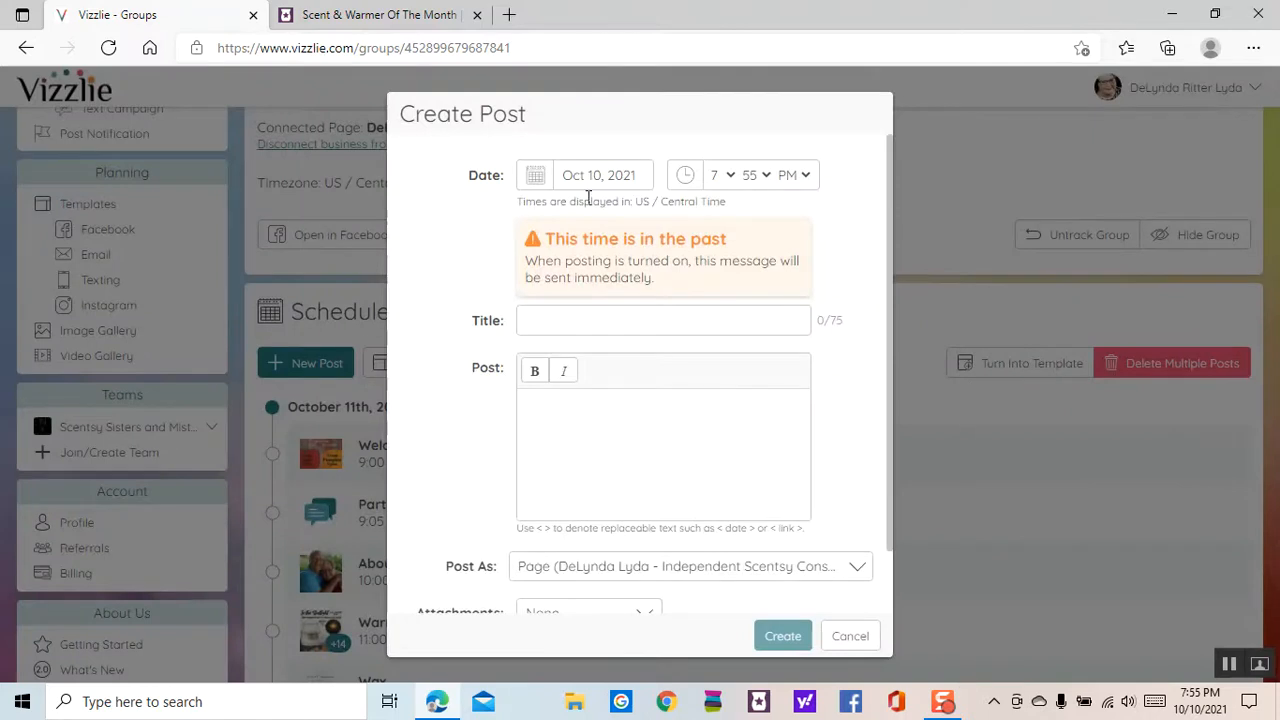
{"action": "left_click", "coordinate": [536, 179]}
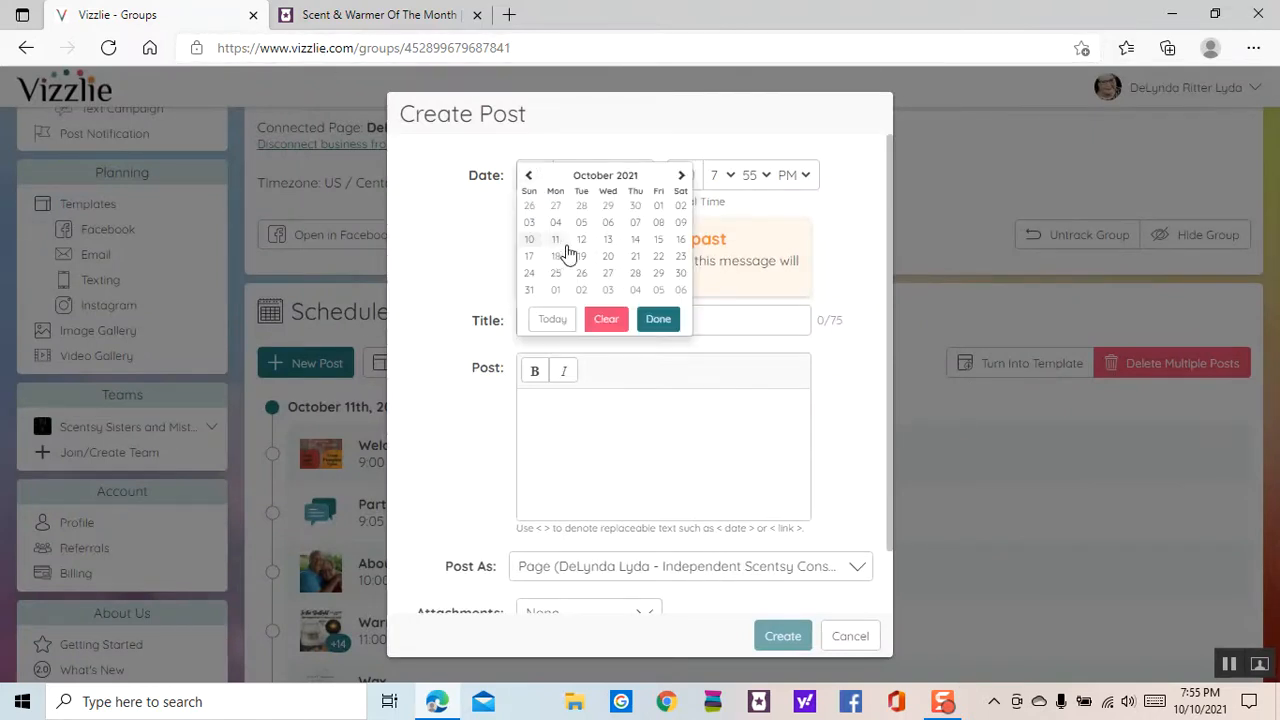
{"action": "left_click", "coordinate": [757, 286]}
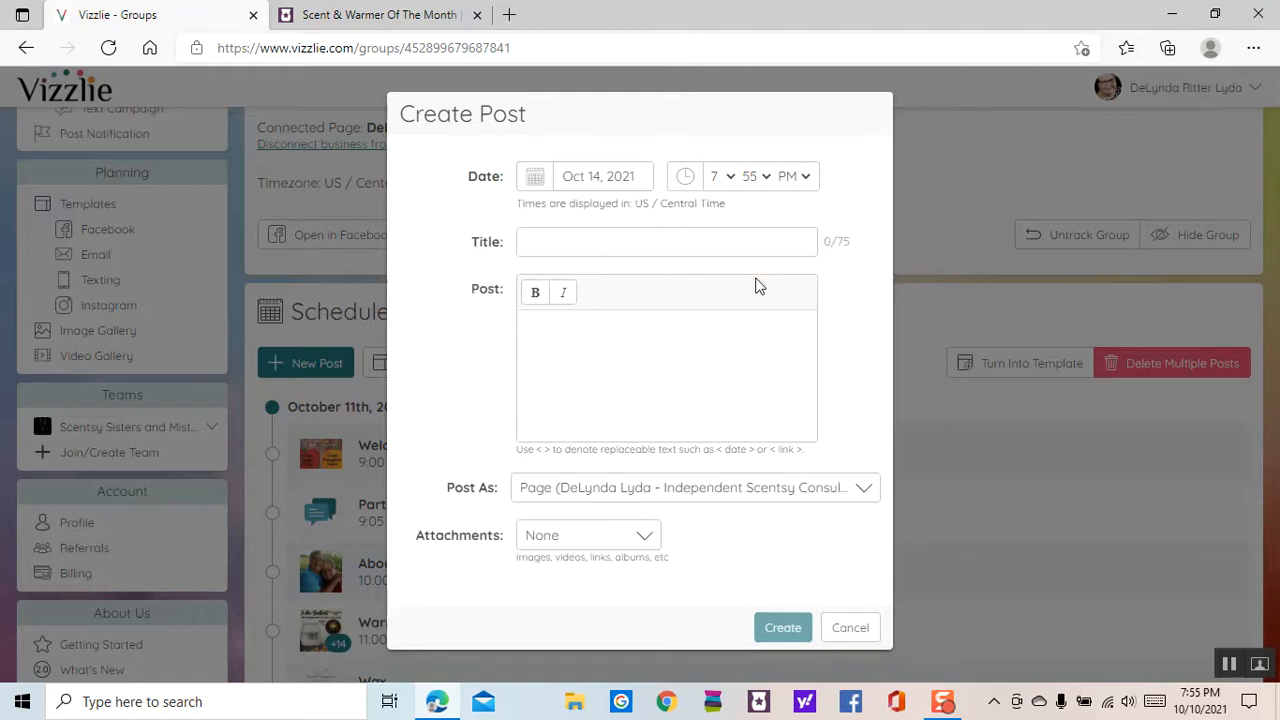
Set the post time to 6:50 PM, title it "Thank You" and enter "Thank you so much ..;" as the post text
{"action": "left_click", "coordinate": [731, 179]}
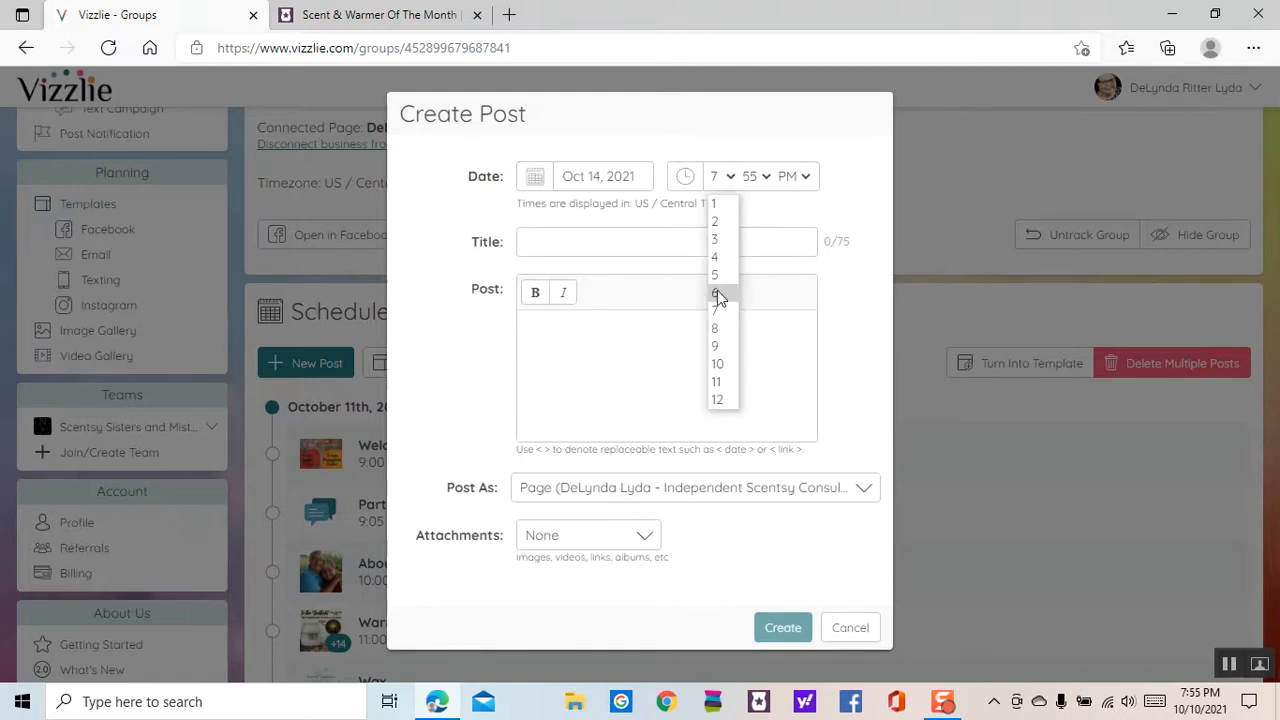
{"action": "left_click", "coordinate": [717, 294]}
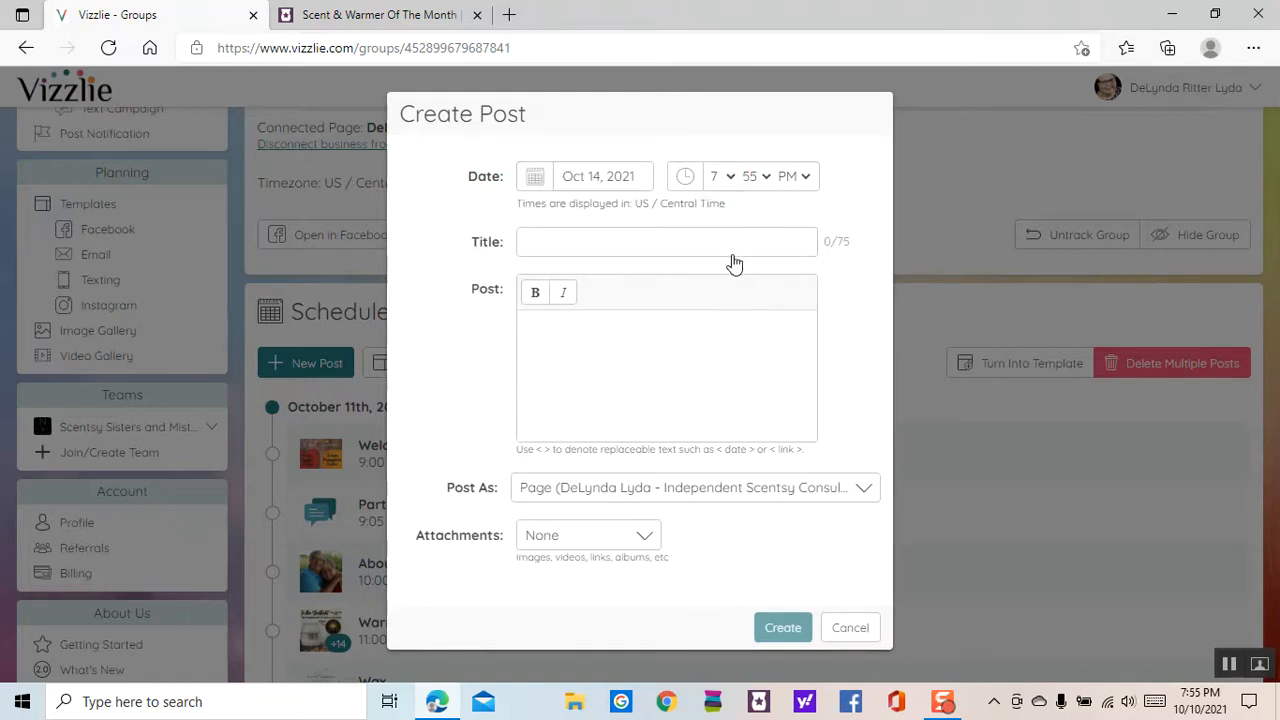
{"action": "left_click", "coordinate": [767, 179]}
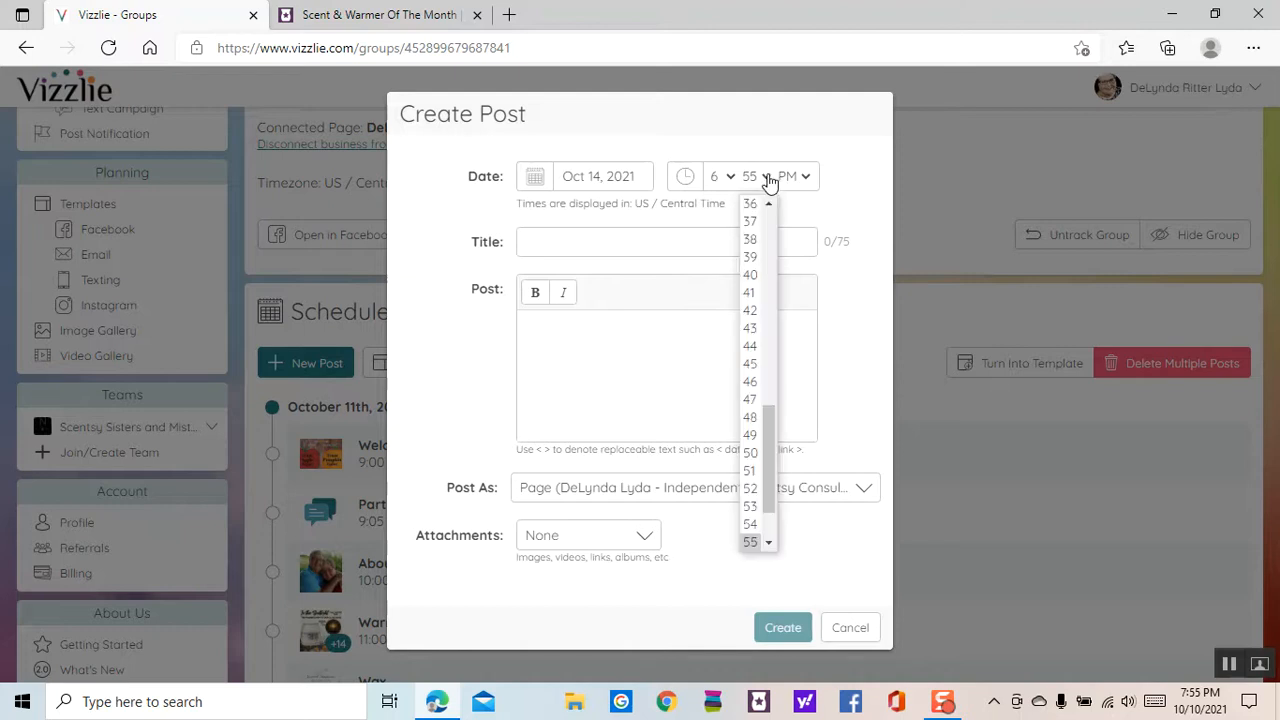
{"action": "left_click", "coordinate": [1105, 449]}
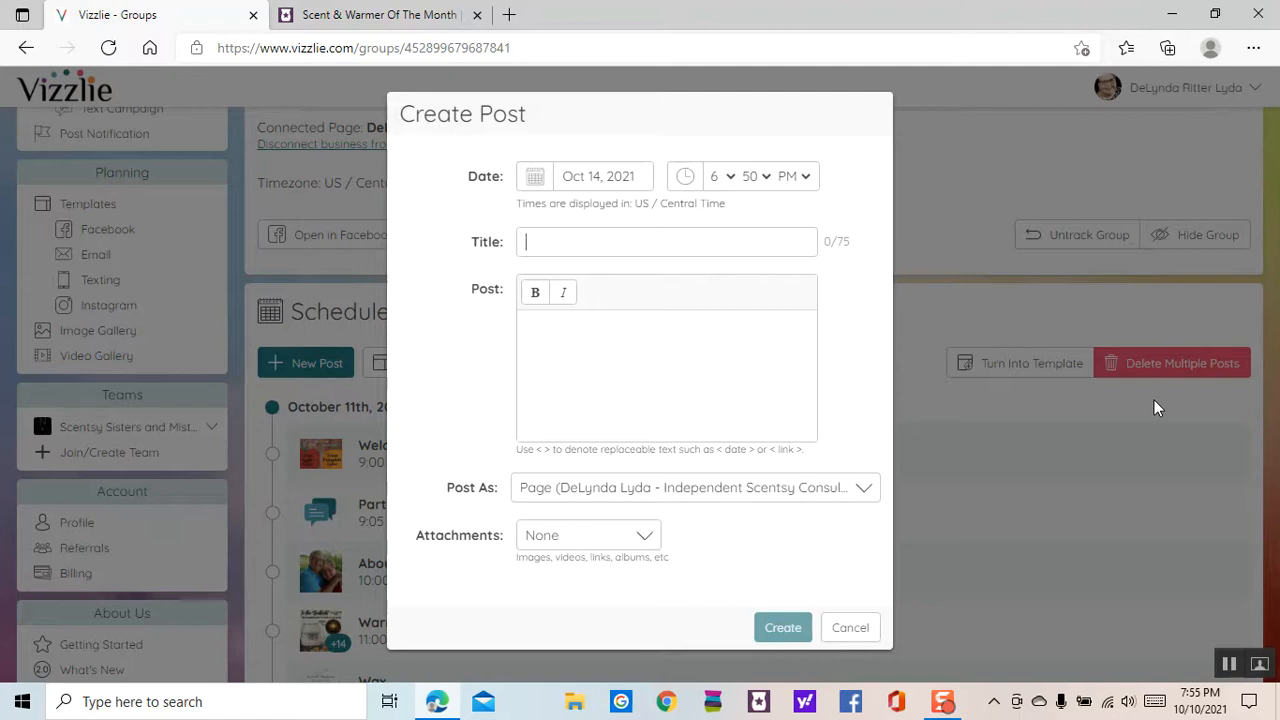
{"action": "type", "text": "Thank"}
{"action": "type", "text": "k y"}
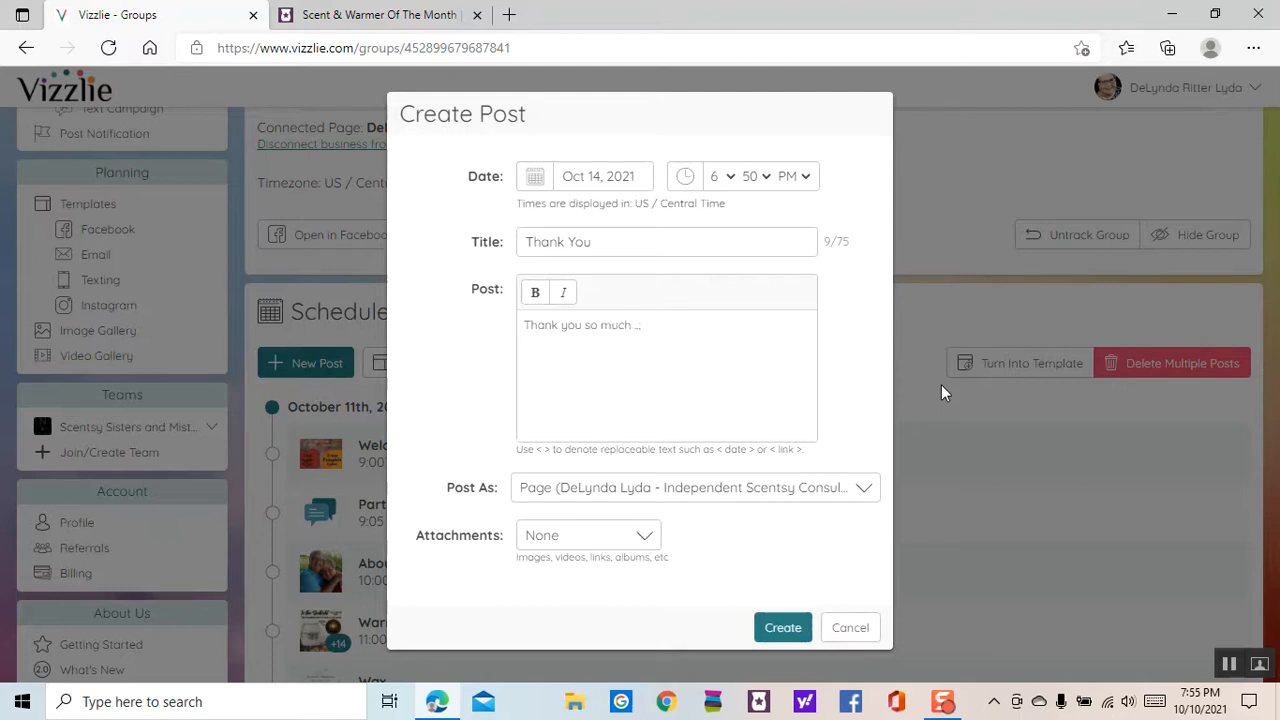
Set the post's attachment type to Image and open the file chooser for uploading a picture from the computer
{"action": "left_click", "coordinate": [640, 537]}
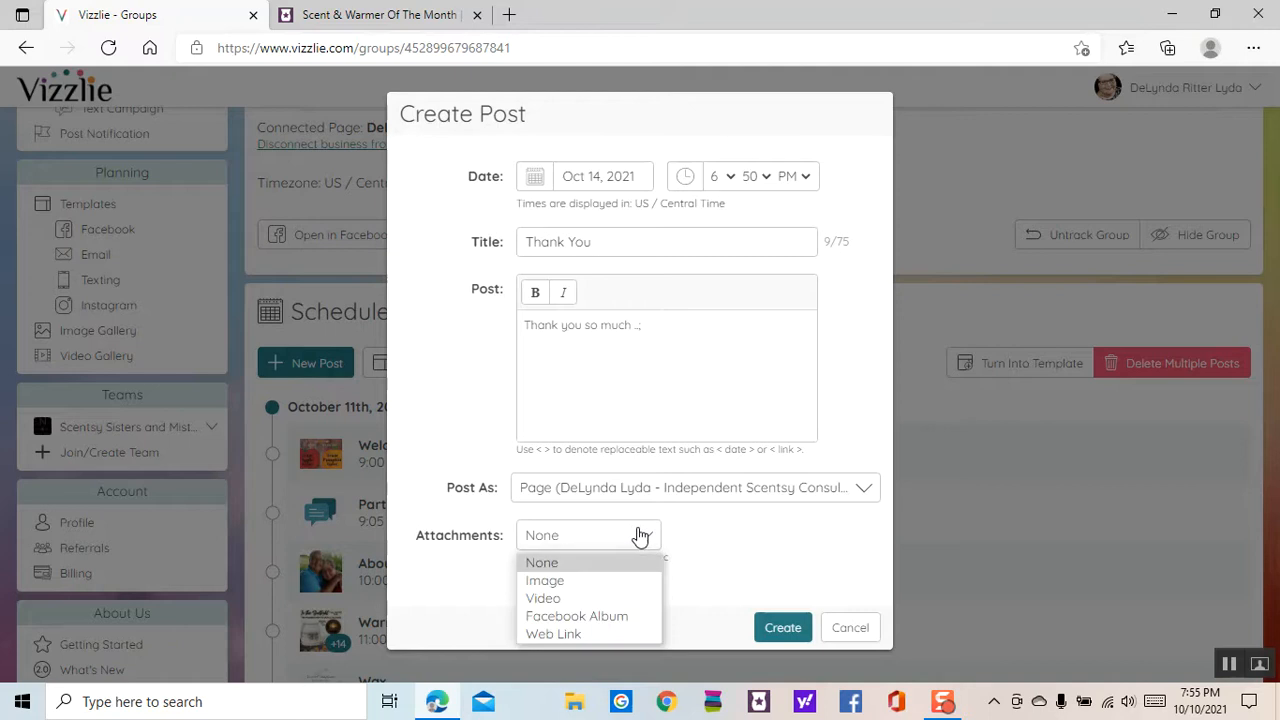
{"action": "left_click", "coordinate": [575, 582]}
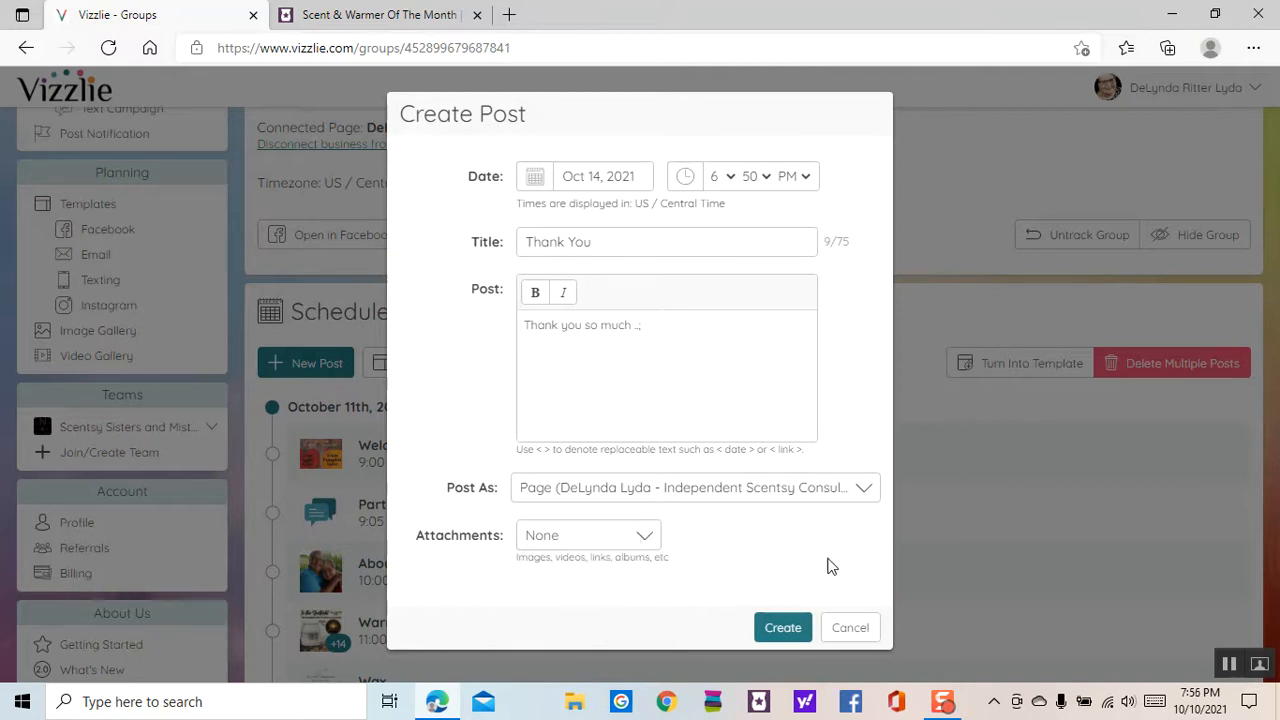
{"action": "scroll", "coordinate": [834, 505], "scroll_direction": "down", "scroll_amount": 1}
{"action": "scroll", "coordinate": [838, 500], "scroll_direction": "down", "scroll_amount": 3}
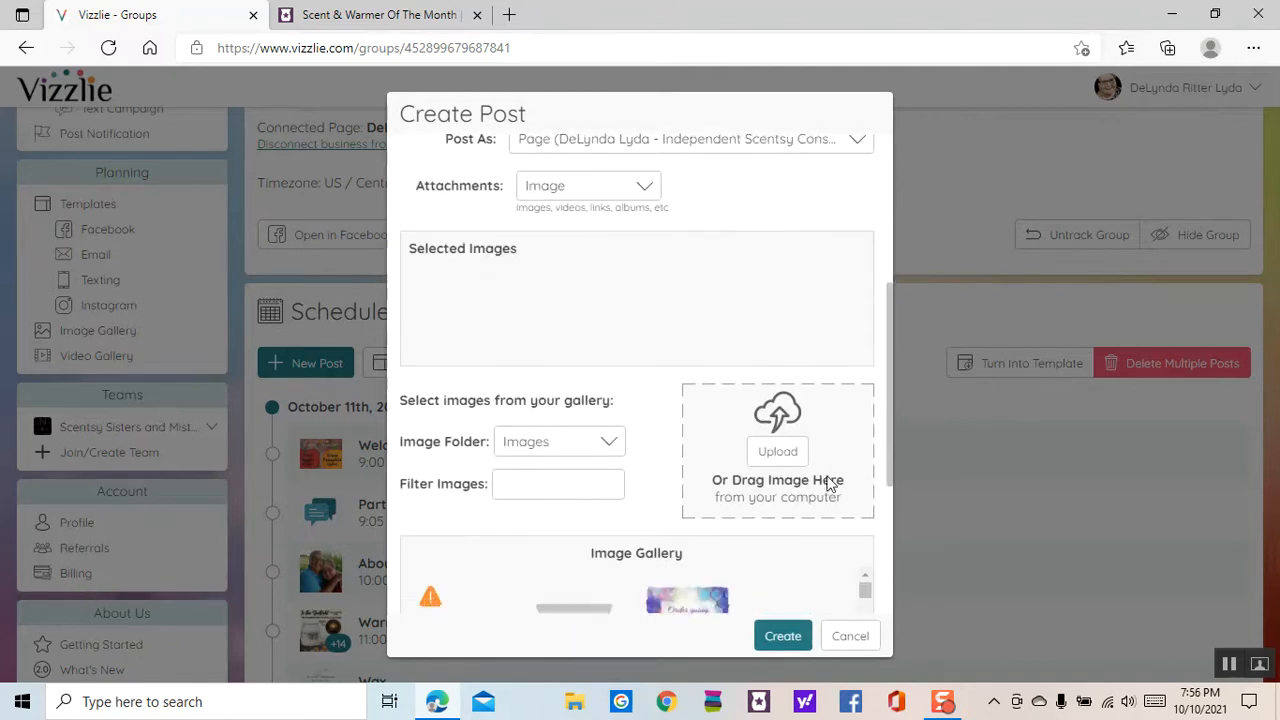
{"action": "left_click", "coordinate": [775, 444]}
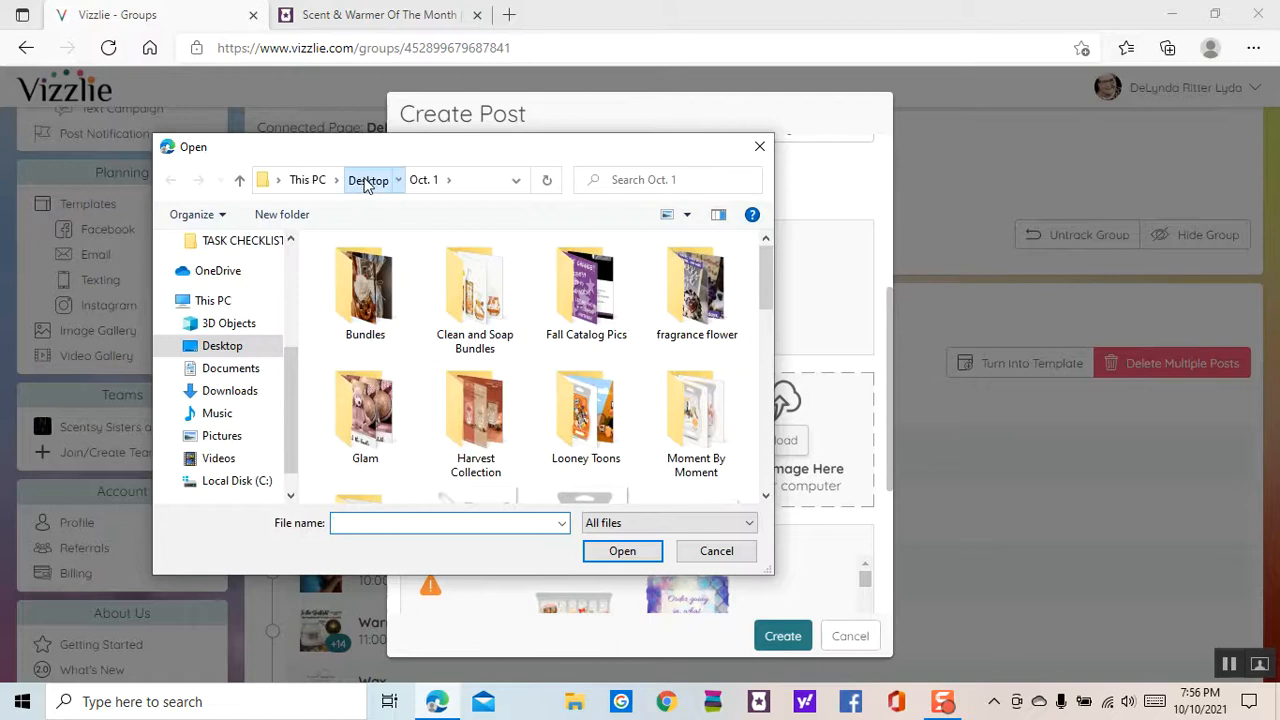
Upload the "Thank You For Your Order!" picture from the desktop's PICS > Thank You for your order folder and create the post
{"action": "left_click", "coordinate": [367, 183]}
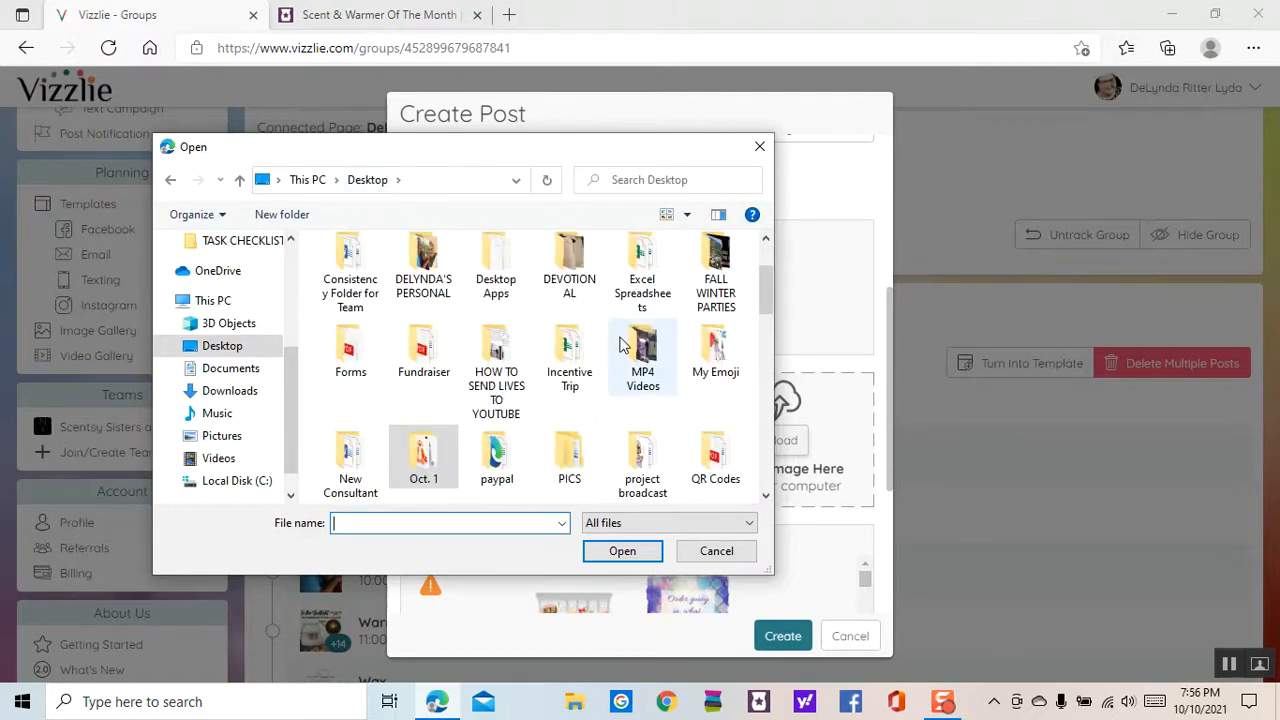
{"action": "scroll", "coordinate": [620, 345], "scroll_direction": "down", "scroll_amount": 1}
{"action": "scroll", "coordinate": [620, 345], "scroll_direction": "down", "scroll_amount": 1}
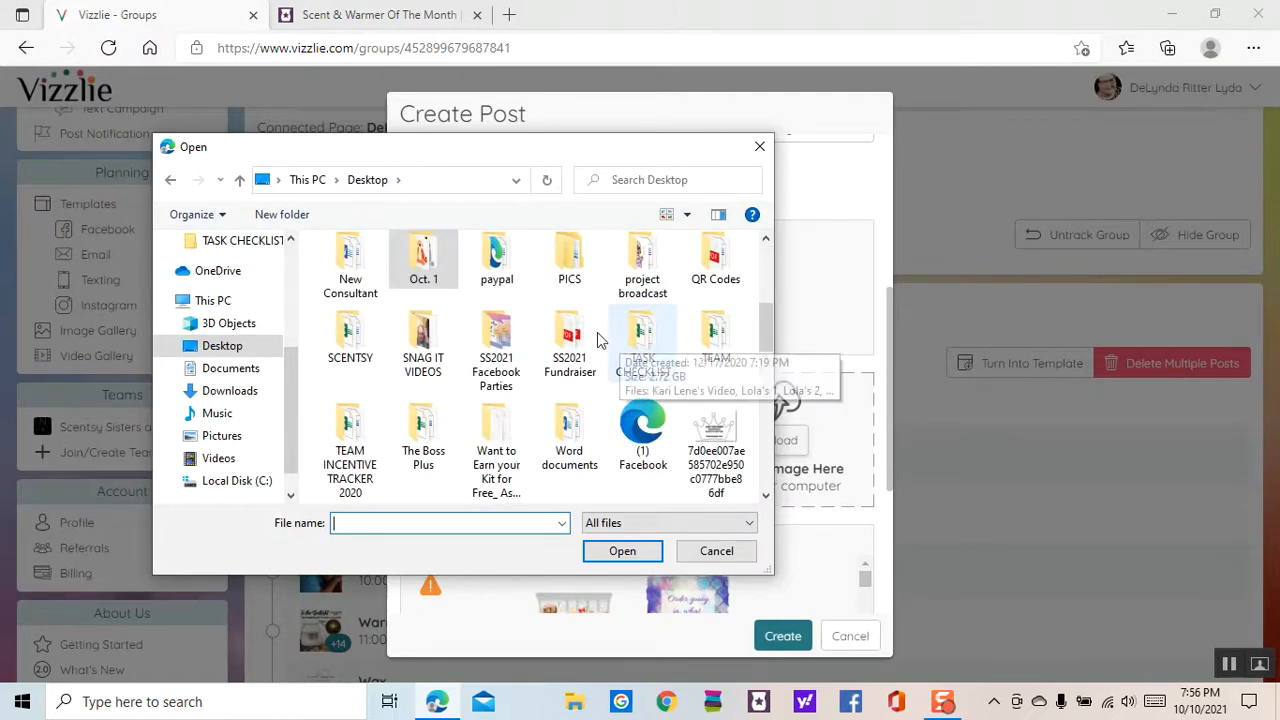
{"action": "double_click", "coordinate": [569, 258]}
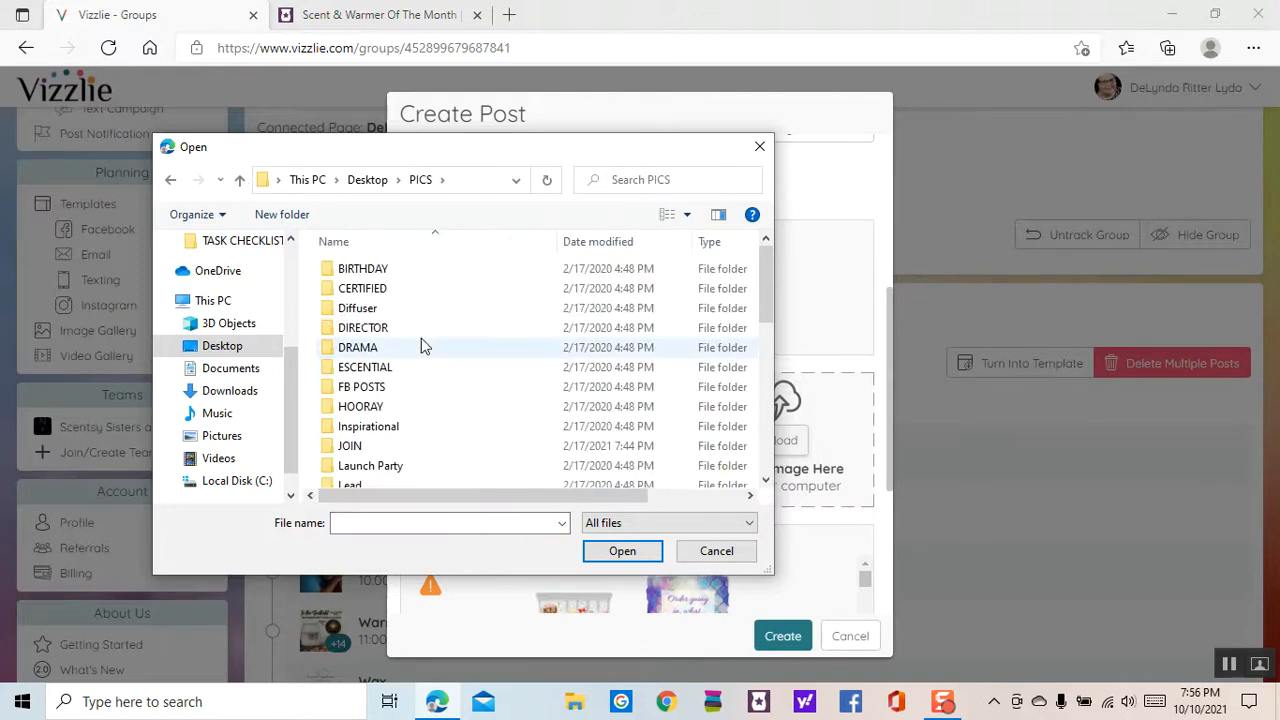
{"action": "scroll", "coordinate": [422, 345], "scroll_direction": "down", "scroll_amount": 3}
{"action": "scroll", "coordinate": [421, 343], "scroll_direction": "down", "scroll_amount": 2}
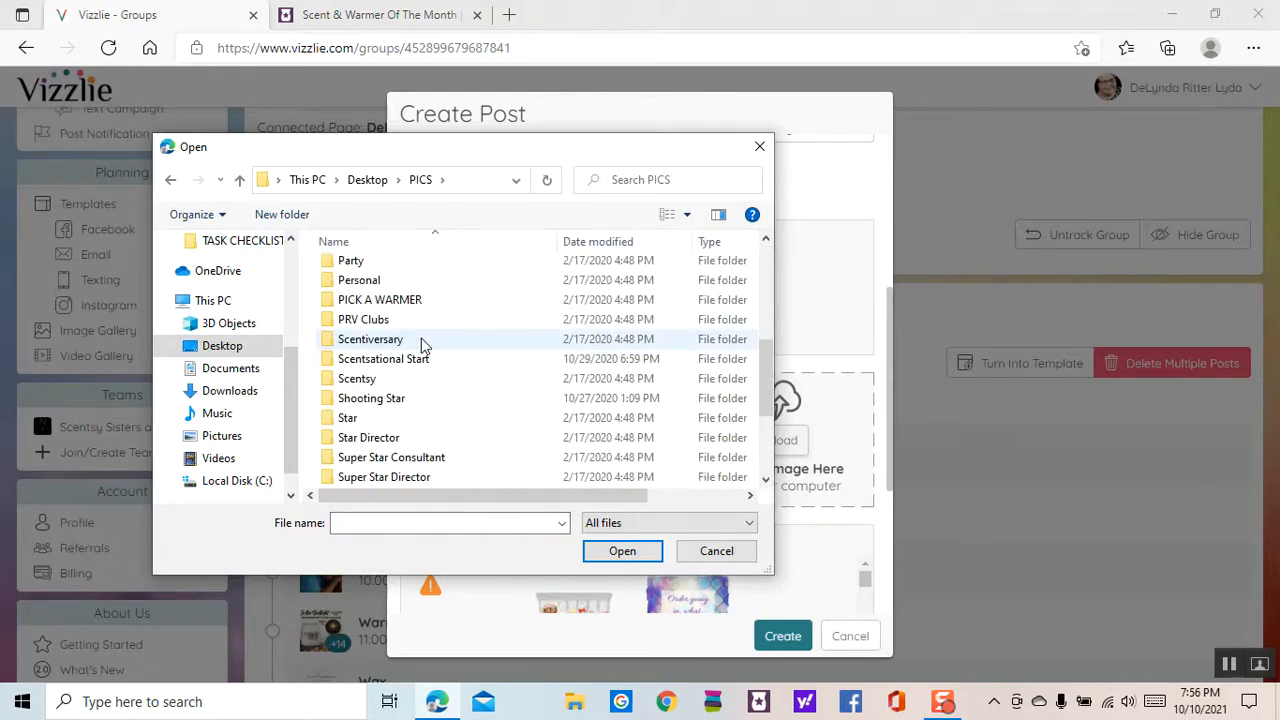
{"action": "scroll", "coordinate": [421, 340], "scroll_direction": "down", "scroll_amount": 1}
{"action": "scroll", "coordinate": [422, 345], "scroll_direction": "down", "scroll_amount": 1}
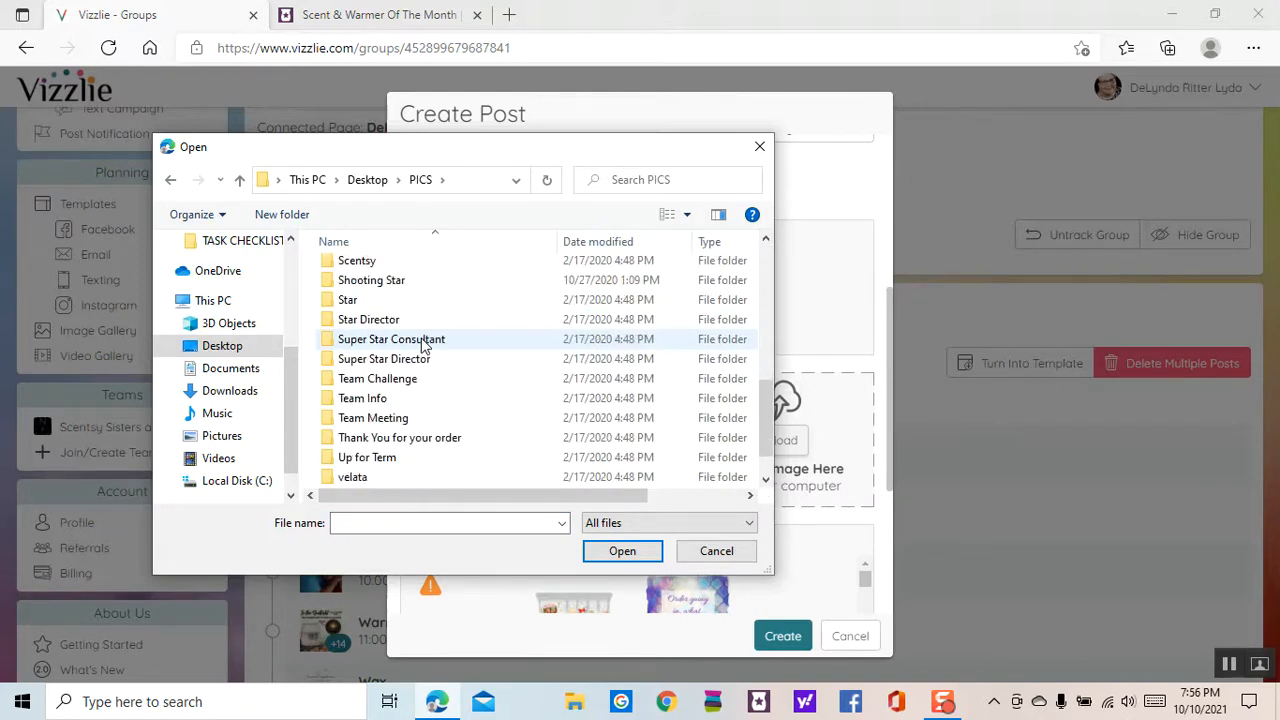
{"action": "double_click", "coordinate": [396, 440]}
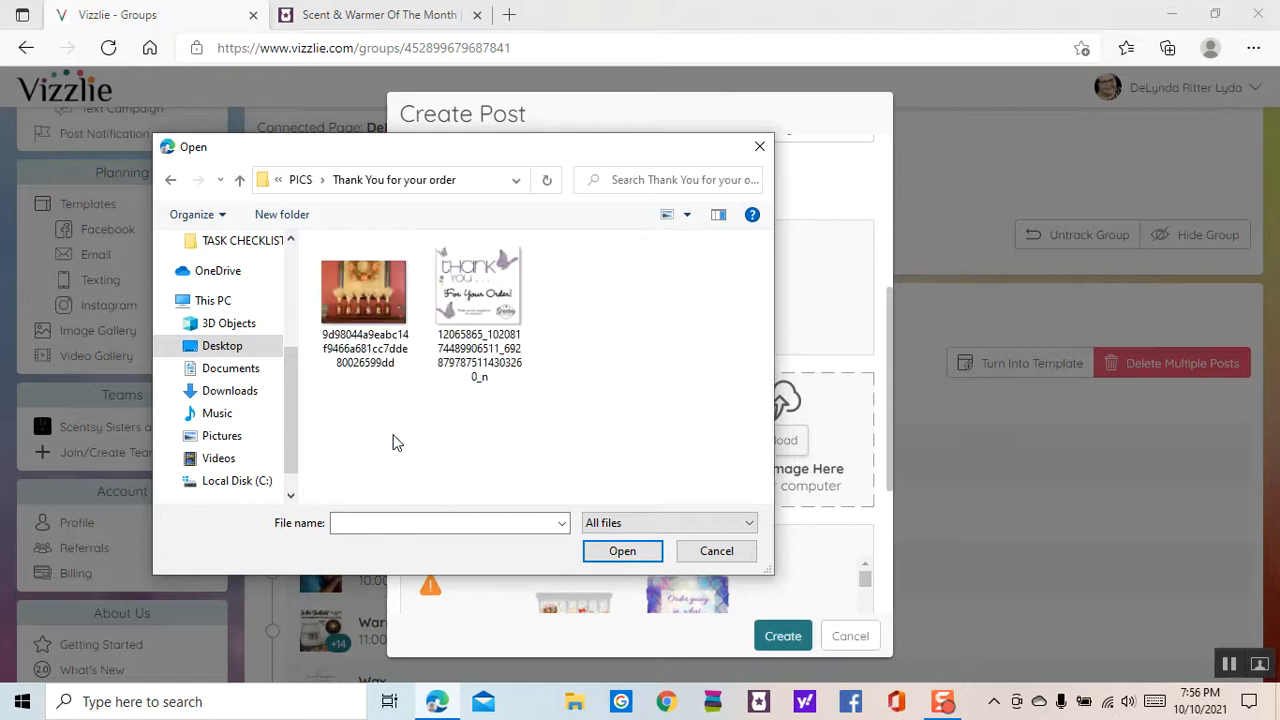
{"action": "double_click", "coordinate": [492, 292]}
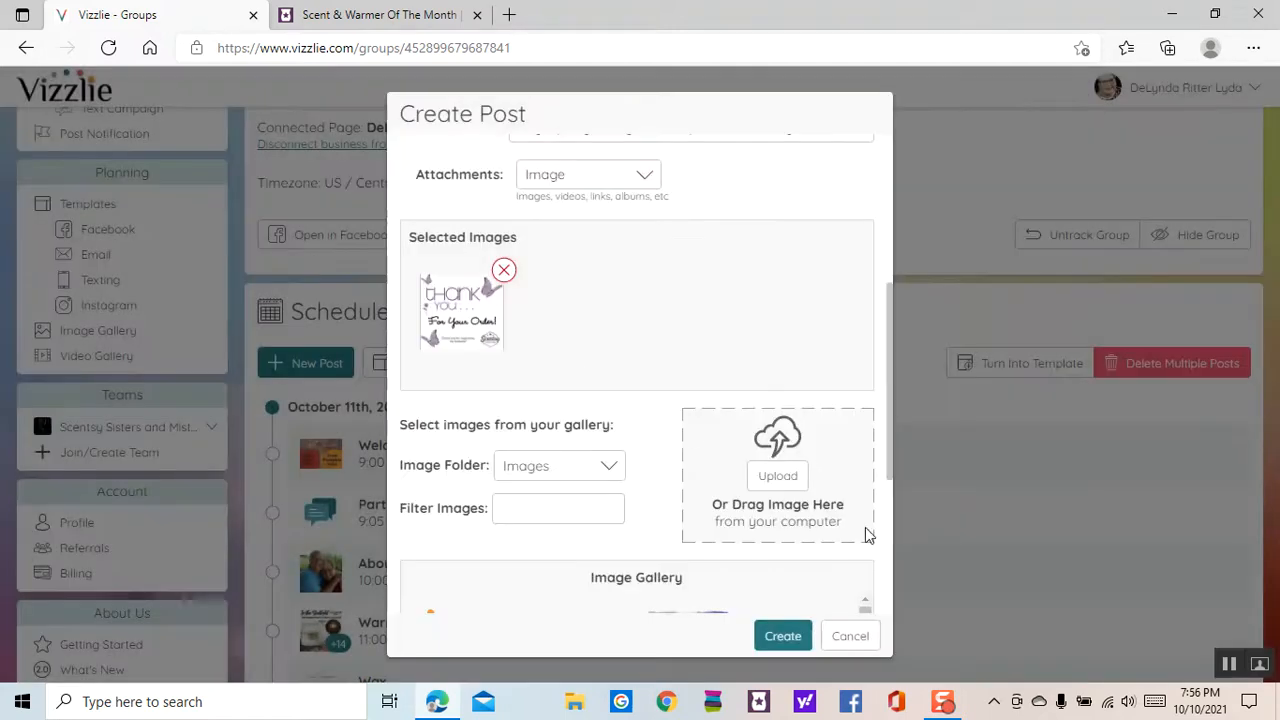
{"action": "left_click", "coordinate": [783, 640]}
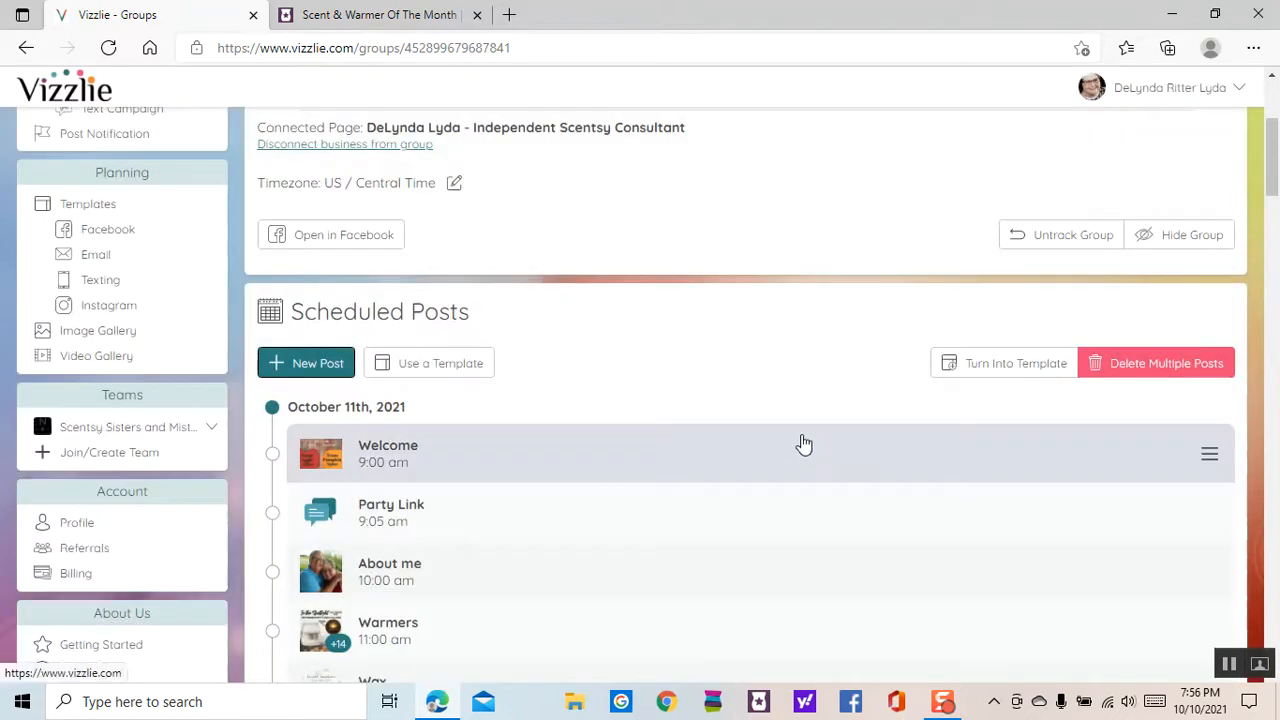
Review the scheduled posts from October 11th to October 14th, 2021, including the newly added Thank You post
{"action": "scroll", "coordinate": [804, 444], "scroll_direction": "down", "scroll_amount": 15}
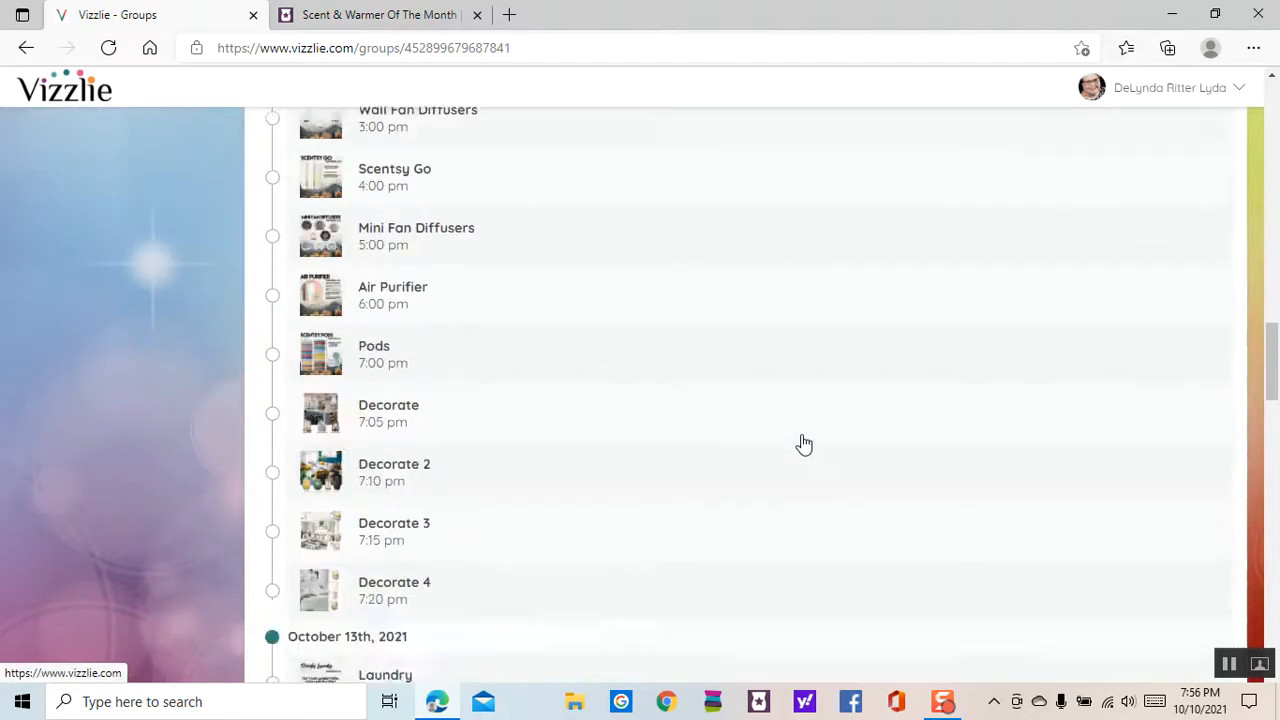
{"action": "scroll", "coordinate": [804, 444], "scroll_direction": "down", "scroll_amount": 15}
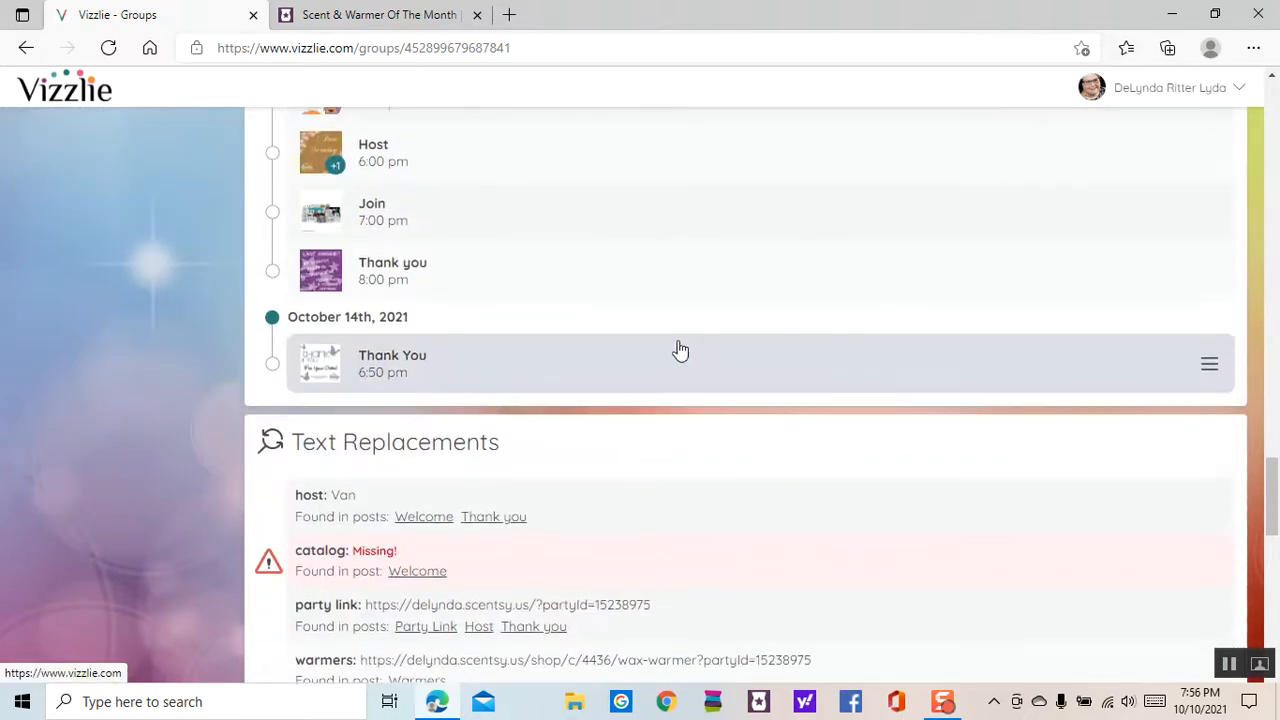
{"action": "scroll", "coordinate": [676, 352], "scroll_direction": "up", "scroll_amount": 6}
{"action": "scroll", "coordinate": [548, 337], "scroll_direction": "up", "scroll_amount": 3}
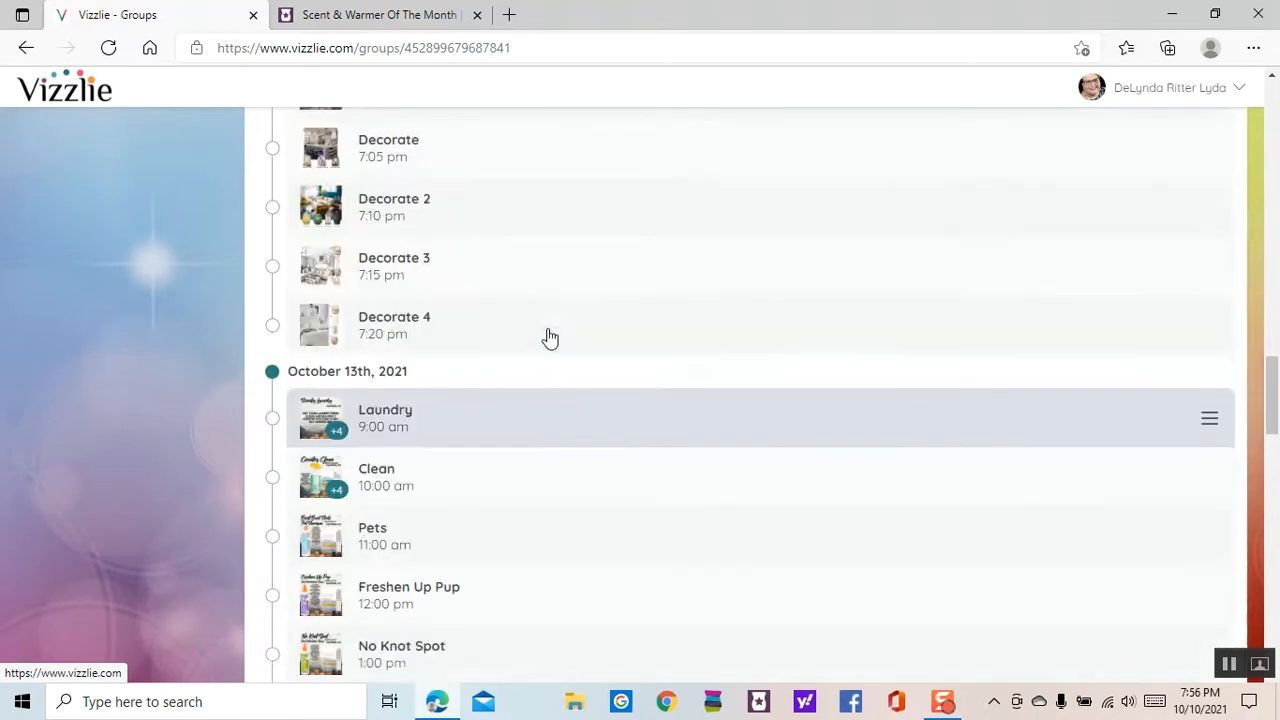
{"action": "scroll", "coordinate": [550, 338], "scroll_direction": "up", "scroll_amount": 6}
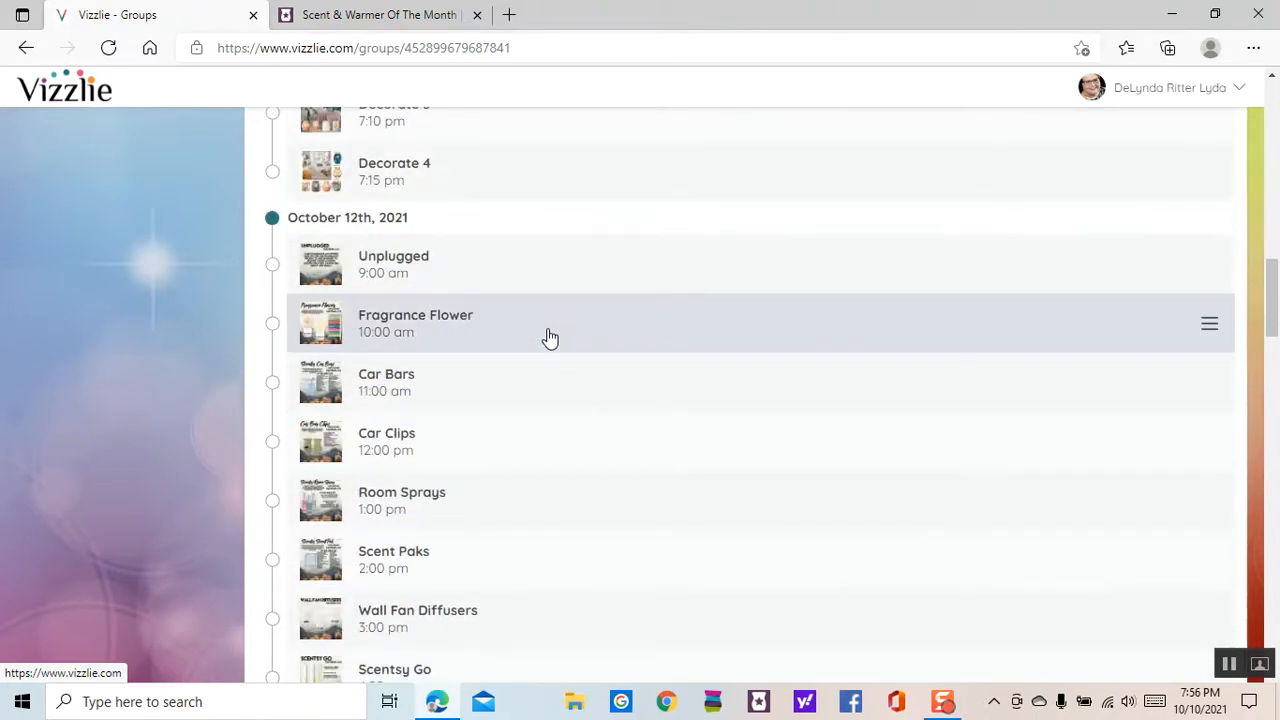
{"action": "scroll", "coordinate": [550, 338], "scroll_direction": "down", "scroll_amount": 1}
{"action": "scroll", "coordinate": [550, 338], "scroll_direction": "up", "scroll_amount": 9}
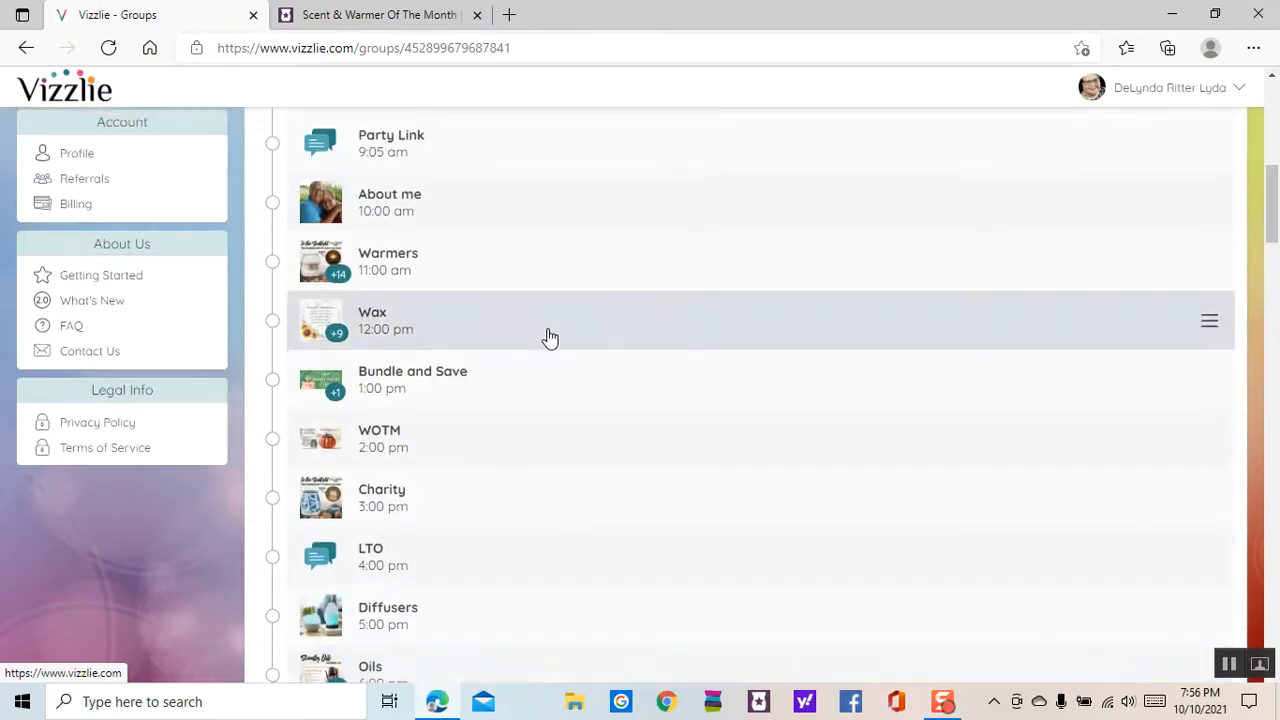
{"action": "scroll", "coordinate": [549, 338], "scroll_direction": "down", "scroll_amount": 11}
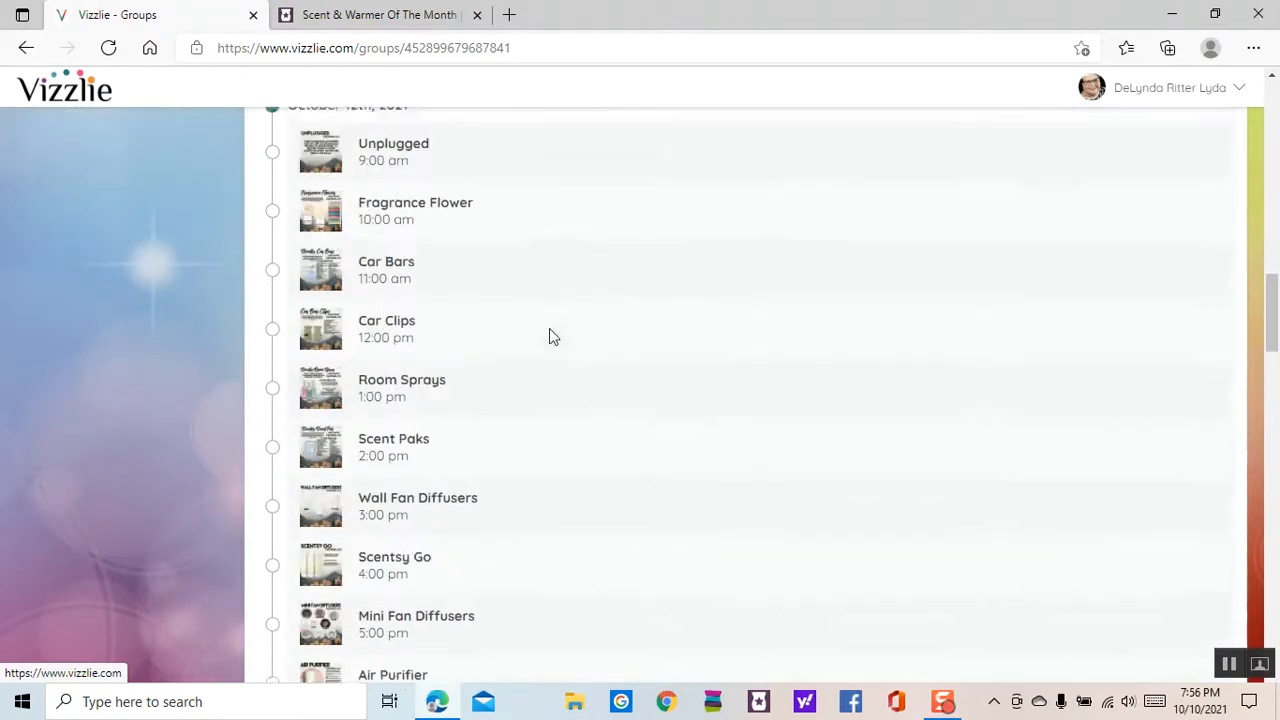
{"action": "scroll", "coordinate": [553, 340], "scroll_direction": "down", "scroll_amount": 10}
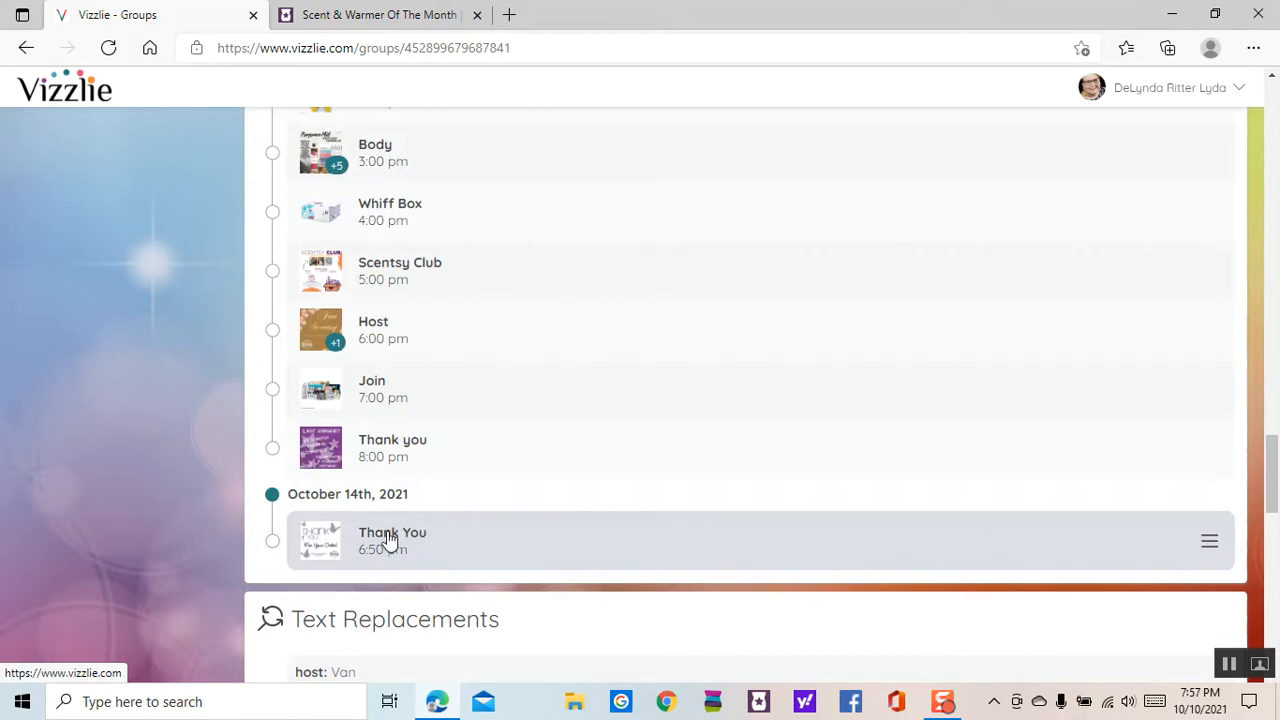
Edit the October 14th Thank You post to add the <party link> placeholder below its message, and update the post
{"action": "left_click", "coordinate": [390, 538]}
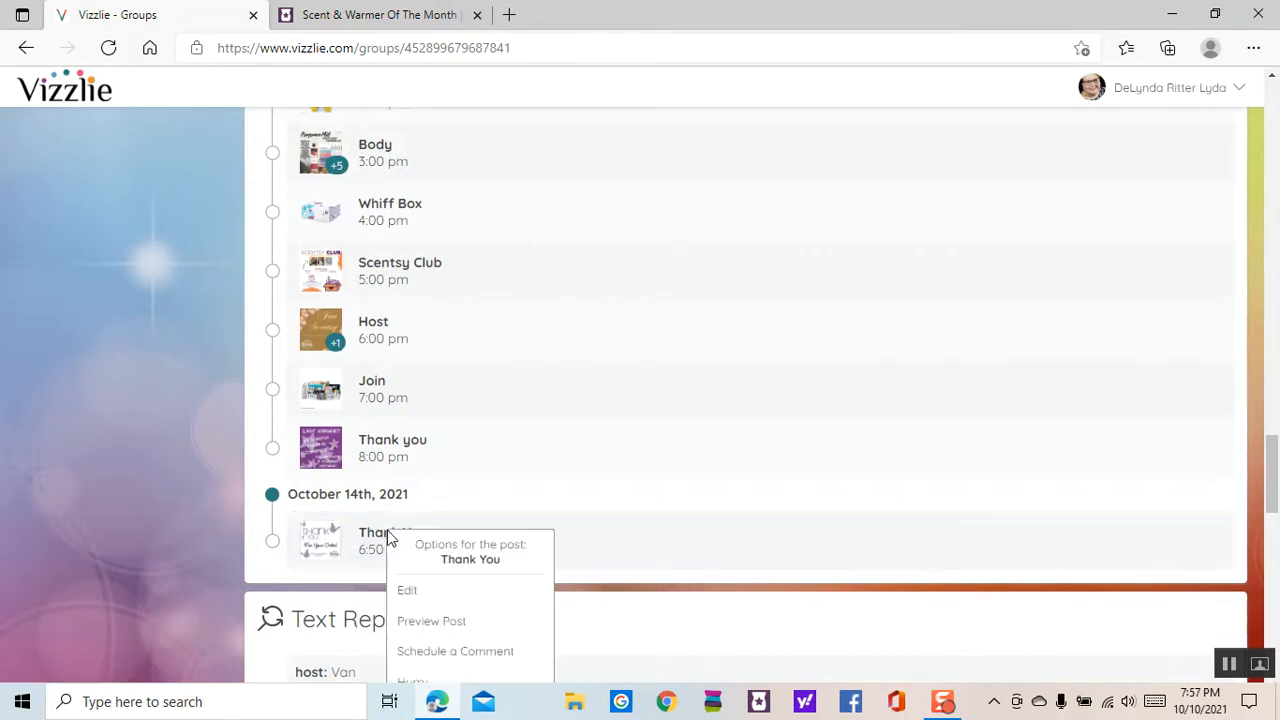
{"action": "left_click", "coordinate": [409, 595]}
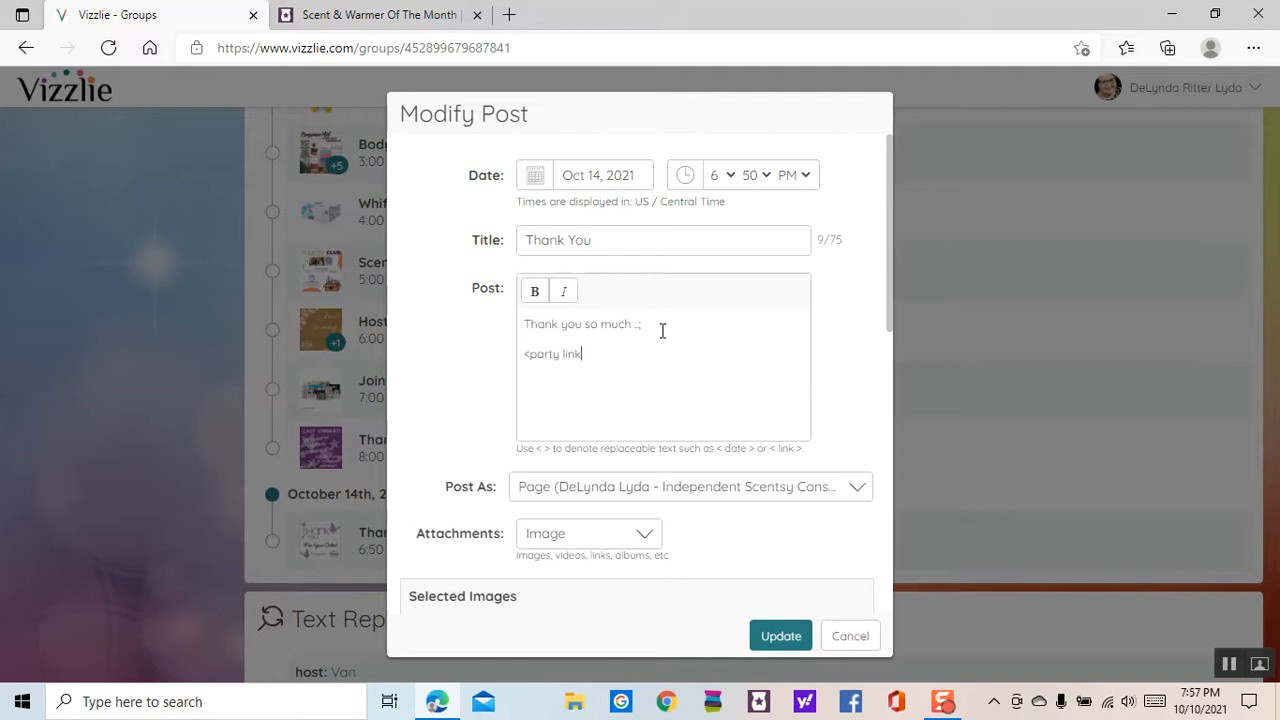
{"action": "left_click", "coordinate": [777, 636]}
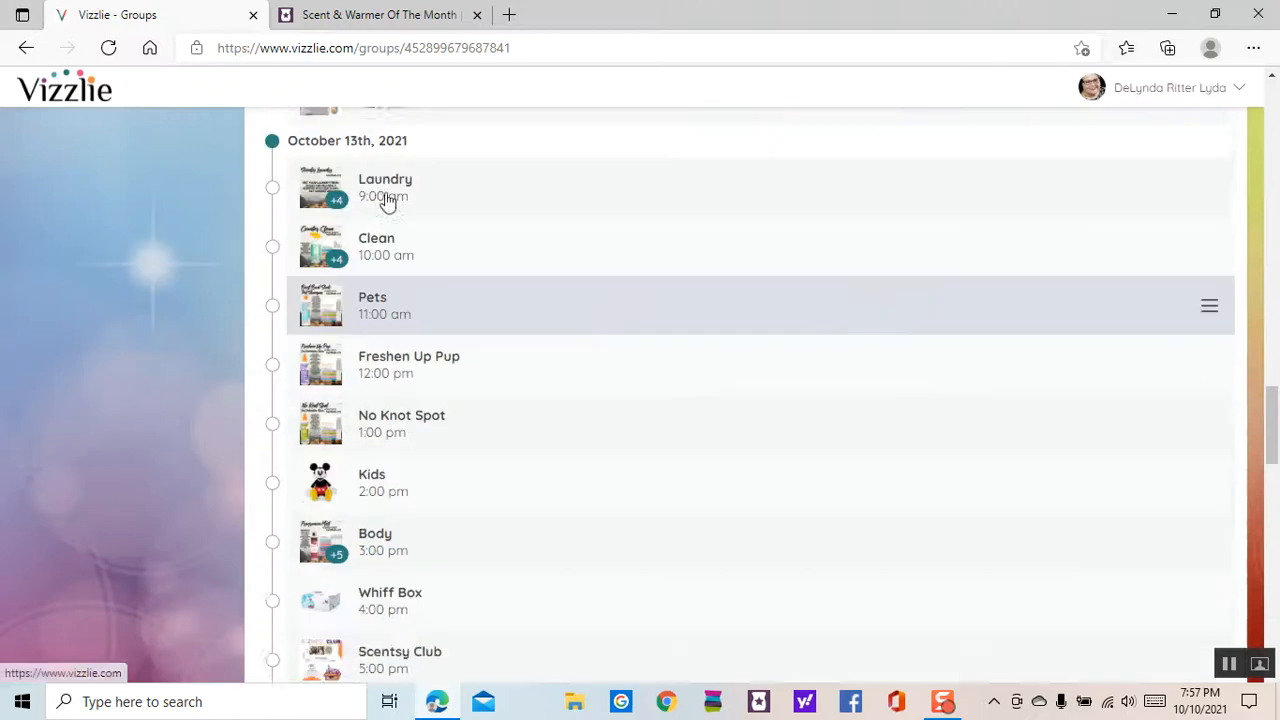
{"action": "scroll", "coordinate": [388, 200], "scroll_direction": "down", "scroll_amount": 8}
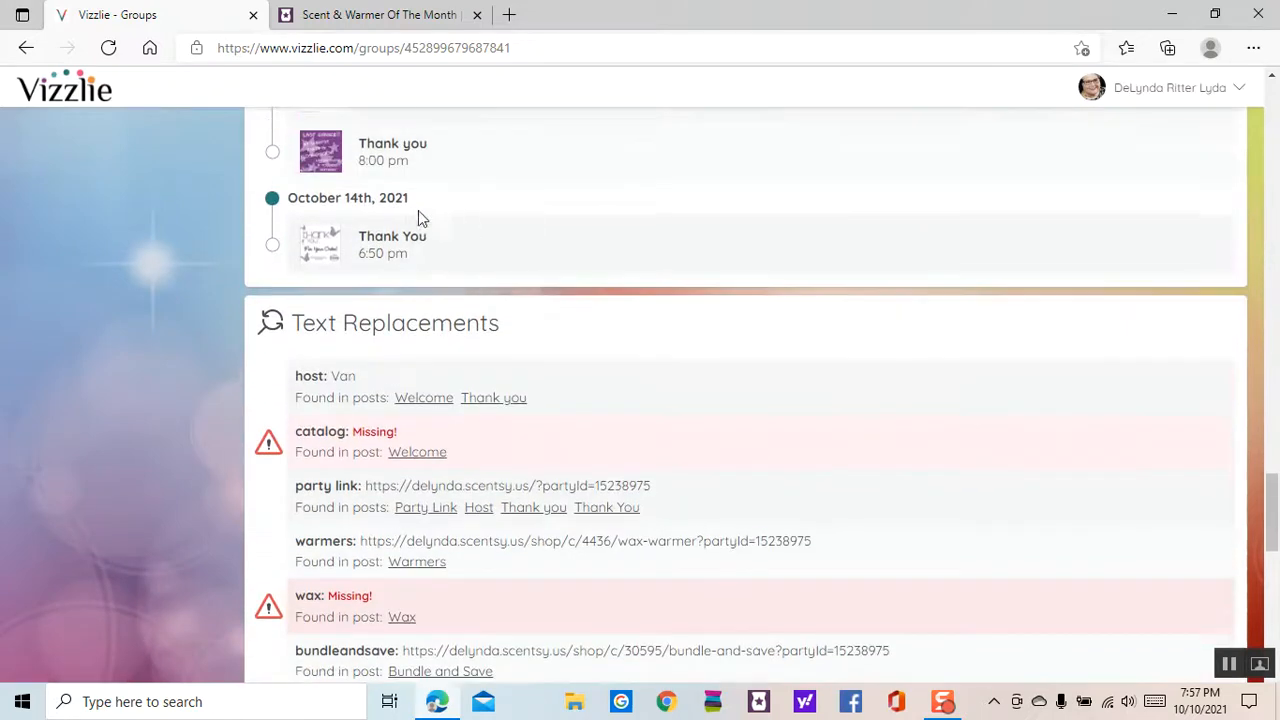
Preview the October 14th Thank You post to check its message, party link and picture, and close the preview
{"action": "left_click", "coordinate": [409, 262]}
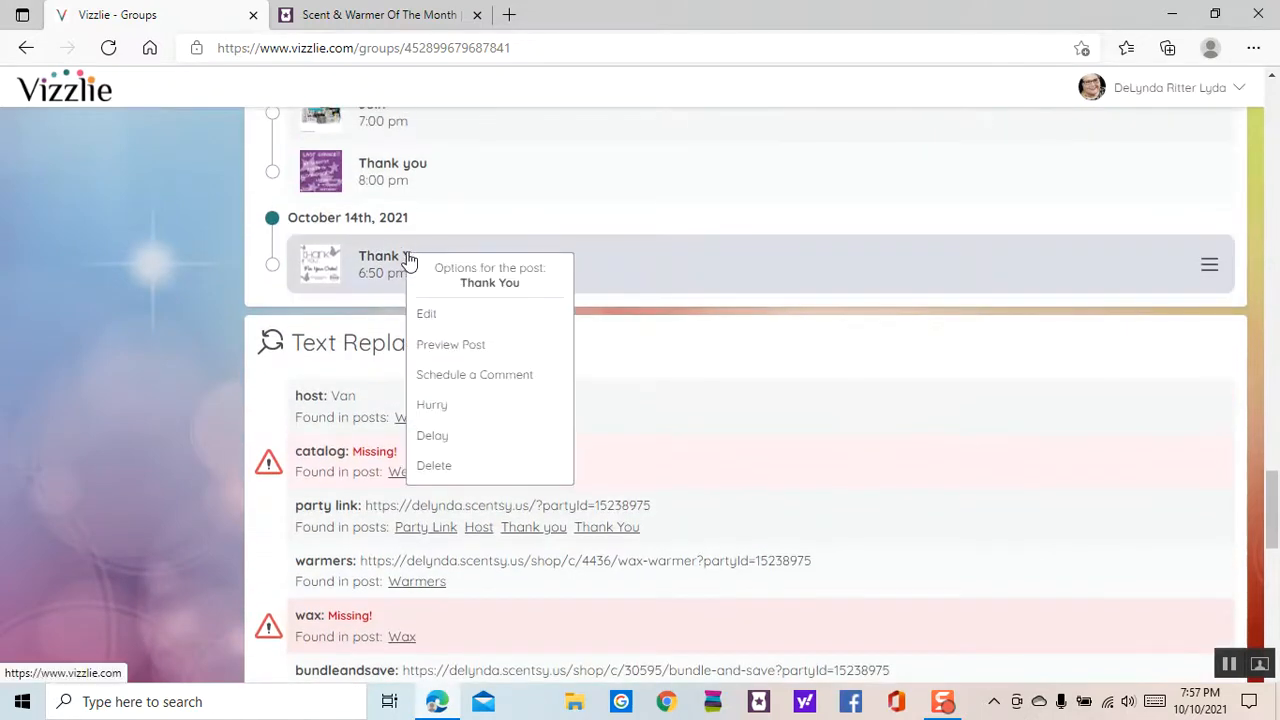
{"action": "left_click", "coordinate": [428, 346]}
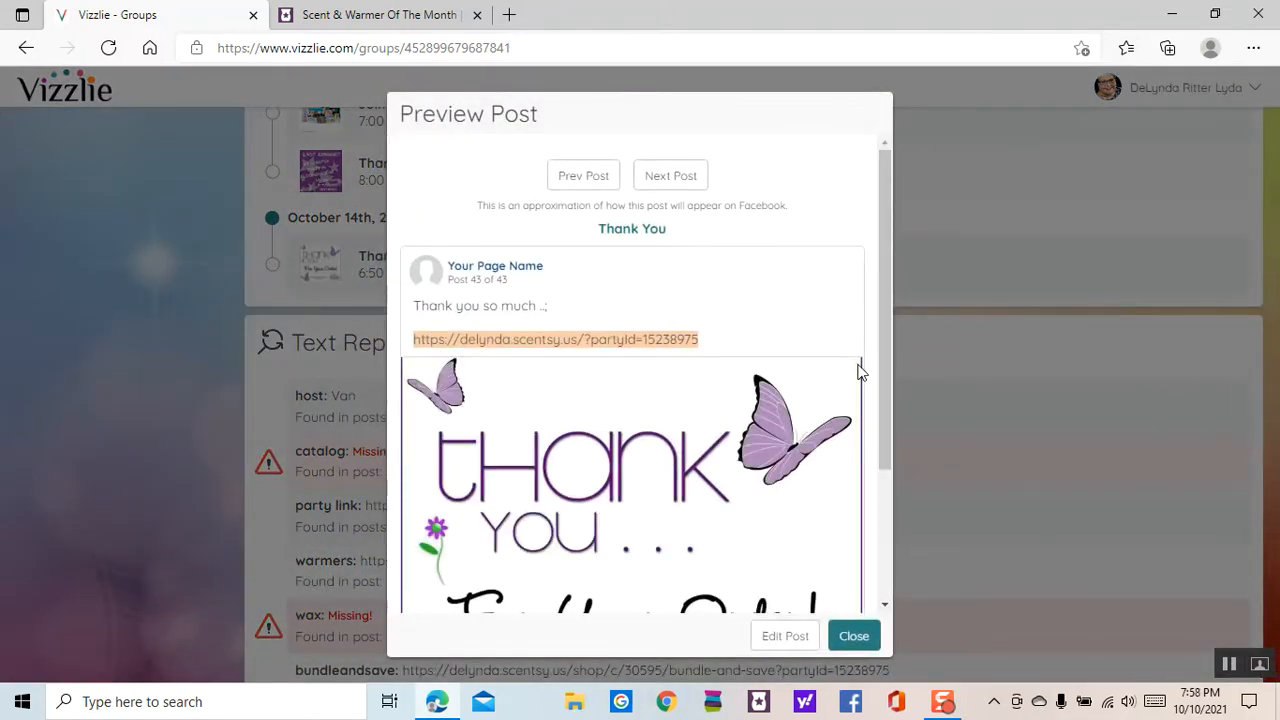
{"action": "left_click", "coordinate": [862, 636]}
Review the group's missing text replacements against the Scentsy party page, and look back over the posts scheduled for October 12th and 13th
{"action": "scroll", "coordinate": [443, 449], "scroll_direction": "down", "scroll_amount": 5}
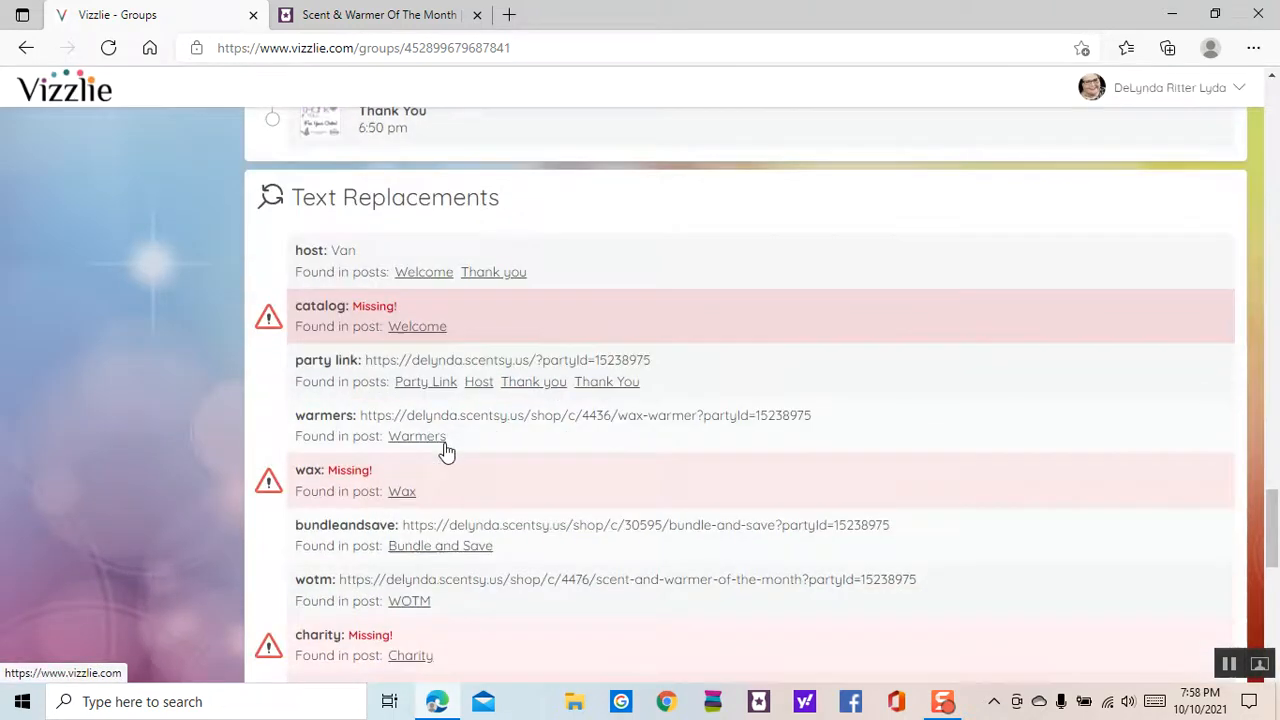
{"action": "scroll", "coordinate": [440, 465], "scroll_direction": "down", "scroll_amount": 3}
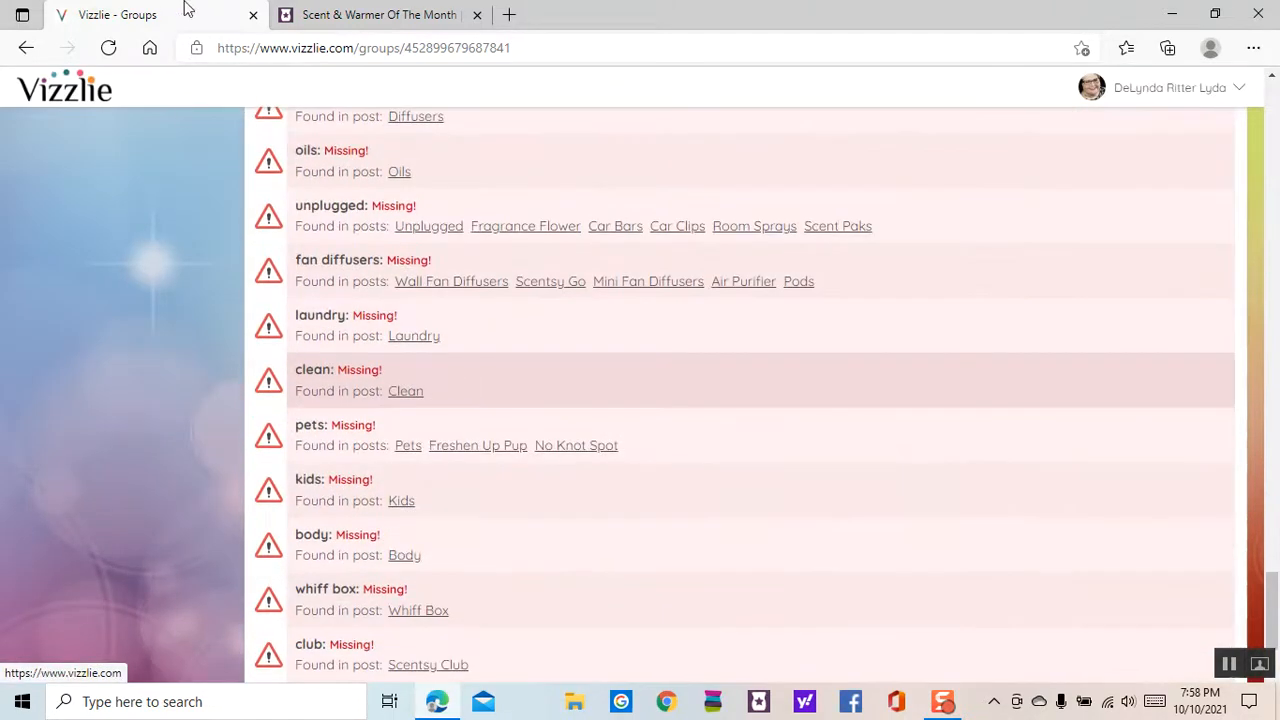
{"action": "left_click", "coordinate": [340, 22]}
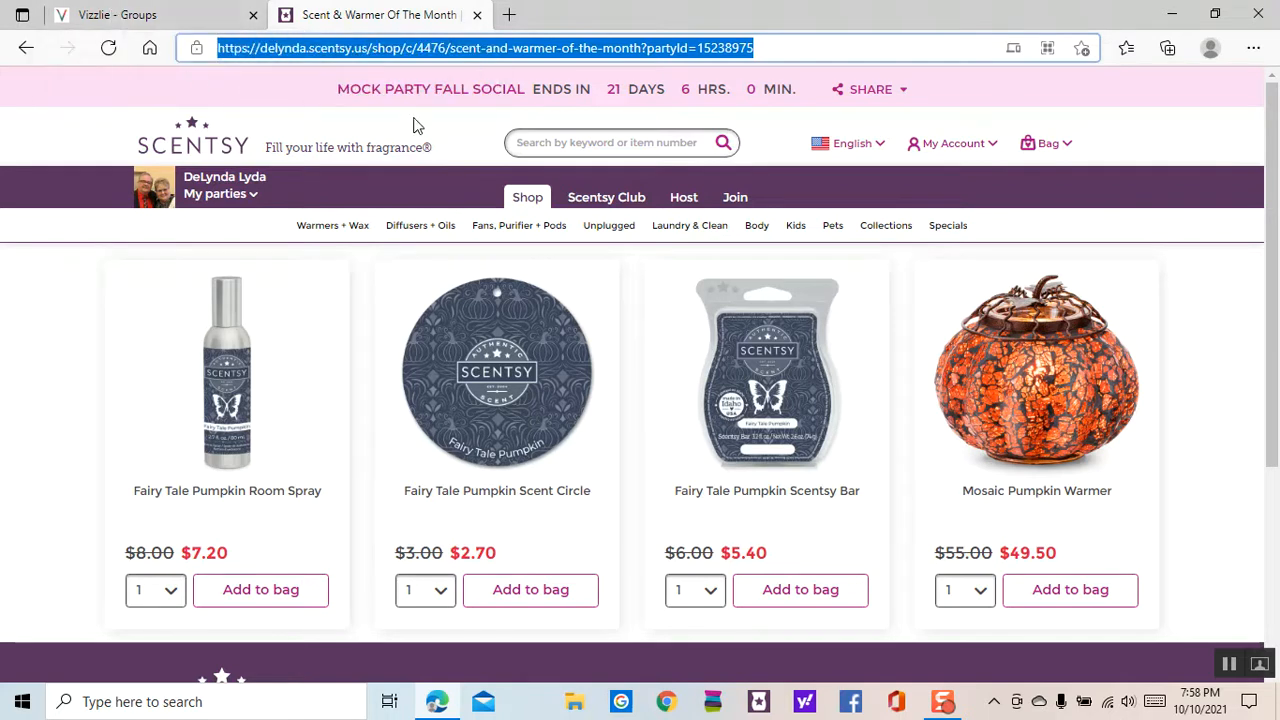
{"action": "left_click", "coordinate": [158, 20]}
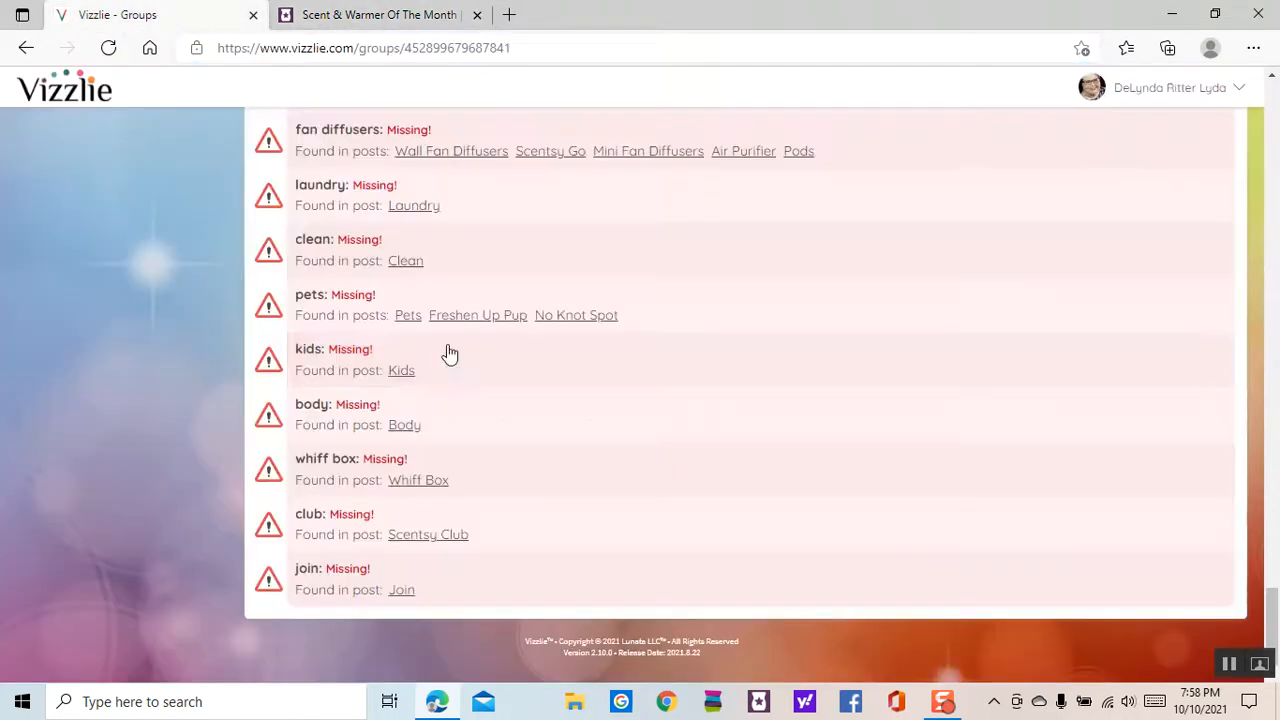
{"action": "scroll", "coordinate": [671, 453], "scroll_direction": "up", "scroll_amount": 10}
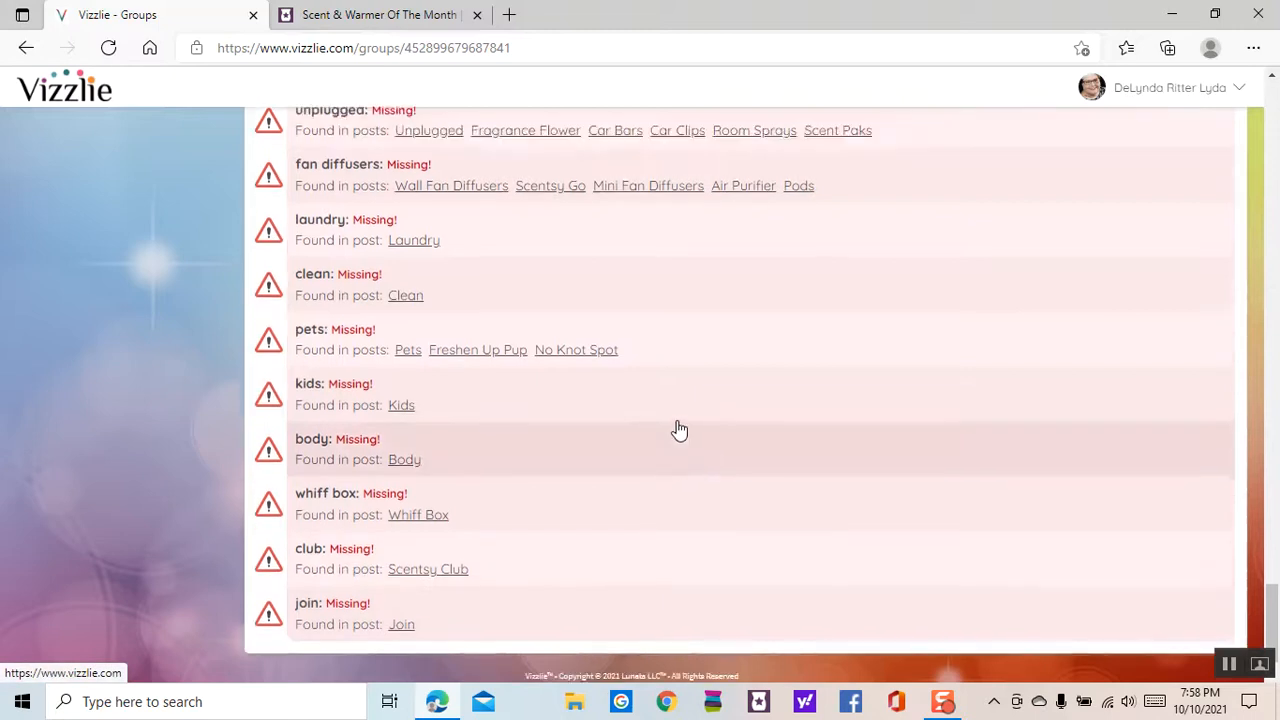
{"action": "scroll", "coordinate": [679, 431], "scroll_direction": "down", "scroll_amount": 2}
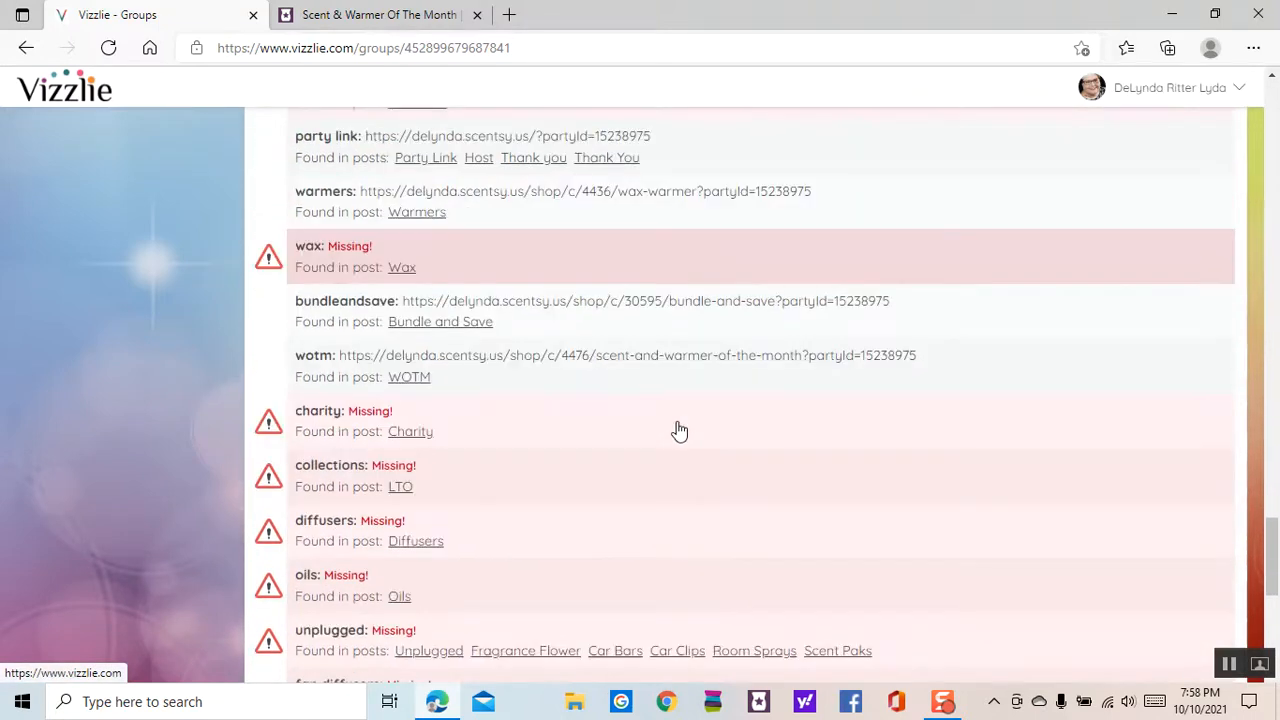
{"action": "scroll", "coordinate": [647, 391], "scroll_direction": "up", "scroll_amount": 4}
{"action": "scroll", "coordinate": [648, 391], "scroll_direction": "up", "scroll_amount": 12}
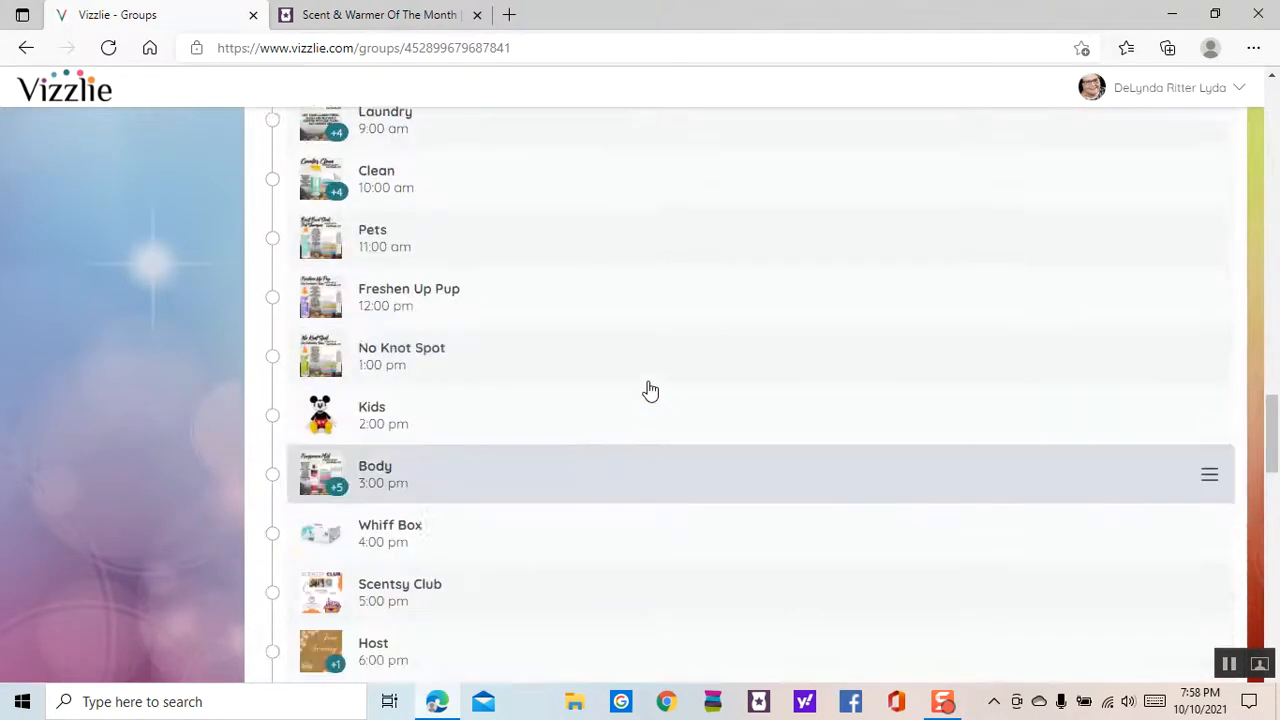
{"action": "scroll", "coordinate": [648, 391], "scroll_direction": "down", "scroll_amount": 2}
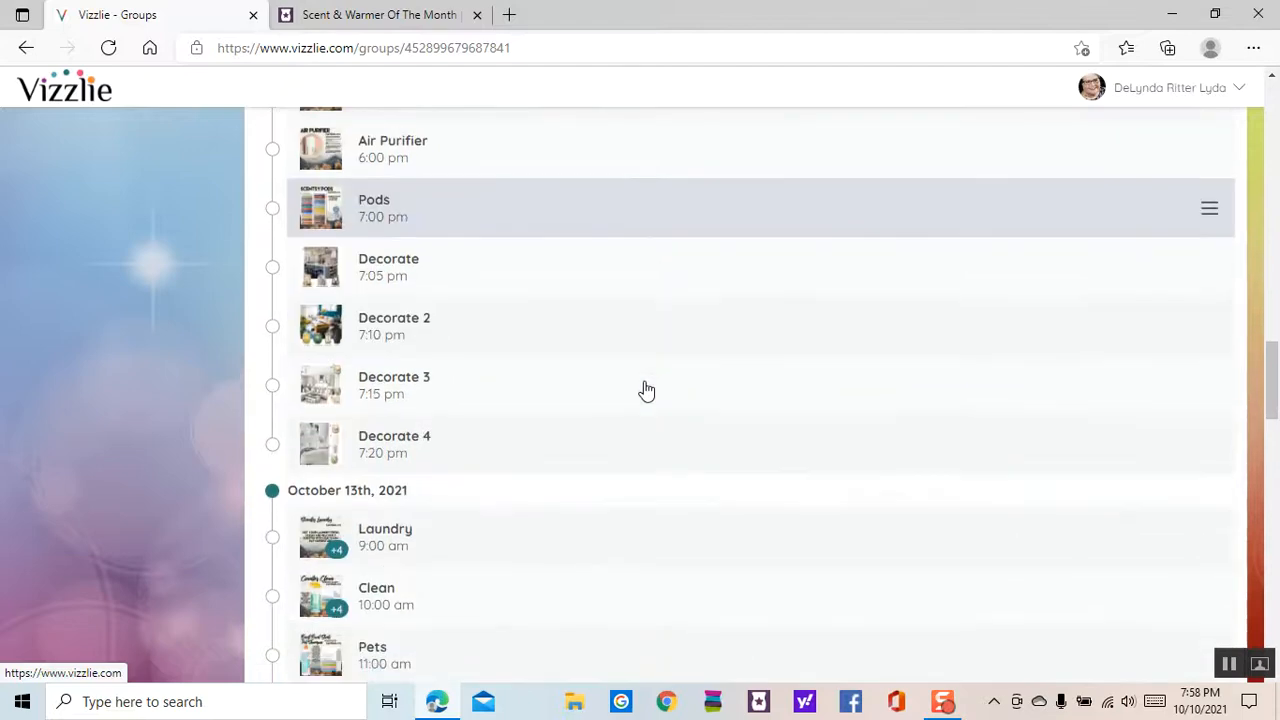
{"action": "scroll", "coordinate": [522, 402], "scroll_direction": "down", "scroll_amount": 6}
{"action": "scroll", "coordinate": [522, 400], "scroll_direction": "down", "scroll_amount": 6}
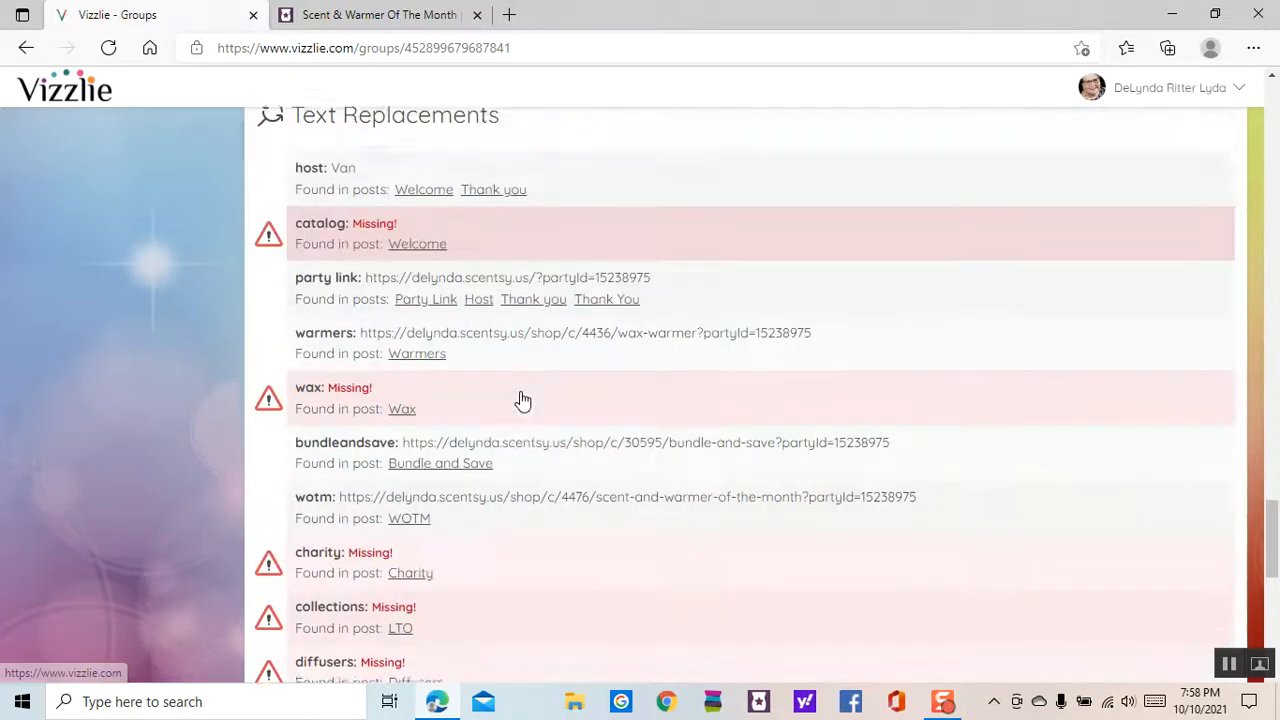
{"action": "scroll", "coordinate": [522, 400], "scroll_direction": "up", "scroll_amount": 2}
{"action": "scroll", "coordinate": [522, 400], "scroll_direction": "up", "scroll_amount": 2}
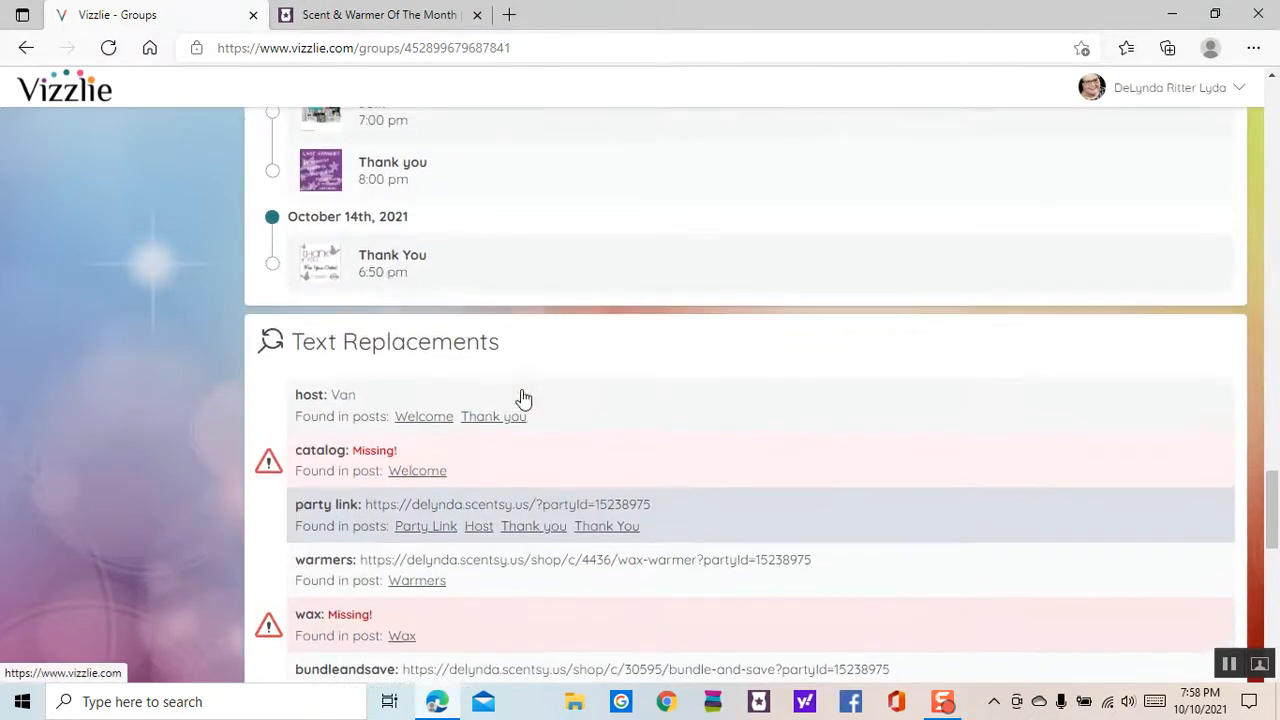
Delete the October 14th Thank You post from the scheduled posts
{"action": "left_click", "coordinate": [386, 262]}
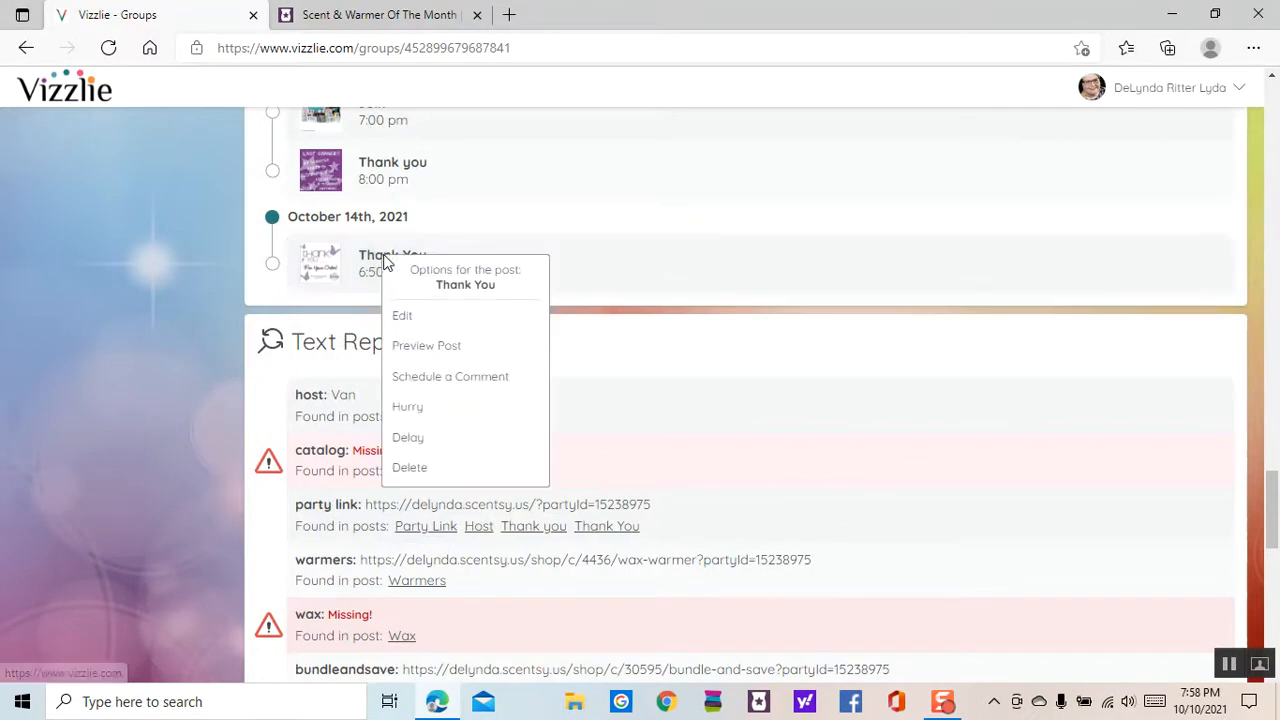
{"action": "left_click", "coordinate": [414, 472]}
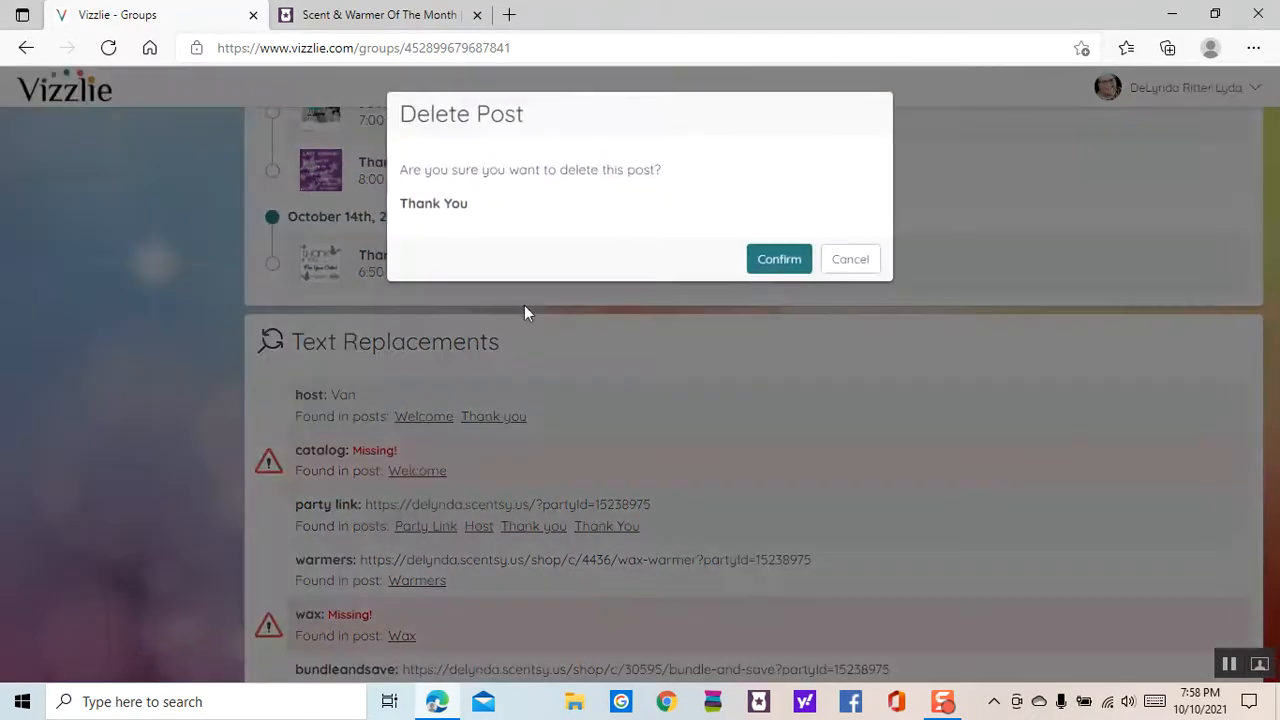
{"action": "left_click", "coordinate": [776, 262]}
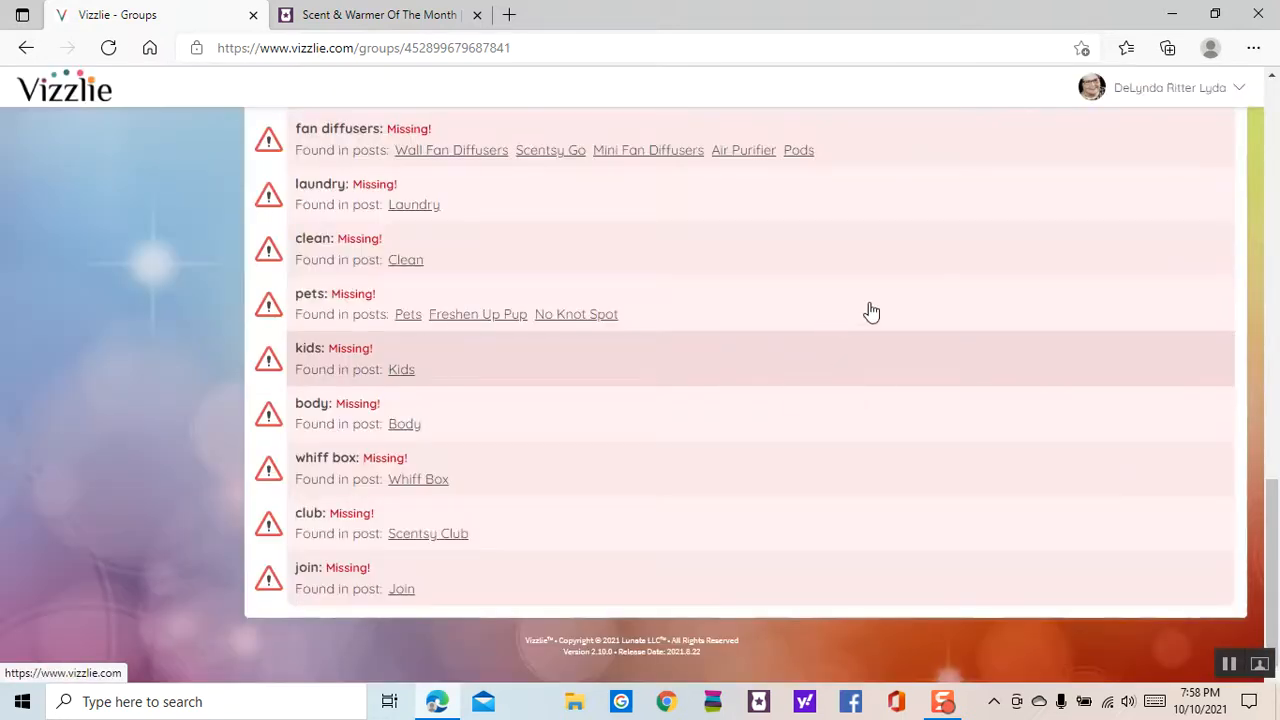
Delete all remaining scheduled posts of the Mock Party Online Social group at once
{"action": "scroll", "coordinate": [975, 372], "scroll_direction": "up", "scroll_amount": 15}
{"action": "scroll", "coordinate": [978, 373], "scroll_direction": "up", "scroll_amount": 5}
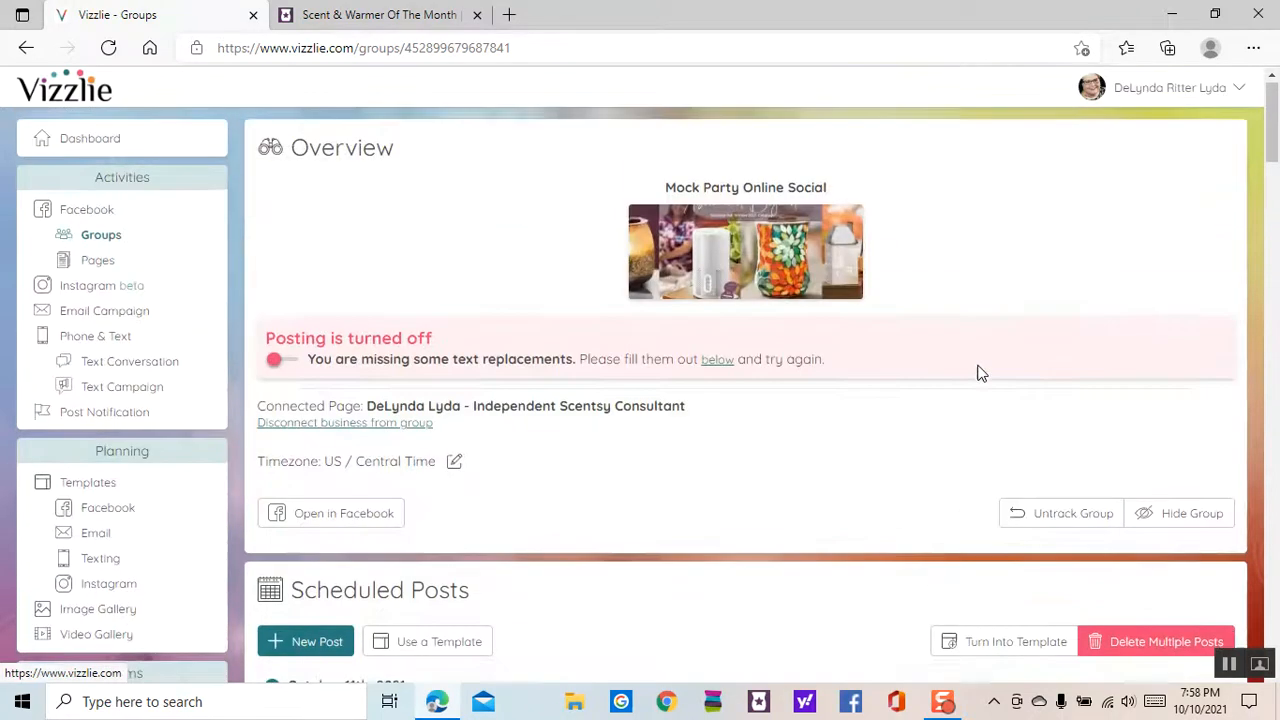
{"action": "scroll", "coordinate": [929, 336], "scroll_direction": "down", "scroll_amount": 2}
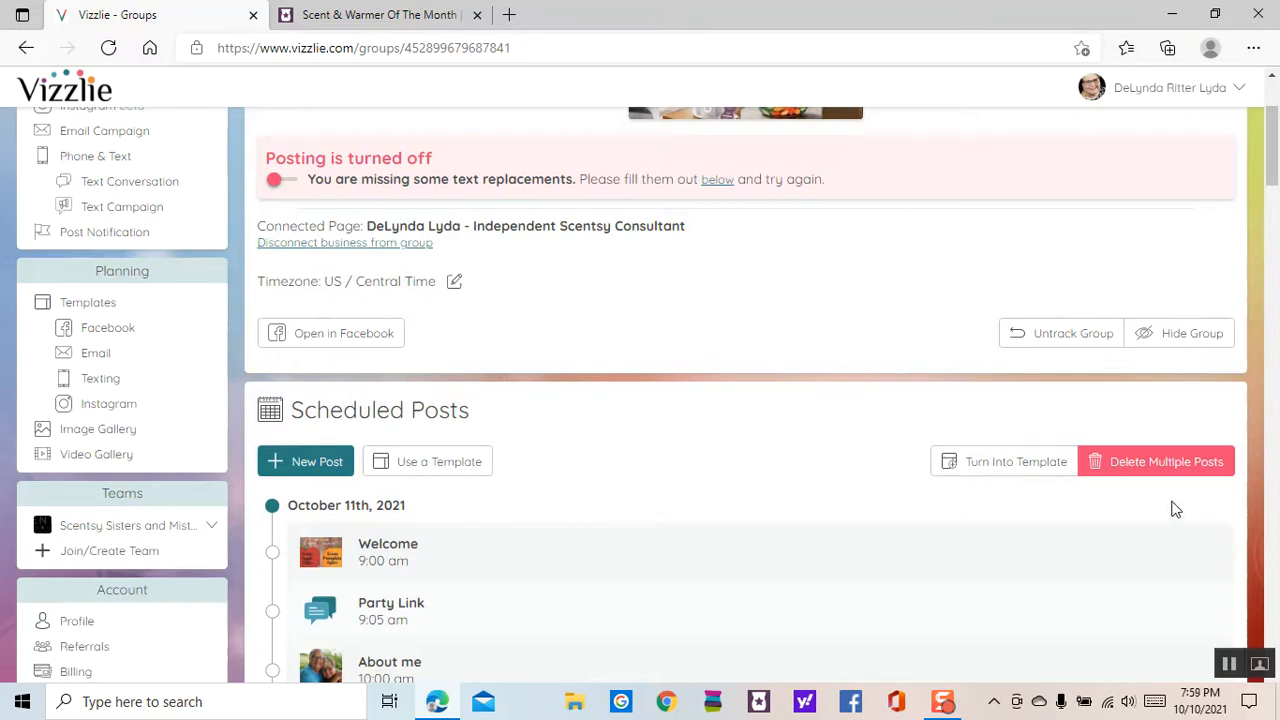
{"action": "scroll", "coordinate": [729, 422], "scroll_direction": "down", "scroll_amount": 2}
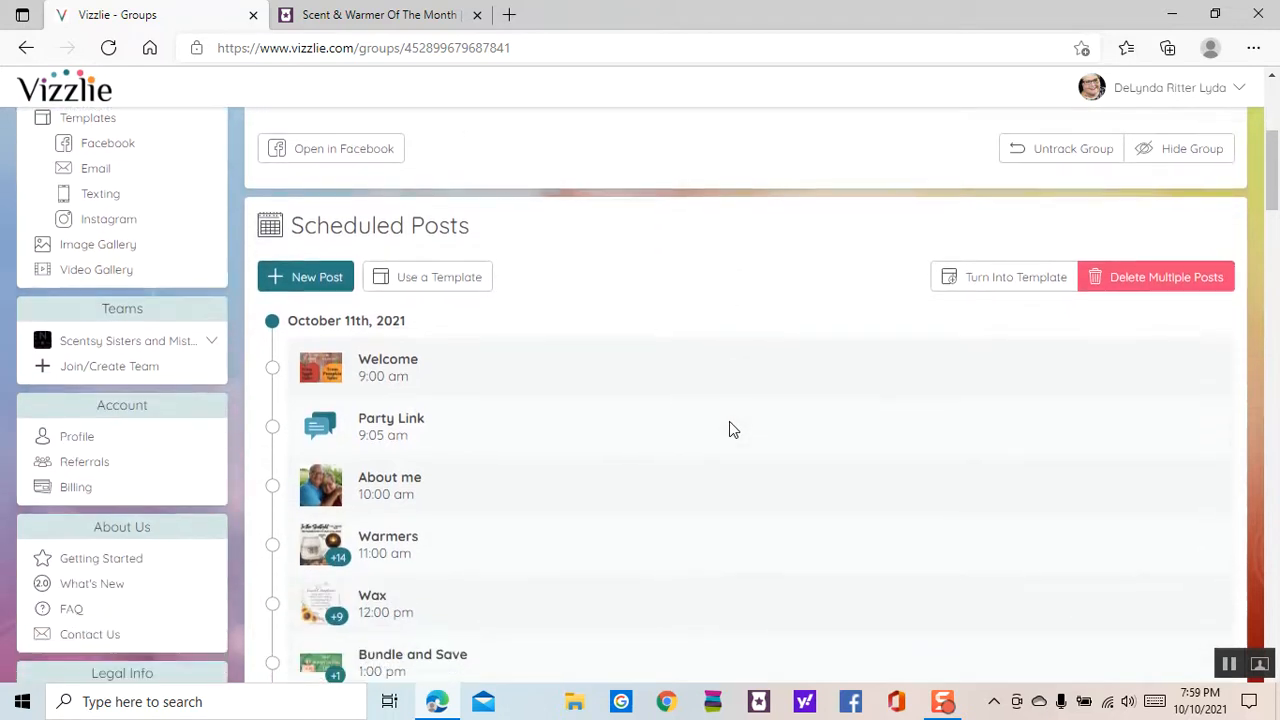
{"action": "scroll", "coordinate": [729, 422], "scroll_direction": "up", "scroll_amount": 3}
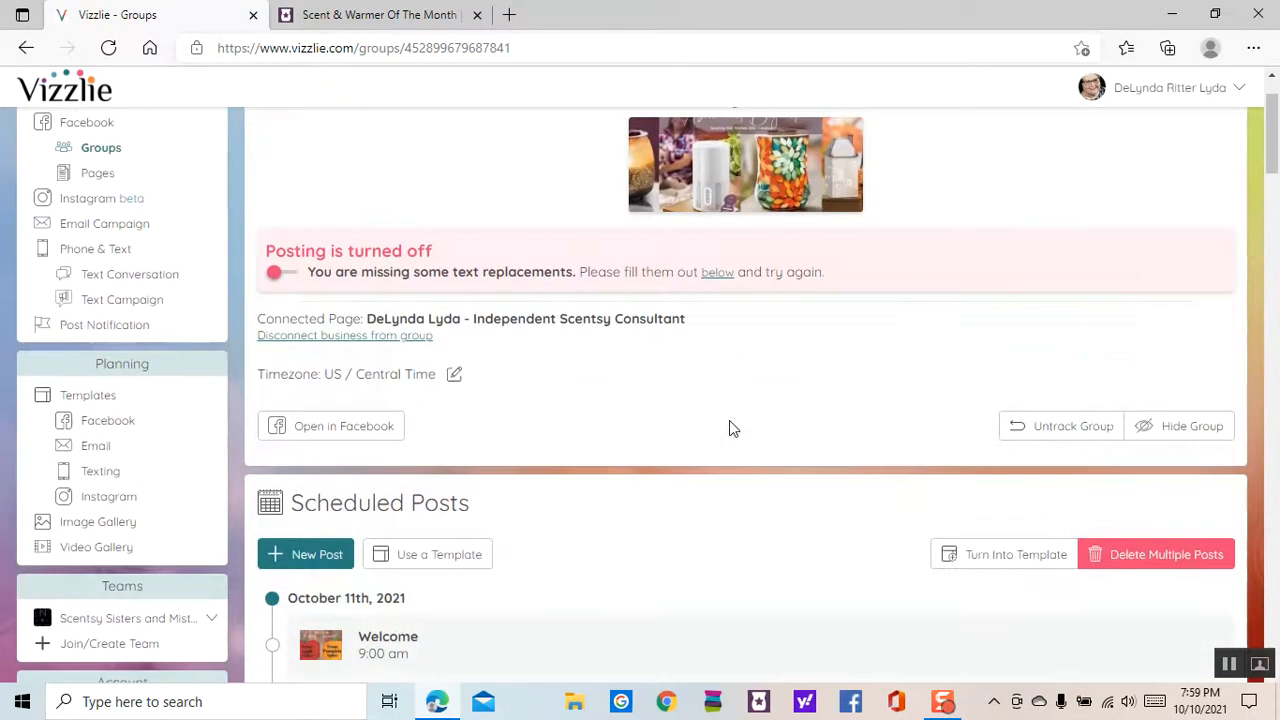
{"action": "scroll", "coordinate": [729, 422], "scroll_direction": "up", "scroll_amount": 1}
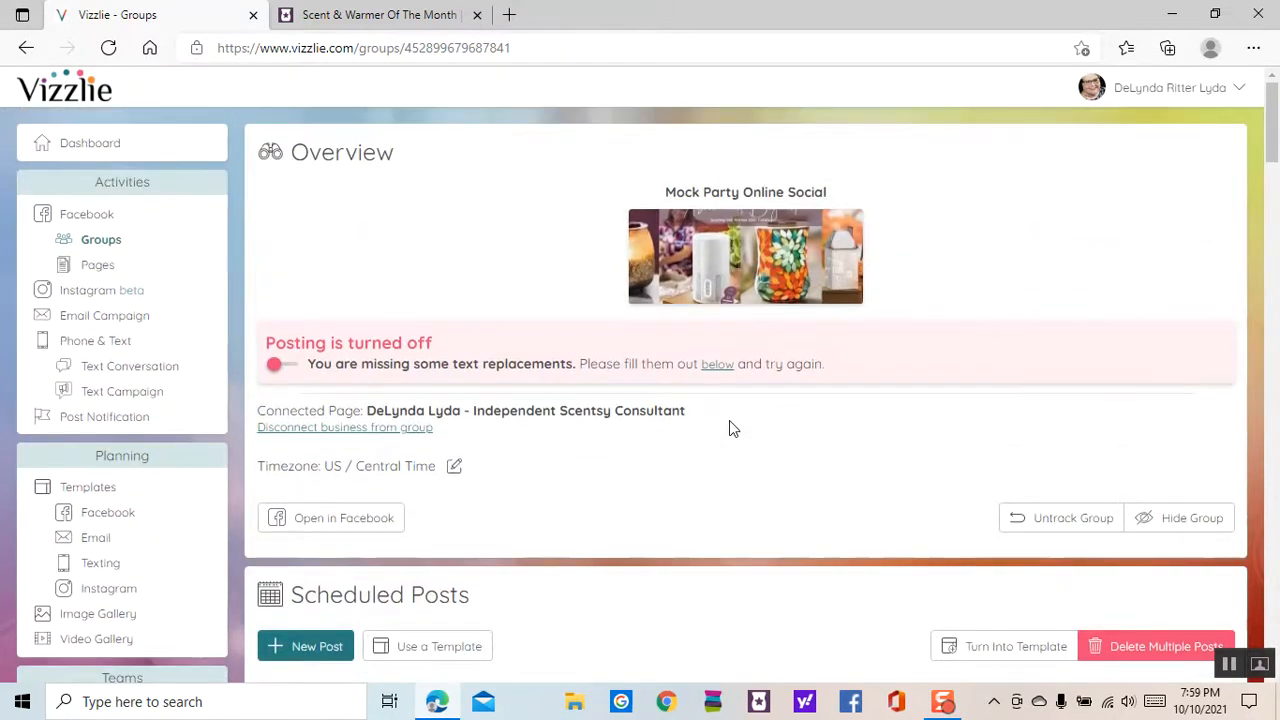
{"action": "scroll", "coordinate": [729, 428], "scroll_direction": "down", "scroll_amount": 1}
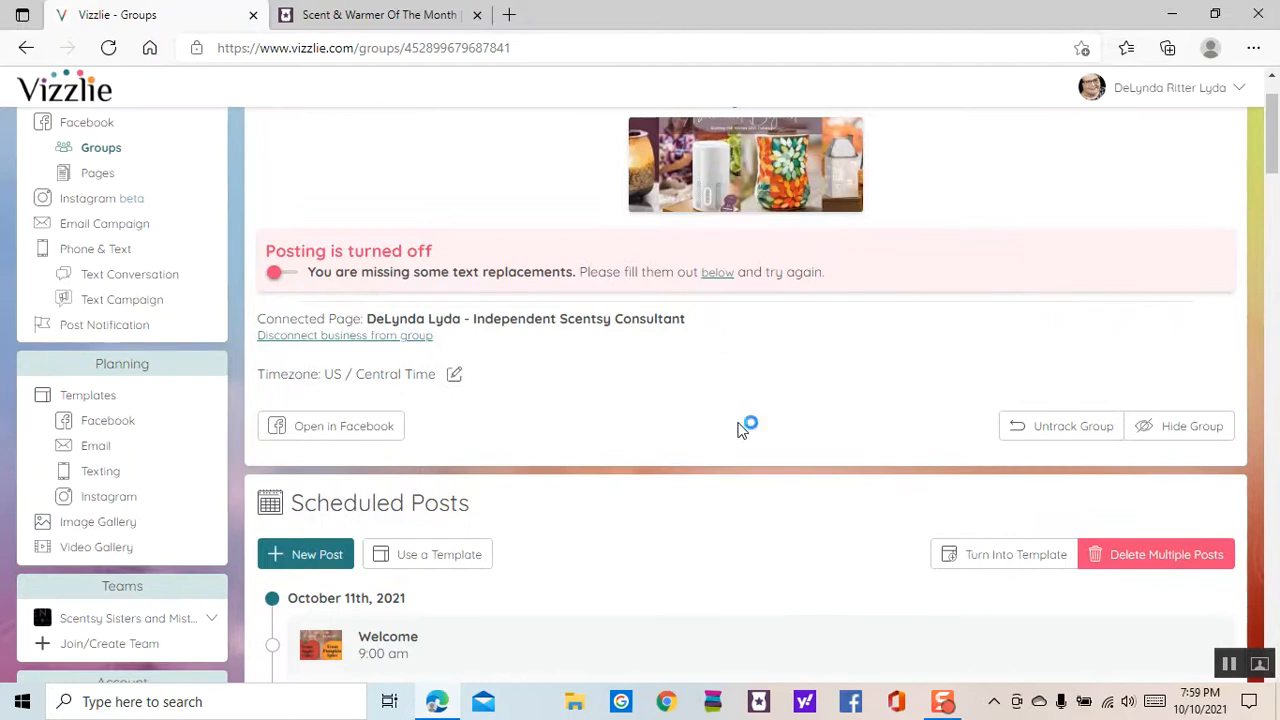
{"action": "left_click", "coordinate": [1166, 560]}
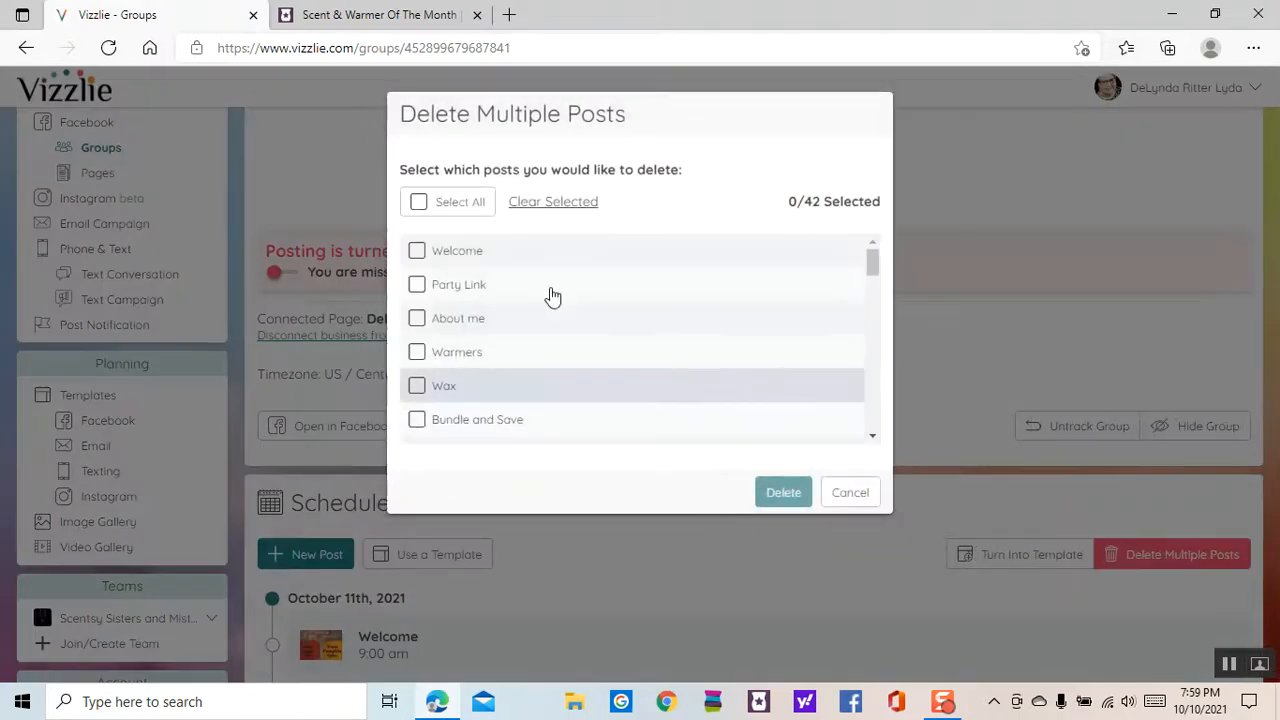
{"action": "left_click", "coordinate": [417, 204]}
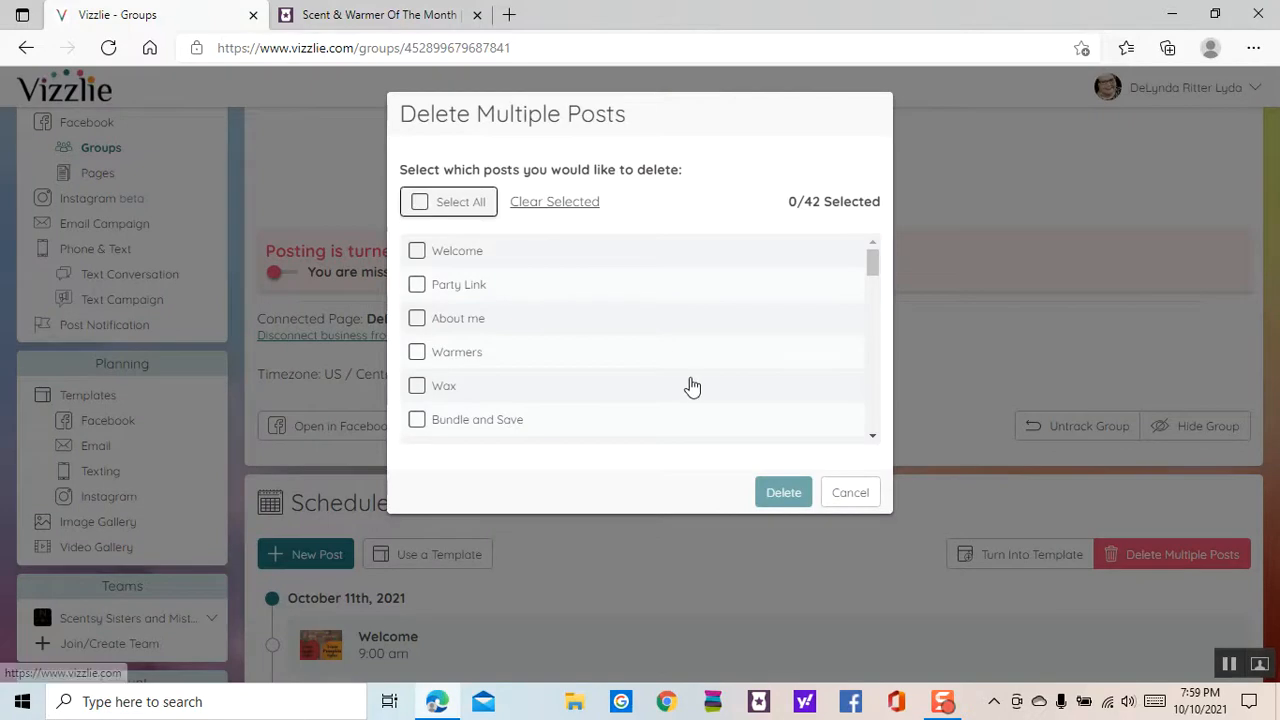
{"action": "left_click", "coordinate": [420, 205]}
{"action": "left_click", "coordinate": [781, 493]}
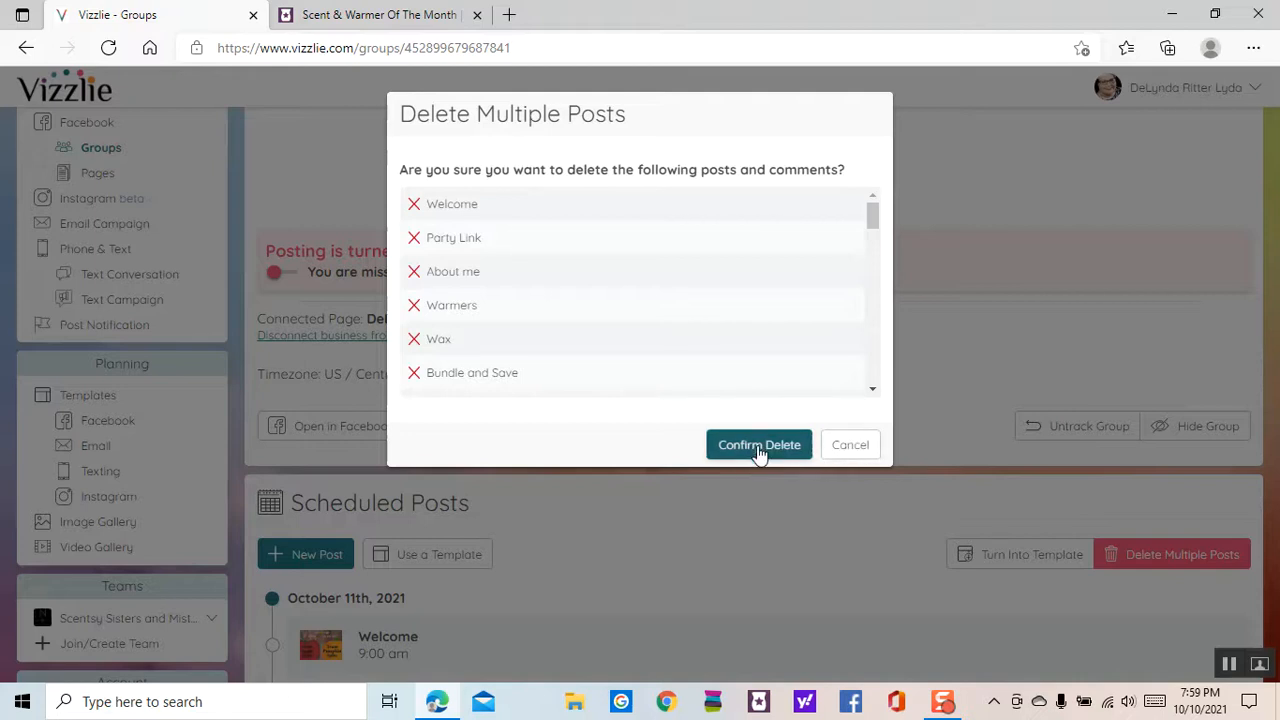
{"action": "left_click", "coordinate": [761, 452]}
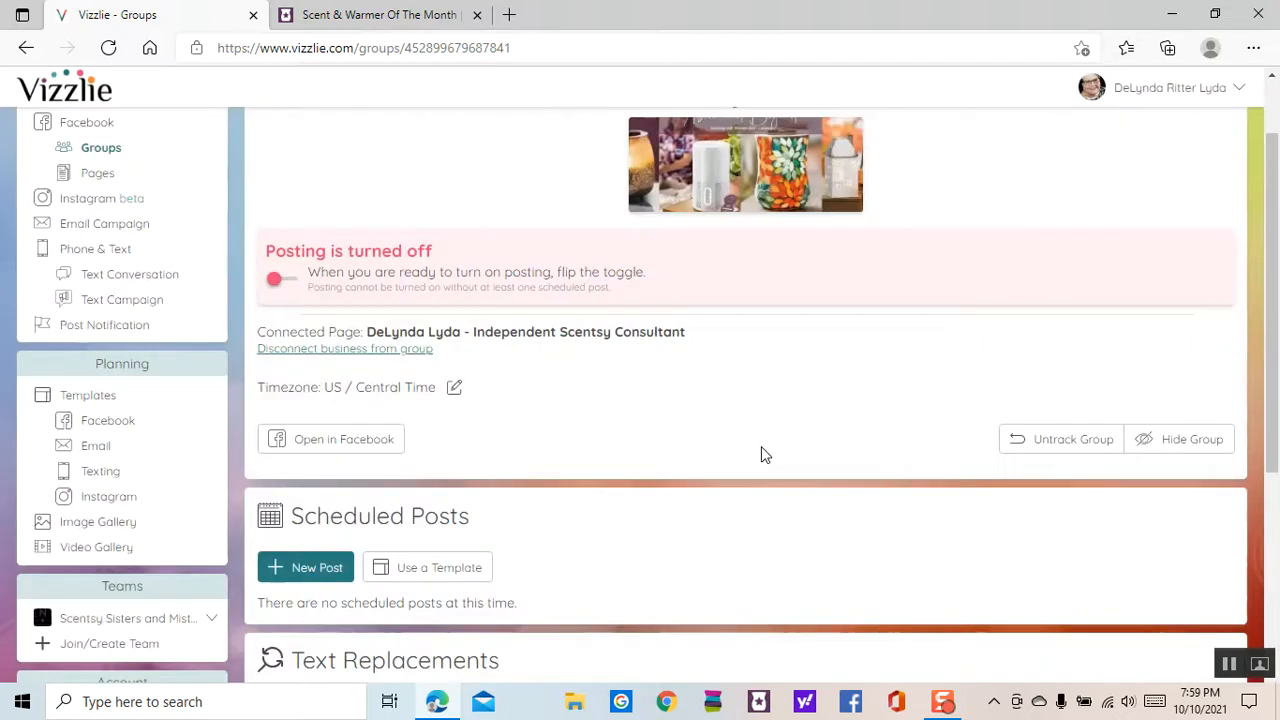
Check the group's Scheduled Posts and Text Replacements sections, and show the options for Mock Party Online Social in the tracked groups list
{"action": "scroll", "coordinate": [740, 421], "scroll_direction": "down", "scroll_amount": 2}
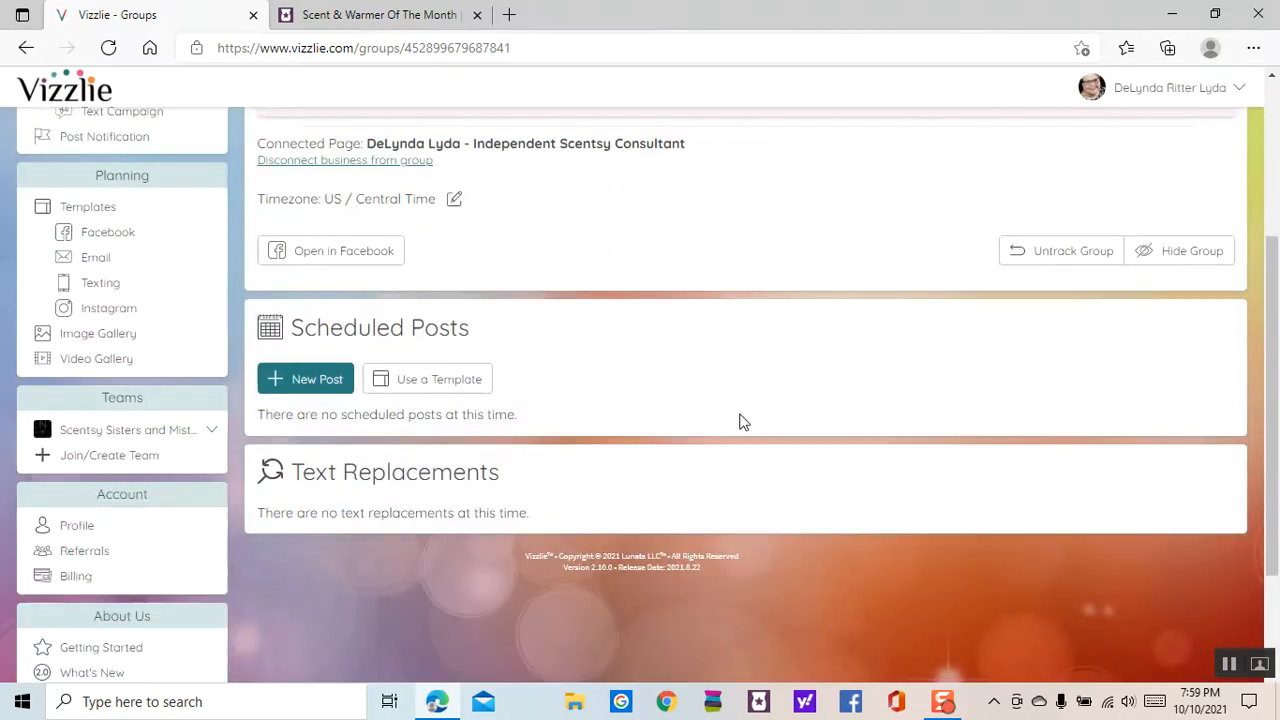
{"action": "scroll", "coordinate": [824, 456], "scroll_direction": "down", "scroll_amount": 1}
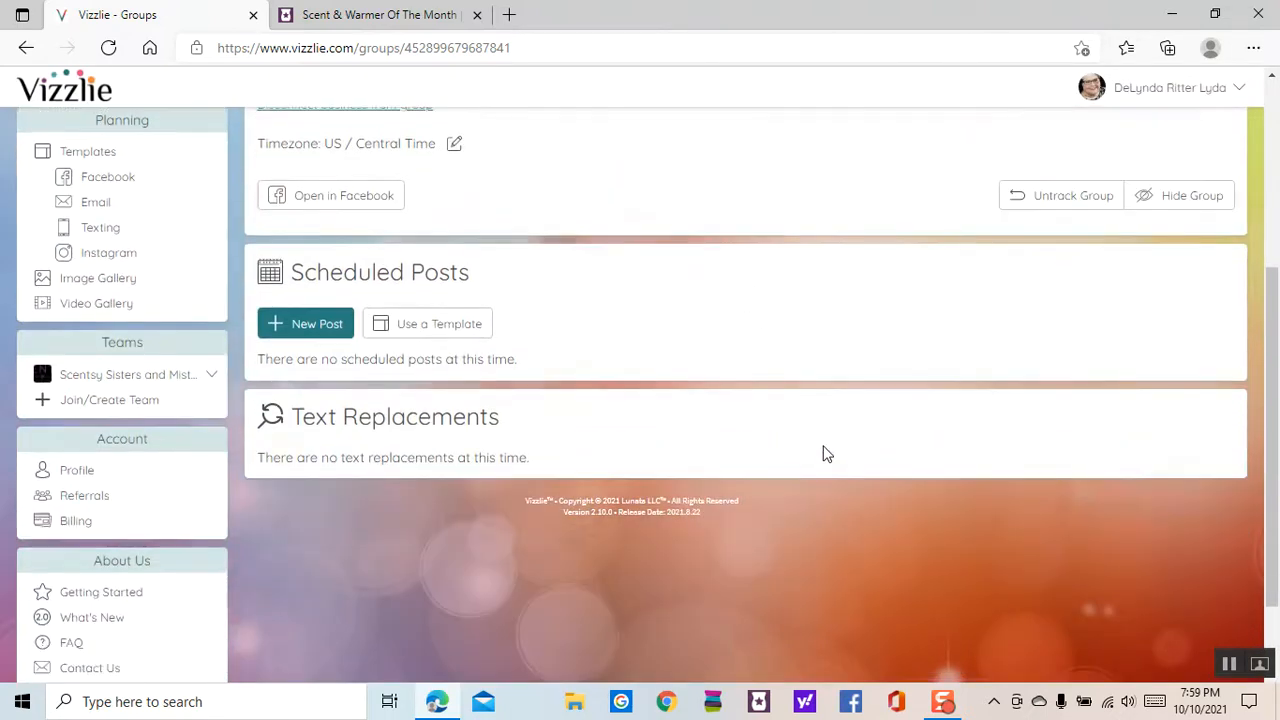
{"action": "scroll", "coordinate": [835, 400], "scroll_direction": "down", "scroll_amount": 1}
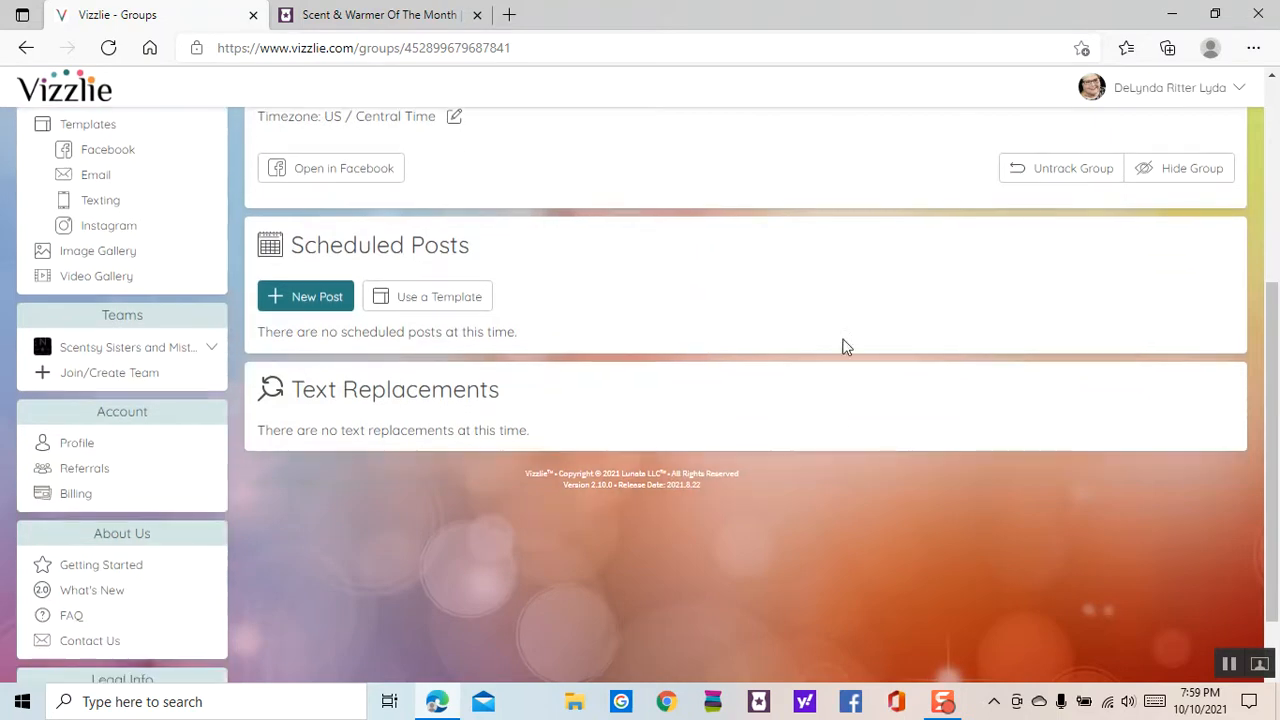
{"action": "scroll", "coordinate": [955, 210], "scroll_direction": "up", "scroll_amount": 4}
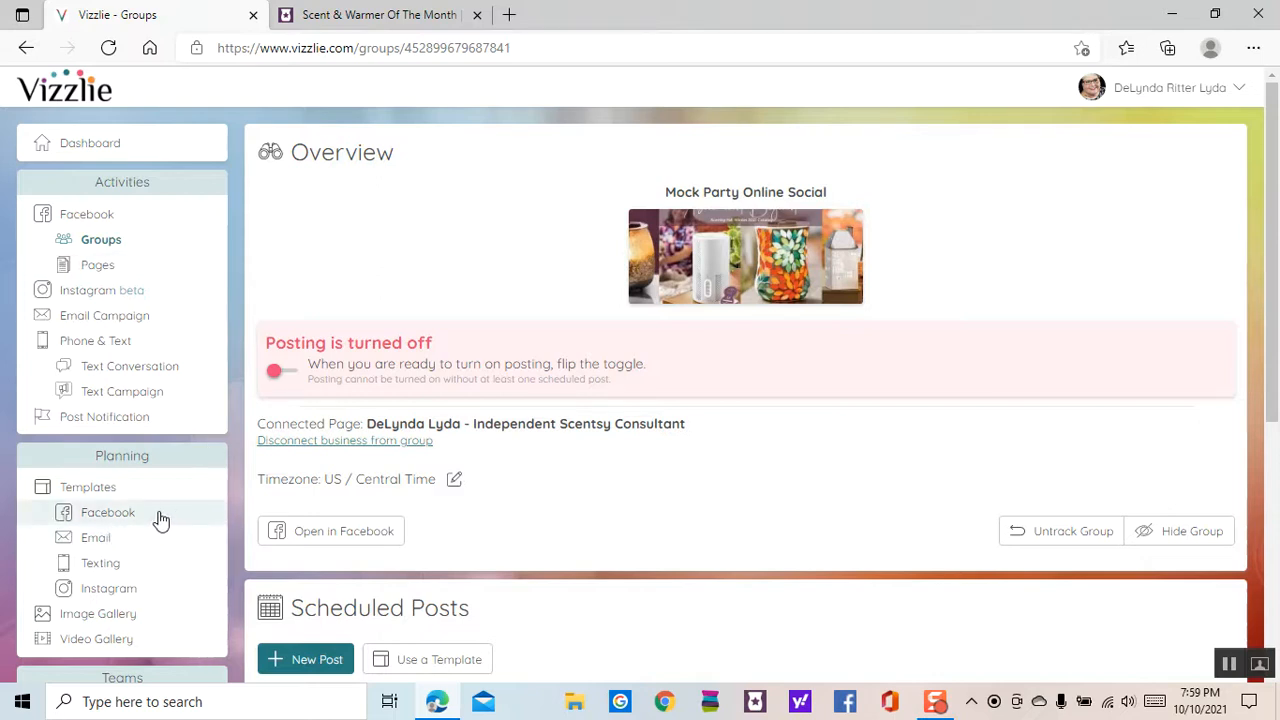
{"action": "left_click", "coordinate": [101, 239]}
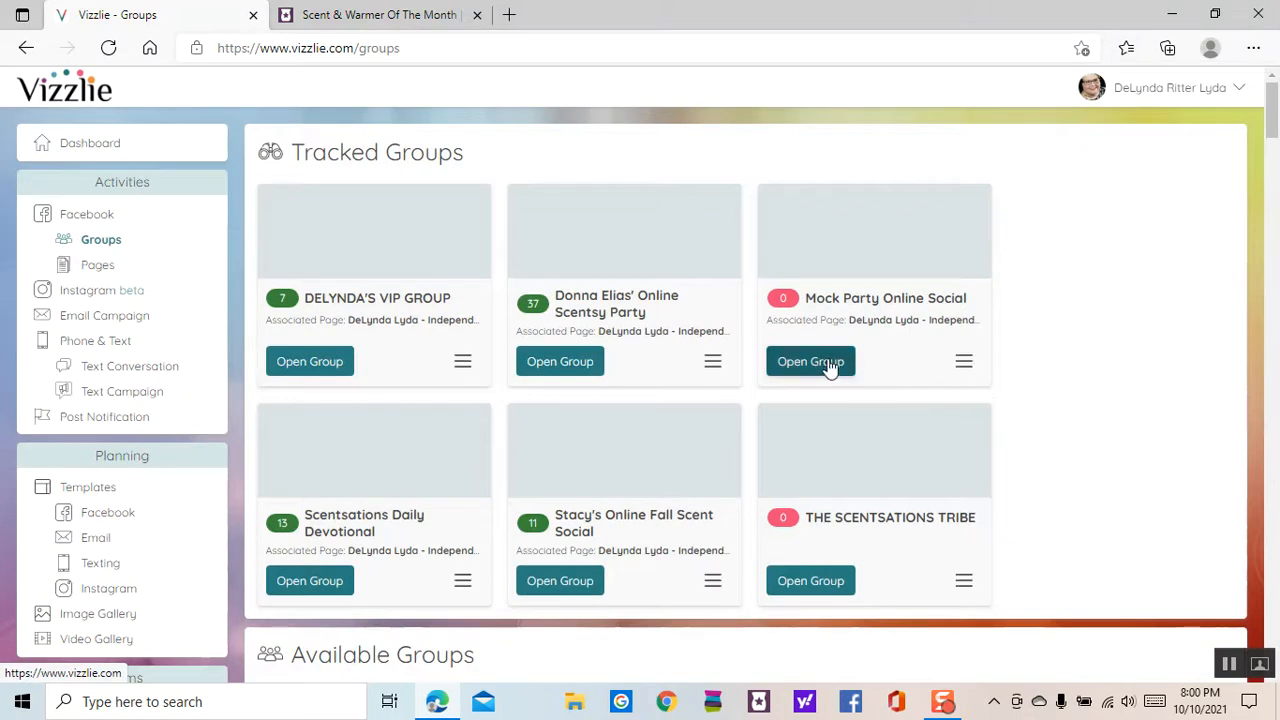
{"action": "left_click", "coordinate": [962, 364]}
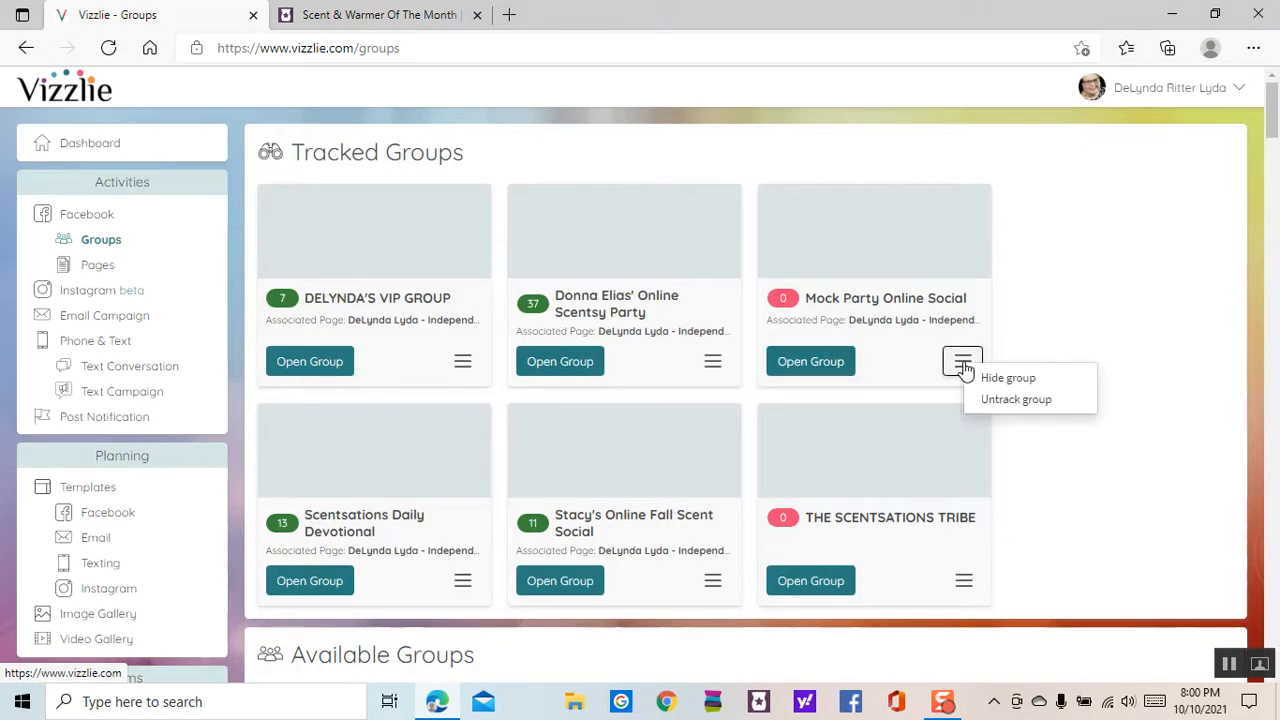
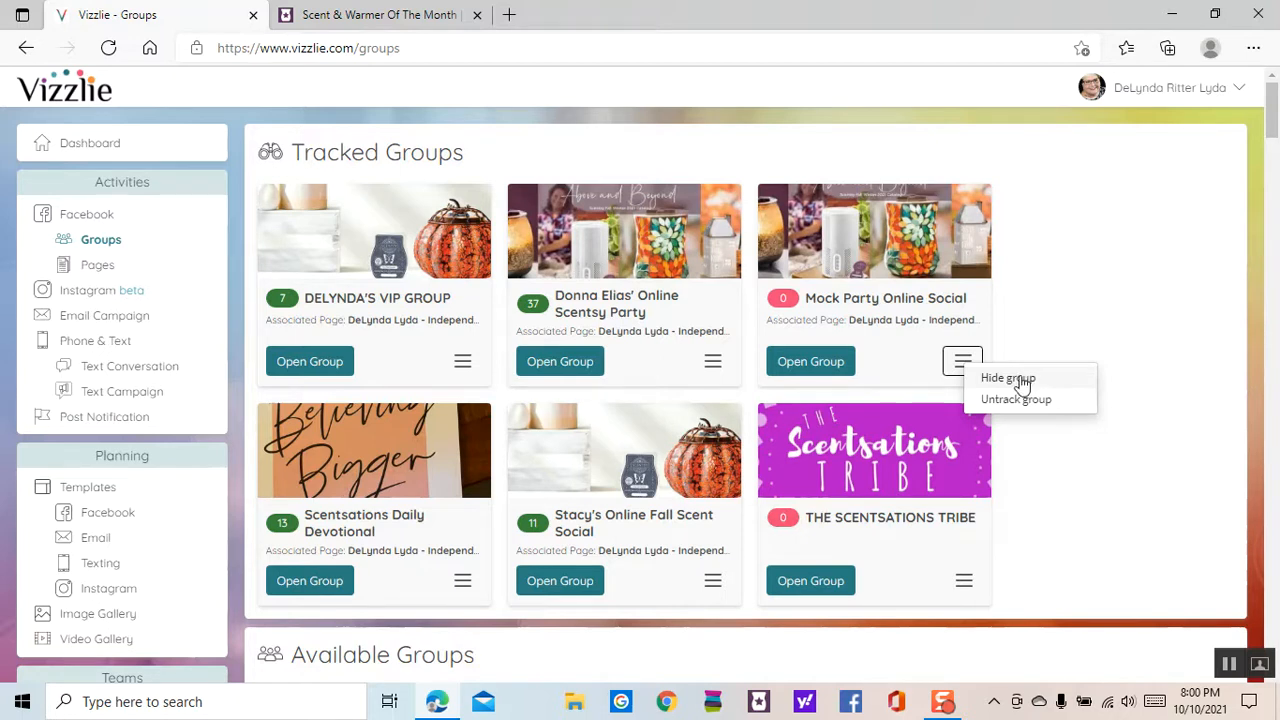
Browse through the list of available groups below the tracked ones
{"action": "scroll", "coordinate": [817, 468], "scroll_direction": "down", "scroll_amount": 9}
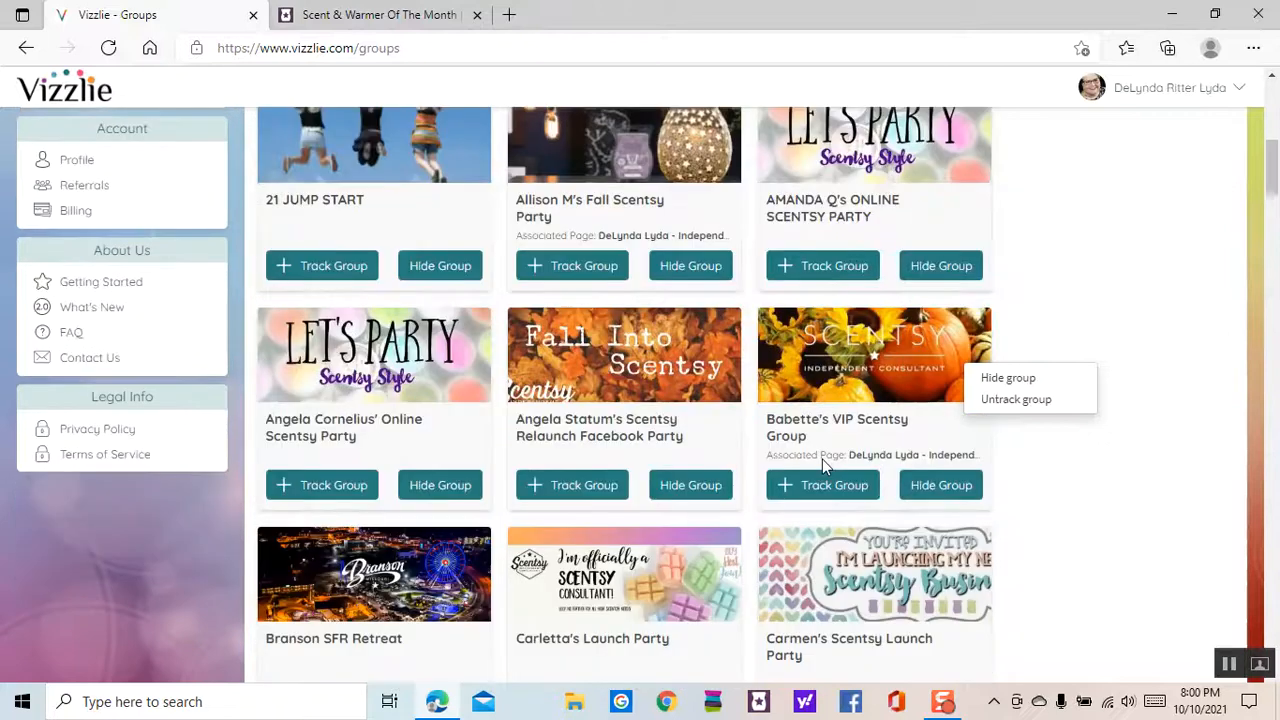
{"action": "scroll", "coordinate": [822, 459], "scroll_direction": "down", "scroll_amount": 12}
{"action": "scroll", "coordinate": [822, 465], "scroll_direction": "down", "scroll_amount": 12}
{"action": "scroll", "coordinate": [822, 465], "scroll_direction": "down", "scroll_amount": 12}
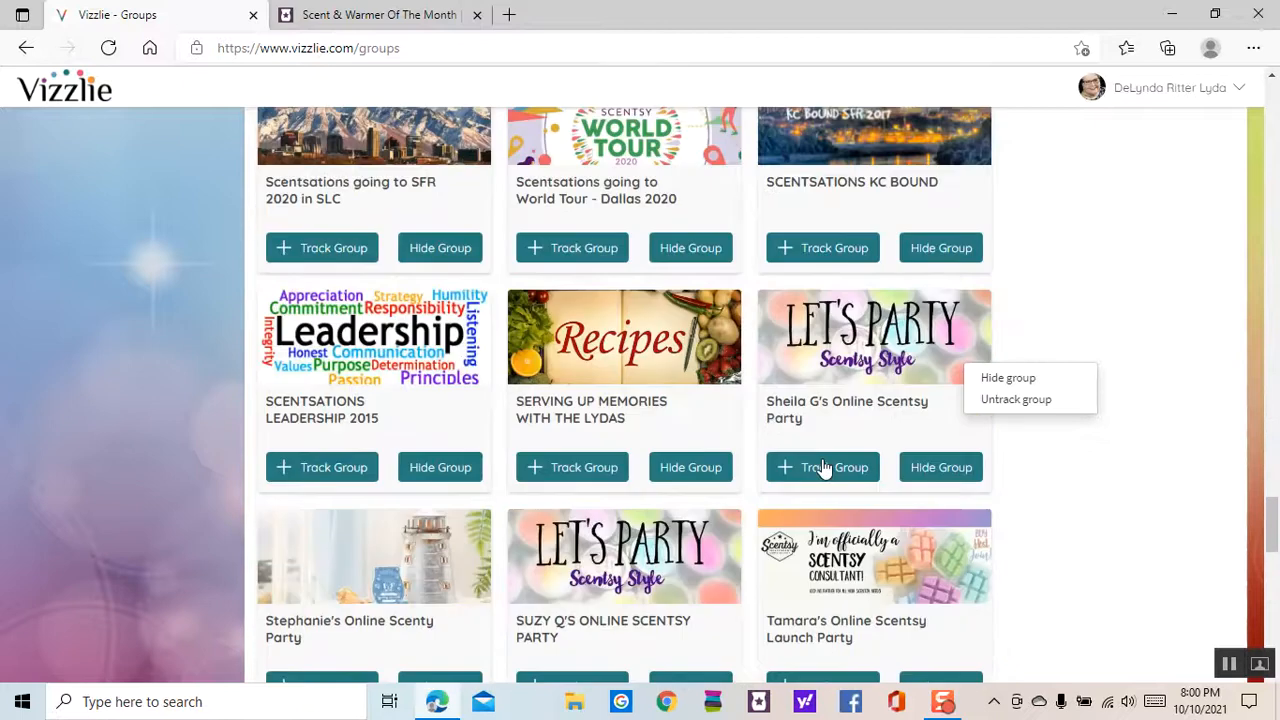
{"action": "scroll", "coordinate": [822, 468], "scroll_direction": "down", "scroll_amount": 10}
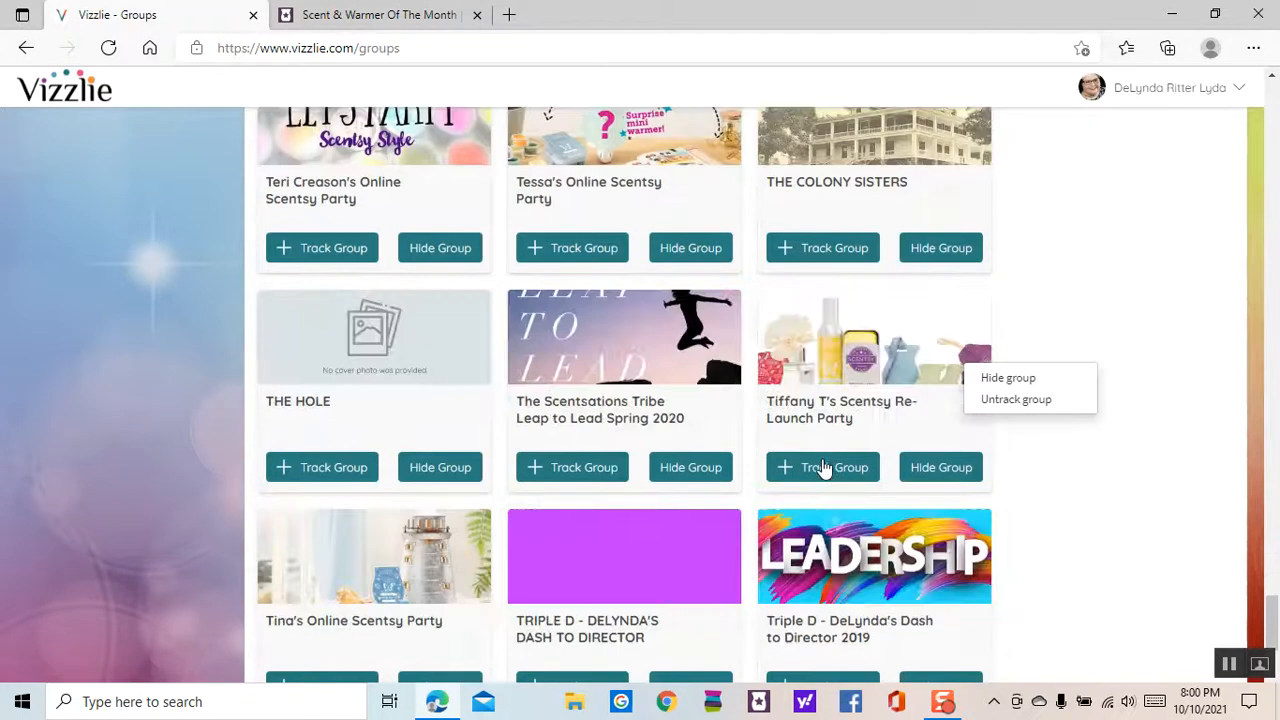
Expand the Hidden Groups section below the available groups and look through the full list of hidden groups
{"action": "scroll", "coordinate": [1100, 530], "scroll_direction": "down", "scroll_amount": 4}
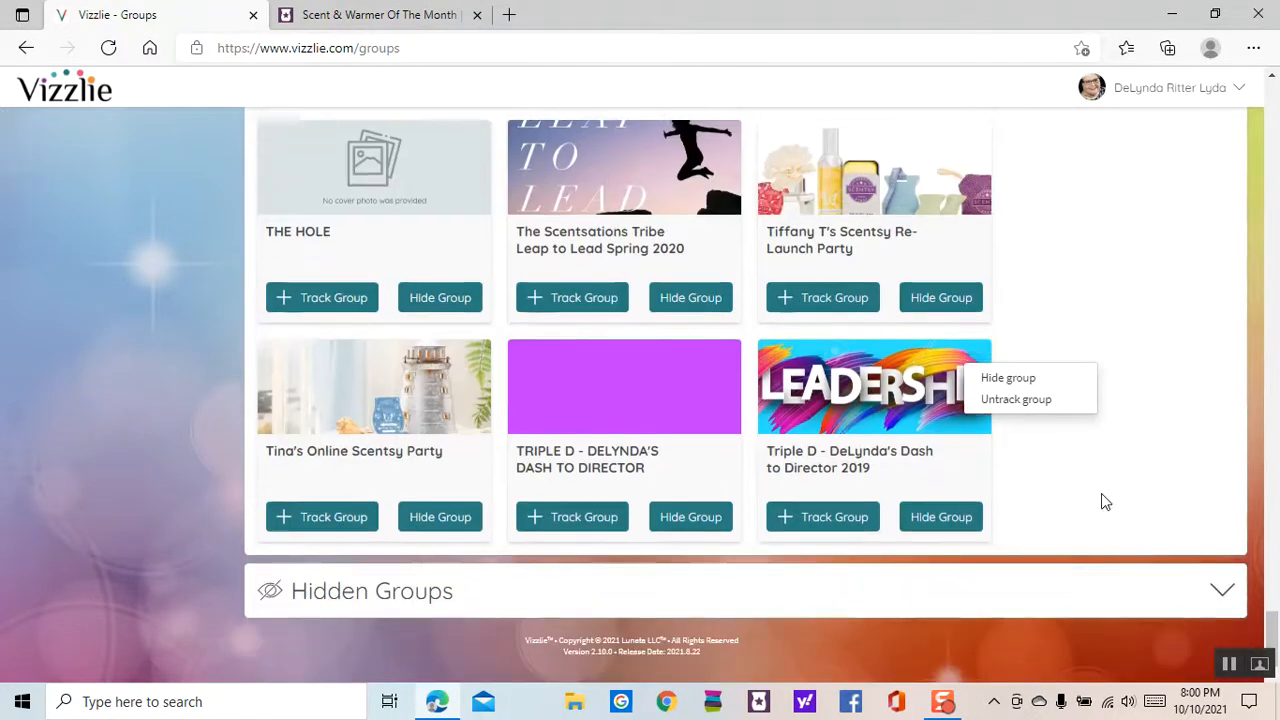
{"action": "left_click", "coordinate": [407, 600]}
{"action": "scroll", "coordinate": [910, 524], "scroll_direction": "down", "scroll_amount": 5}
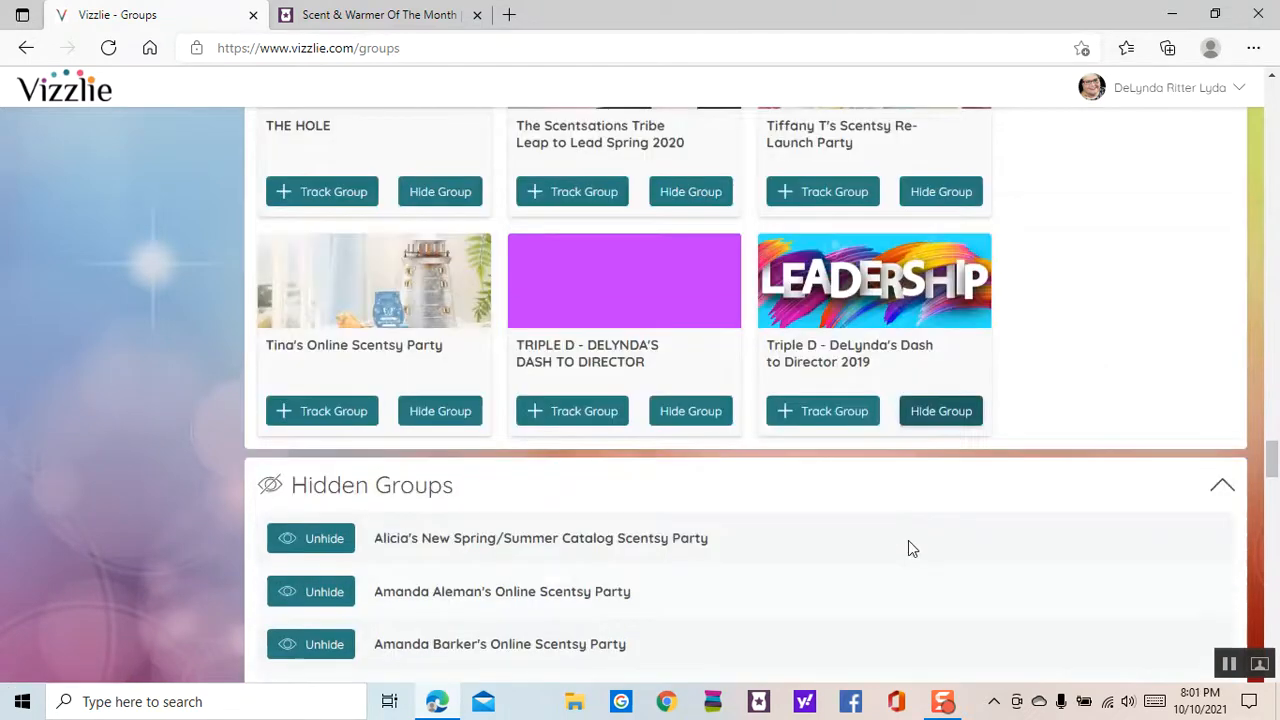
{"action": "scroll", "coordinate": [914, 534], "scroll_direction": "down", "scroll_amount": 10}
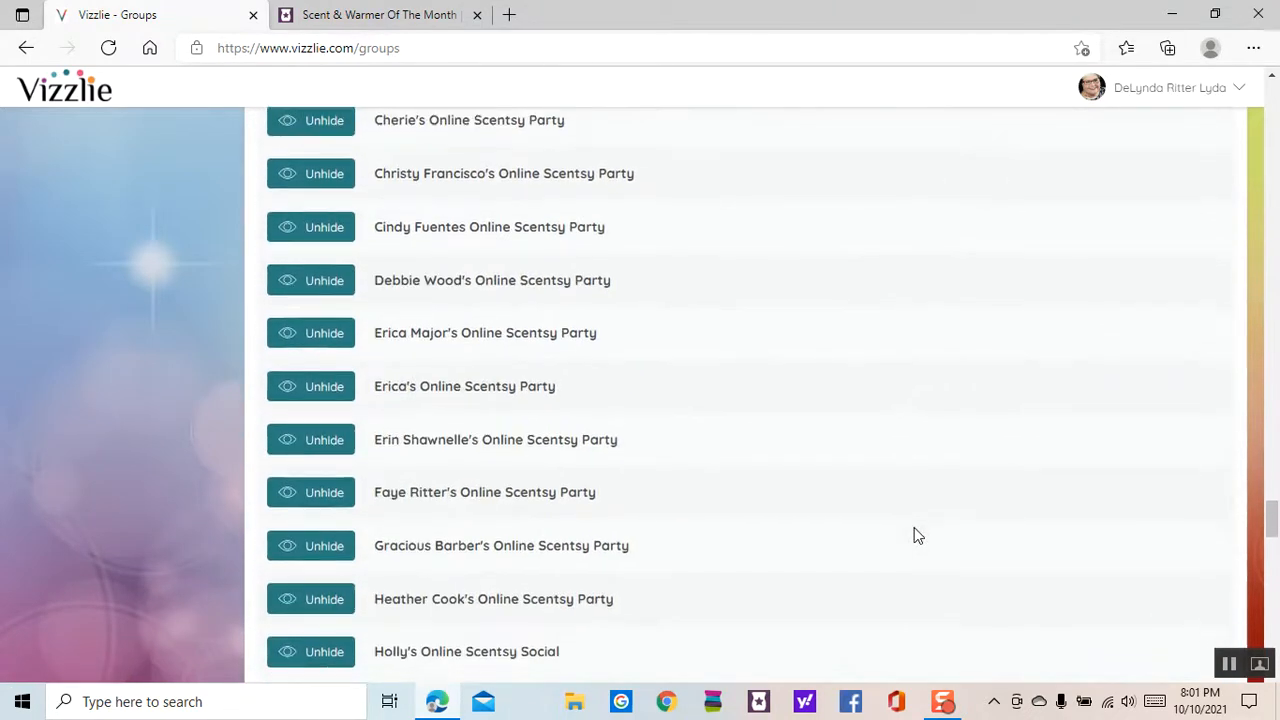
{"action": "scroll", "coordinate": [918, 536], "scroll_direction": "down", "scroll_amount": 11}
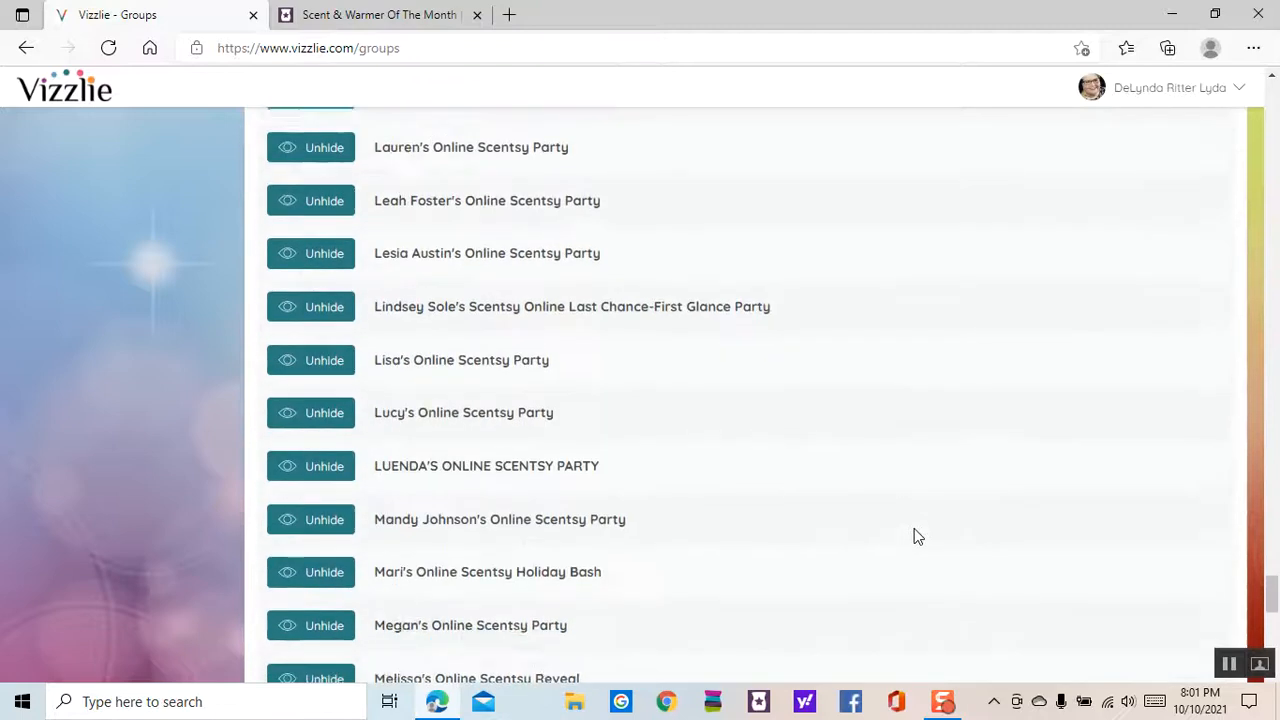
{"action": "scroll", "coordinate": [918, 537], "scroll_direction": "down", "scroll_amount": 6}
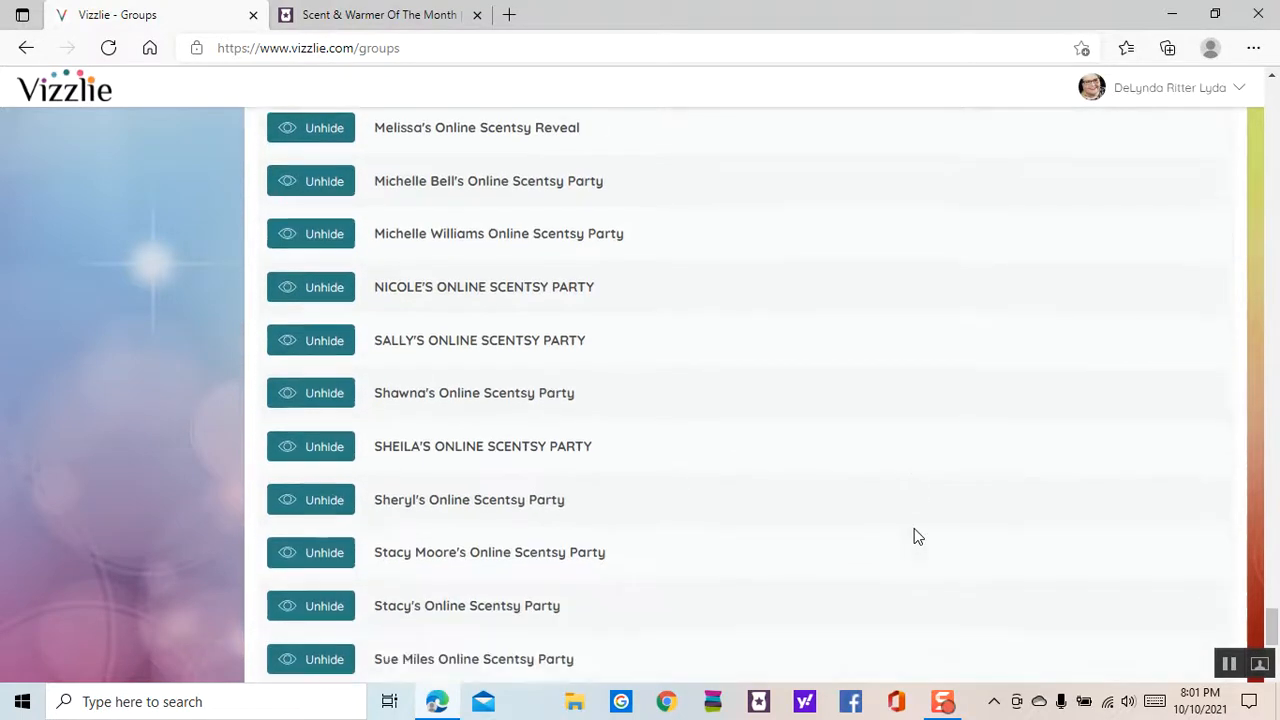
{"action": "scroll", "coordinate": [918, 537], "scroll_direction": "down", "scroll_amount": 2}
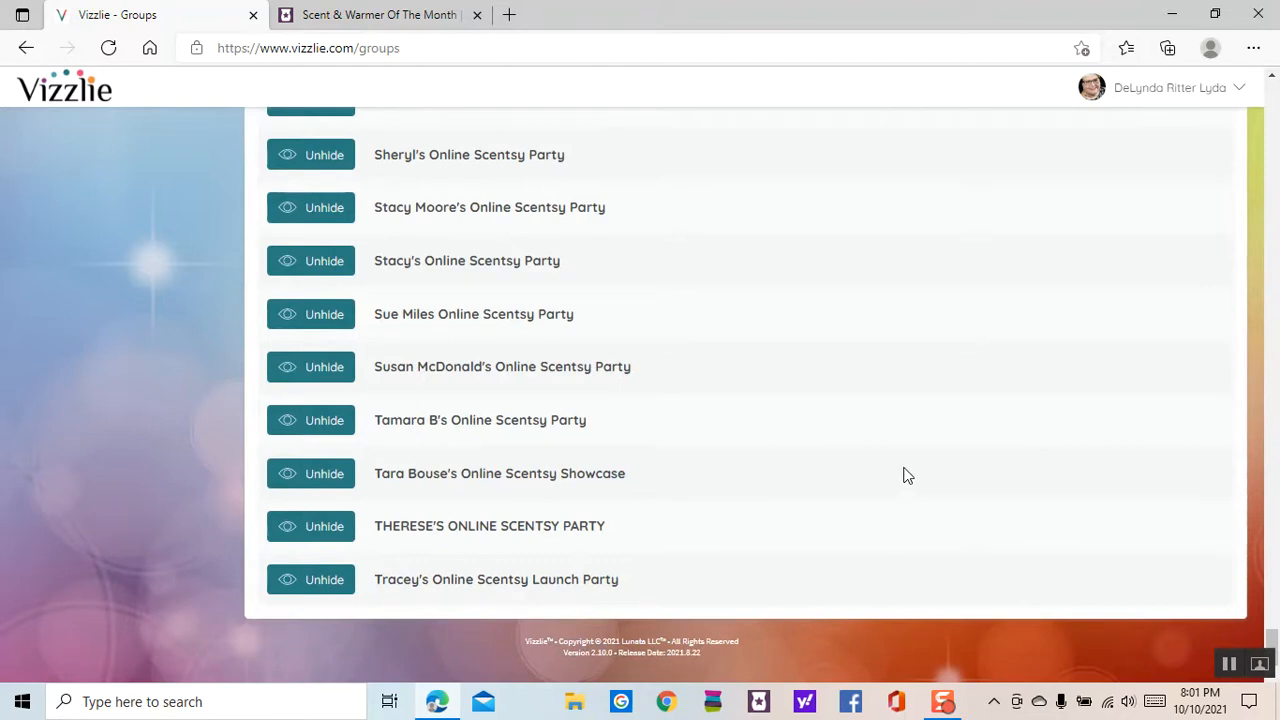
Close the Scent & Warmer Of The Month page and return to the Tracked Groups list
{"action": "left_click", "coordinate": [1272, 628]}
{"action": "scroll", "coordinate": [937, 463], "scroll_direction": "up", "scroll_amount": 20}
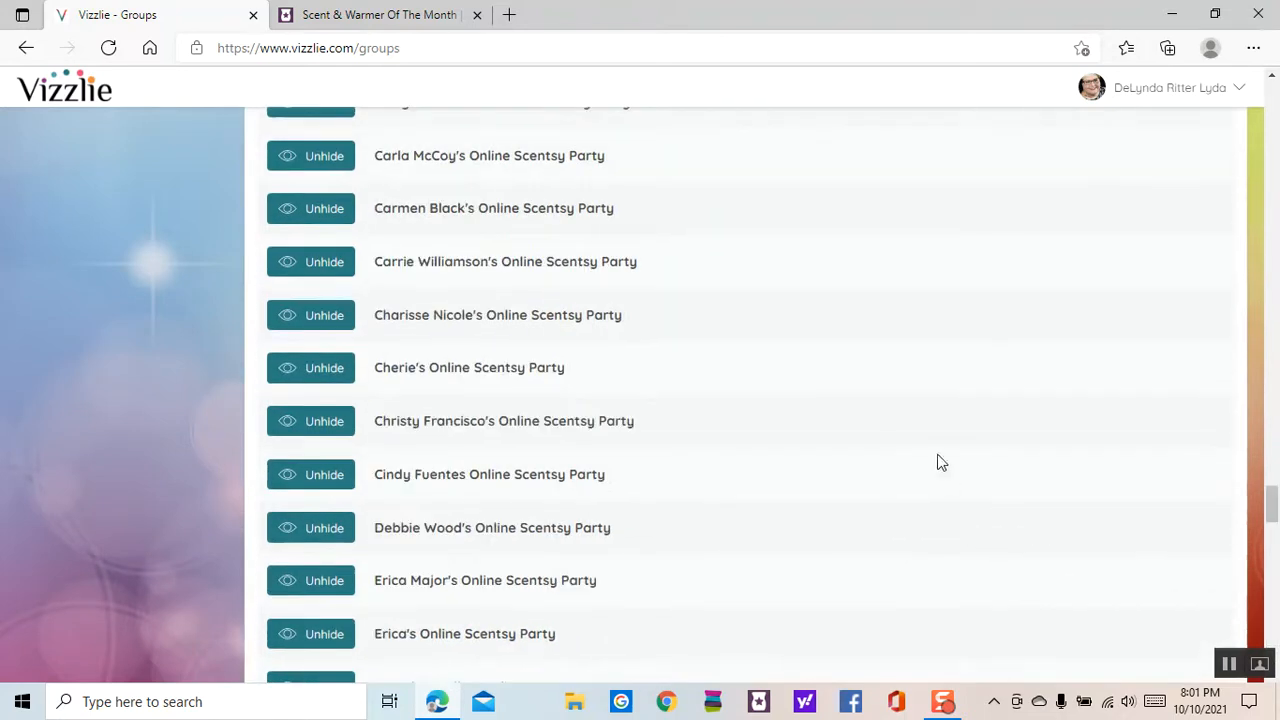
{"action": "scroll", "coordinate": [1112, 270], "scroll_direction": "up", "scroll_amount": 15}
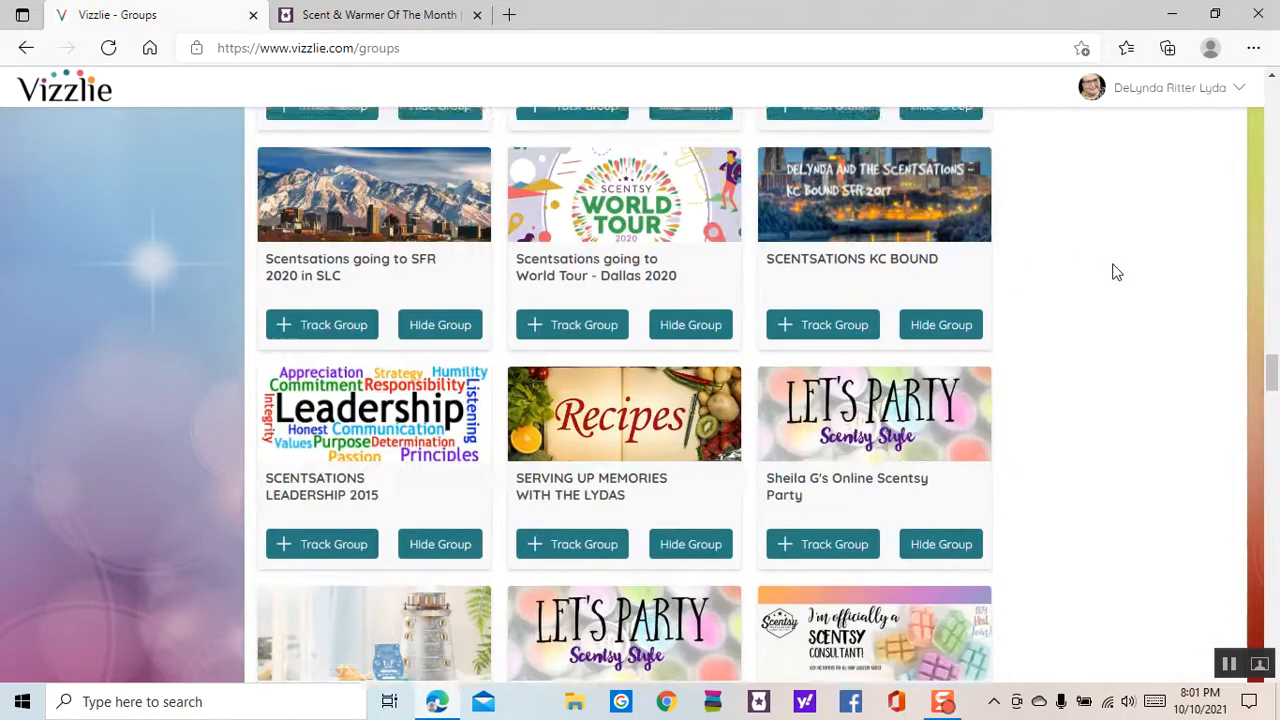
{"action": "scroll", "coordinate": [1110, 268], "scroll_direction": "up", "scroll_amount": 6}
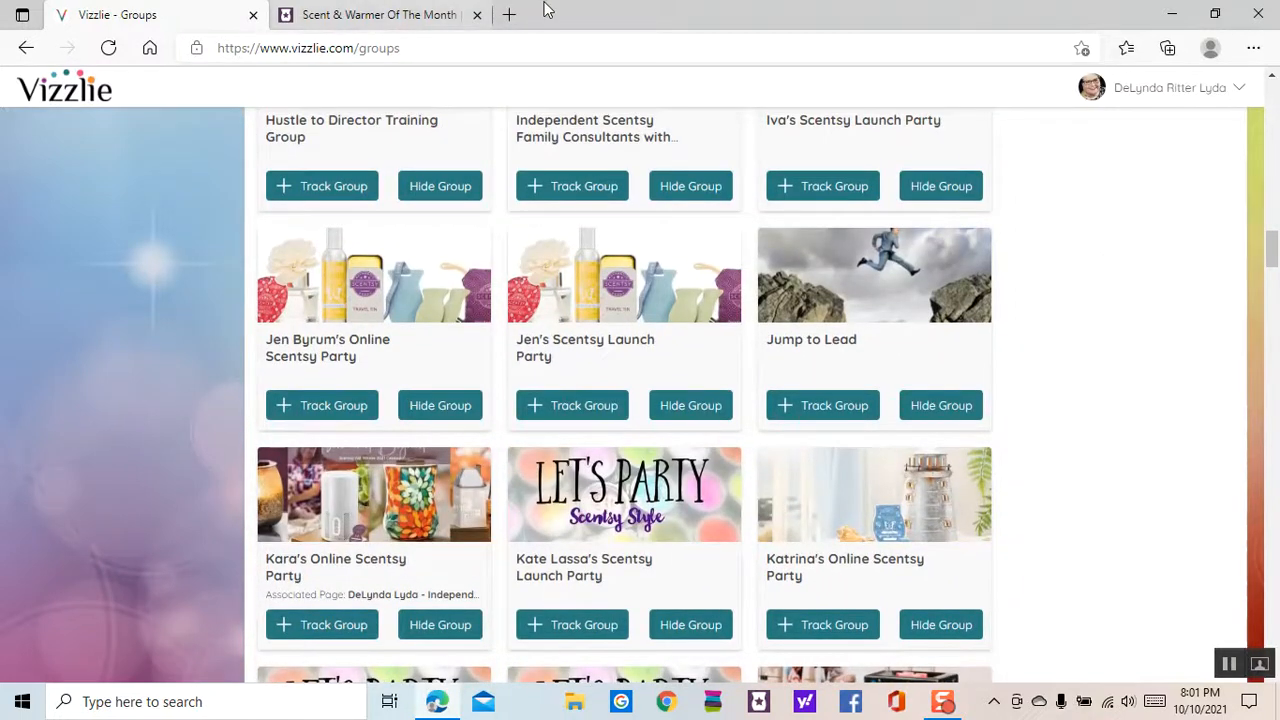
{"action": "left_click", "coordinate": [477, 15]}
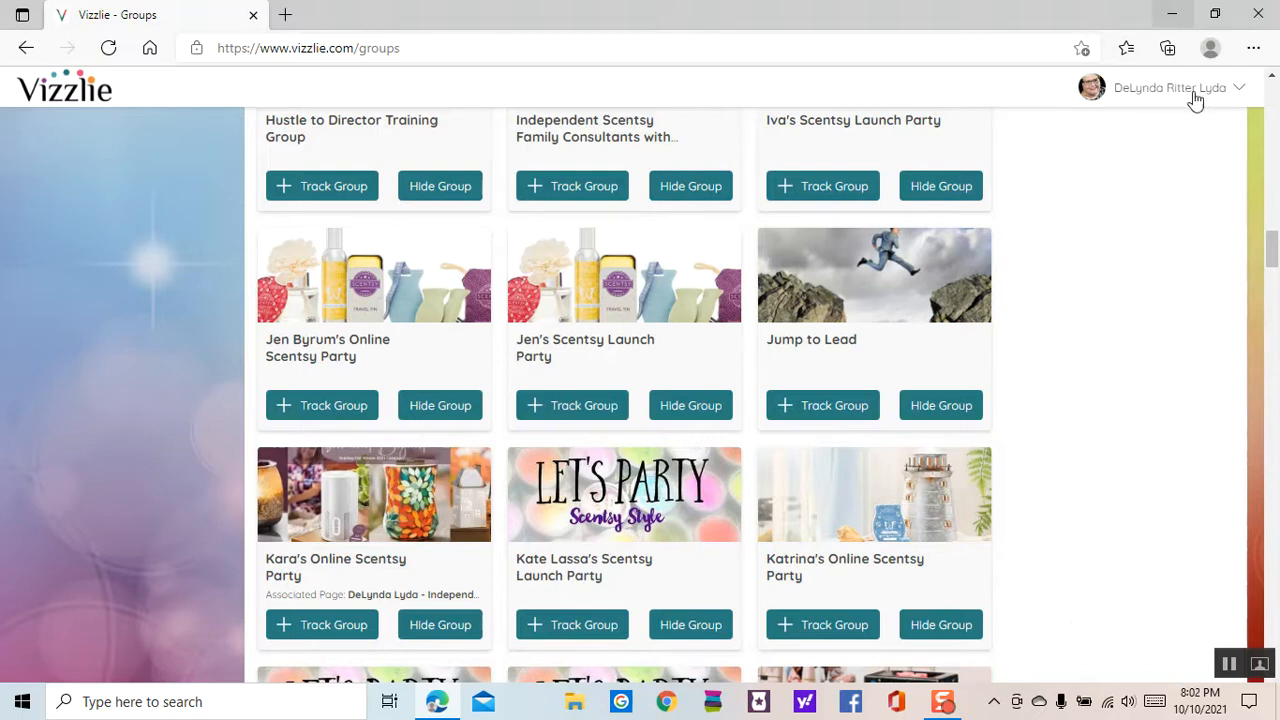
{"action": "scroll", "coordinate": [1176, 376], "scroll_direction": "up", "scroll_amount": 10}
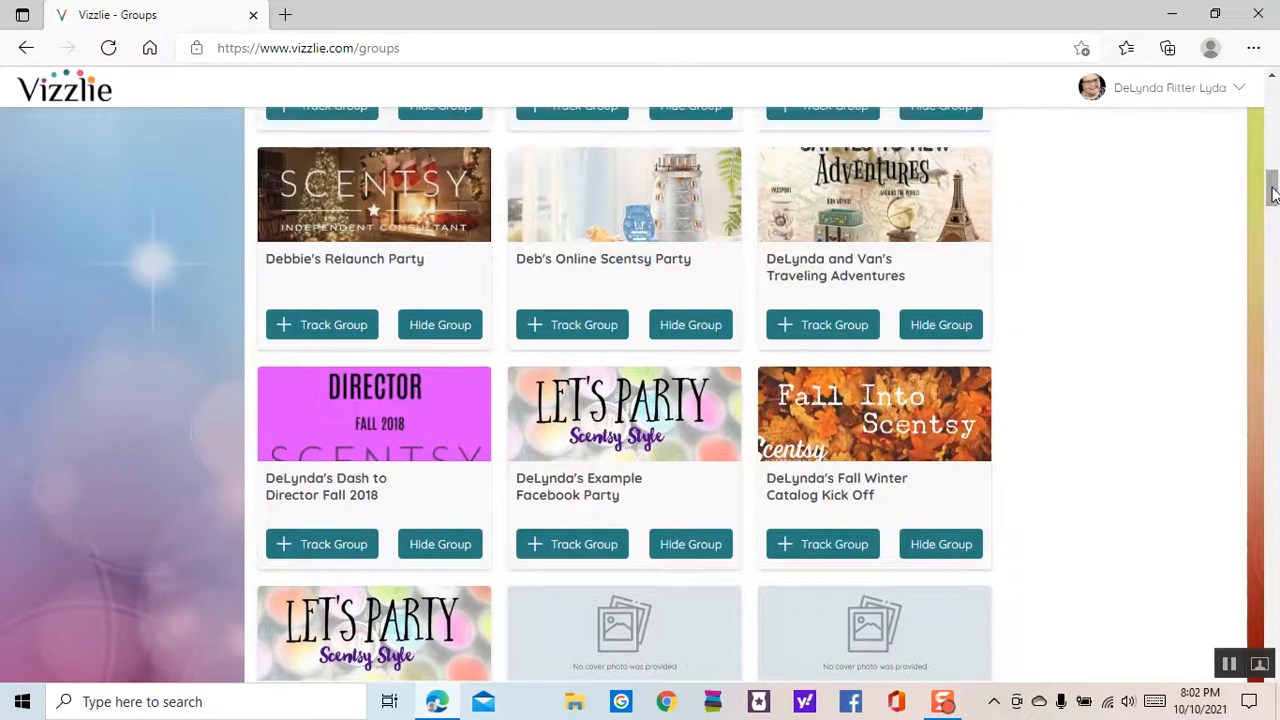
{"action": "left_click_drag", "start_coordinate": [1274, 193], "coordinate": [1272, 100]}
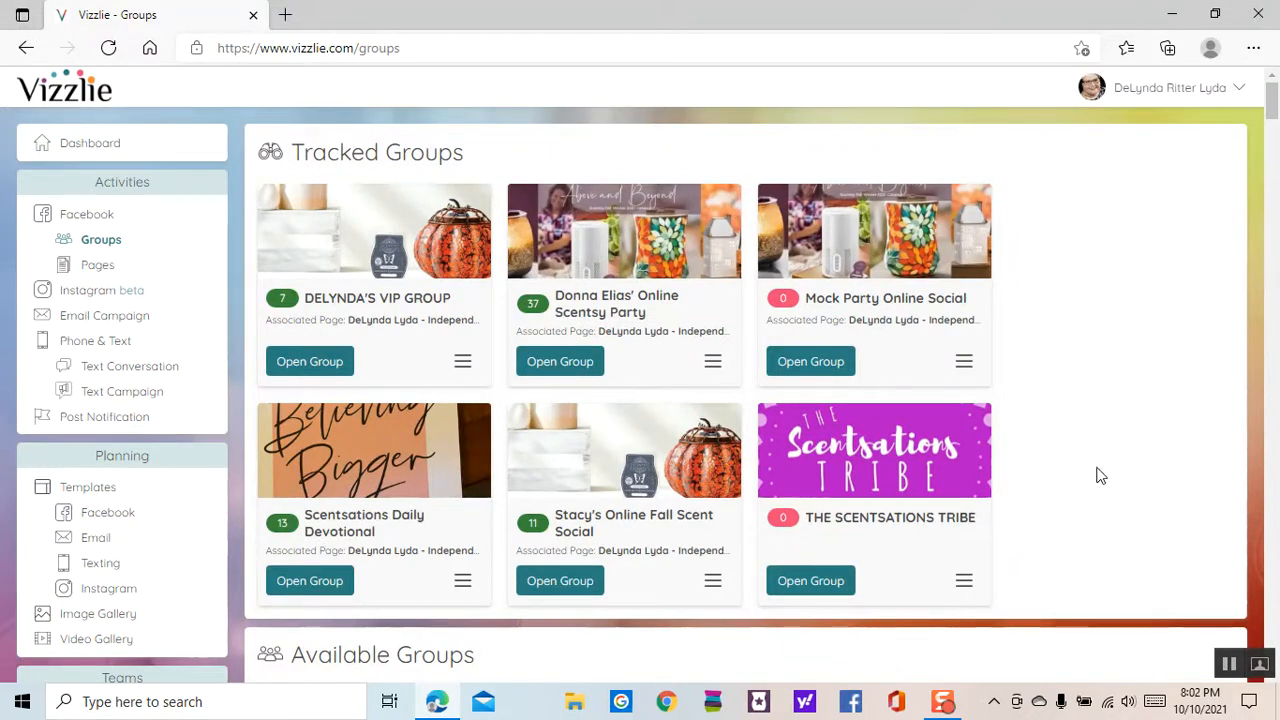
{"action": "left_click", "coordinate": [1262, 668]}
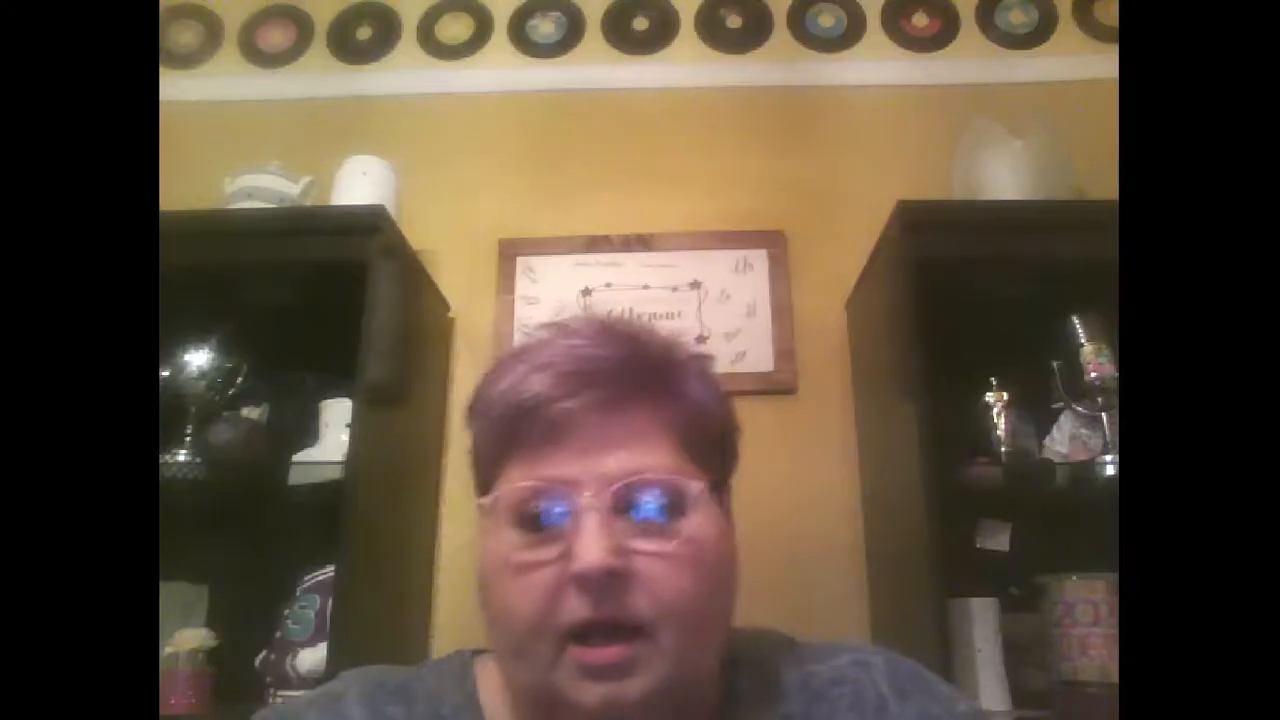